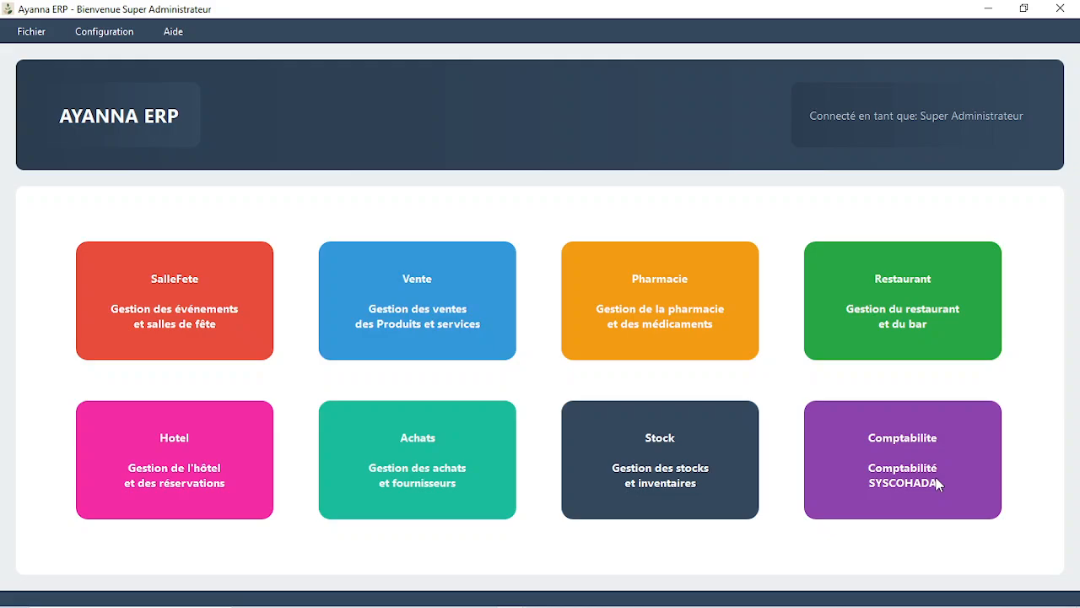
View the Restaurant module's table plan and the company configuration, closing each window again.
left_click(872, 330)
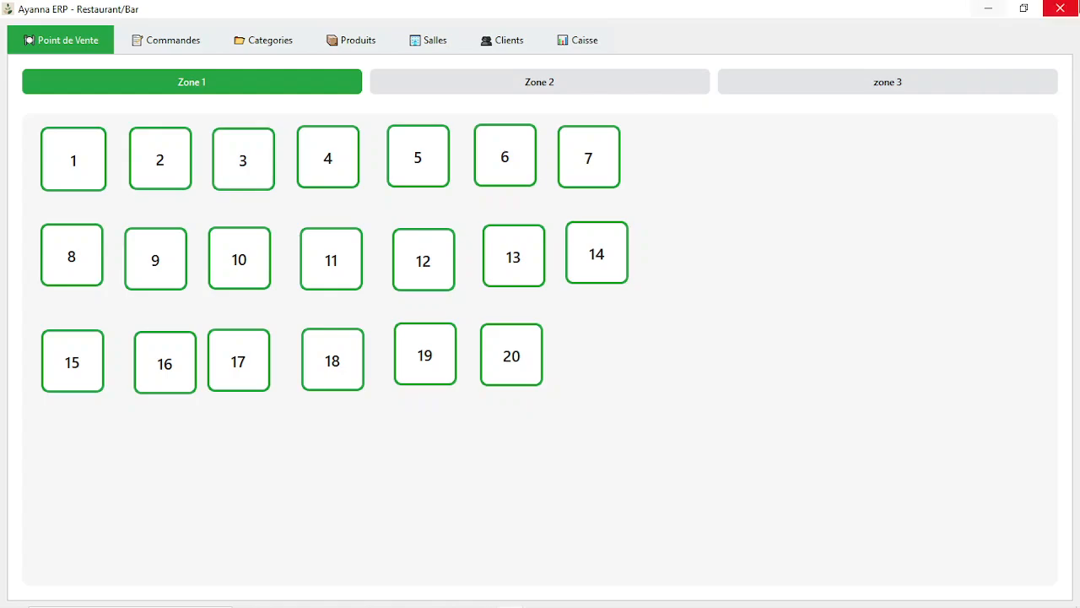
left_click(1060, 8)
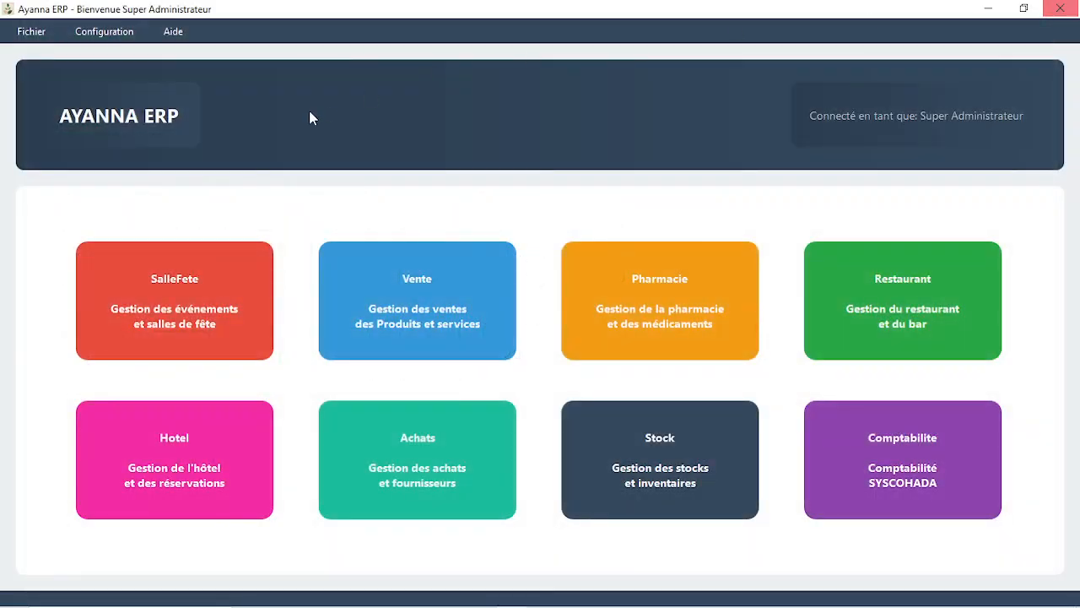
left_click(125, 38)
left_click(125, 53)
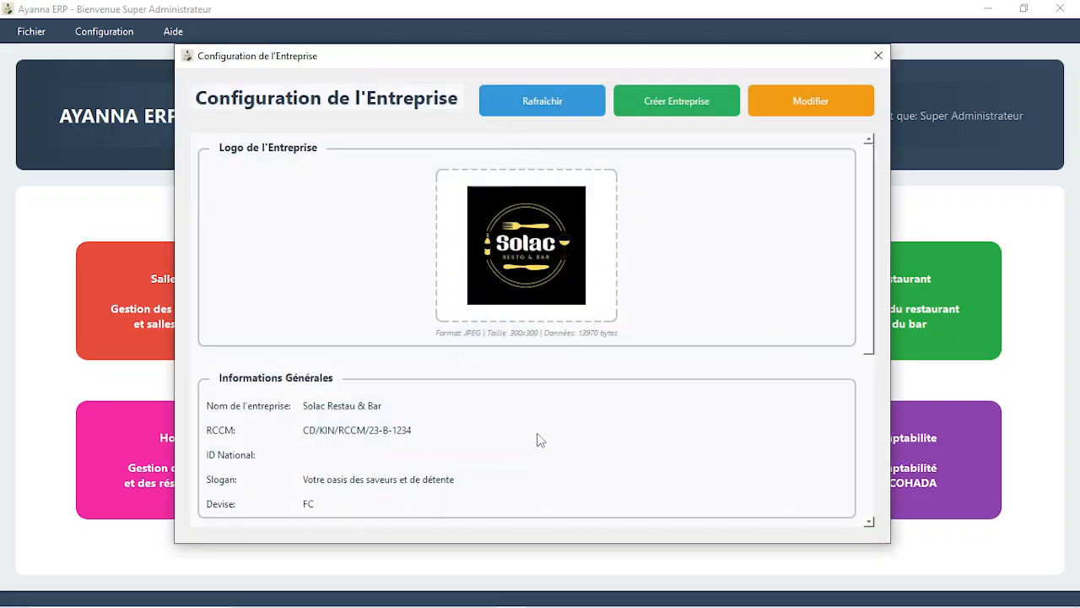
left_click(879, 59)
View the user management list and close it.
left_click(99, 35)
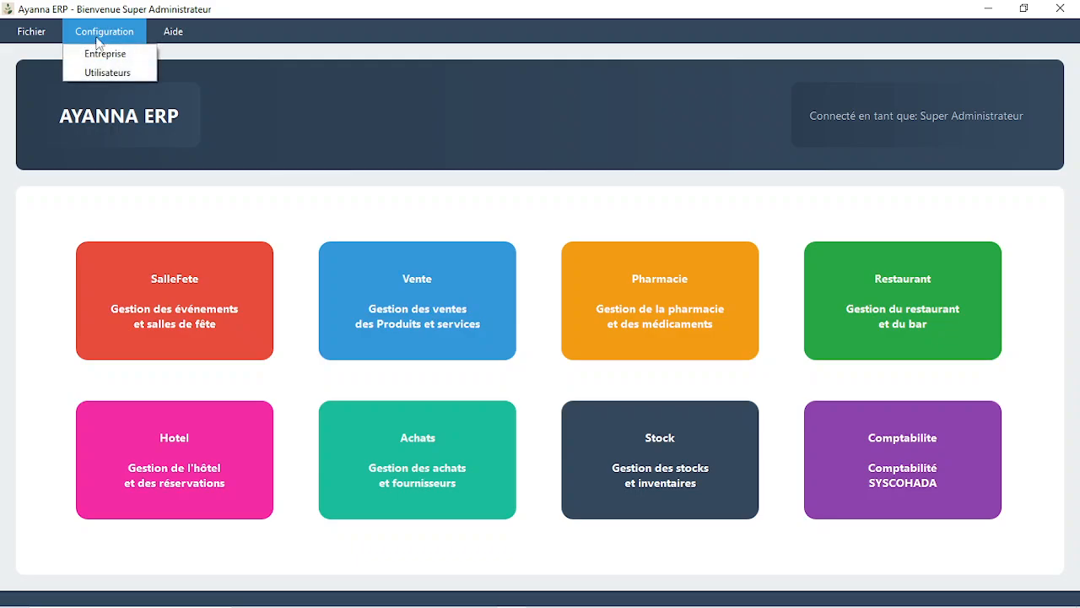
left_click(105, 73)
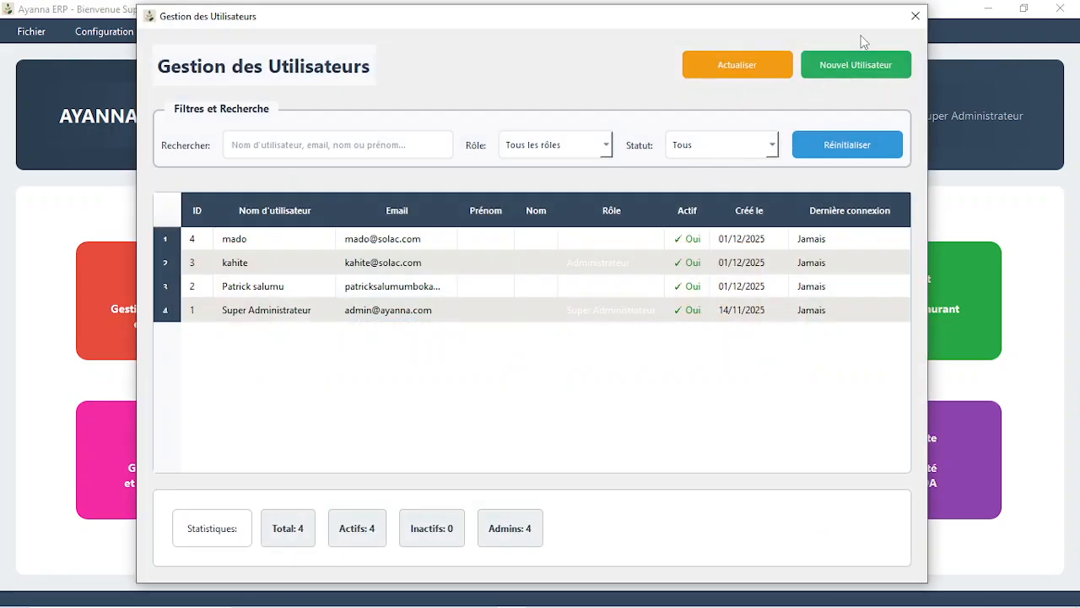
left_click(915, 16)
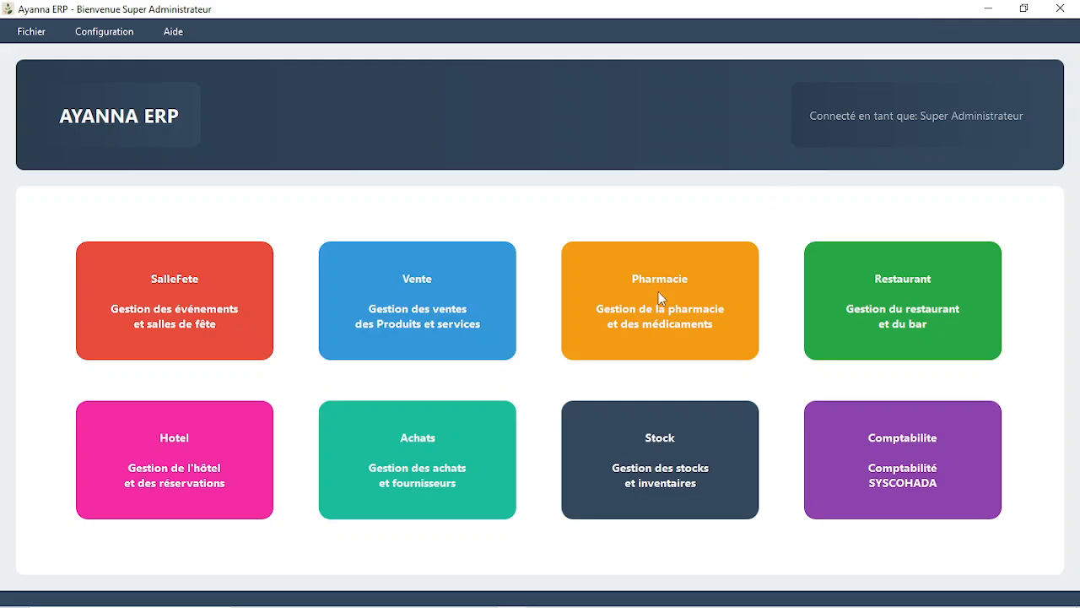
Open the Restaurant module in a maximized window and view its category and product lists.
left_click(883, 312)
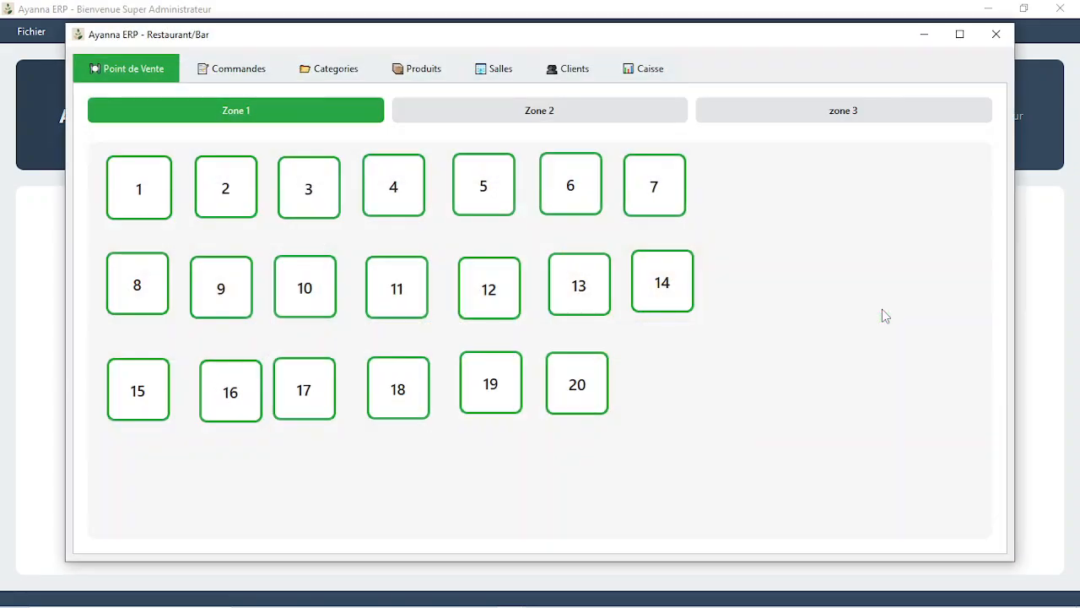
left_click(956, 34)
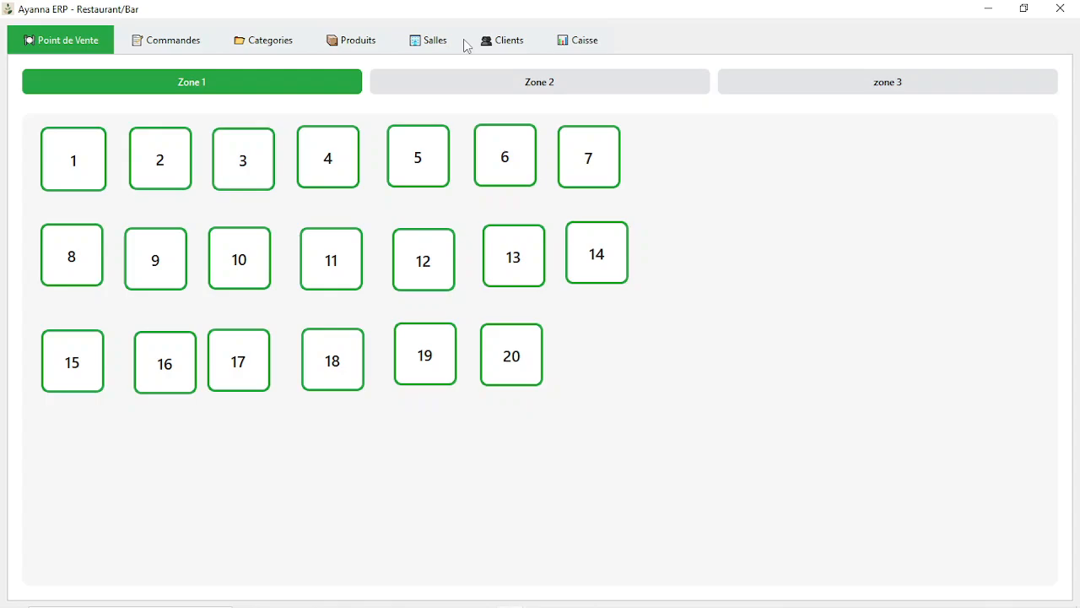
left_click(282, 44)
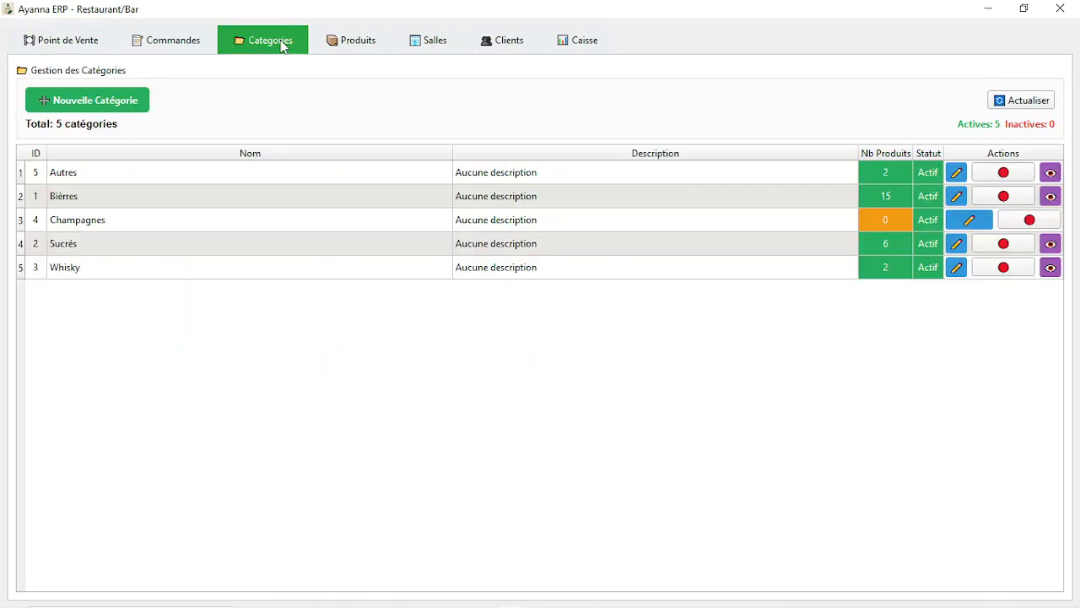
left_click(361, 40)
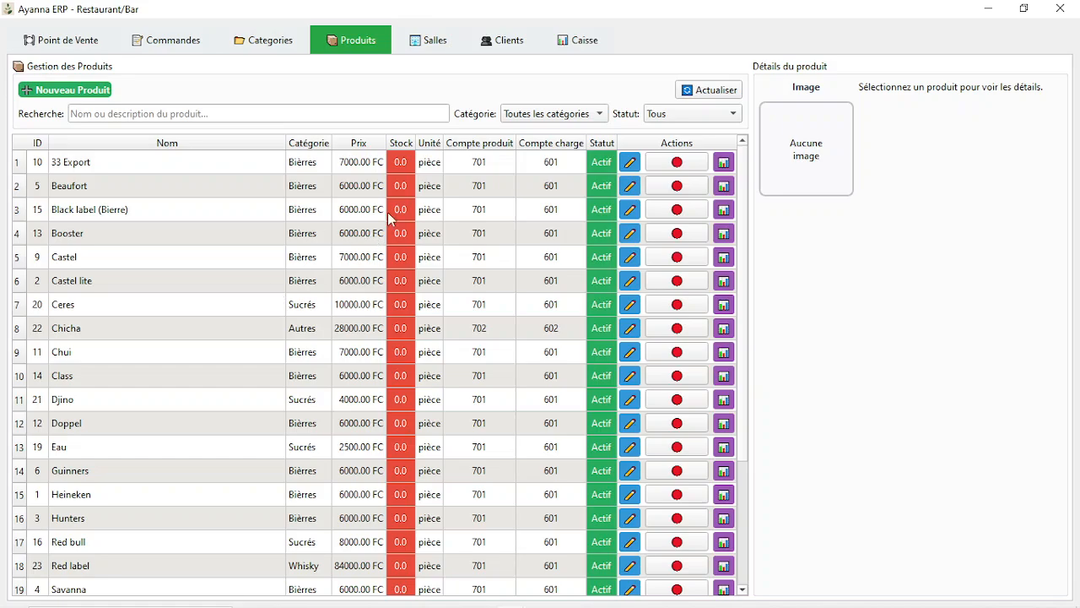
Inspect the form for creating a new category and close it without saving.
left_click(256, 39)
left_click(101, 104)
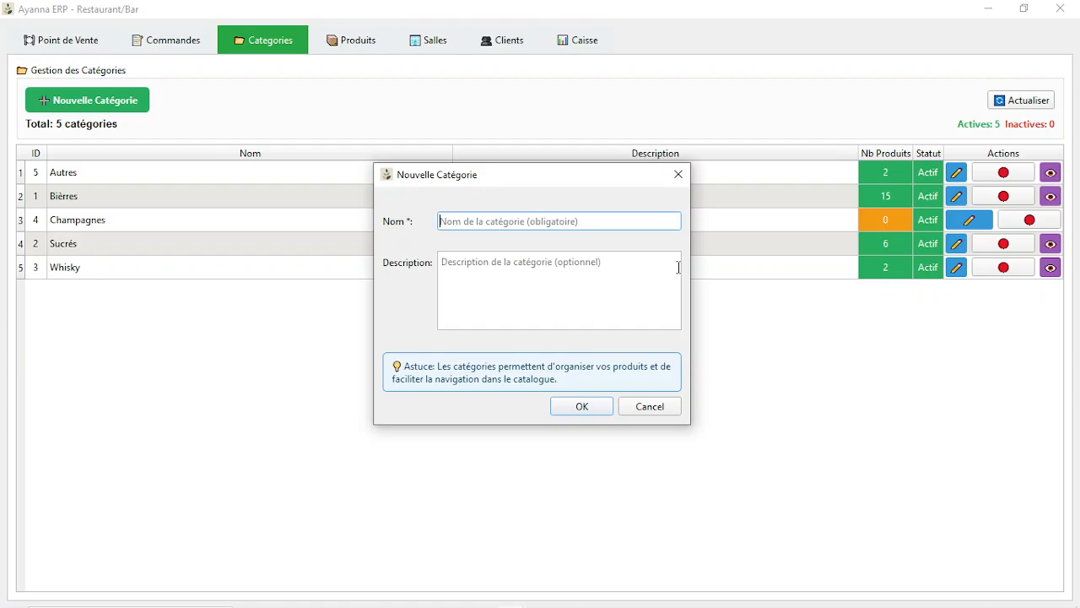
left_click(678, 173)
Examine the new product form, including its price and stock and other settings, and close it without saving.
left_click(363, 44)
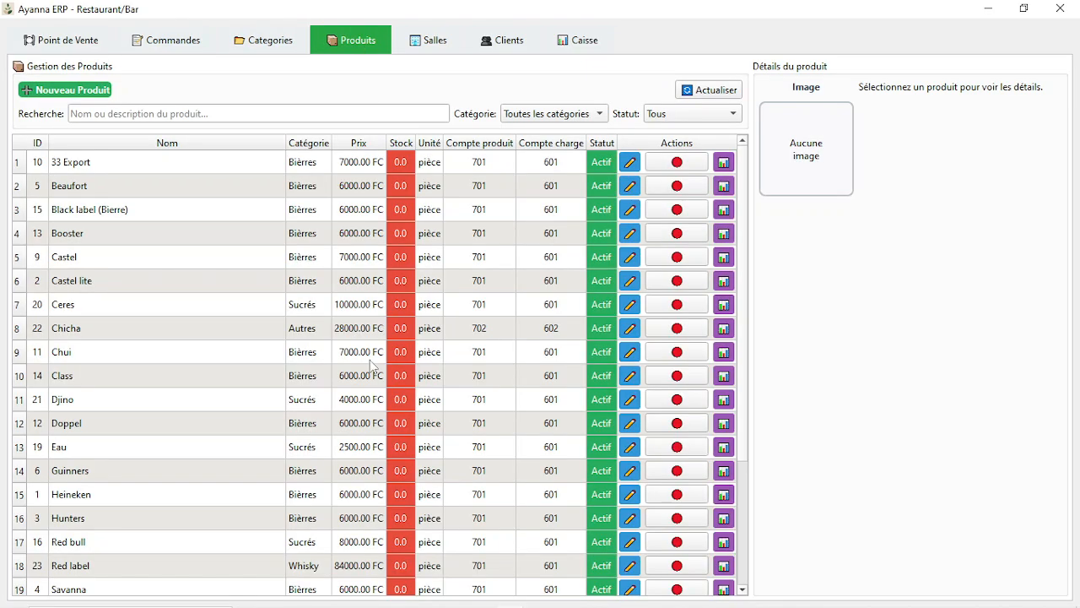
left_click(54, 91)
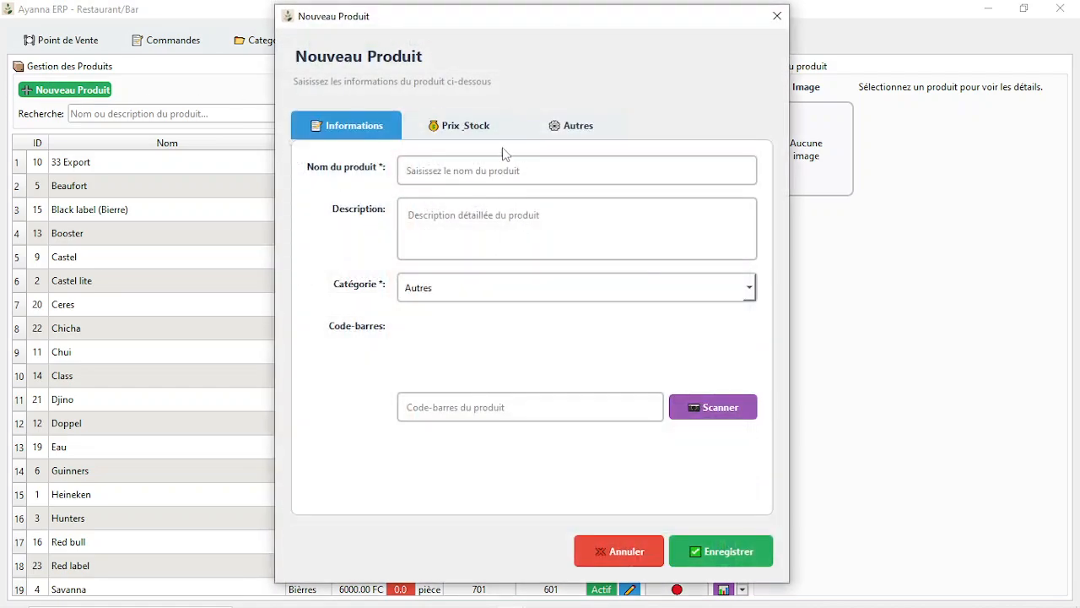
left_click(481, 135)
left_click(569, 126)
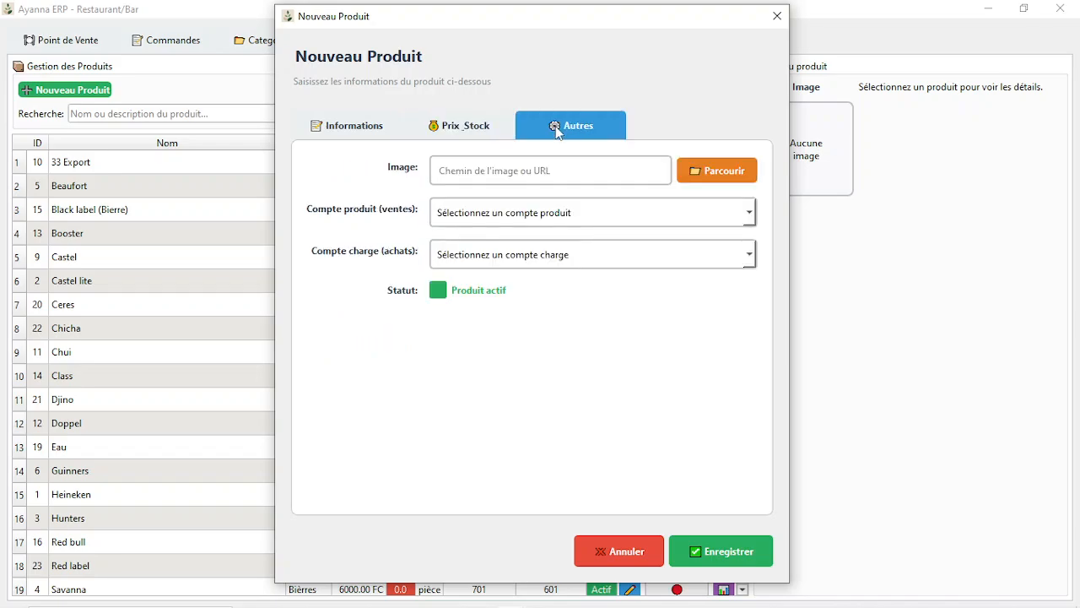
left_click(777, 16)
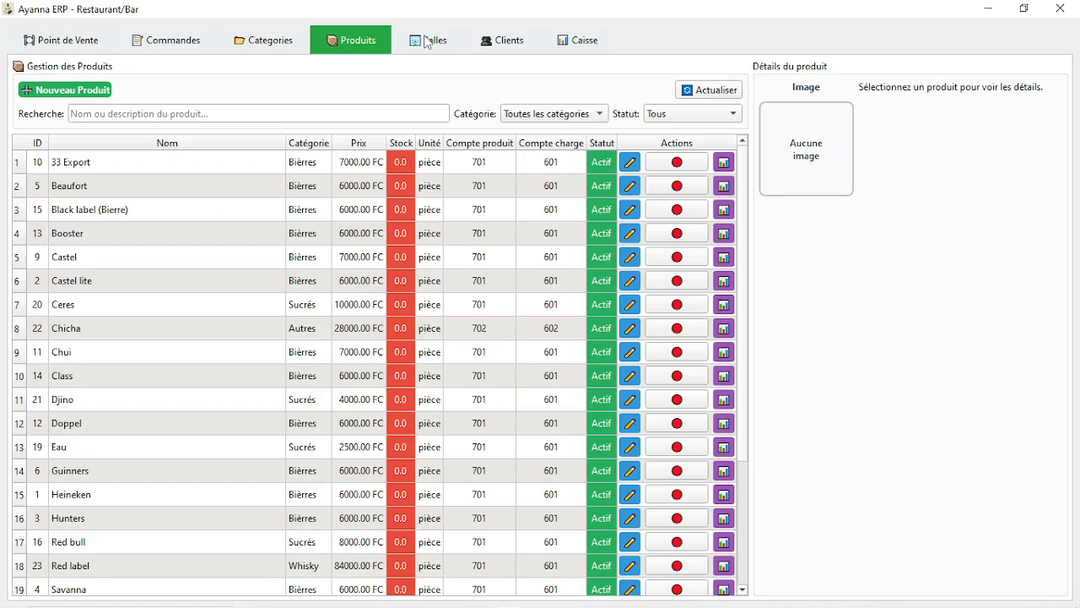
Examine the table layouts of Zone 1, Zone 2 and zone 3 in the room management.
left_click(426, 43)
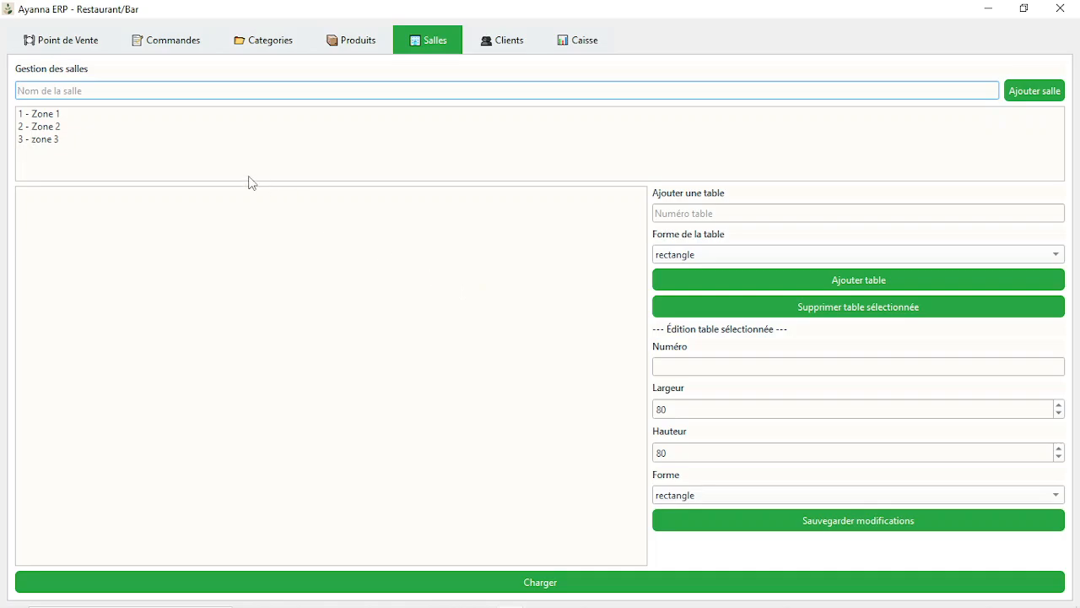
left_click(47, 118)
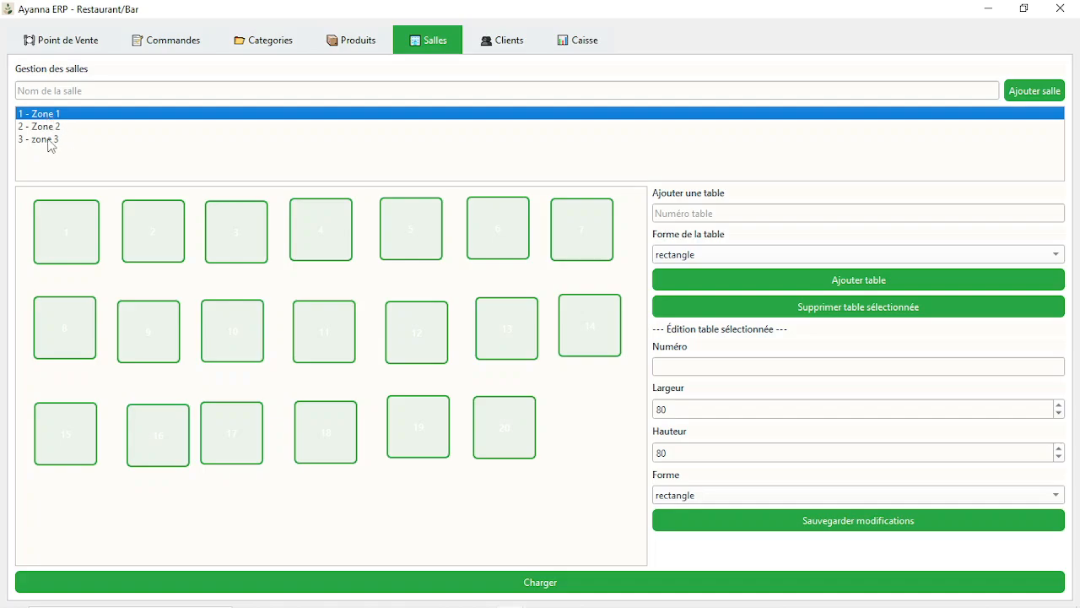
left_click(48, 127)
left_click(54, 140)
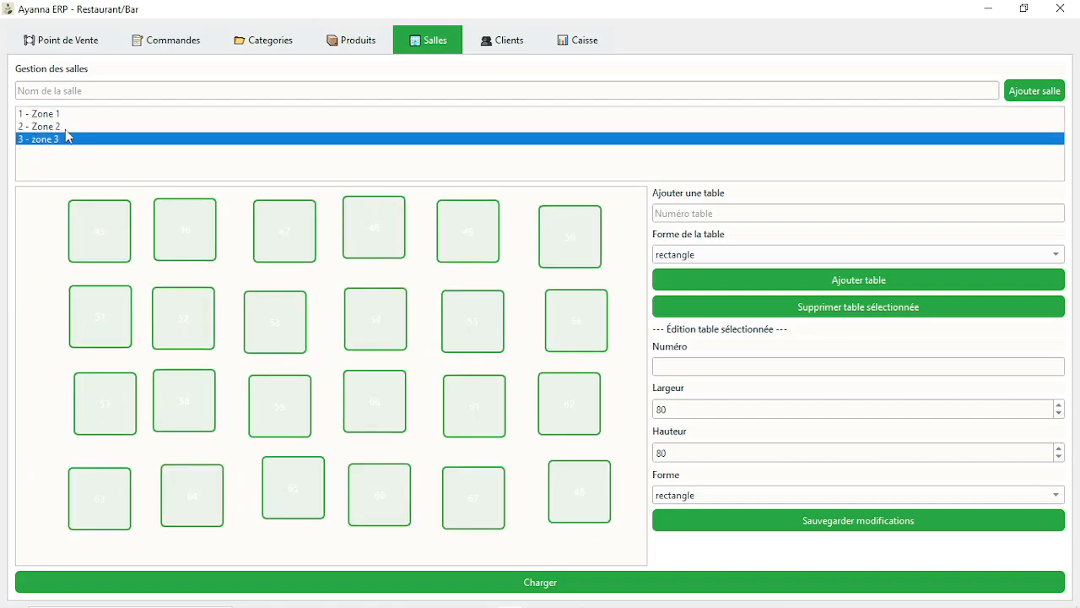
left_click(51, 126)
left_click(38, 115)
left_click(59, 142)
left_click(56, 113)
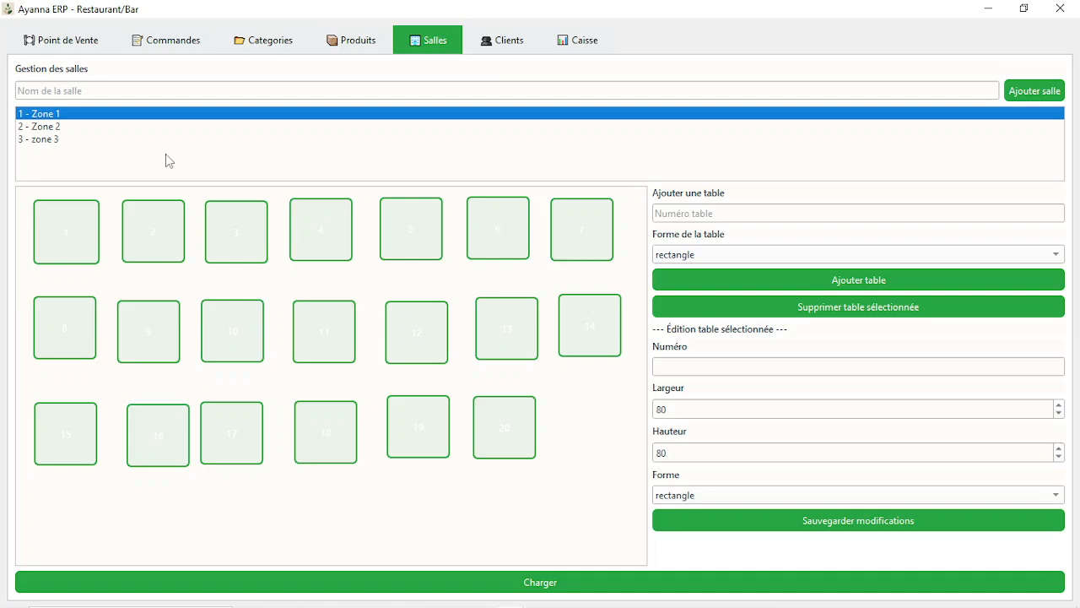
left_click(35, 129)
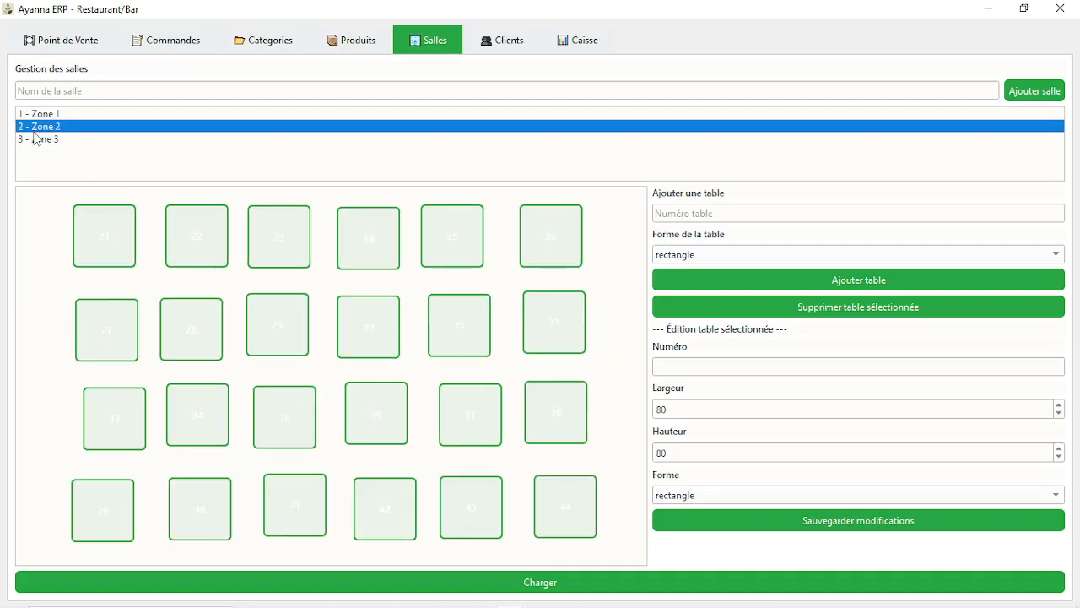
left_click(37, 140)
View the client list and inspect the new client form, closing it without saving.
left_click(511, 40)
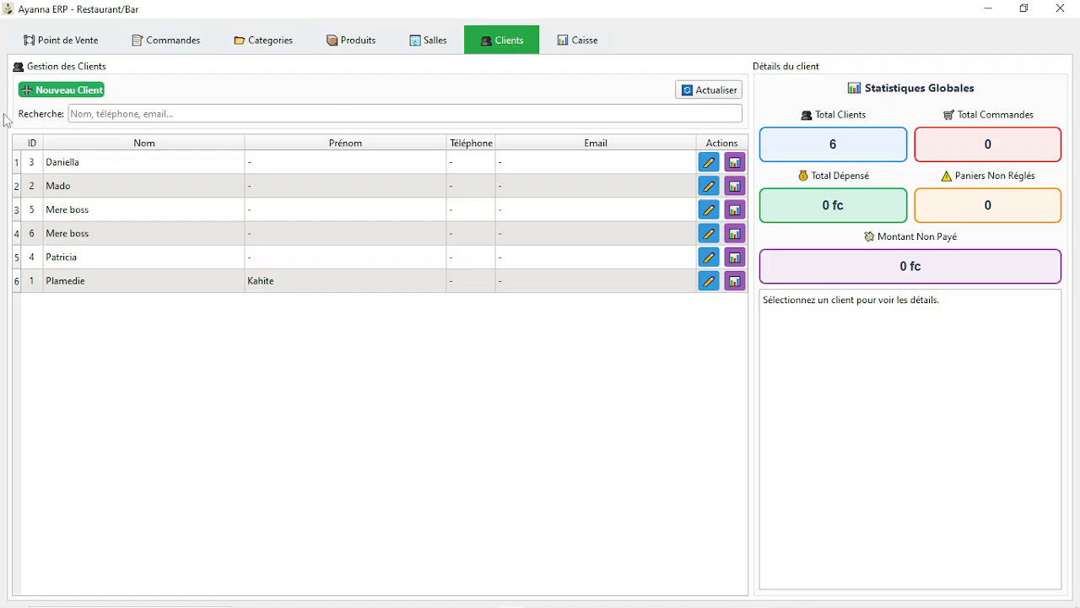
left_click(74, 91)
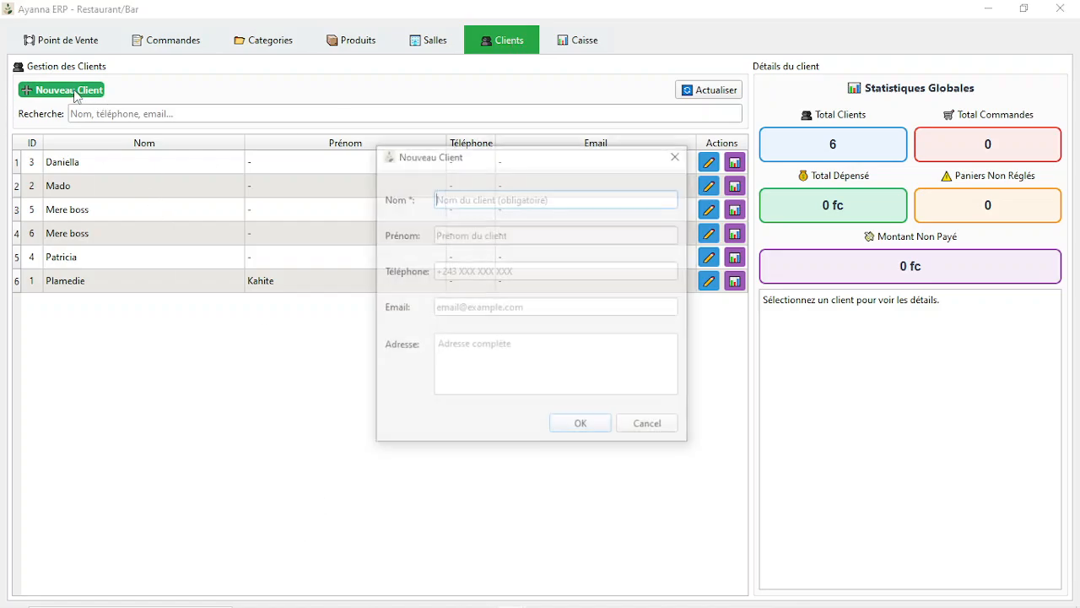
left_click(680, 156)
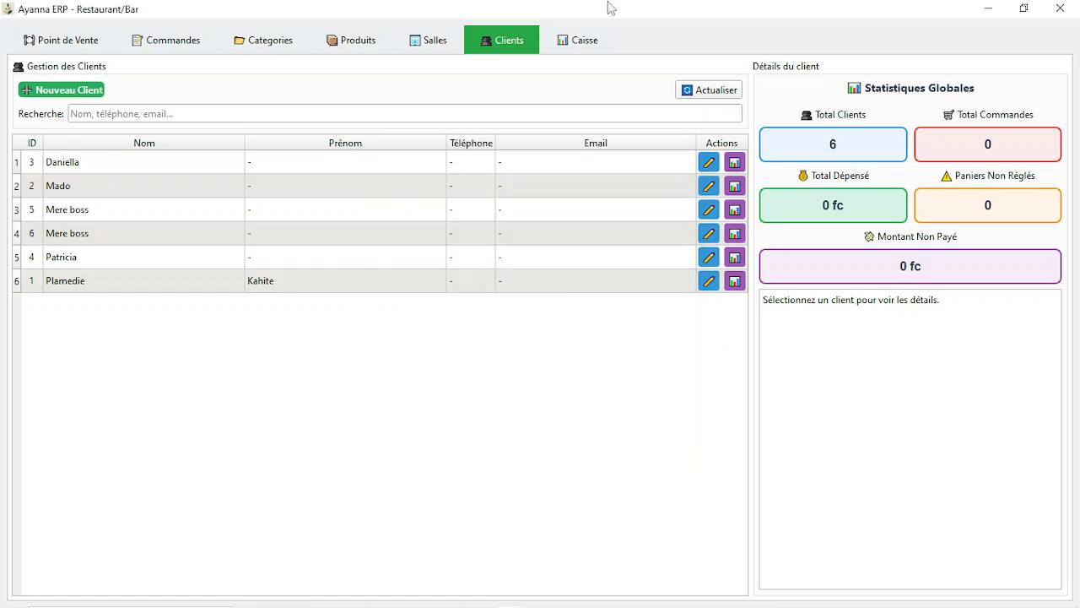
Look through the cash register, point of sale, orders and categories sections of the Restaurant module.
left_click(559, 47)
left_click(82, 53)
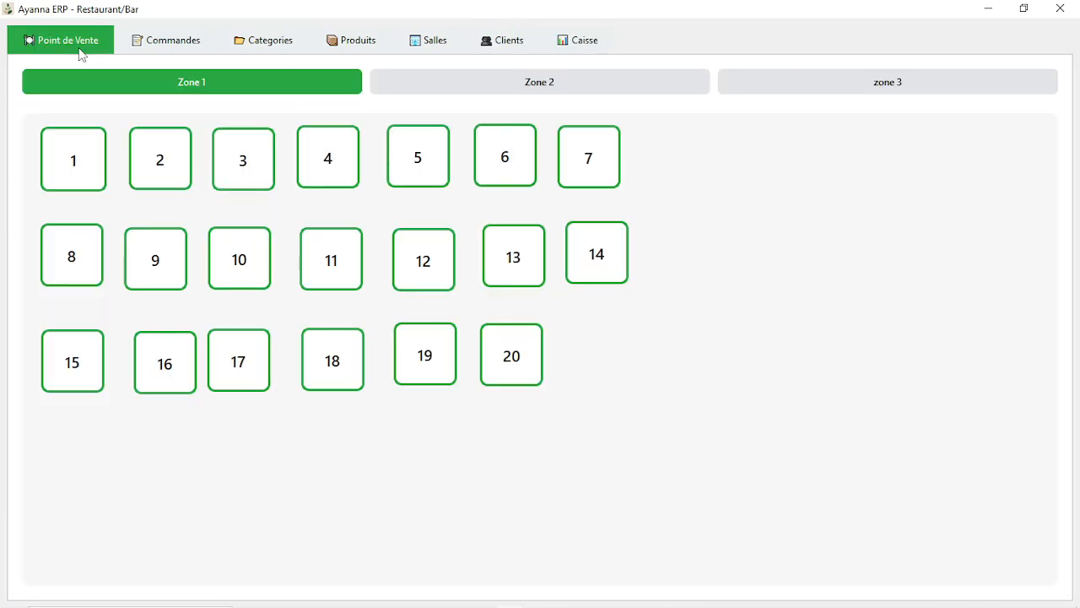
left_click(152, 47)
left_click(281, 42)
Examine the details of several products in the product list, including Booster, Beaufort, 33 Export, Chicha and Castel lite.
left_click(349, 49)
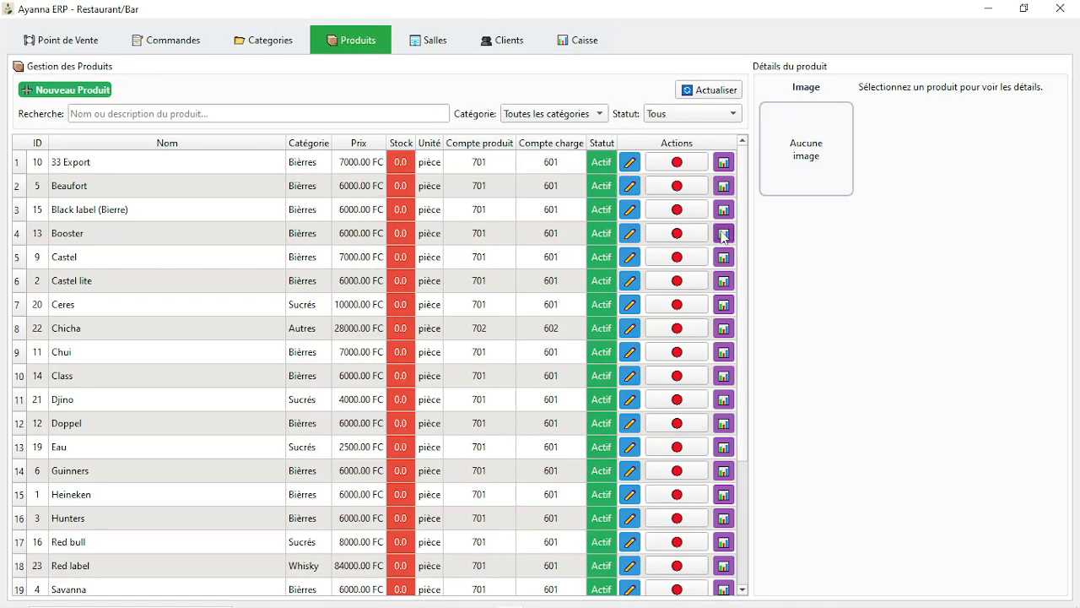
left_click(211, 209)
left_click(211, 187)
left_click(201, 233)
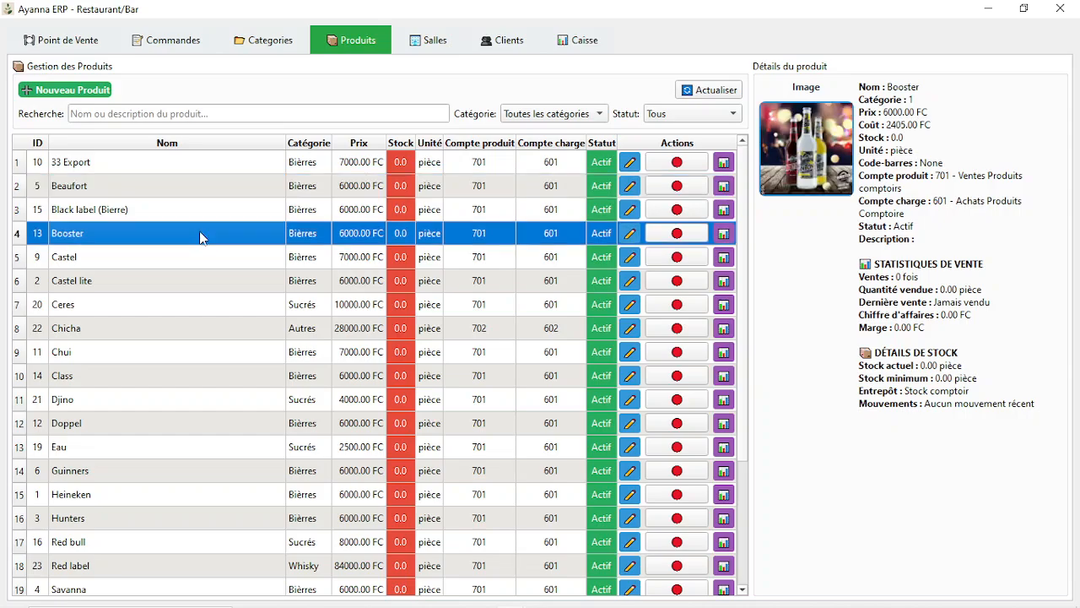
left_click(120, 263)
left_click(120, 304)
left_click(126, 182)
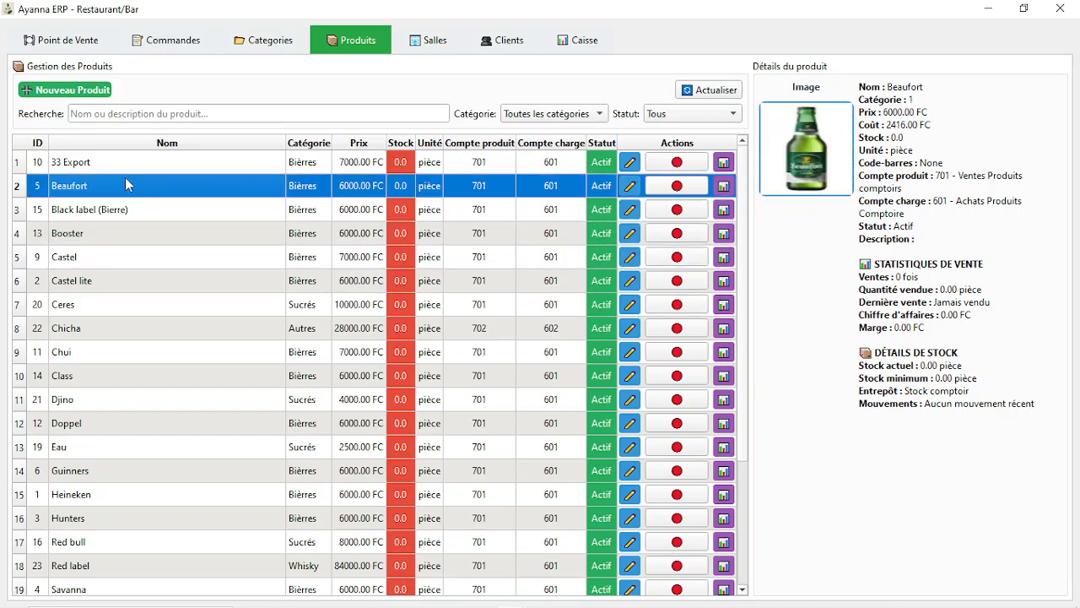
left_click(120, 164)
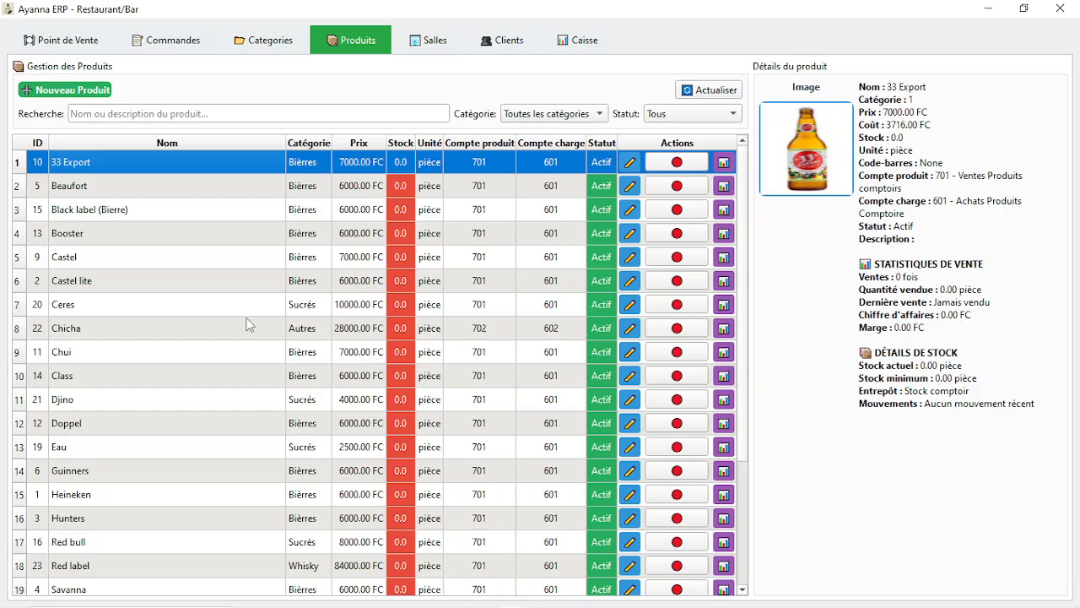
left_click(112, 257)
left_click(157, 335)
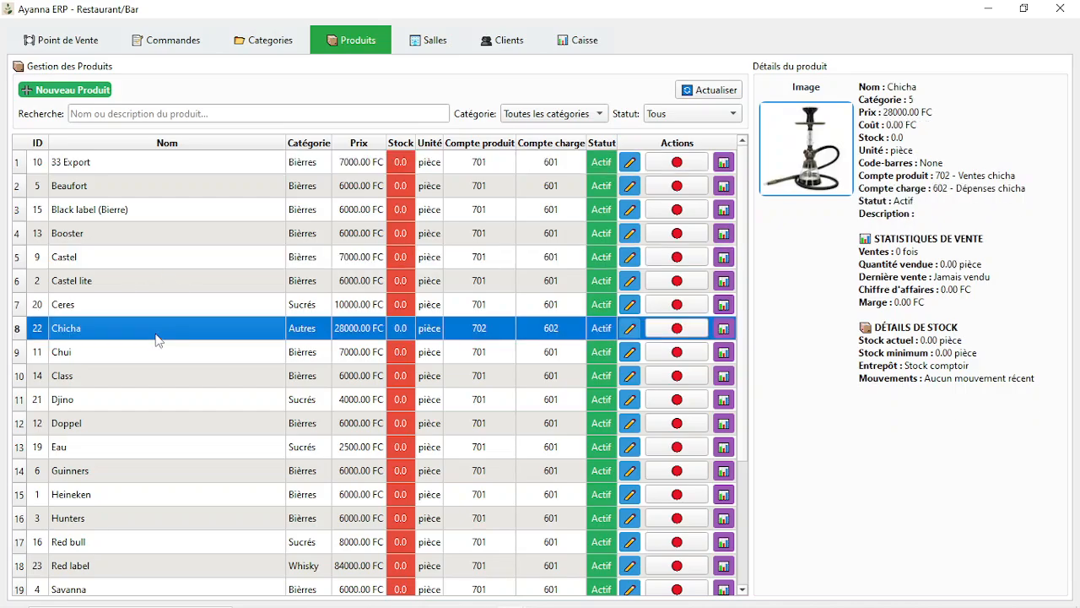
left_click(132, 287)
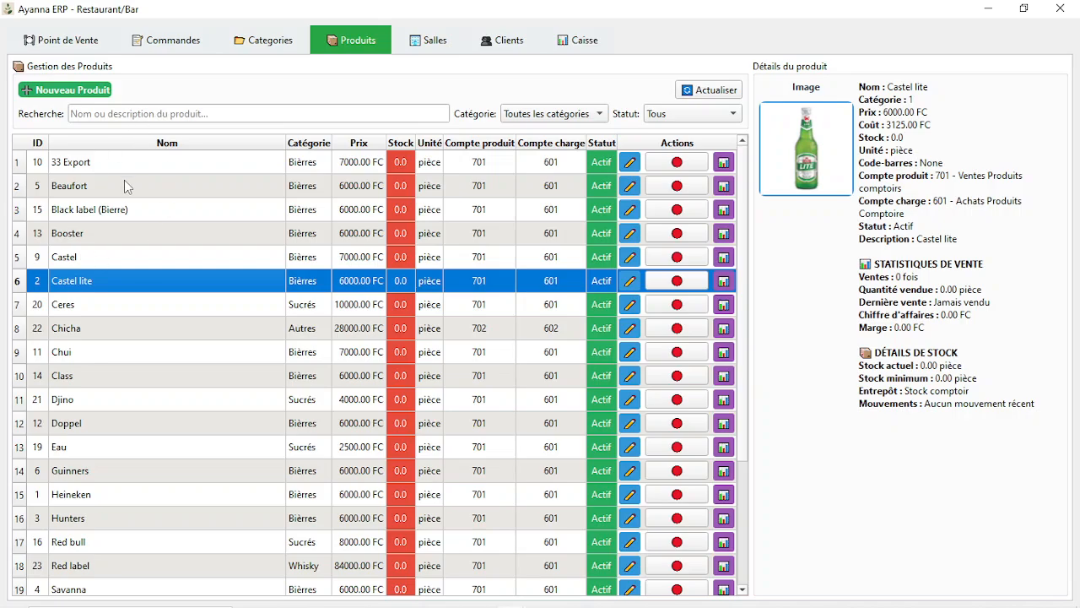
View the point of sale's table plans for Zone 2 and zone 3.
left_click(85, 47)
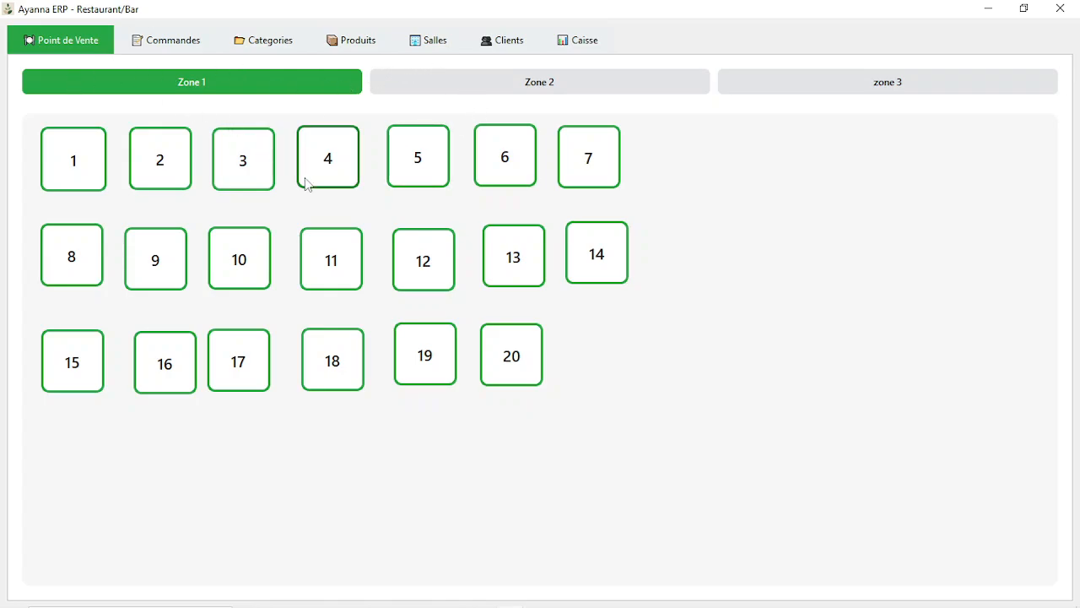
left_click(499, 91)
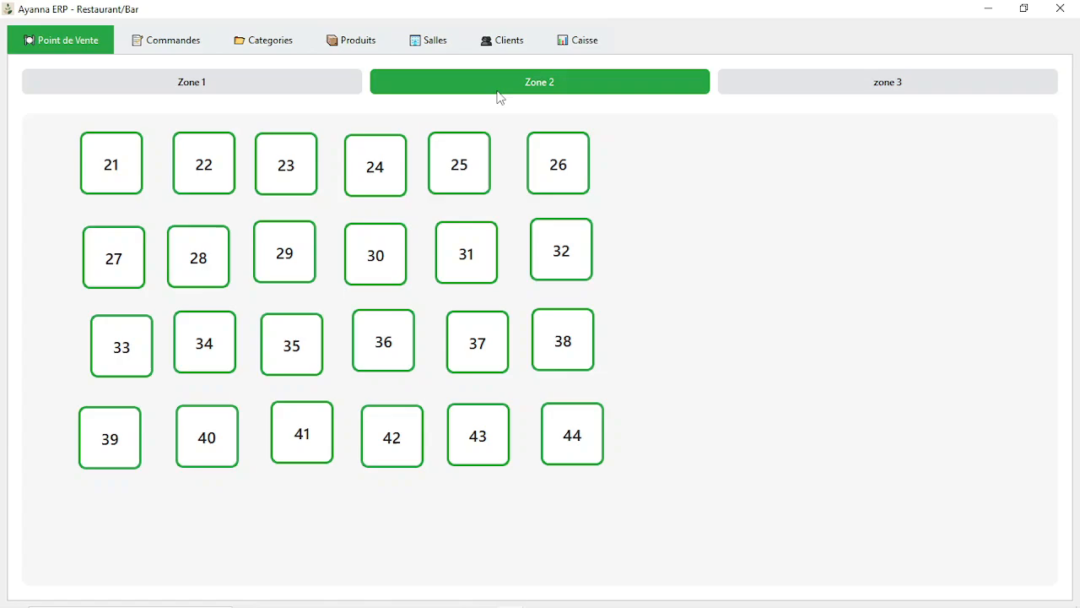
left_click(767, 81)
left_click(645, 91)
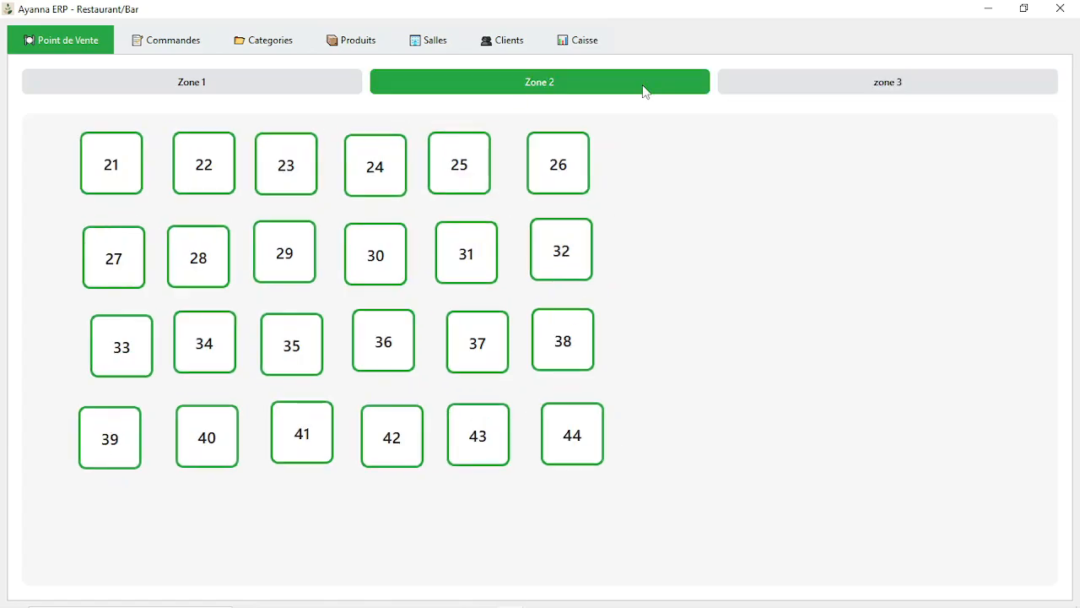
Open the product catalogue for table 10 in Zone 1 at the point of sale.
left_click(195, 88)
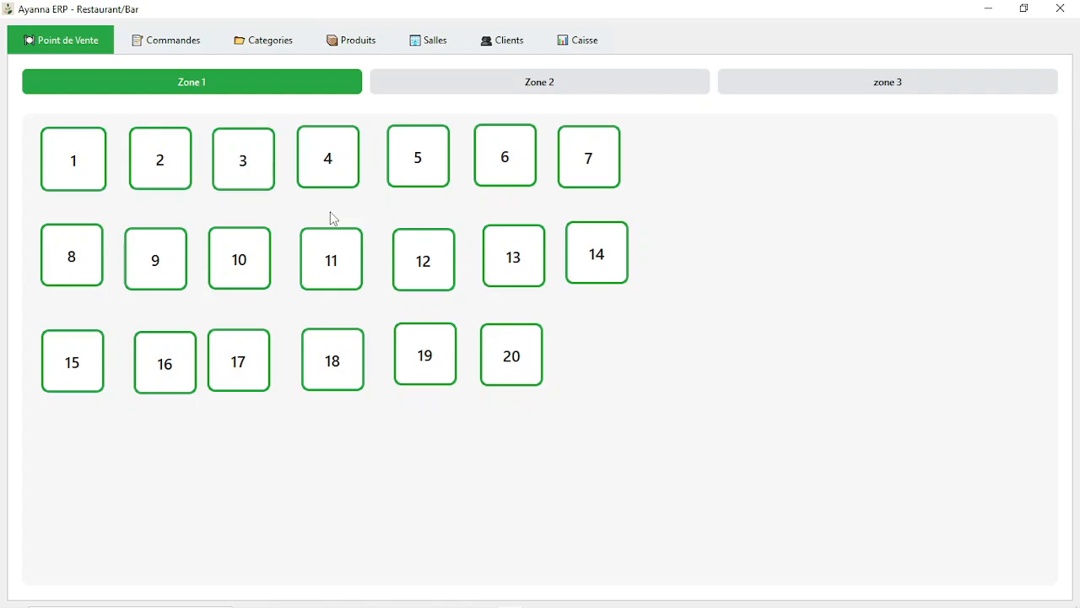
left_click(262, 245)
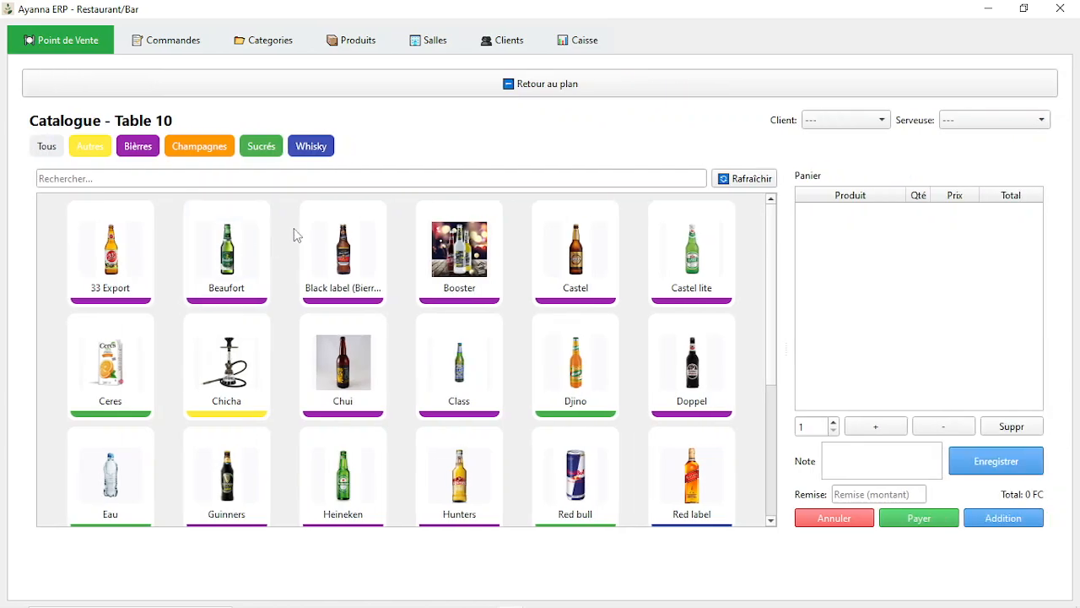
Search table 10's product catalogue for "he" and clear the search.
left_click(343, 179)
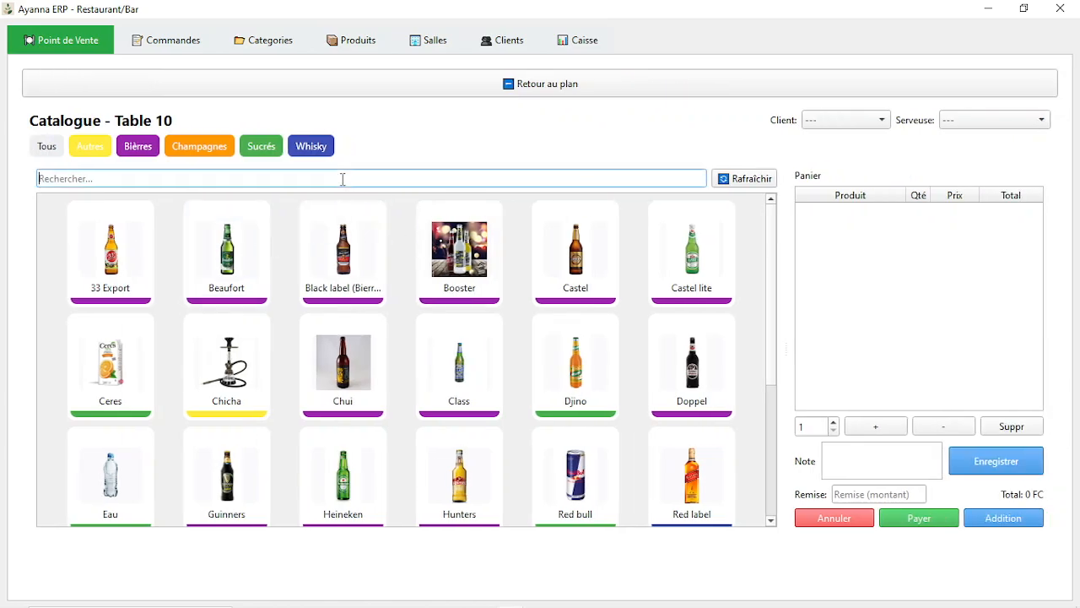
type("2")
key("BackSpace")
type("he")
key("BackSpace")
key("BackSpace")
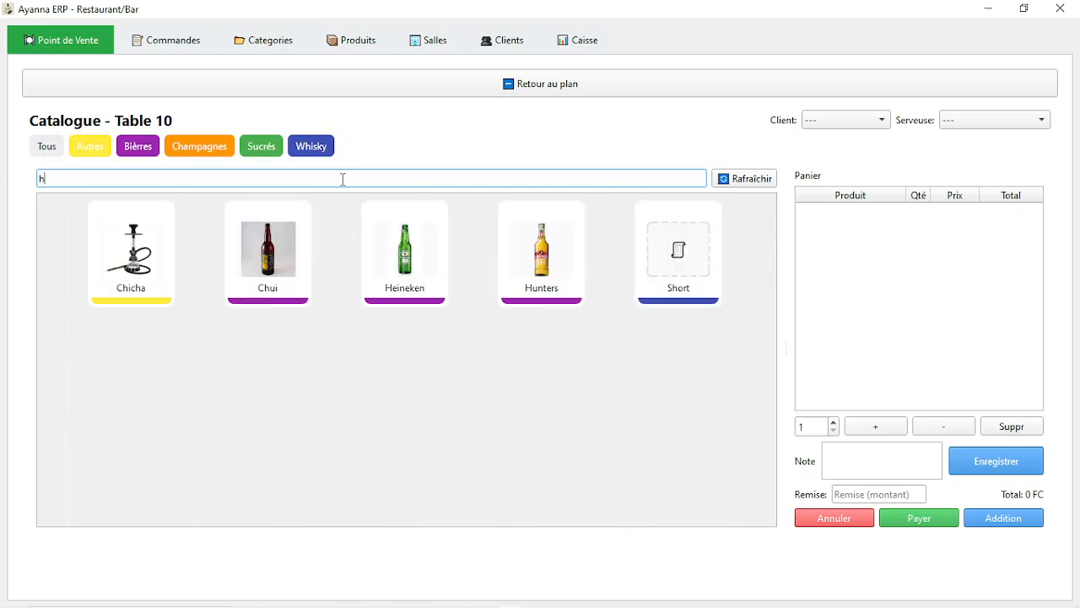
Add two Heineken and two Castel lite to table 10's cart.
left_click_drag(772, 263, 774, 290)
left_click(362, 439)
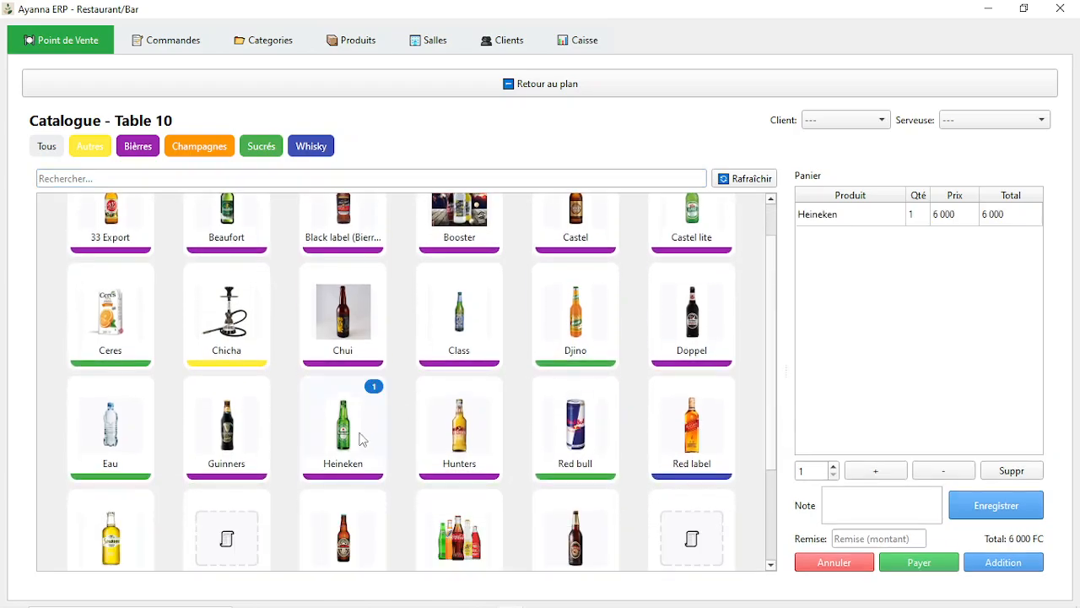
left_click(361, 438)
scroll(771, 269, "up", 1)
left_click(690, 257)
left_click(690, 258)
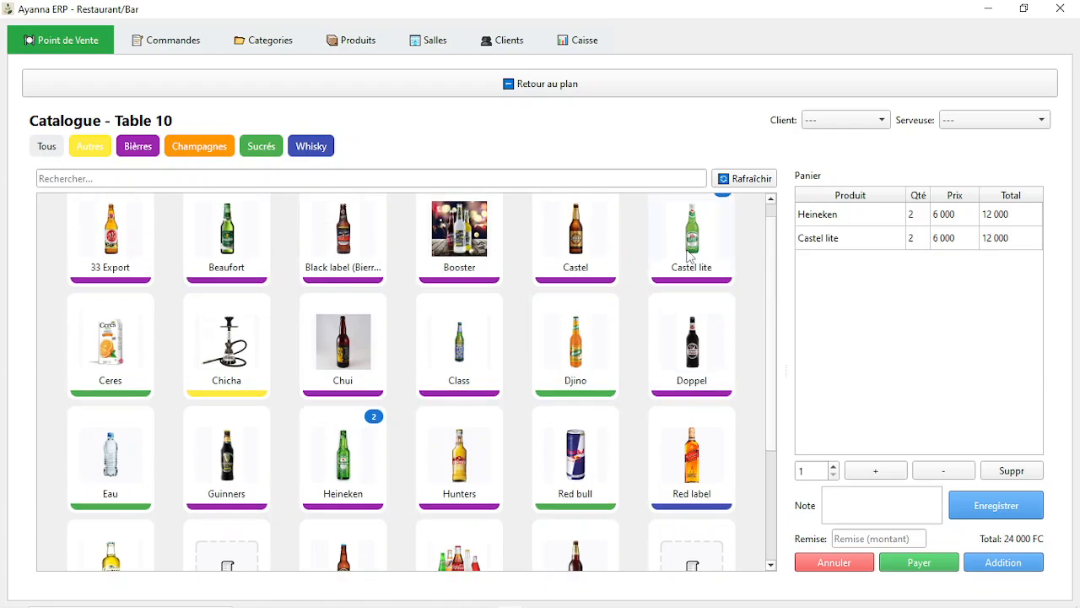
Assign the second client in the client list to table 10's order, leaving the waitress unset.
left_click(849, 125)
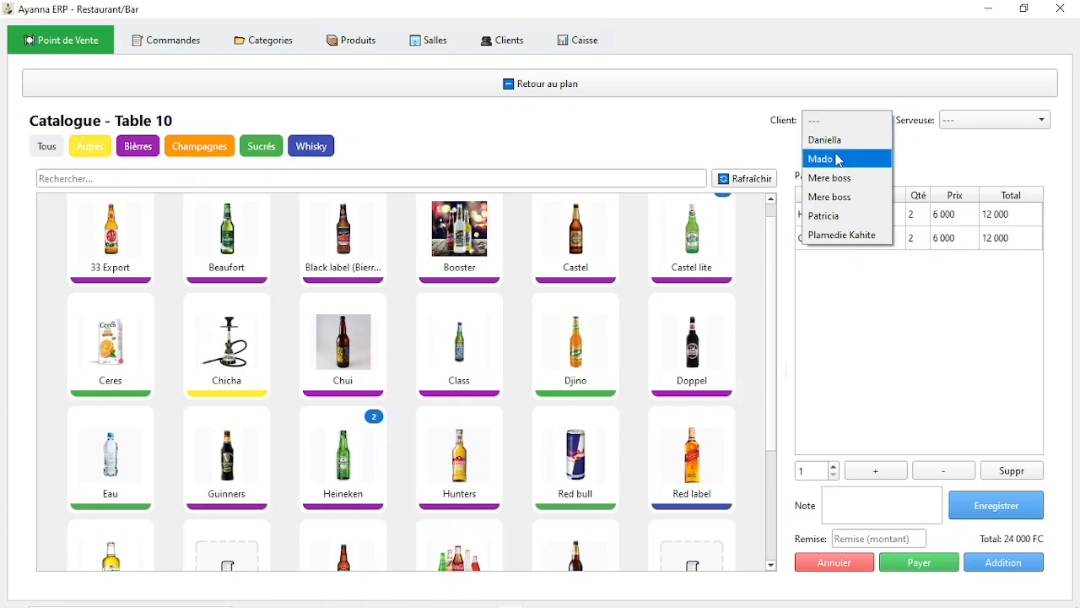
left_click(831, 149)
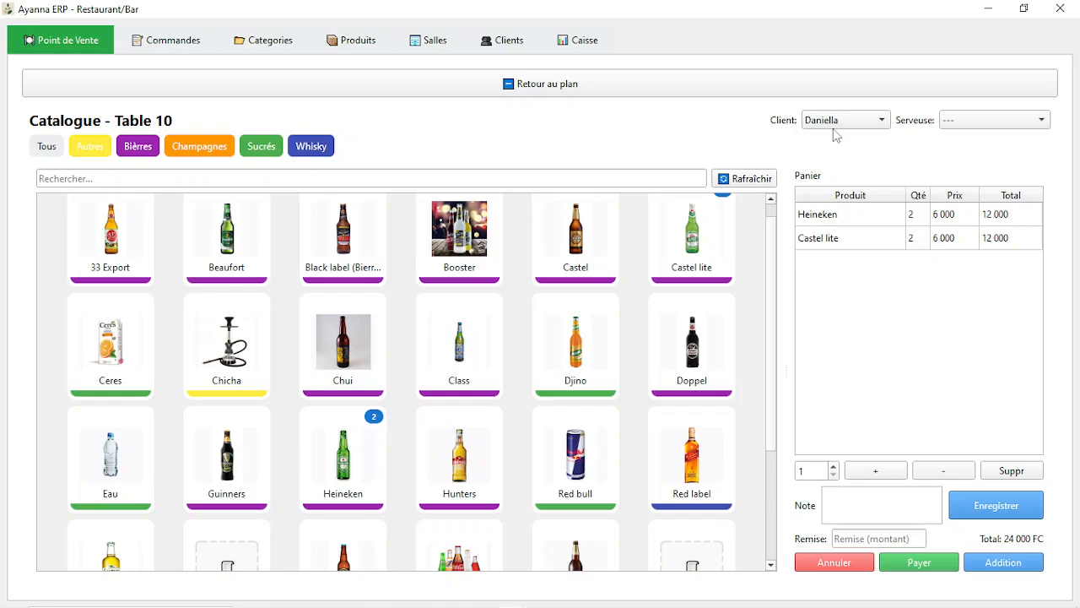
left_click(1042, 123)
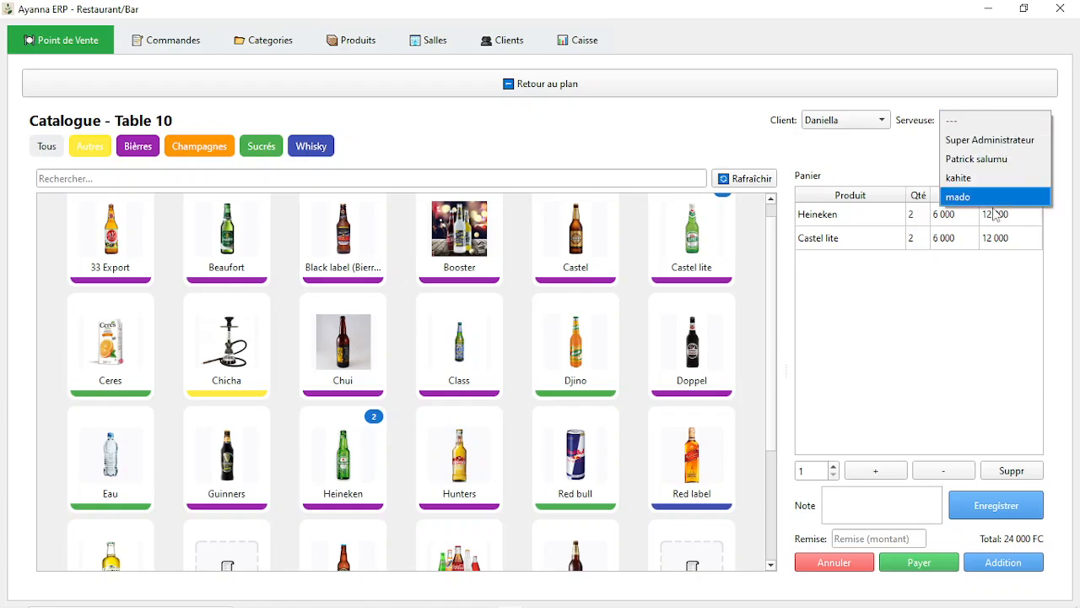
left_click(827, 133)
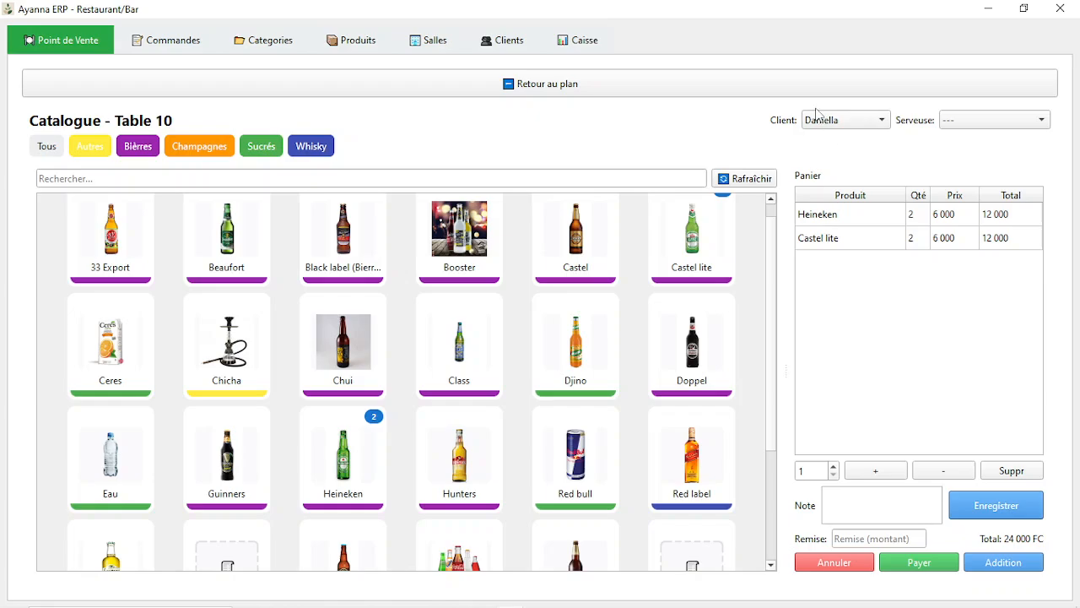
left_click(817, 114)
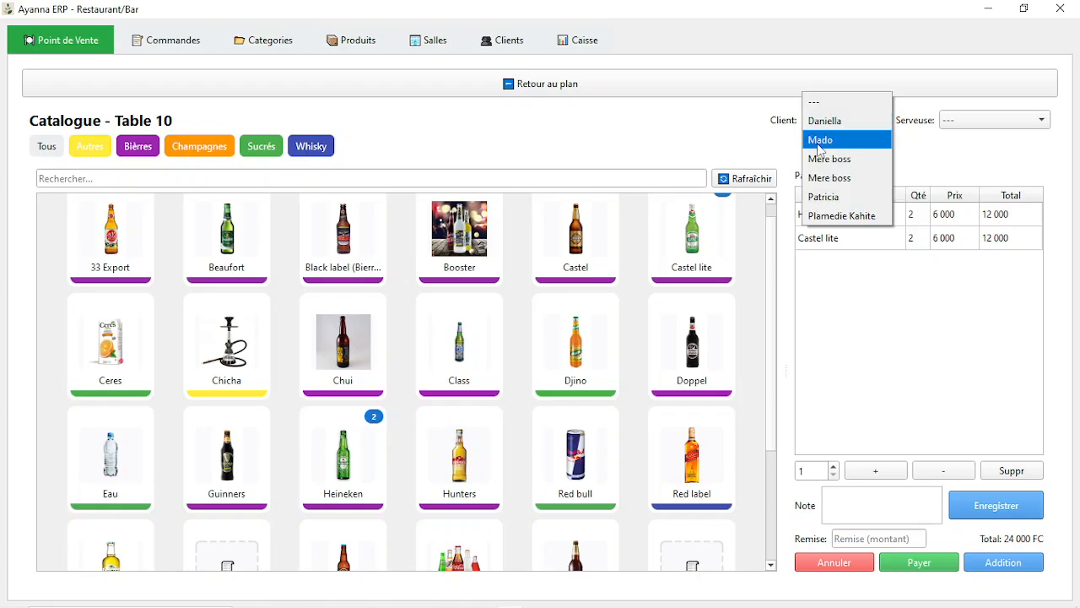
left_click(819, 143)
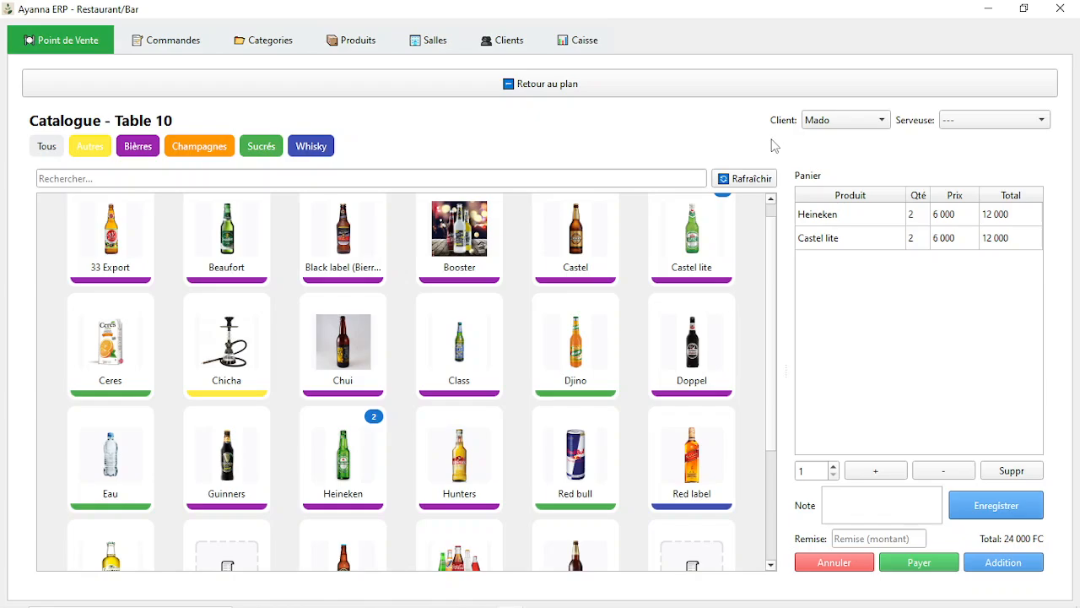
Check table 10's order from the Zone 1 table plan and return to the plan.
left_click(573, 91)
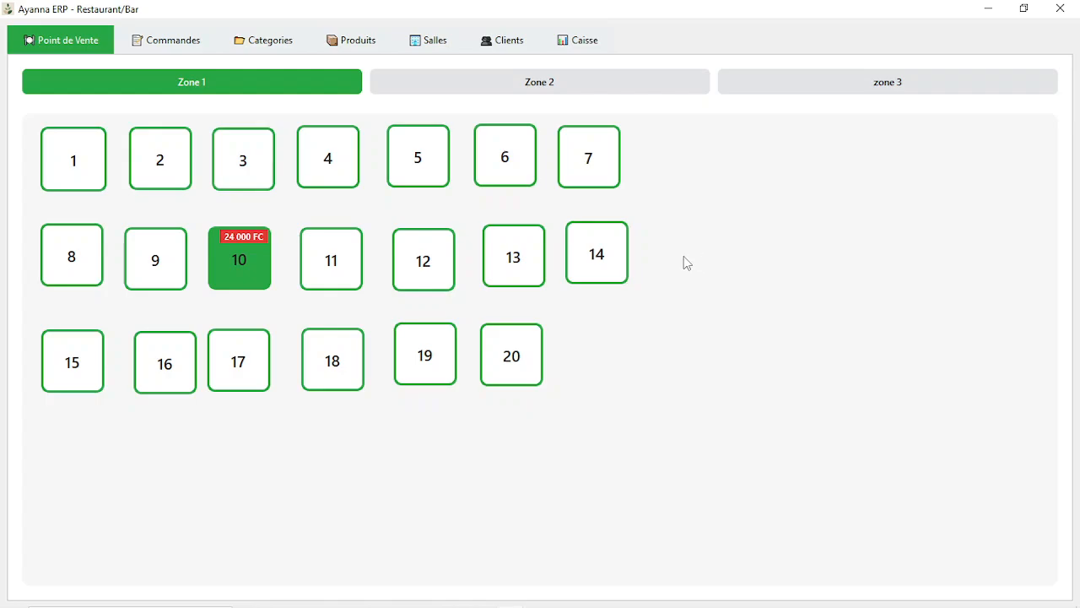
left_click(246, 260)
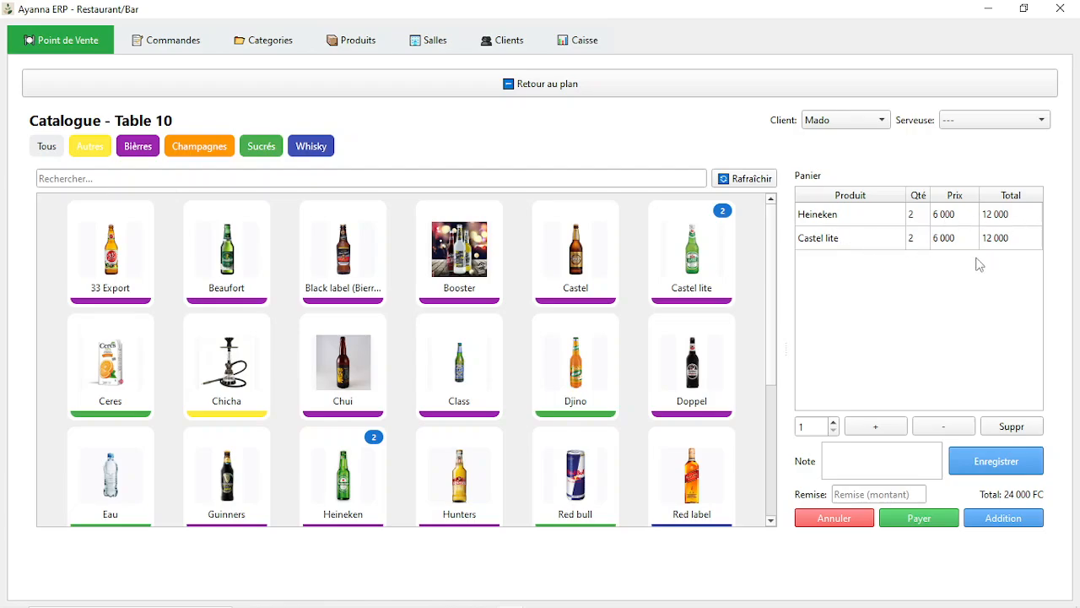
left_click(327, 85)
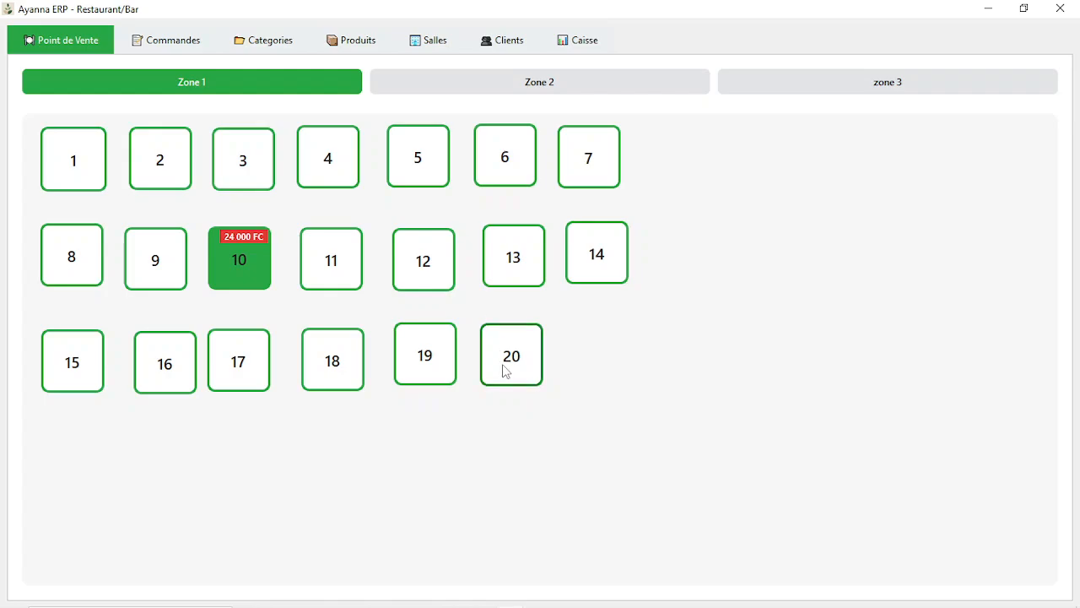
Open the catalogue for table 5 in Zone 1 and assign the last listed client to its order.
left_click(422, 174)
left_click(819, 120)
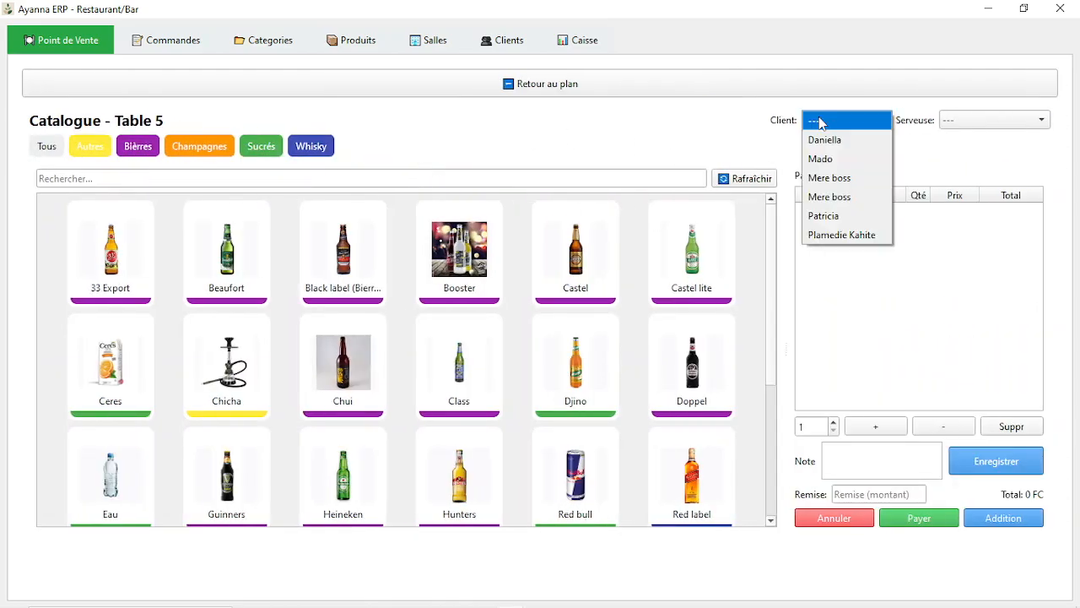
left_click(826, 234)
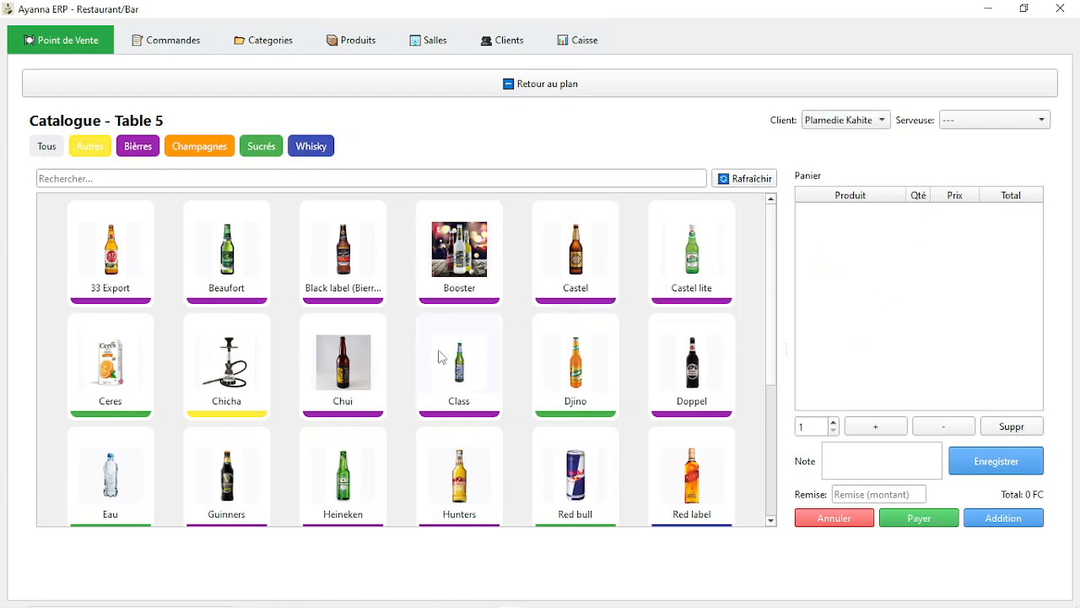
Add one Chicha and one Short to table 5's cart, finding Short by searching for "sh".
left_click(336, 185)
type("sh")
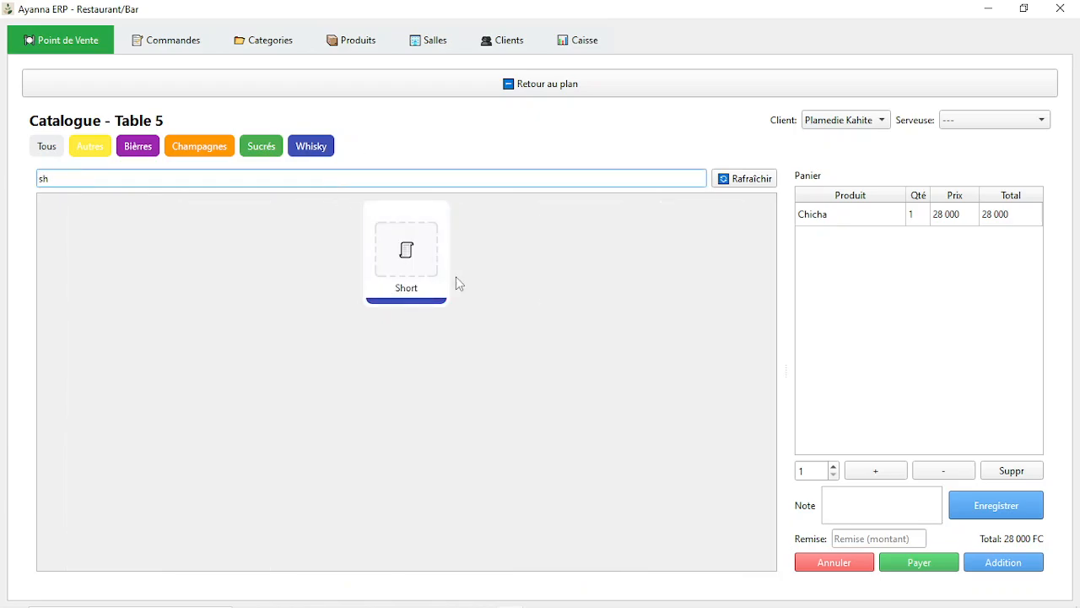
left_click(432, 280)
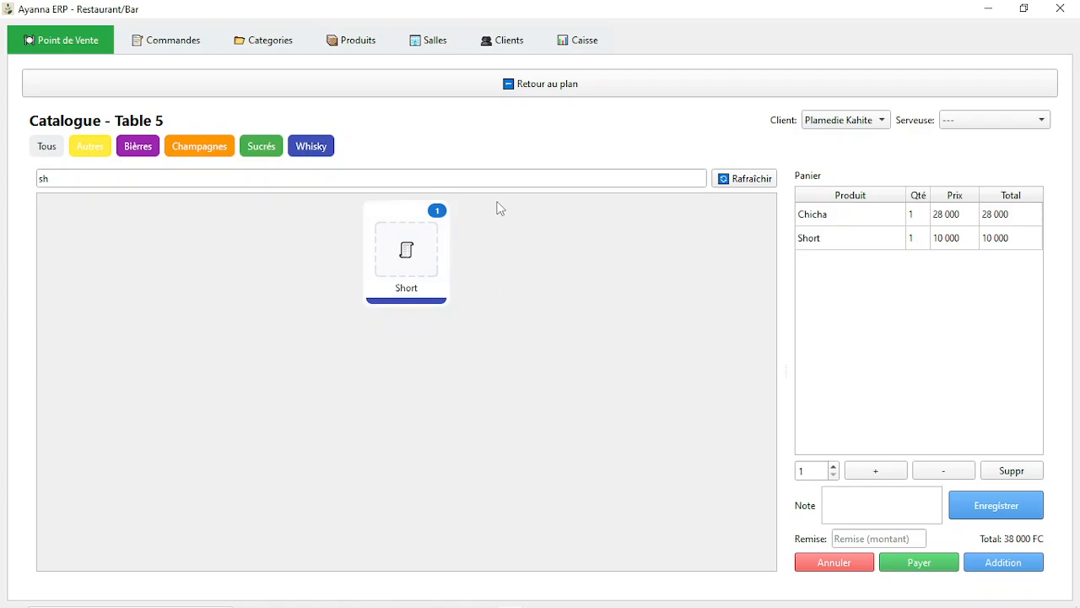
Search the product management list for "sho" and view the details of the product Short.
left_click(374, 49)
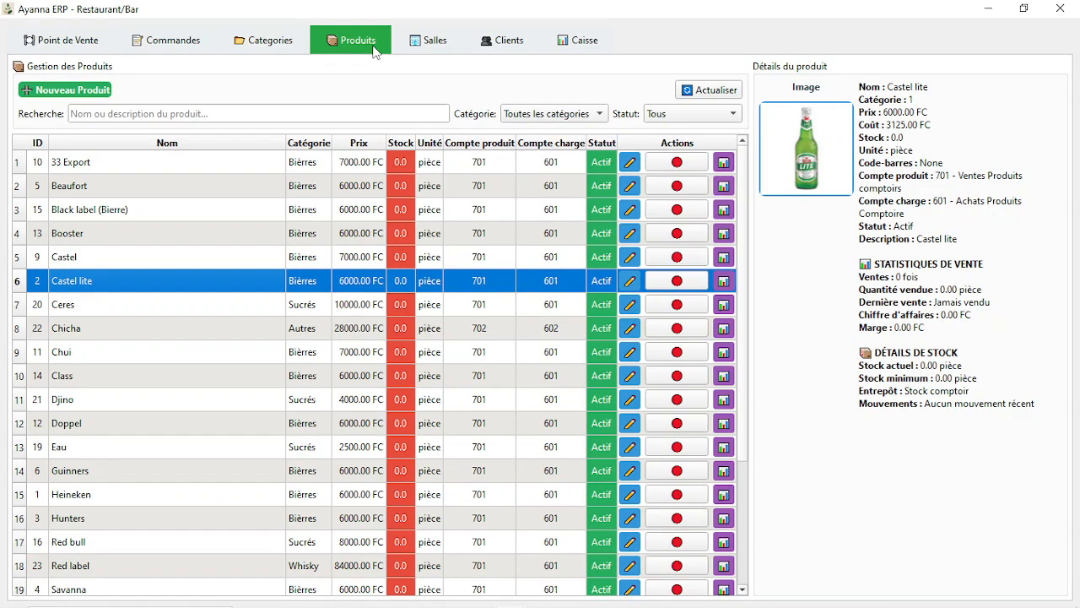
left_click(267, 113)
type("sho")
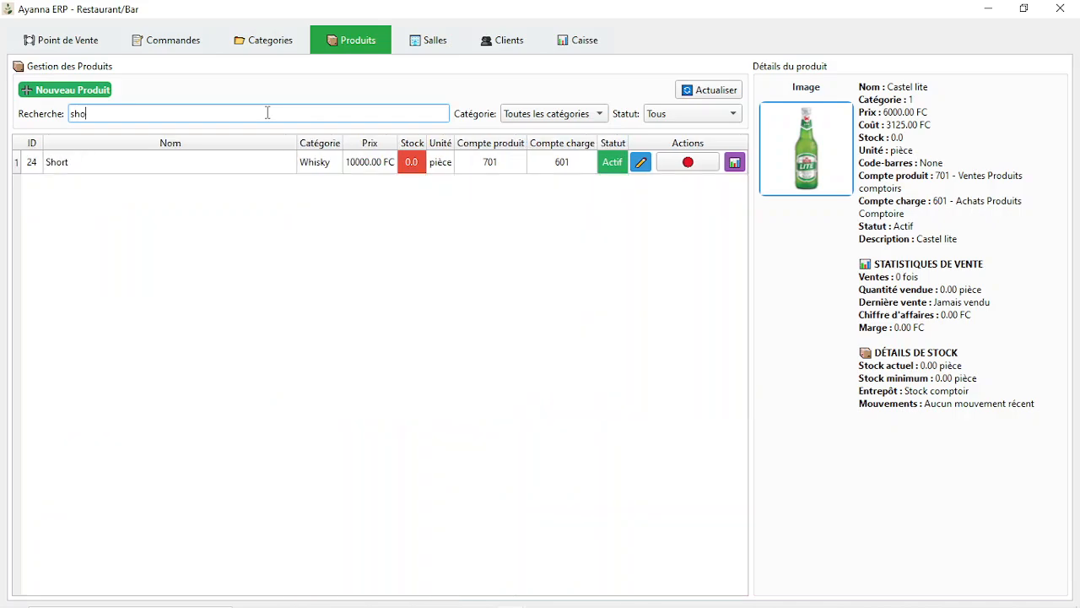
left_click(618, 166)
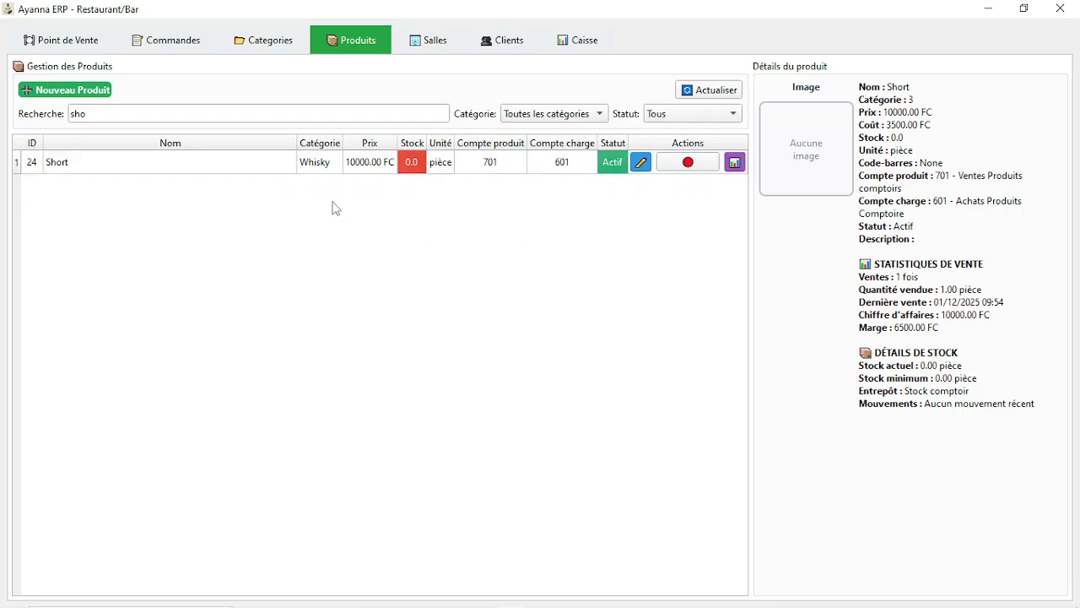
left_click(240, 162)
double_click(240, 162)
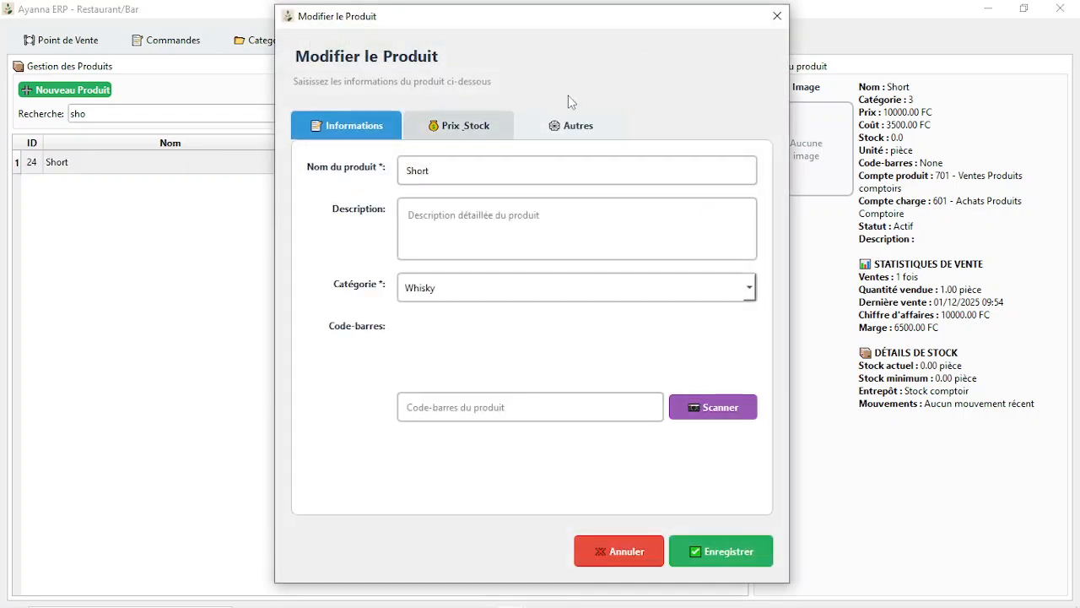
left_click(772, 18)
Set the "short whisky" picture as the image of the product Short and save the product.
left_click(641, 162)
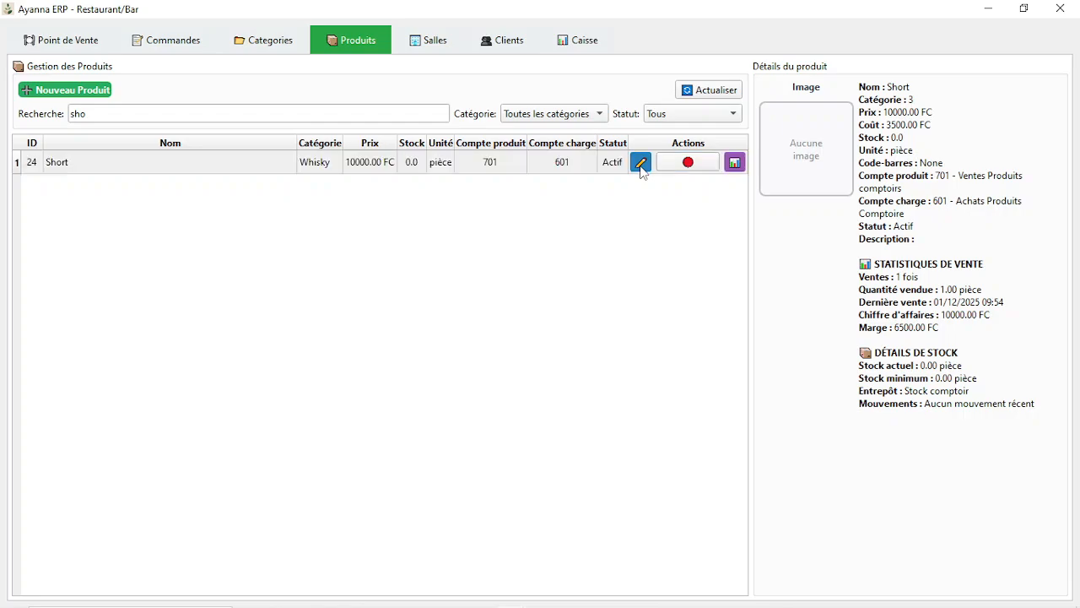
left_click(461, 126)
left_click(557, 126)
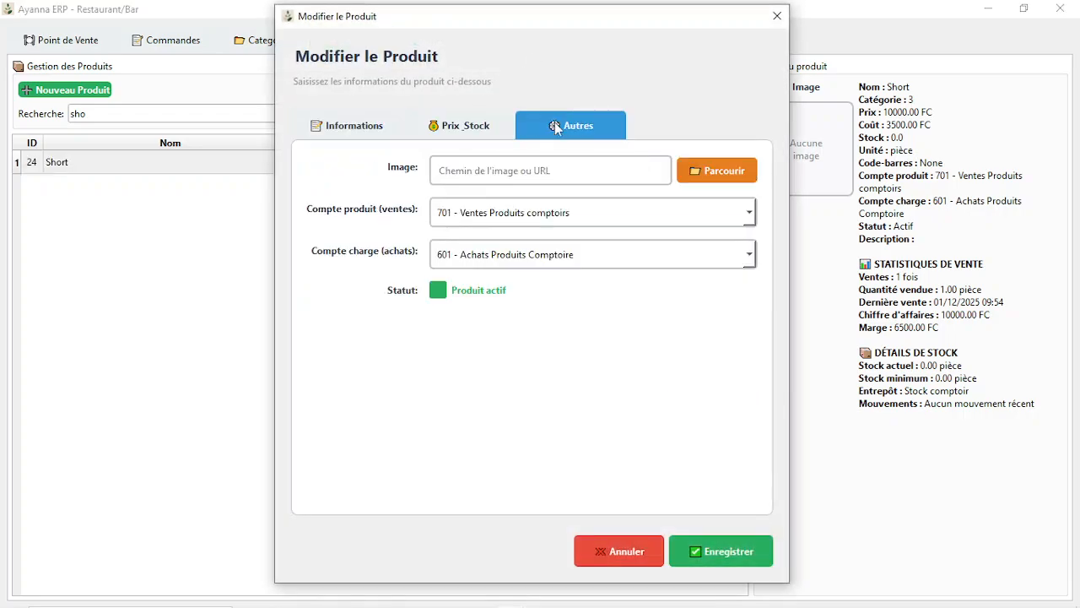
left_click(716, 171)
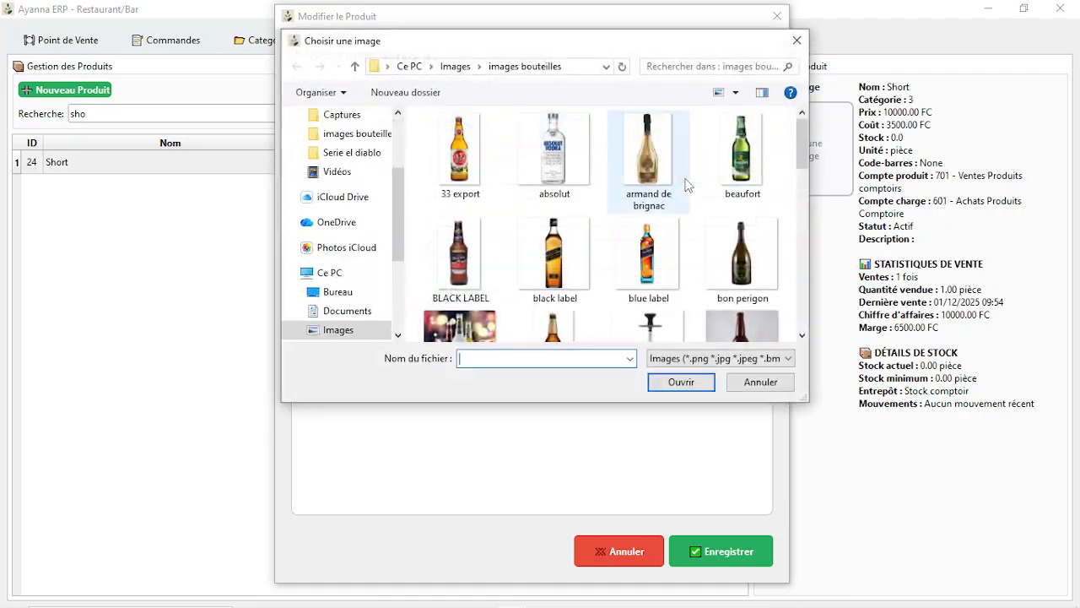
left_click_drag(802, 161, 811, 321)
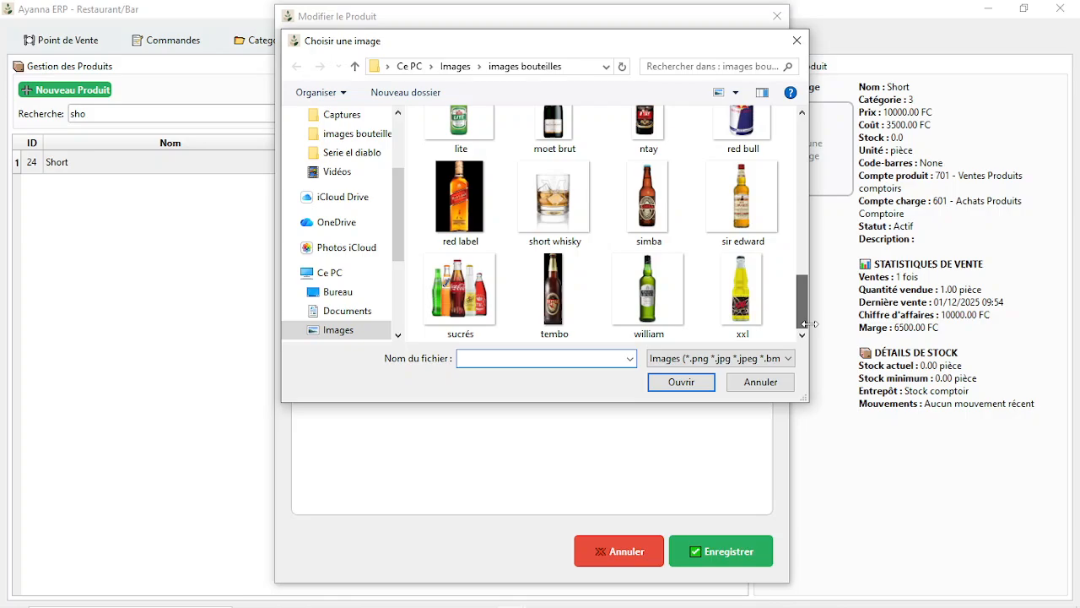
double_click(589, 213)
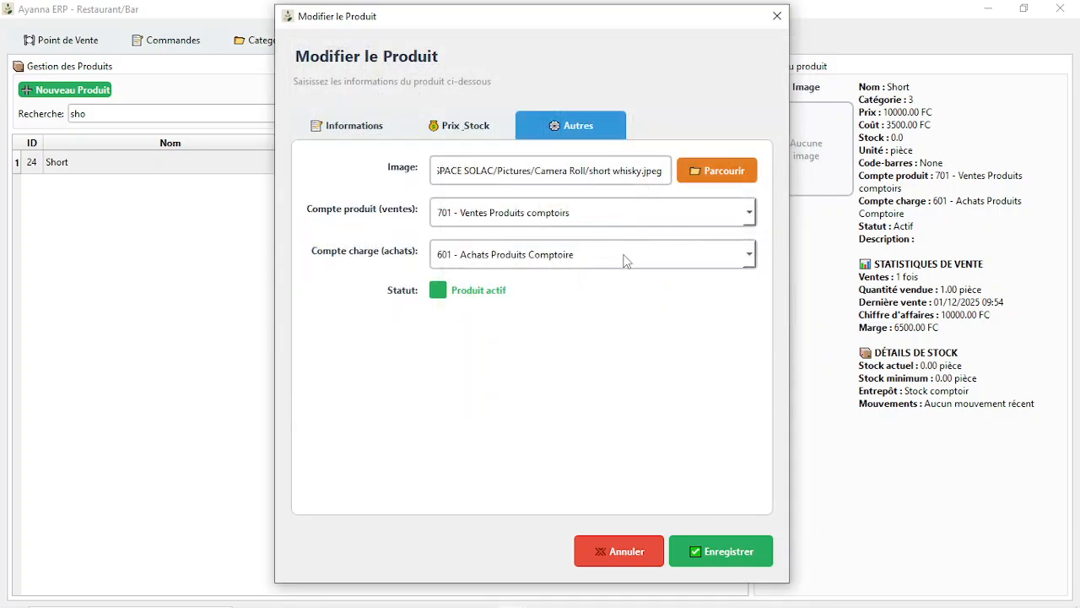
left_click(682, 552)
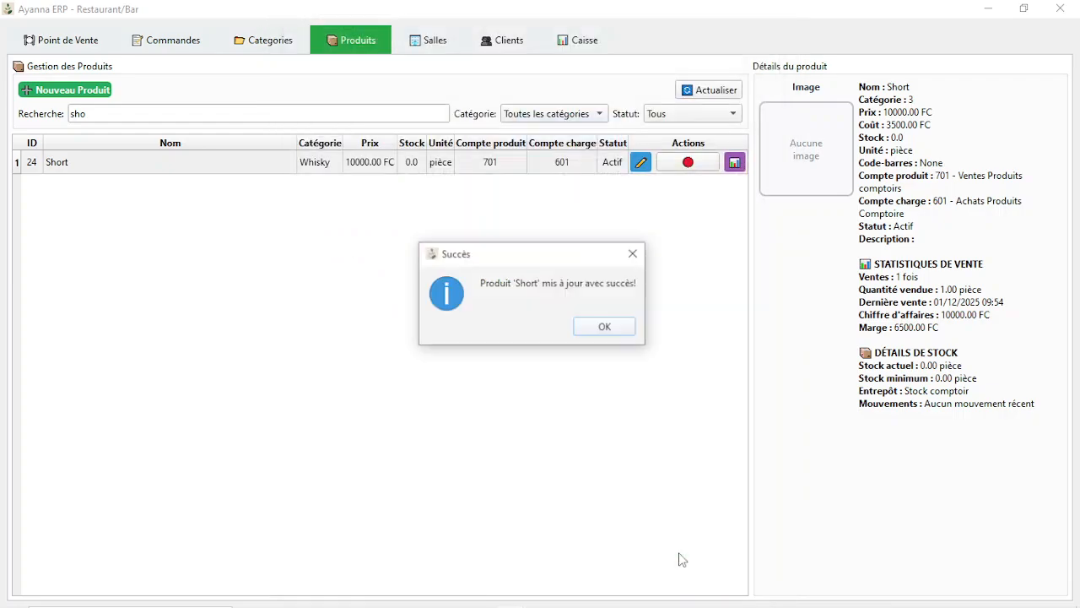
left_click(606, 327)
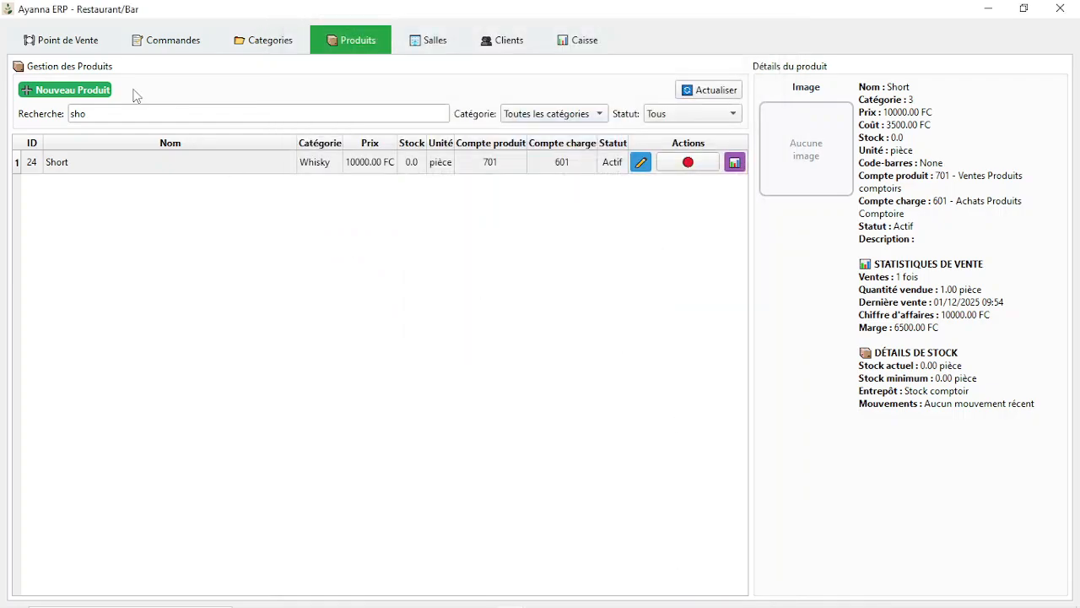
Refresh table 5's catalogue at the point of sale, check Short's new image, and clear the product search.
left_click(76, 48)
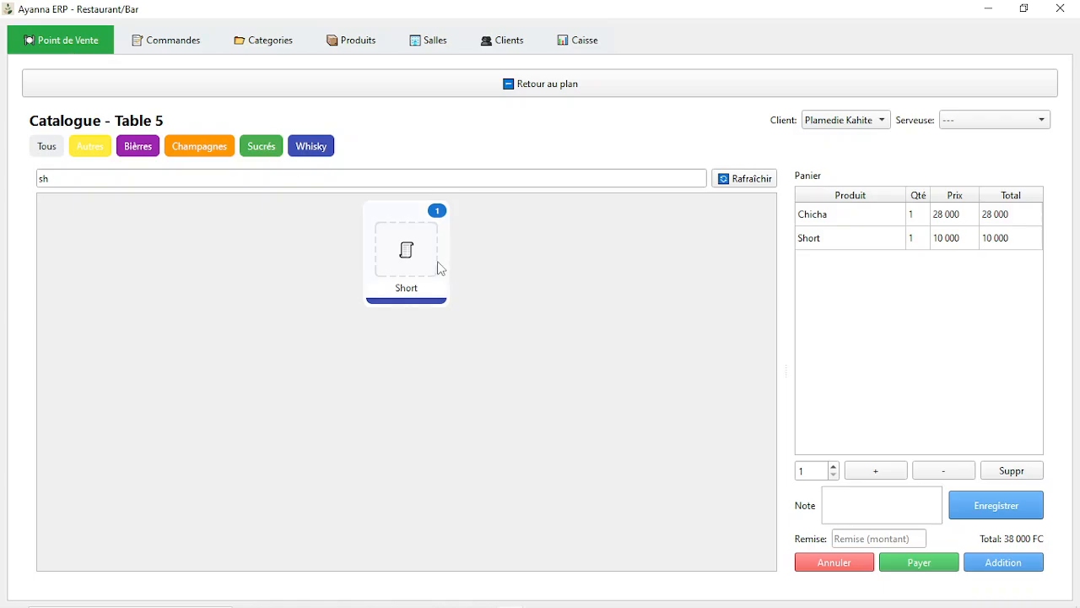
left_click(759, 179)
left_click(253, 174)
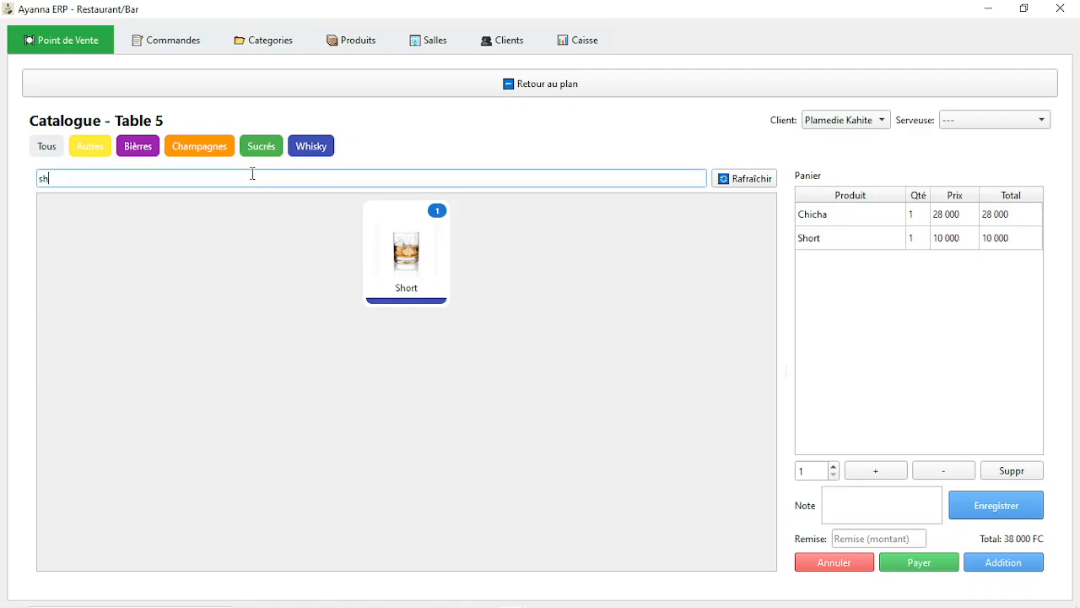
key("BackSpace")
key("BackSpace")
type("sh")
key("BackSpace")
key("BackSpace")
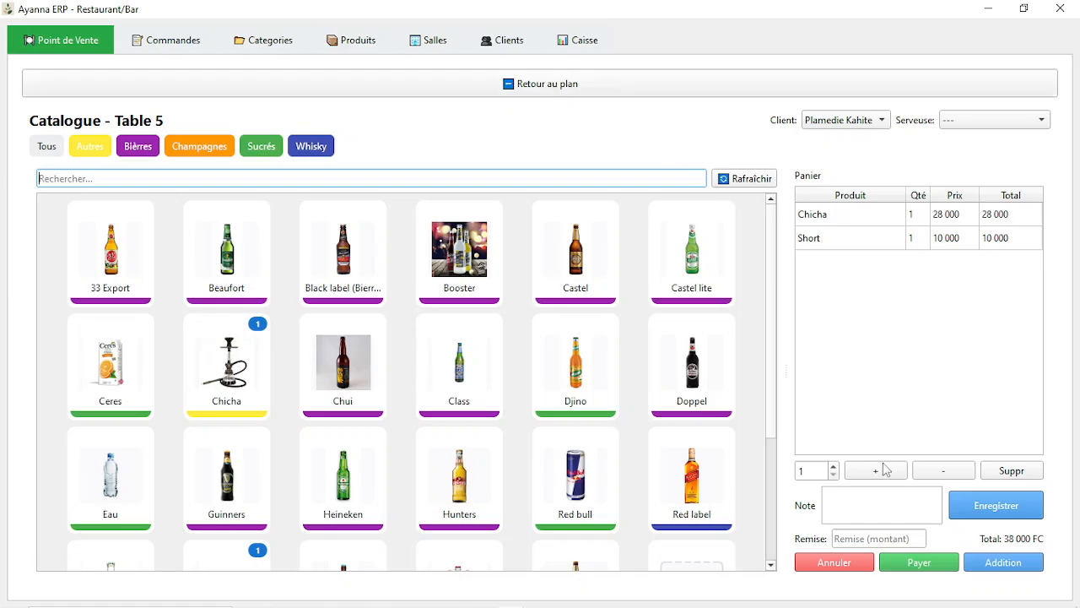
Try to record the 38000 FC payment for table 5's order, and close the payment form.
left_click(918, 562)
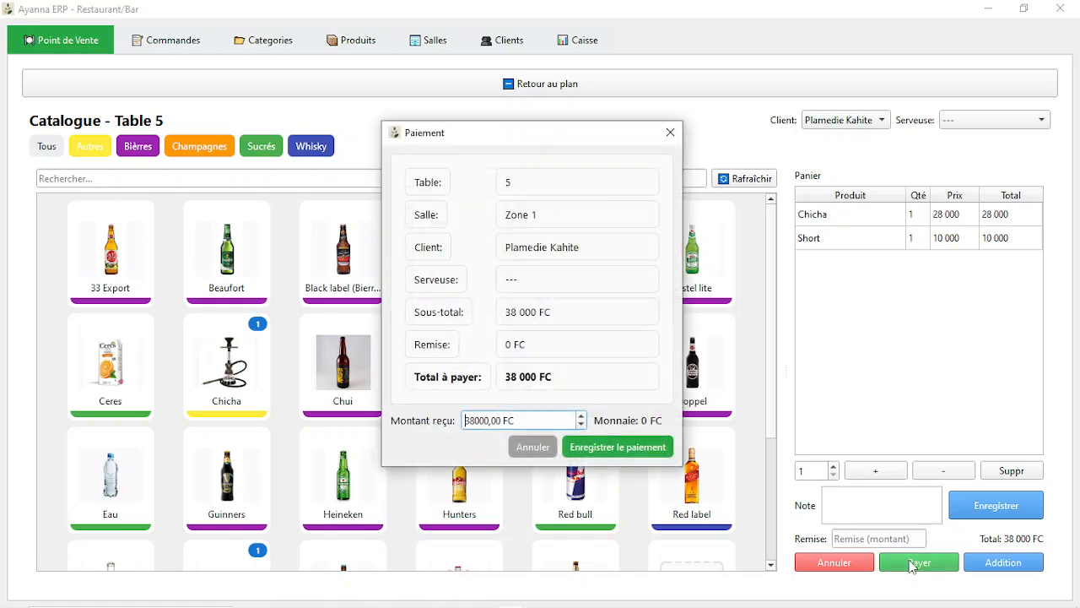
left_click(610, 448)
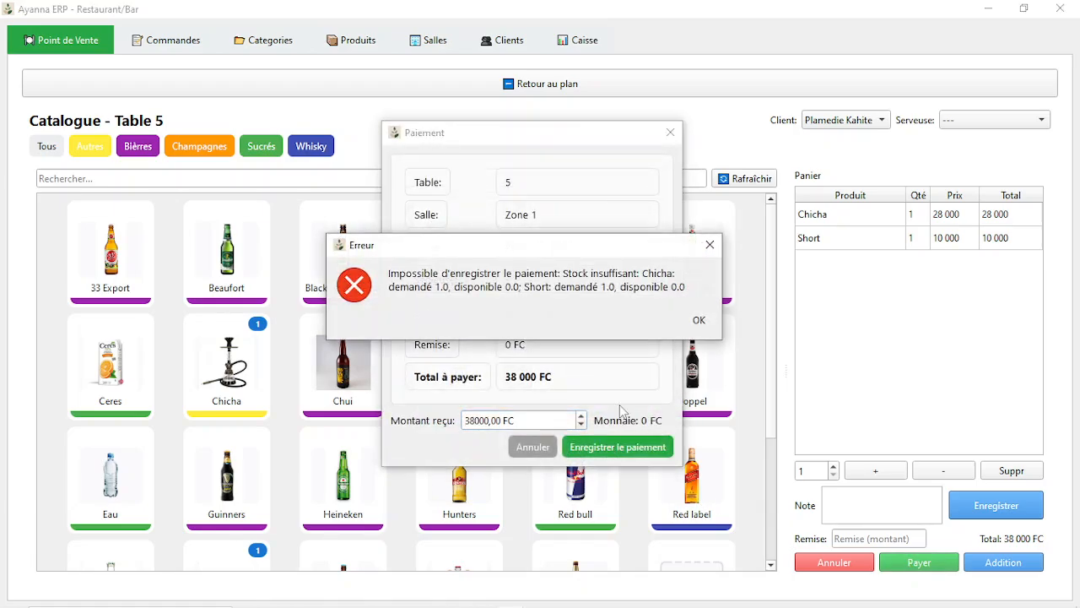
left_click(701, 325)
left_click(544, 447)
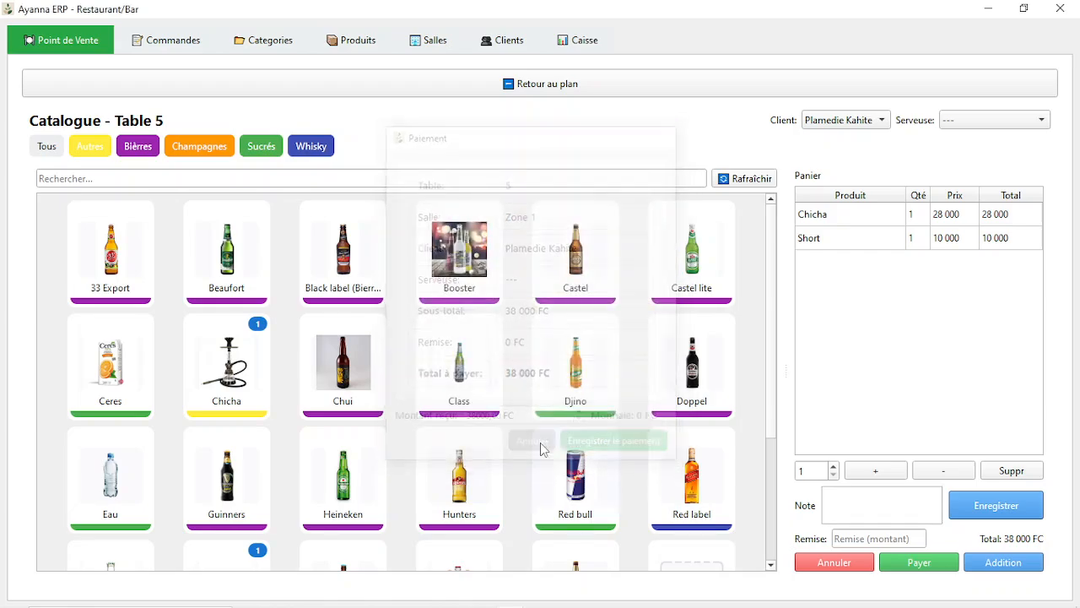
Clear the product management search to check the stock of all products, and return to the point of sale's table plan.
left_click(355, 42)
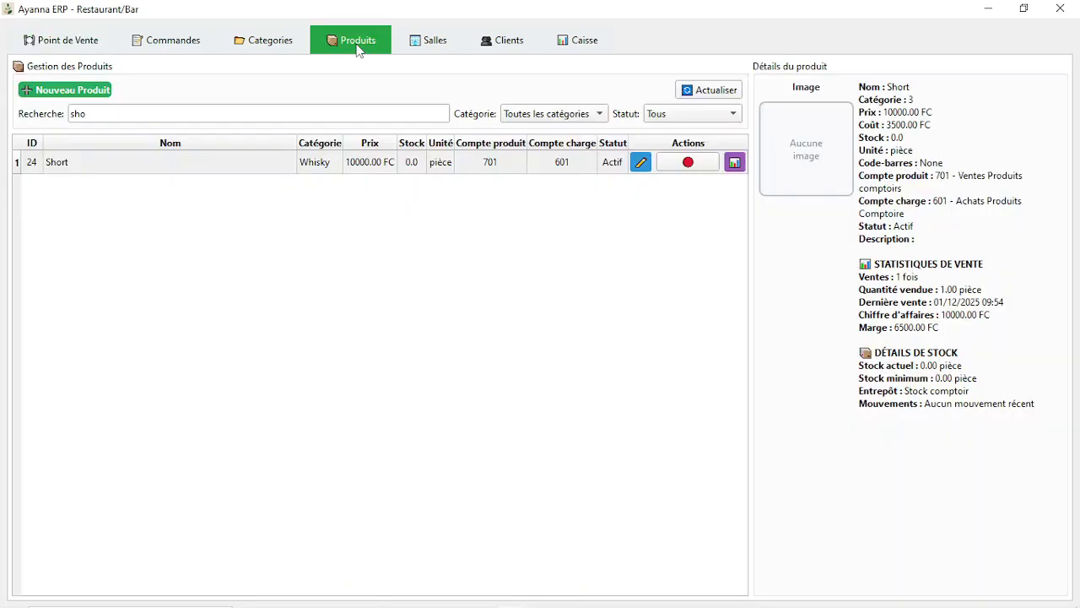
left_click(259, 119)
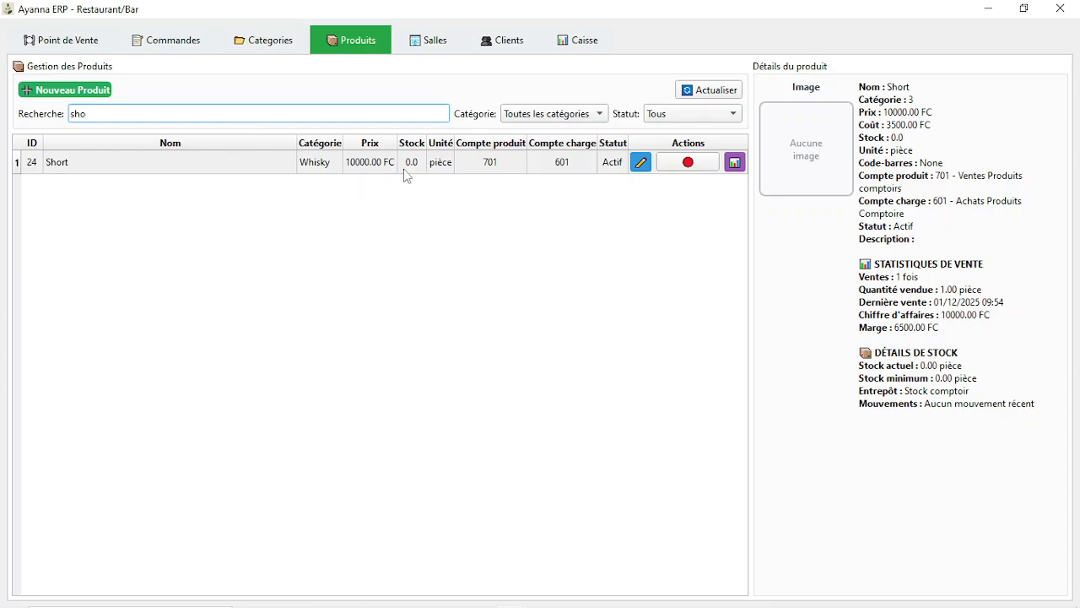
key("BackSpace")
key("BackSpace")
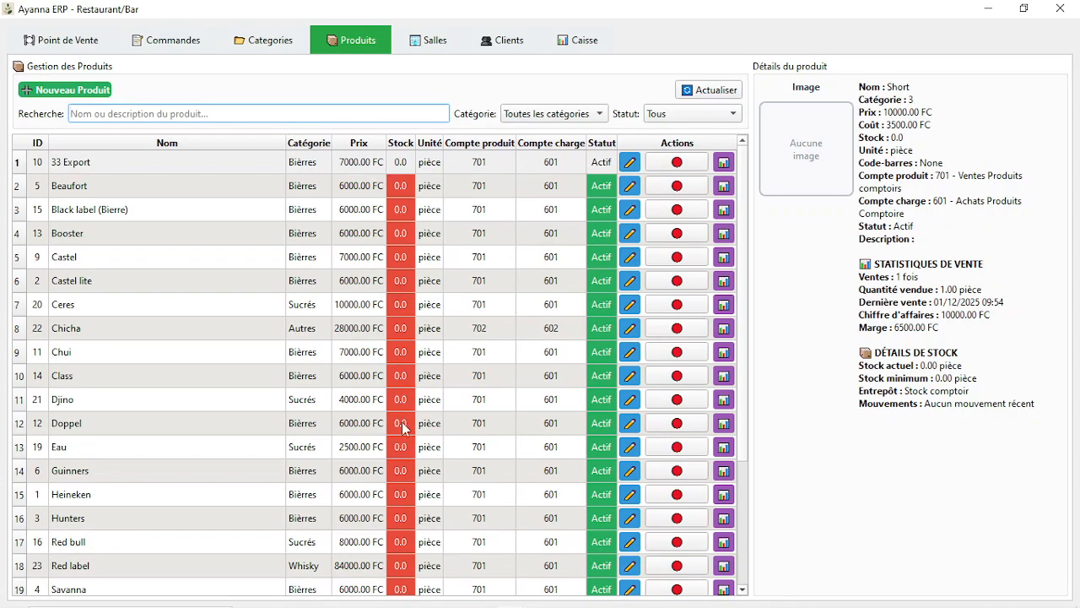
left_click(40, 44)
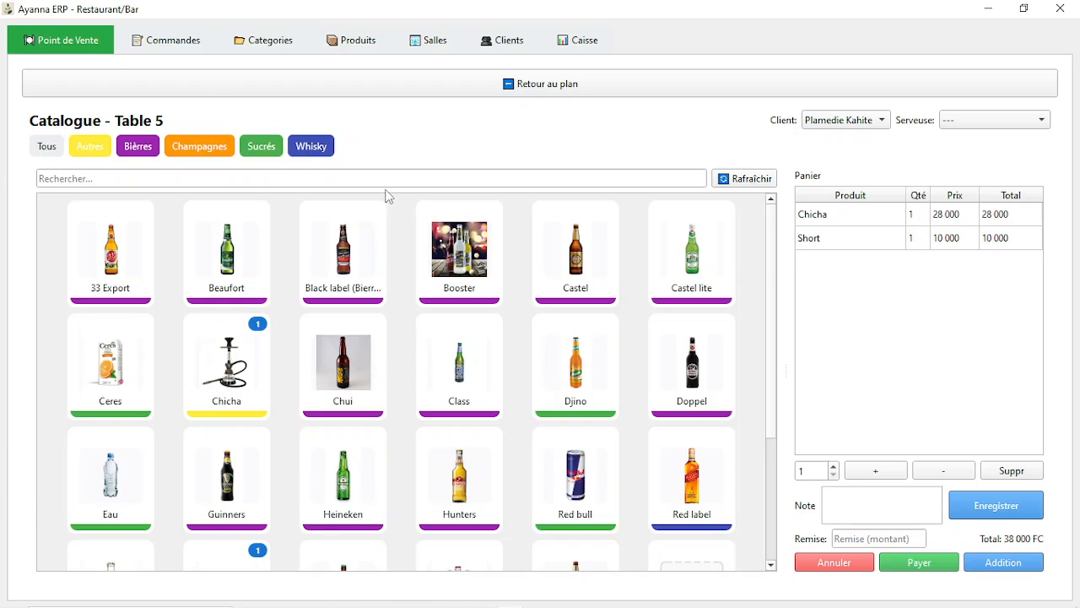
left_click(480, 99)
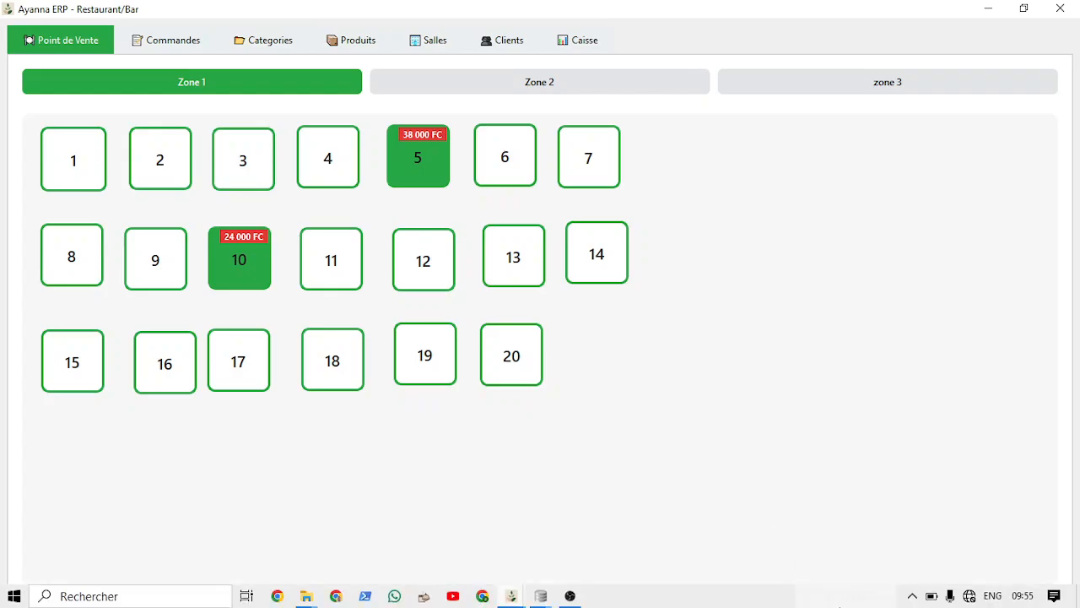
Open the Achats module from the main menu, maximize its window and display the new purchase order form.
key("alt+Tab")
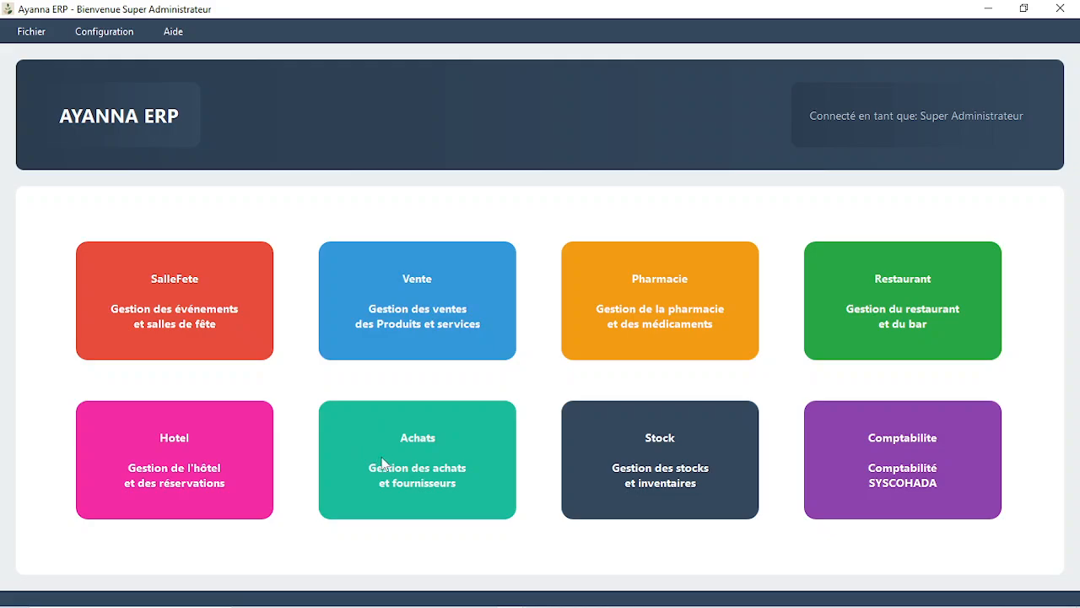
left_click(415, 469)
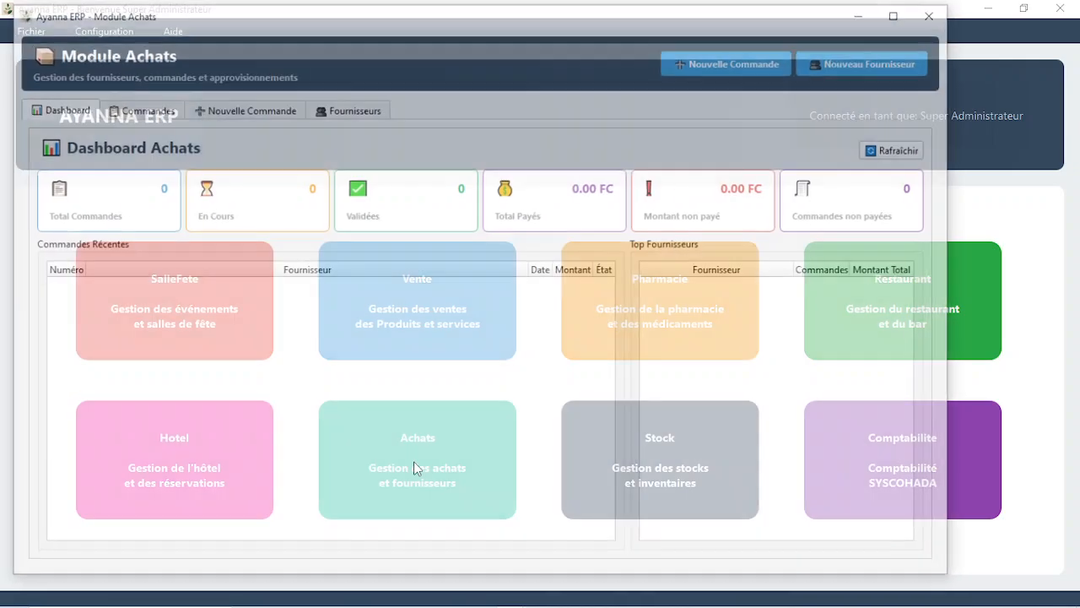
left_click(901, 12)
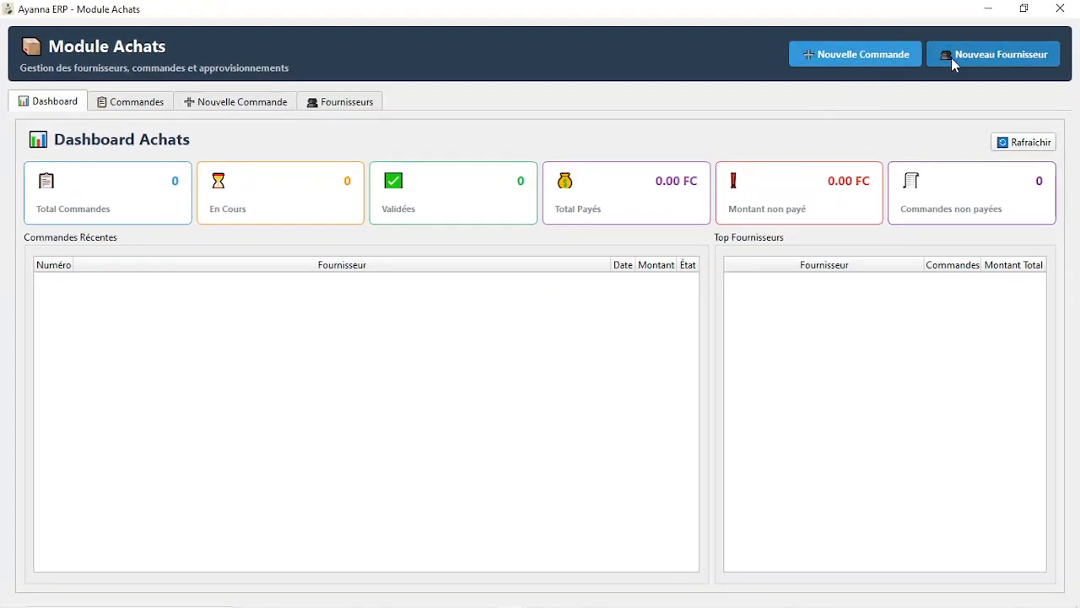
left_click(884, 53)
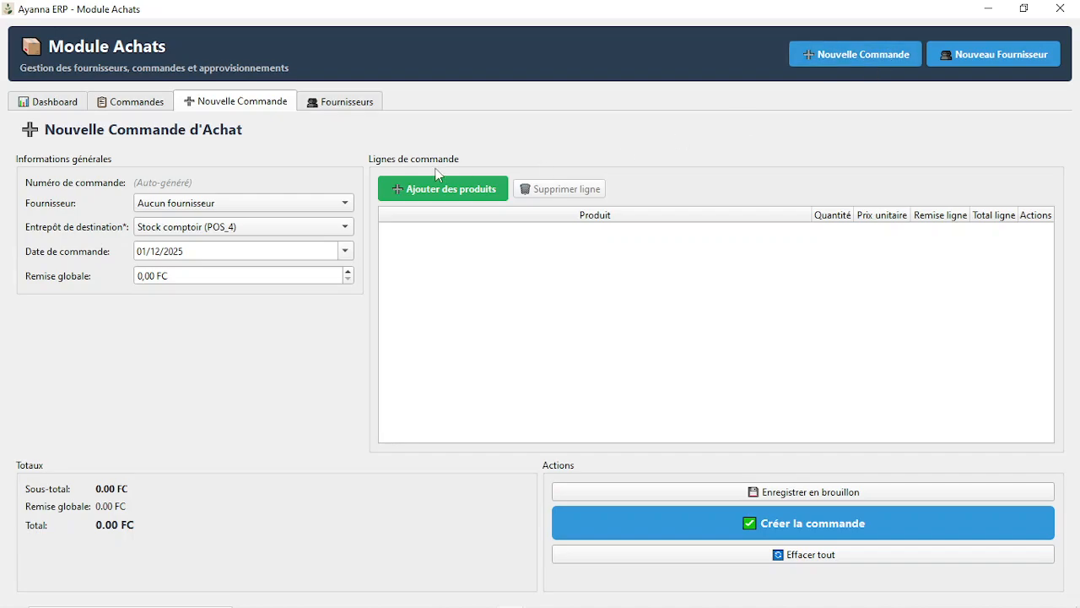
Create a supplier named Brasimba in the supplier management list.
left_click(338, 108)
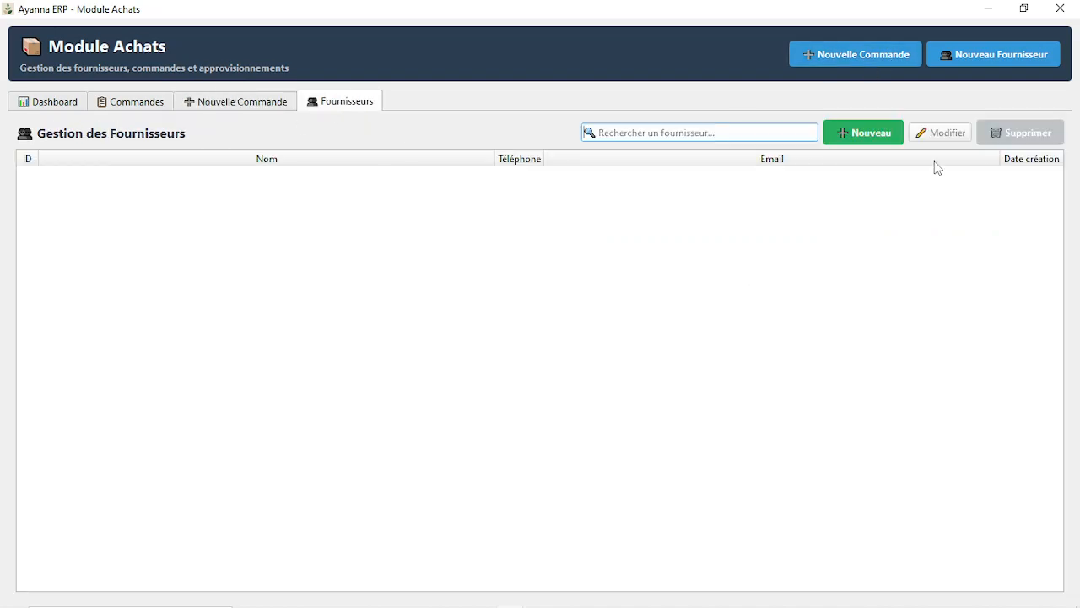
left_click(841, 135)
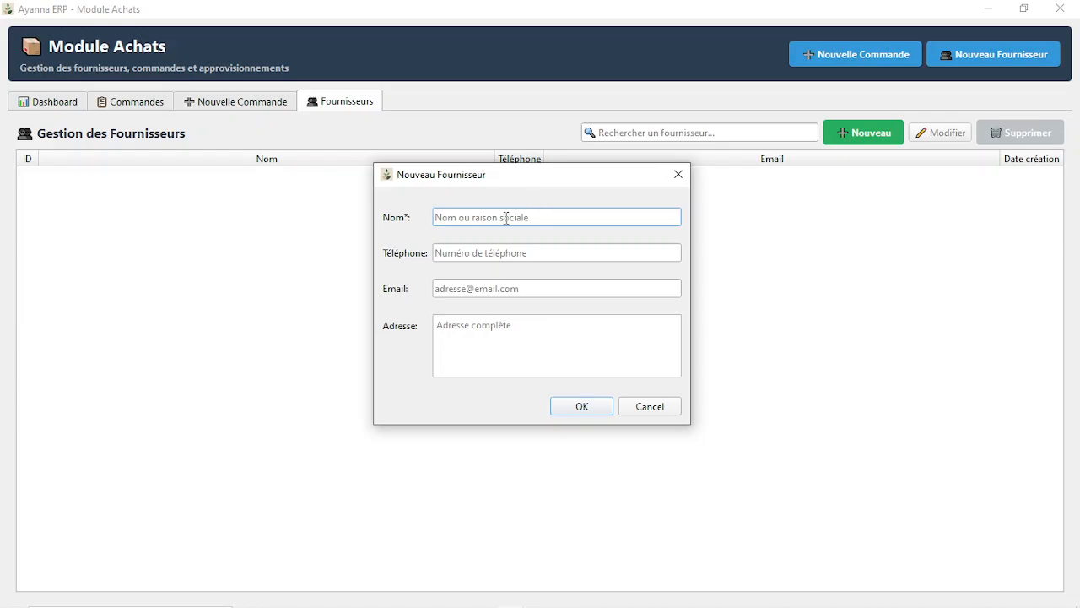
type("Brasimba")
key("Return")
key("Return")
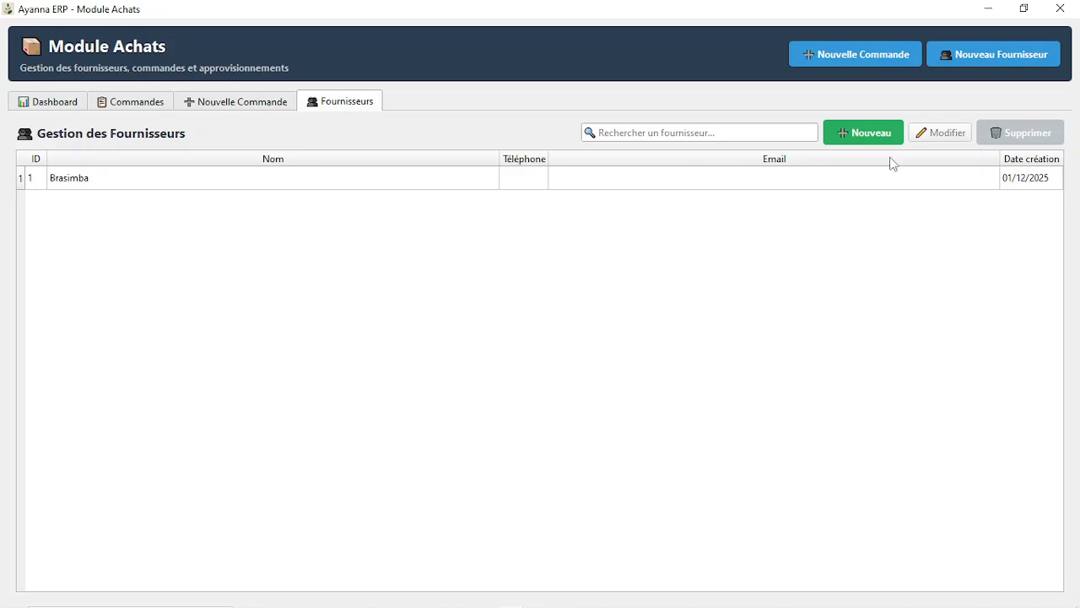
Create two more suppliers named Bralima and La cave.
left_click(869, 140)
type("B")
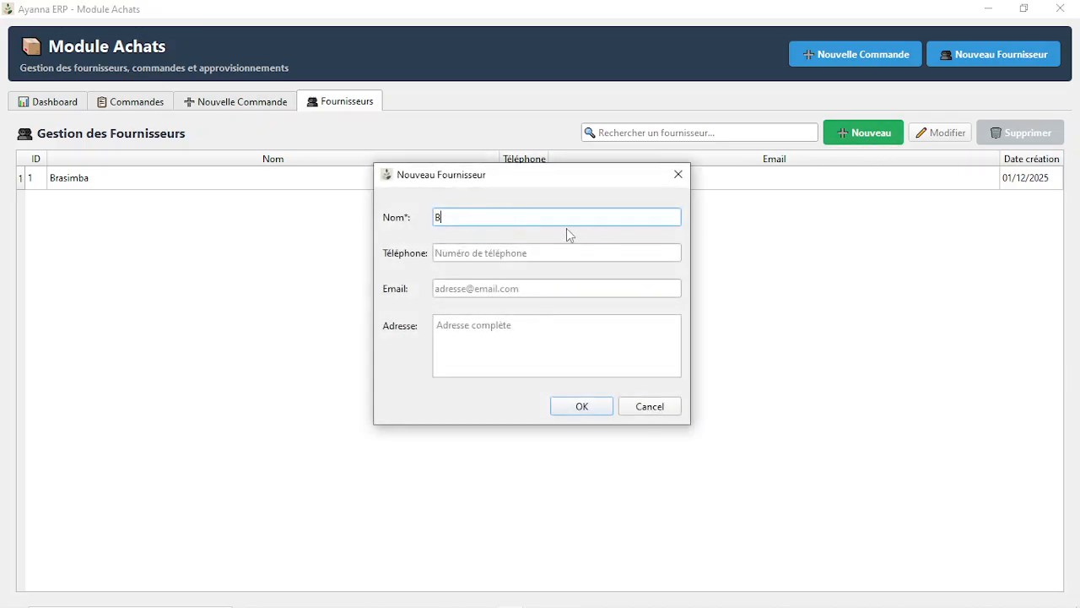
type("ralima")
key("Return")
key("Return")
left_click(854, 137)
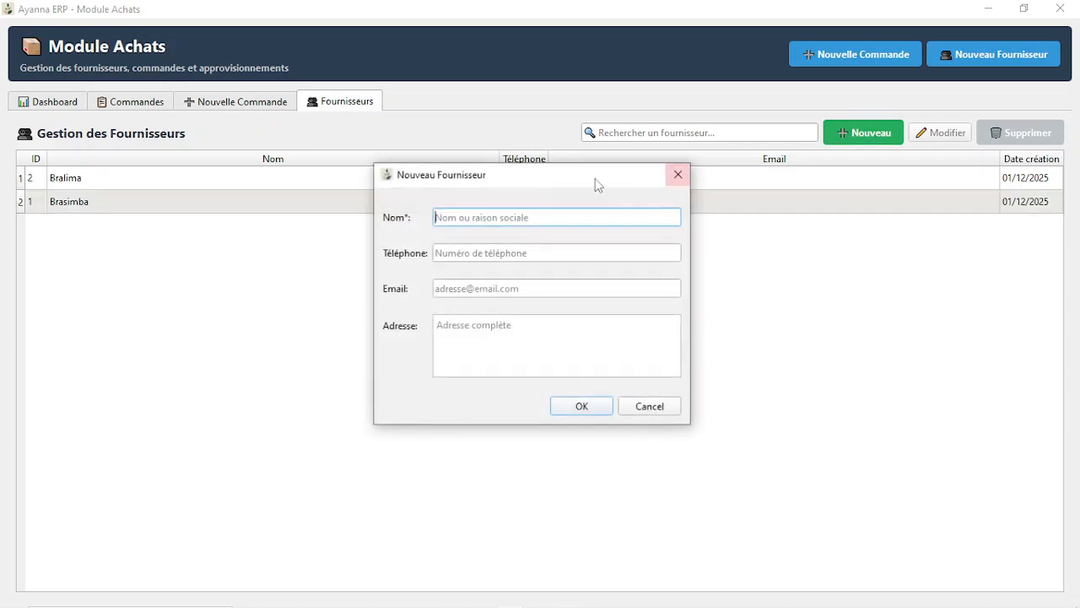
type("La cave")
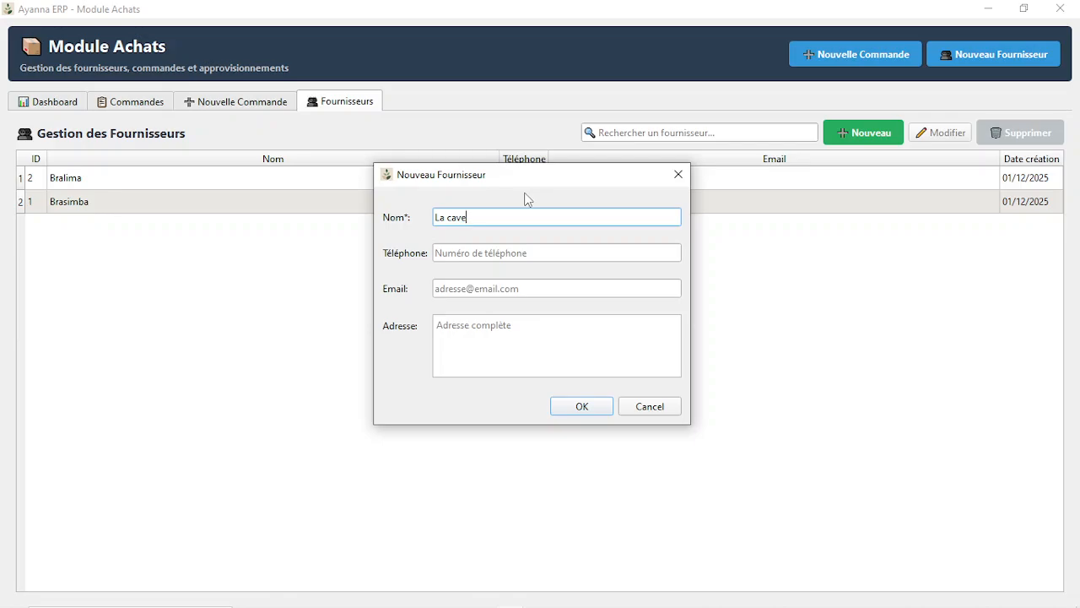
key("Return")
key("Return")
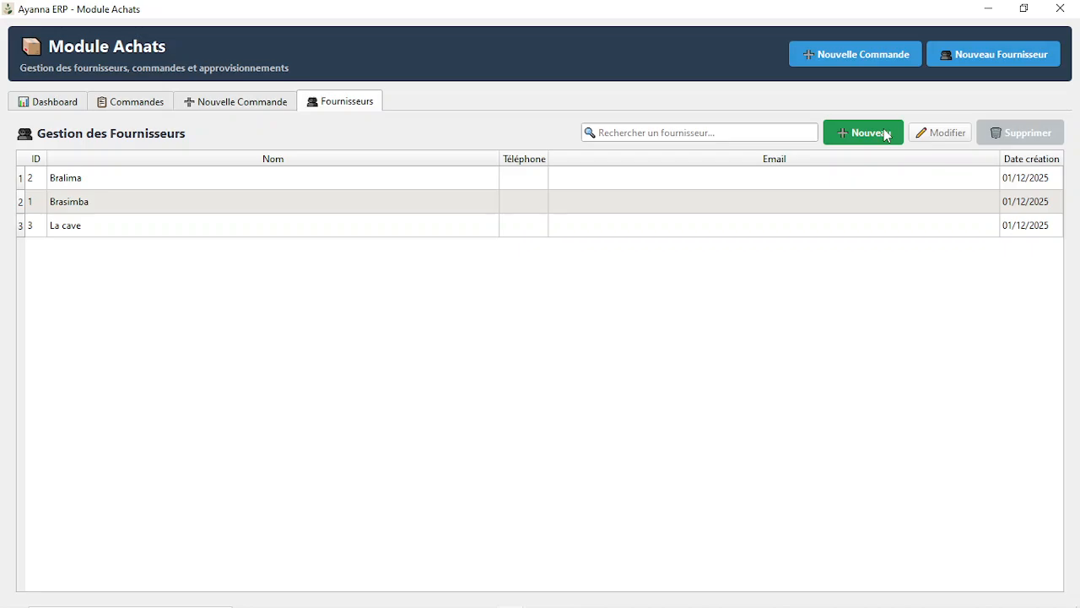
Start a new purchase order with Brasimba as supplier and Stock comptoir (POS_4) as the destination warehouse.
left_click(235, 104)
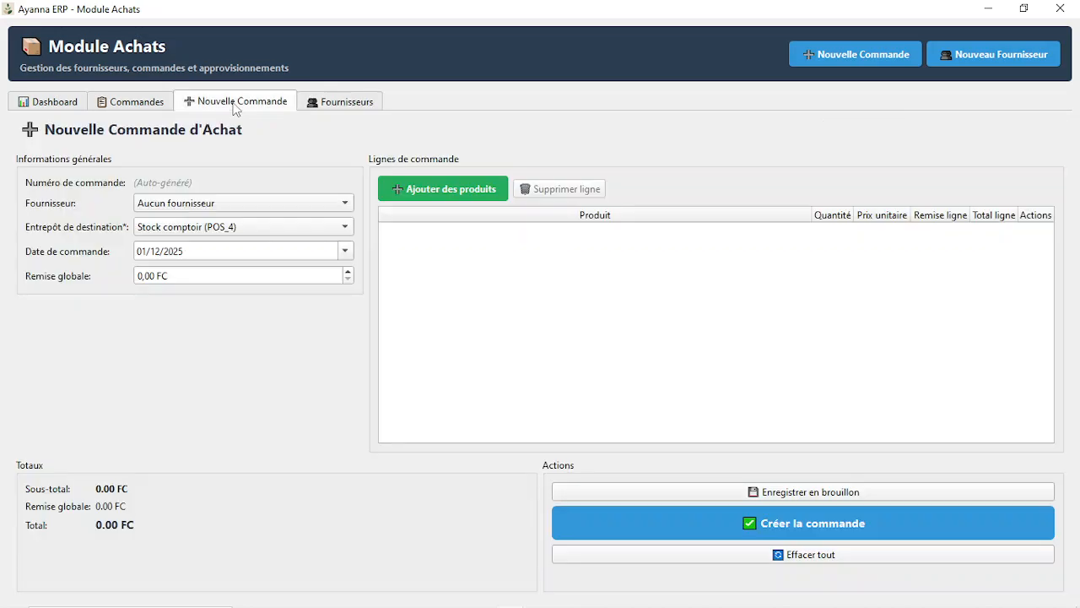
left_click(242, 201)
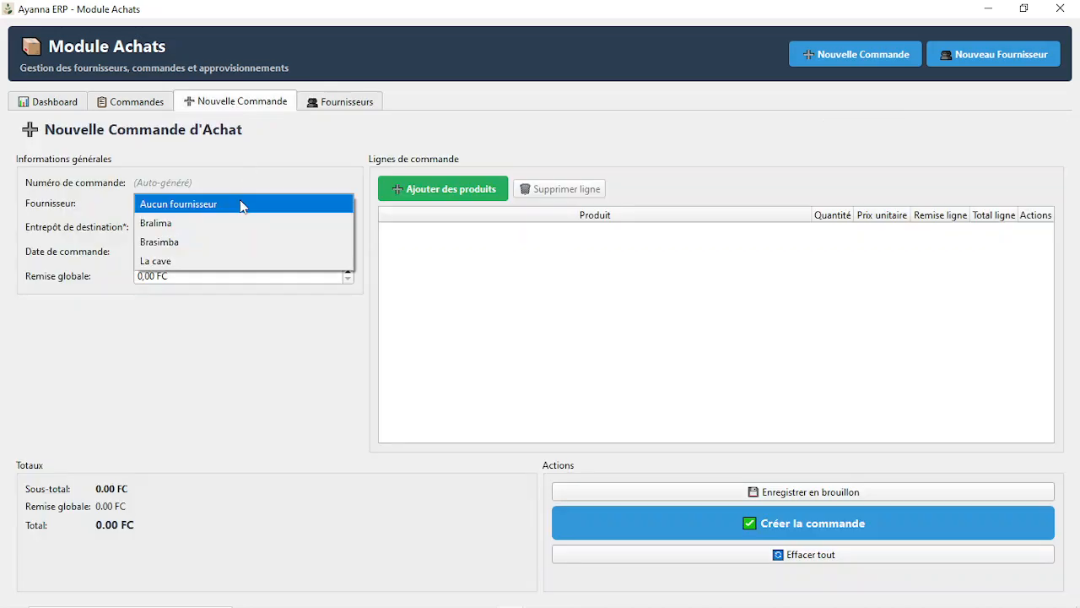
left_click(201, 239)
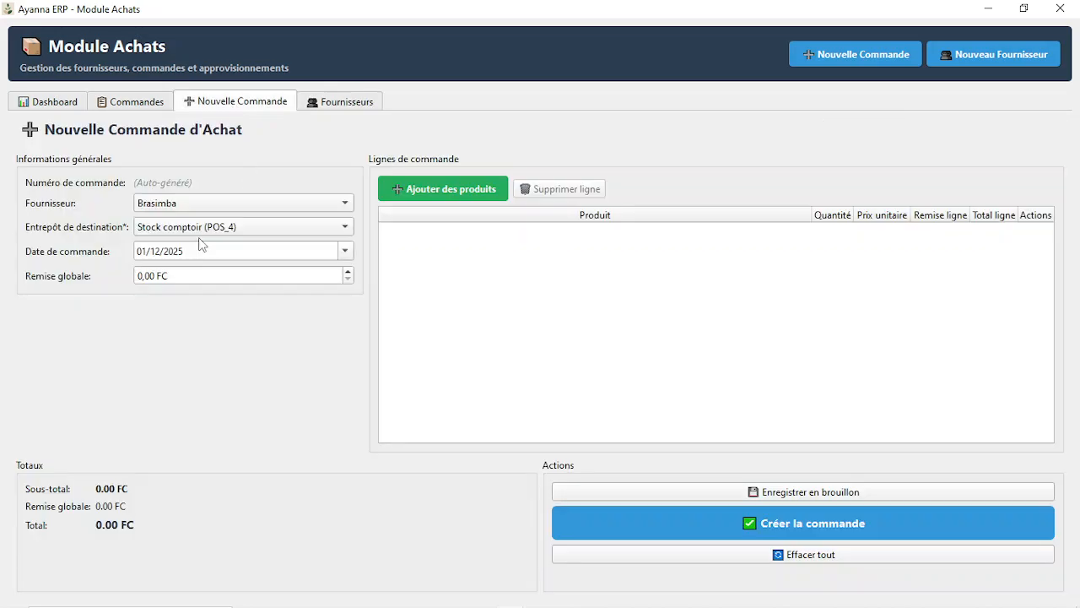
left_click(272, 228)
left_click(272, 228)
Open the Stock module and examine the settings of the warehouses Stock comptoir and POS Vente Centrale, then close the module.
key("alt+Tab")
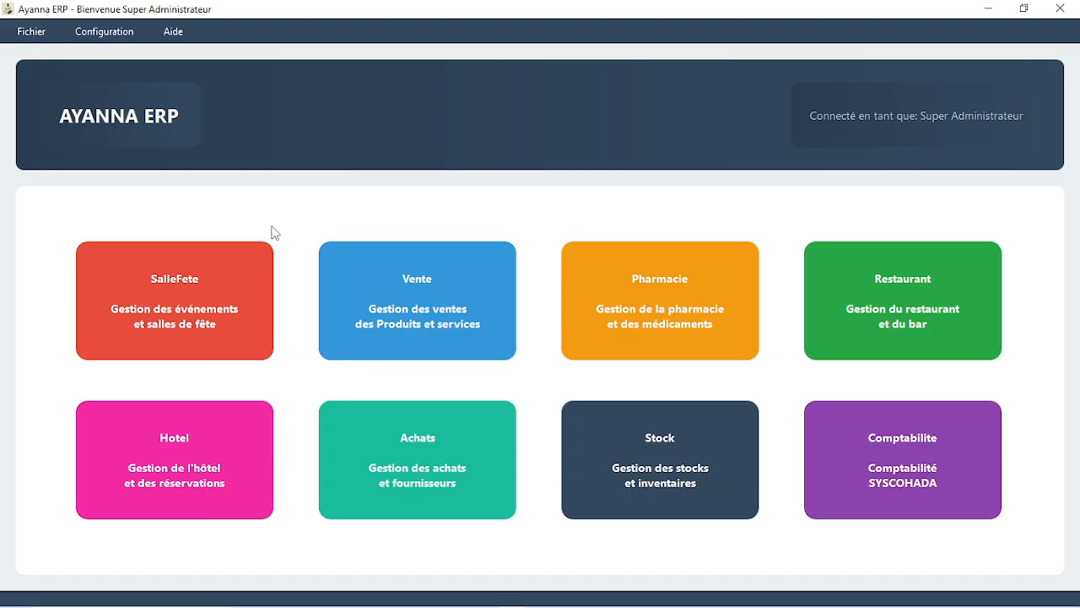
key("alt+Tab")
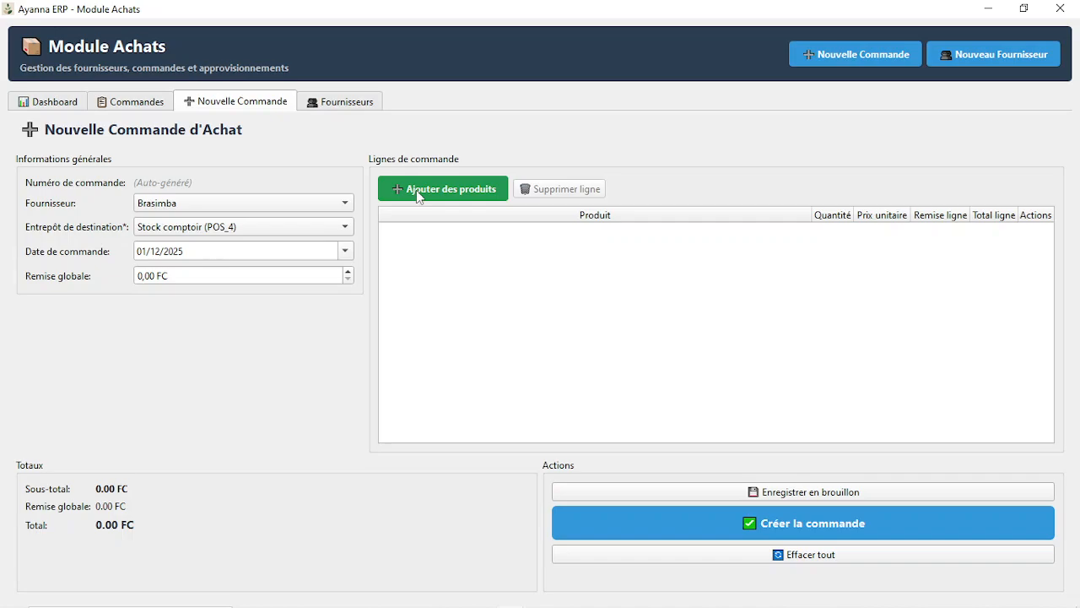
key("alt+Tab")
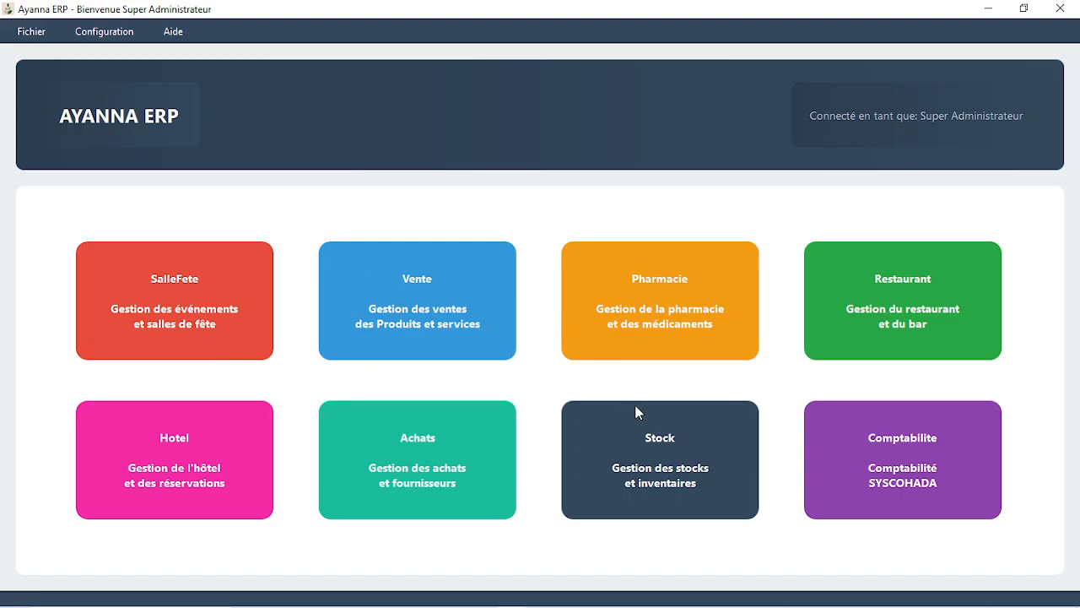
left_click(641, 431)
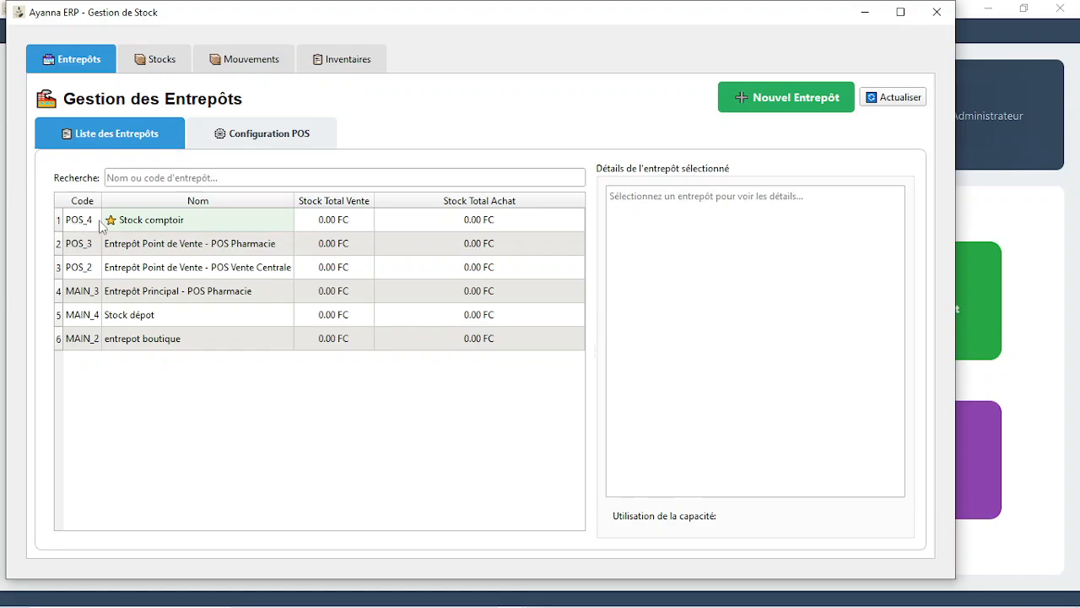
double_click(142, 228)
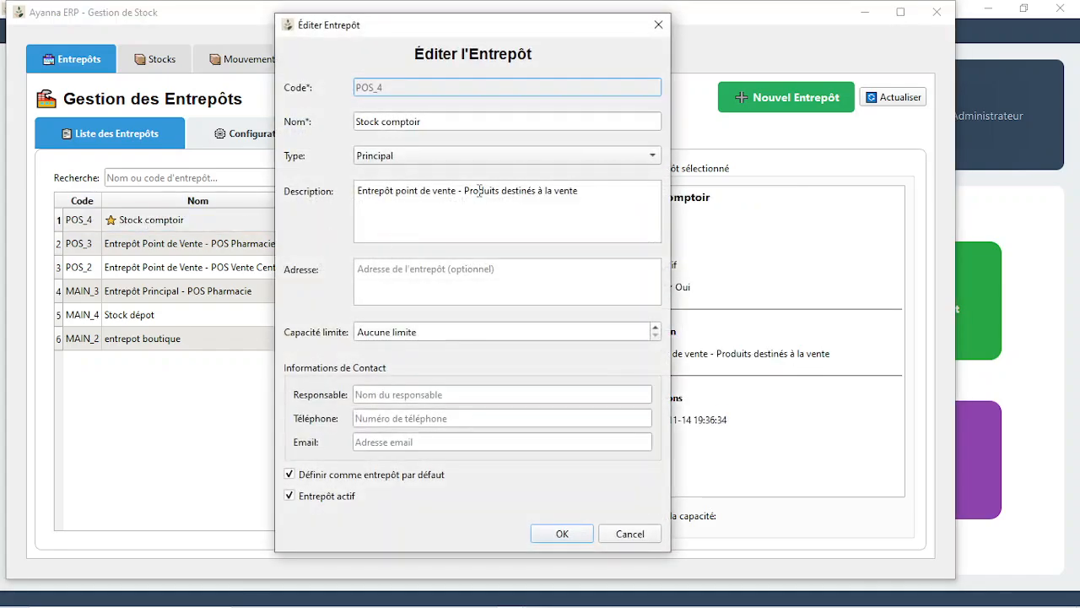
left_click(658, 24)
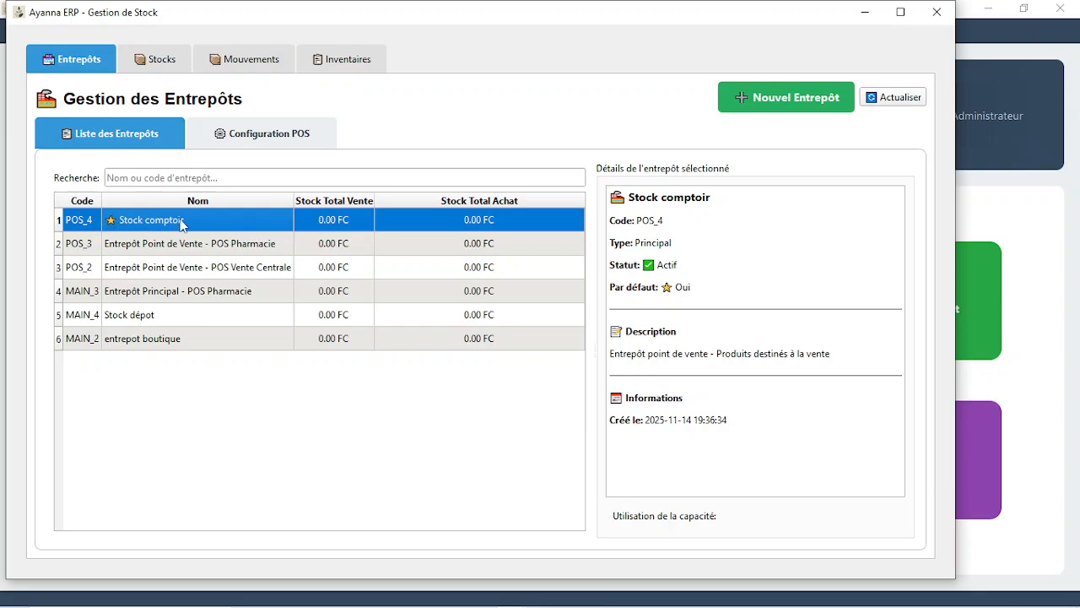
double_click(192, 269)
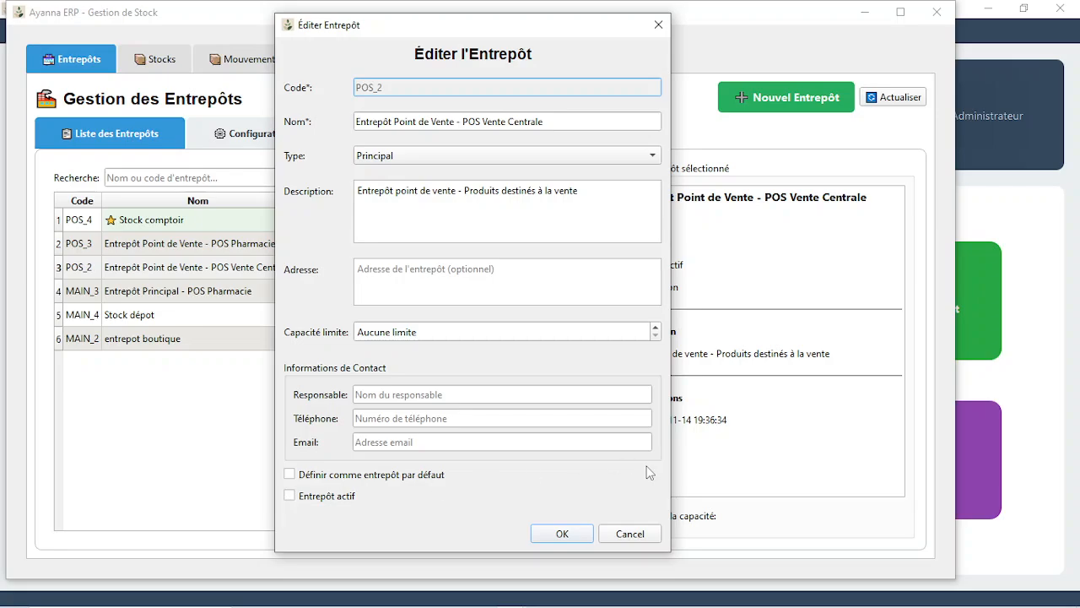
left_click(619, 537)
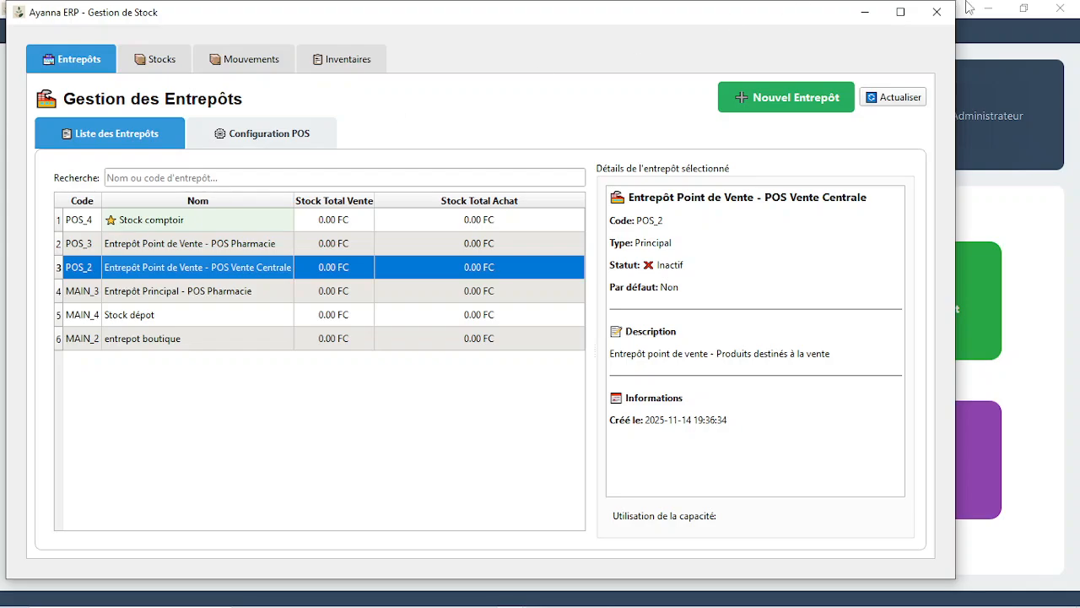
left_click(936, 12)
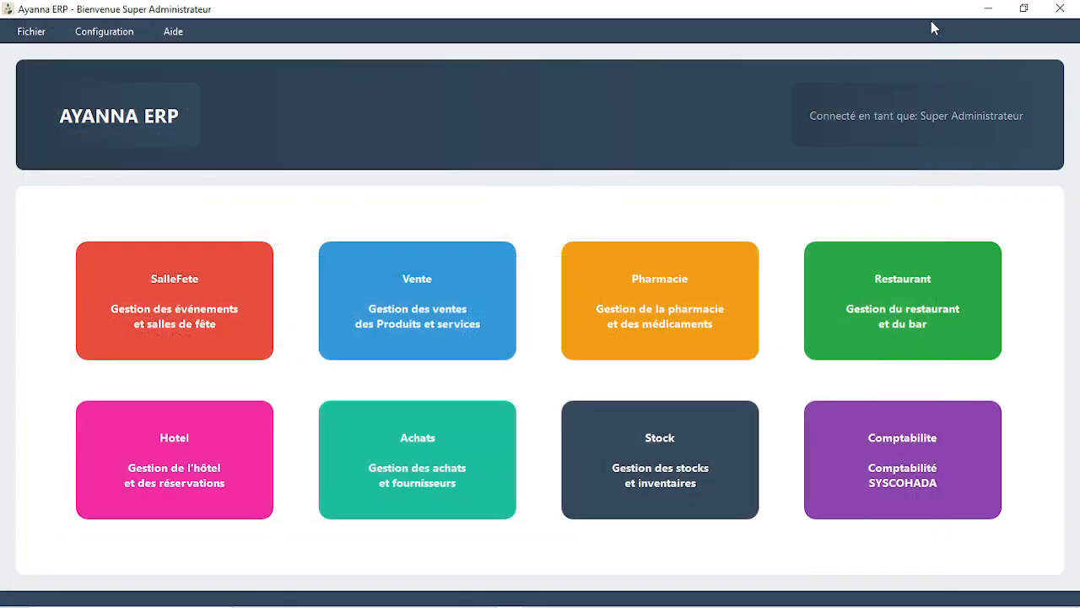
Return to the pending purchase order in the Achats module and add 33 Export and Beaufort to its product selection.
left_click(466, 429)
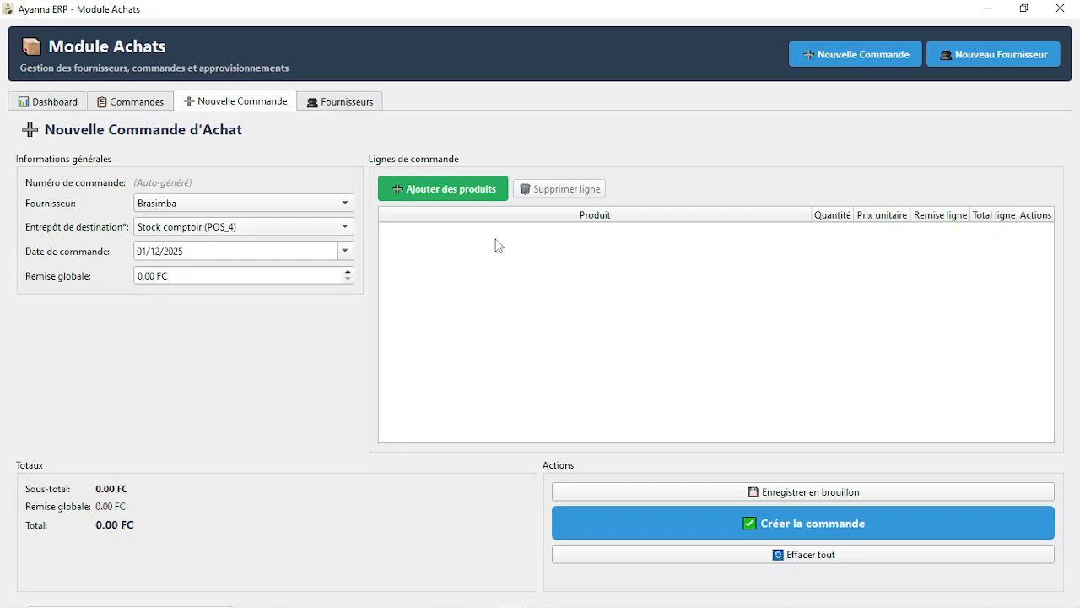
left_click(478, 193)
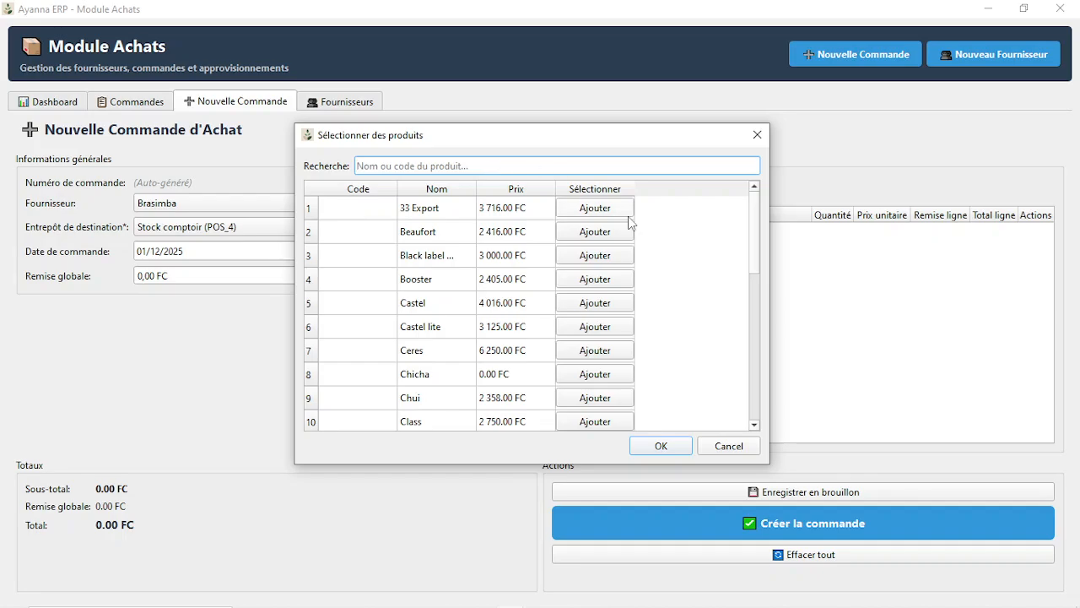
left_click(590, 217)
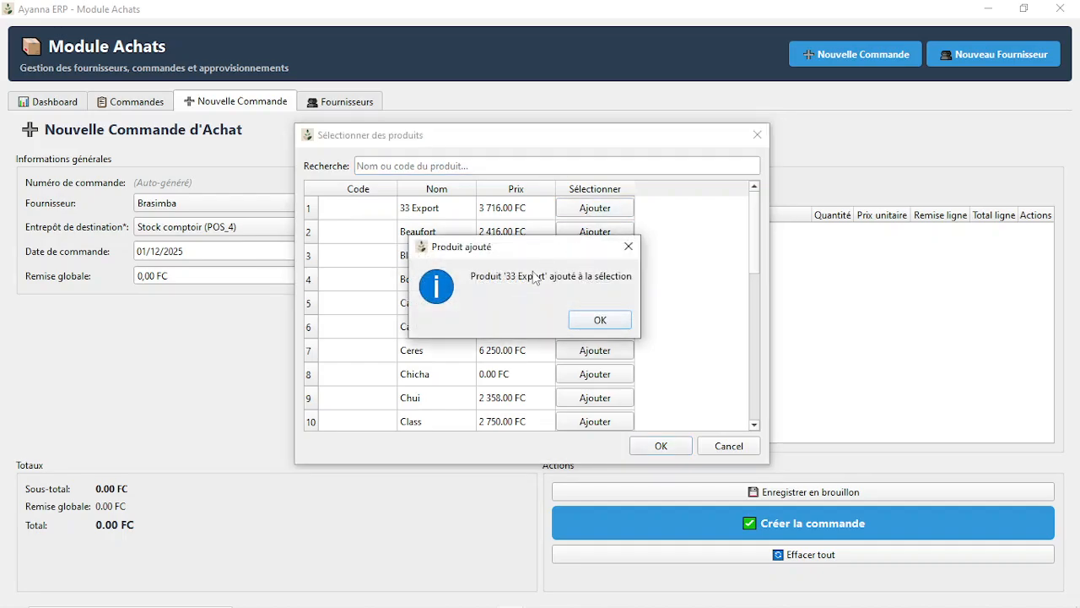
left_click(589, 323)
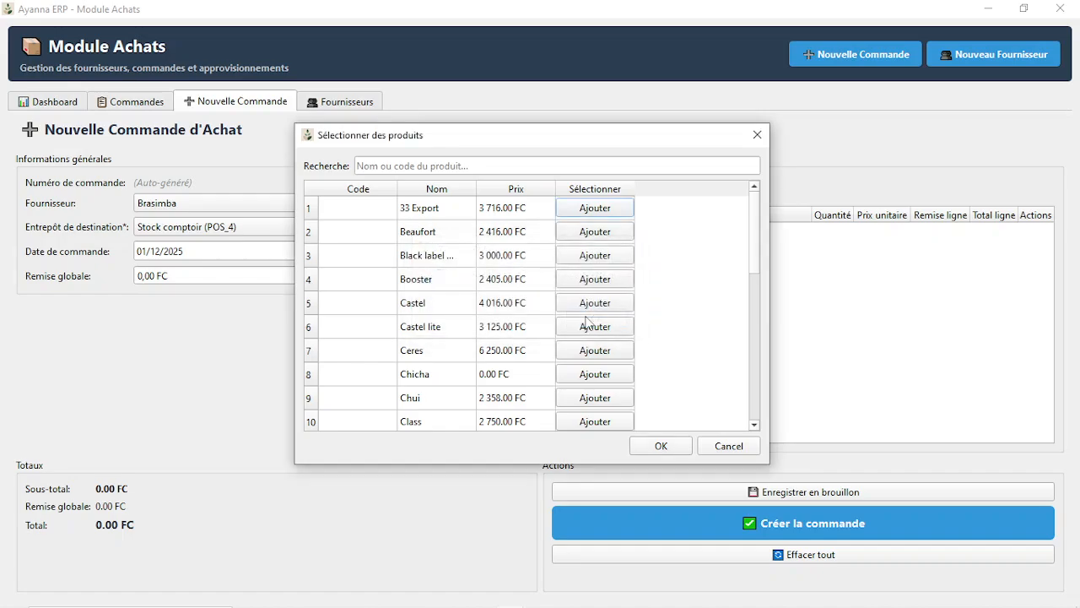
left_click(594, 233)
left_click(590, 322)
Add Booster, Castel and Chui to the purchase order's product selection.
left_click(598, 279)
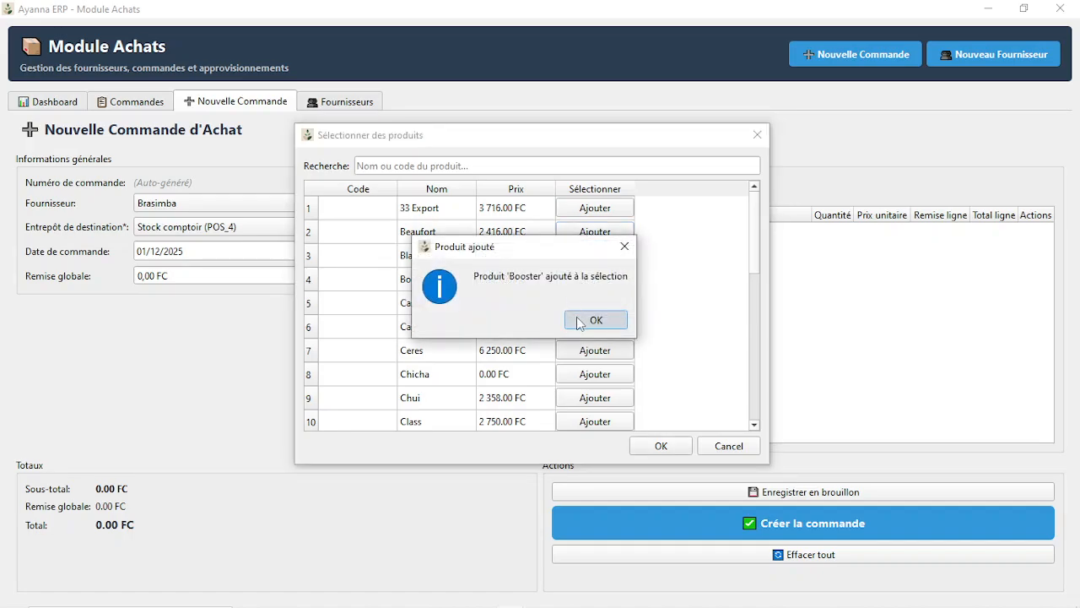
left_click(580, 323)
left_click(589, 304)
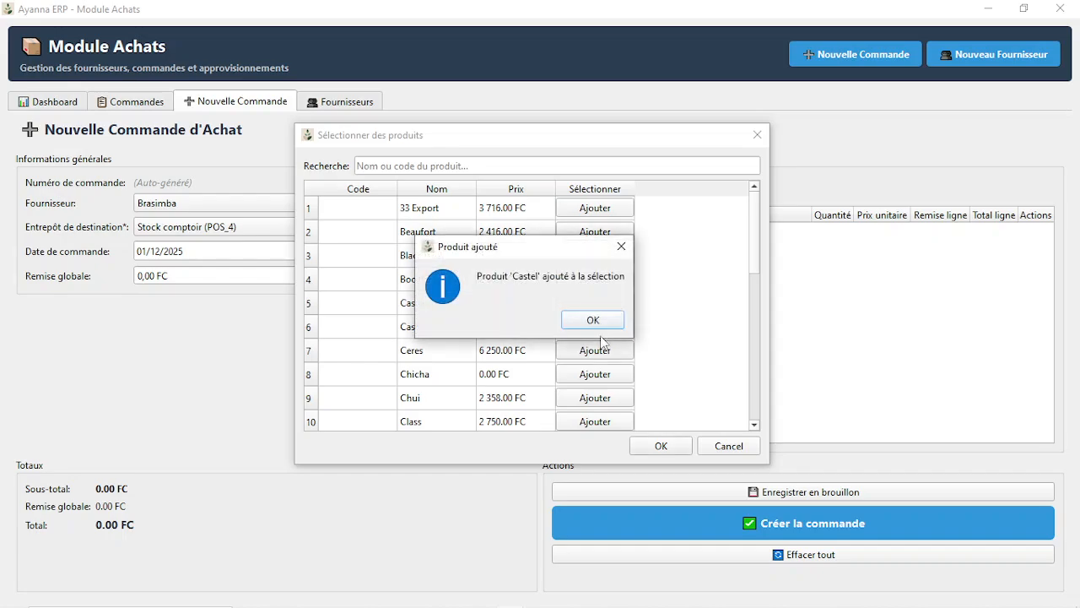
left_click(598, 324)
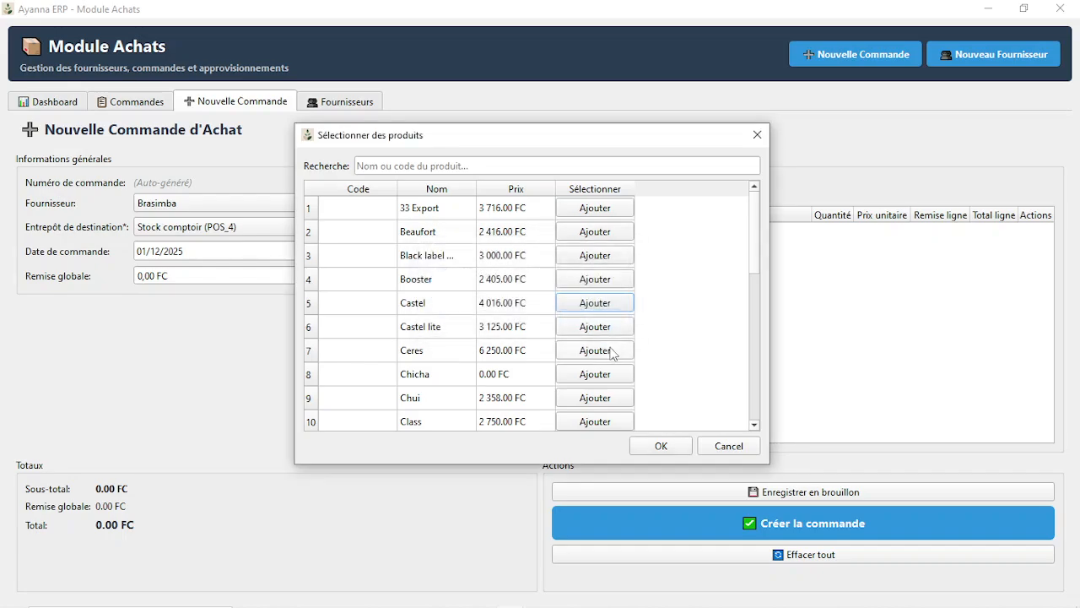
left_click(588, 404)
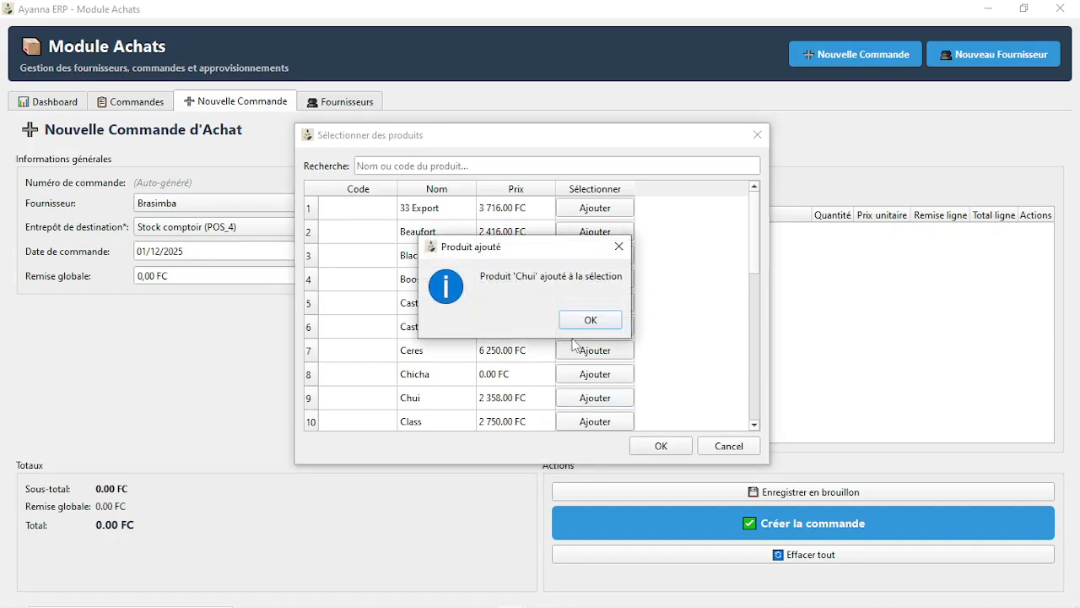
left_click(576, 319)
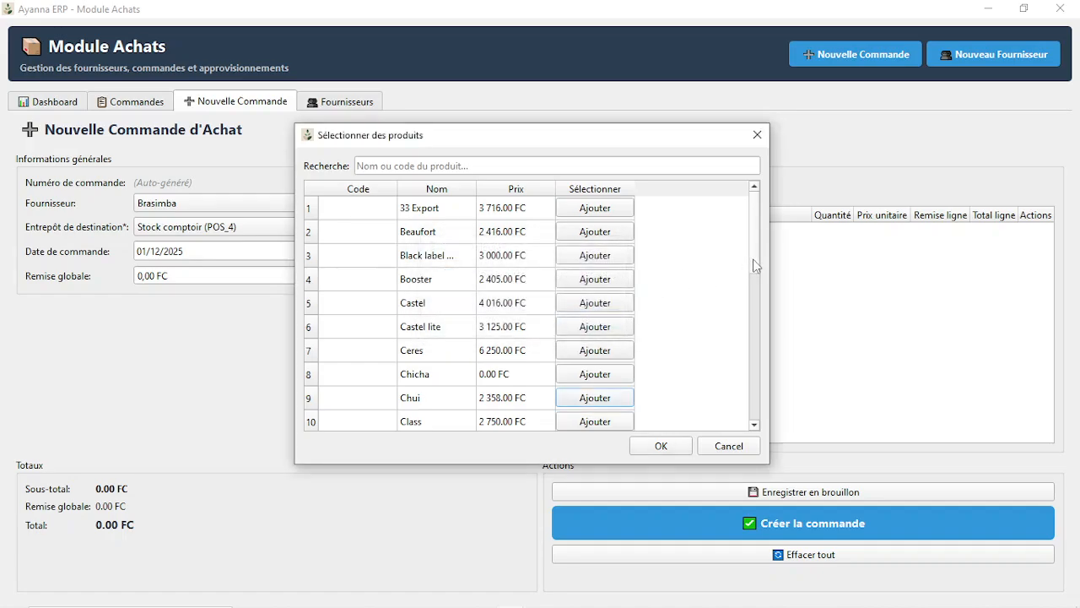
Add Djino, Doppel and Guinners to the purchase order's product selection.
left_click_drag(755, 265, 756, 290)
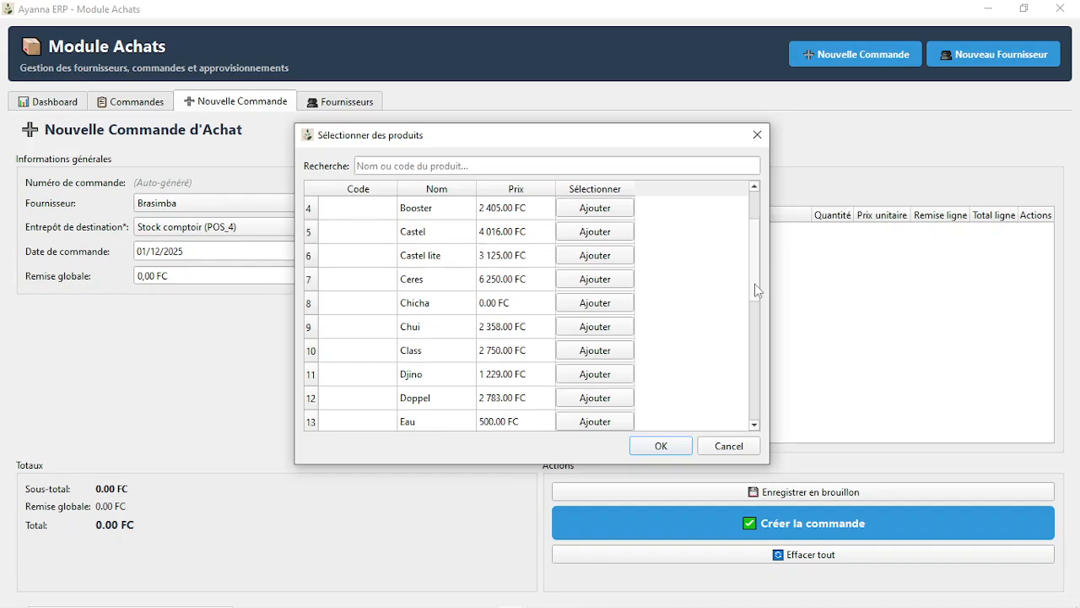
left_click(582, 378)
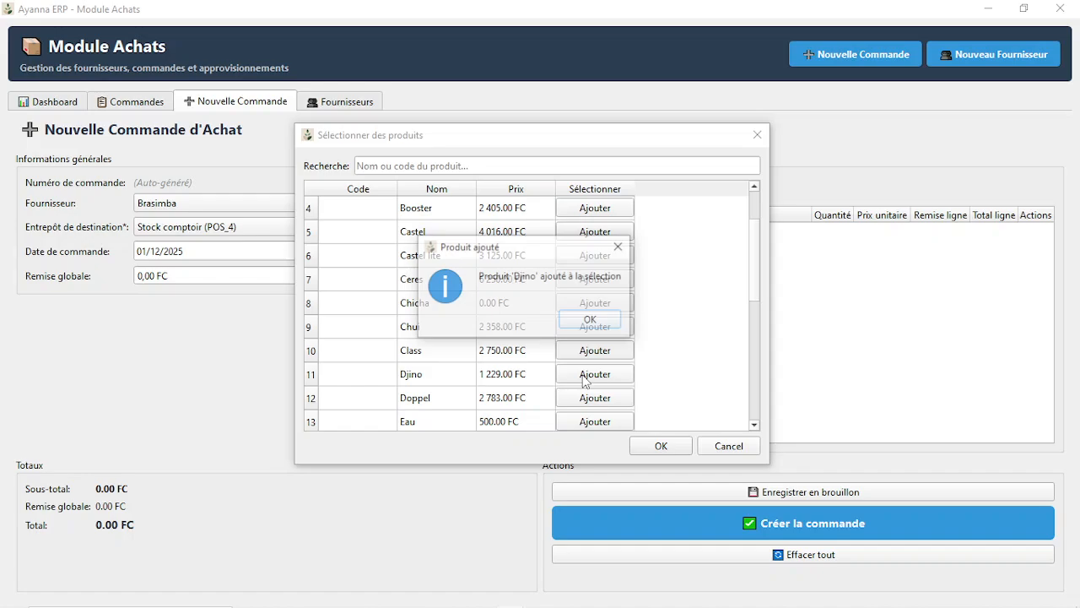
left_click(583, 323)
left_click(589, 398)
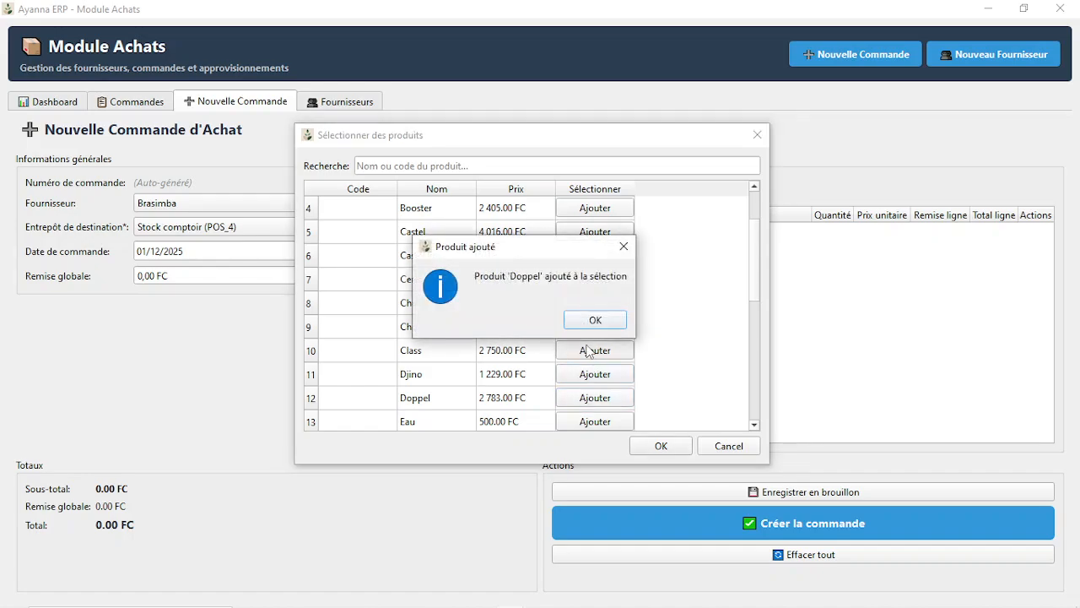
left_click(594, 320)
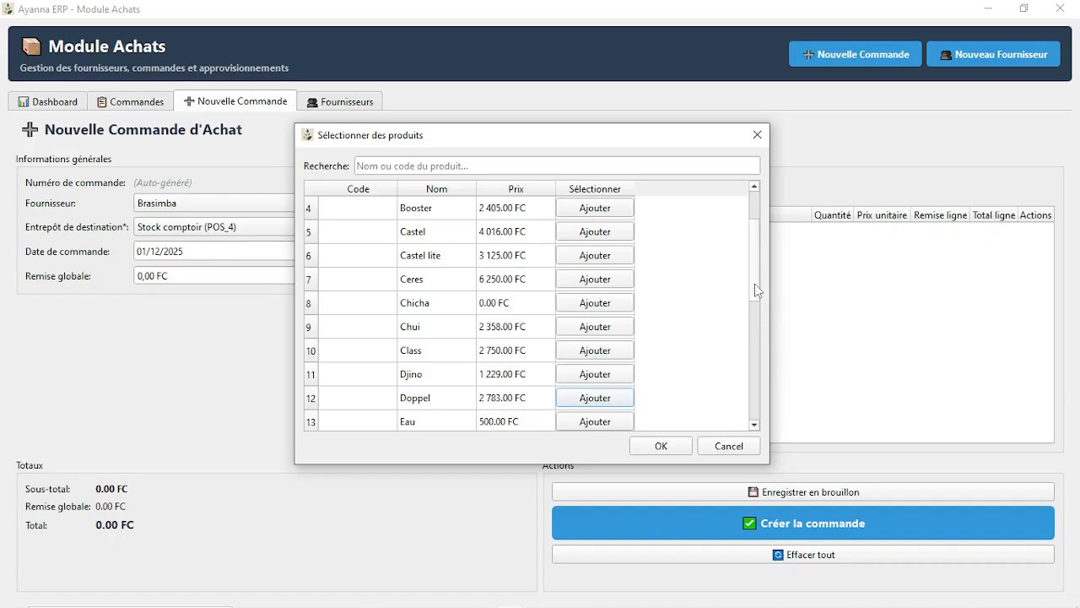
left_click_drag(754, 289, 755, 321)
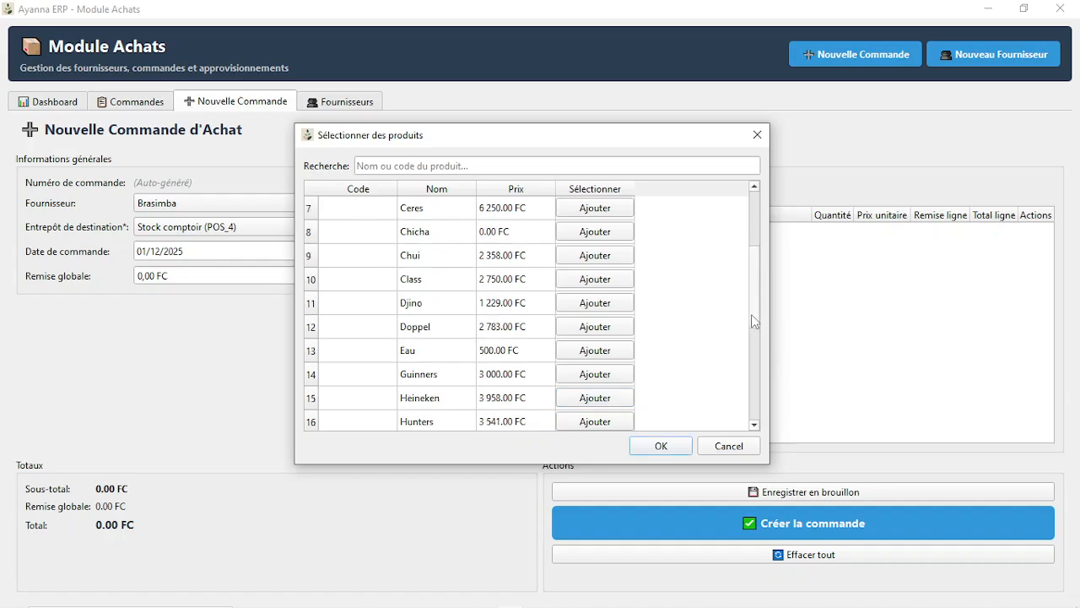
left_click(608, 382)
left_click(603, 321)
Add Simba, xxl and Tembo to the product selection and confirm it to fill the order lines.
left_click_drag(759, 284, 755, 333)
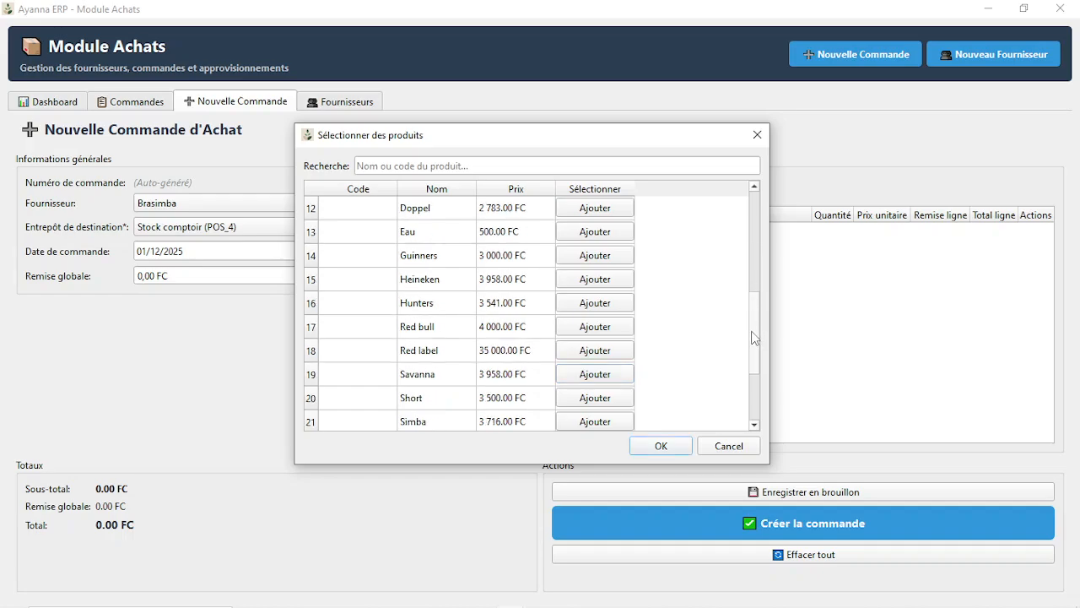
left_click(597, 426)
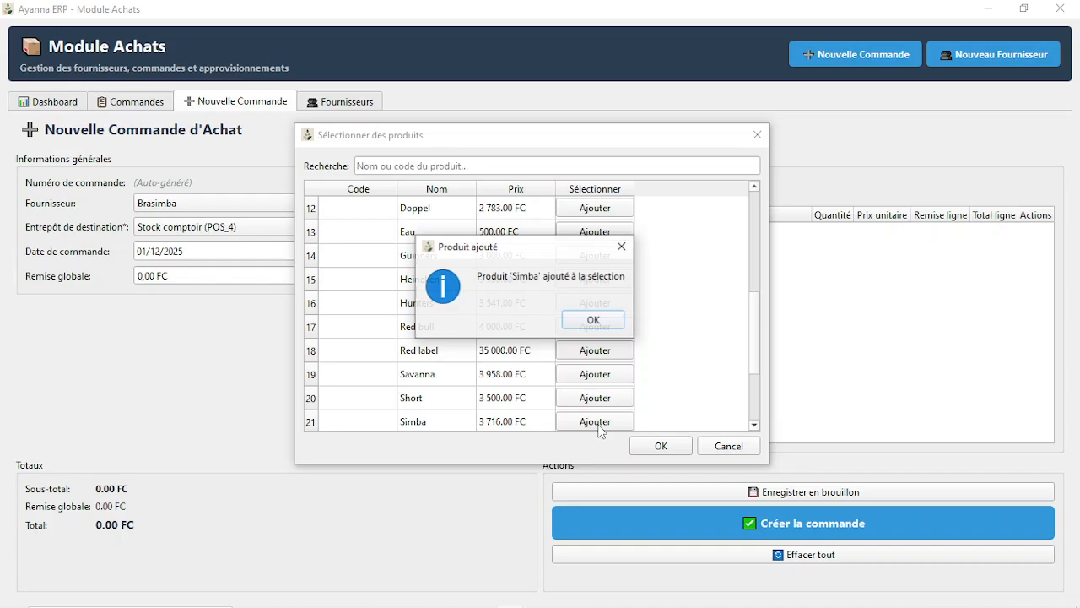
left_click(591, 321)
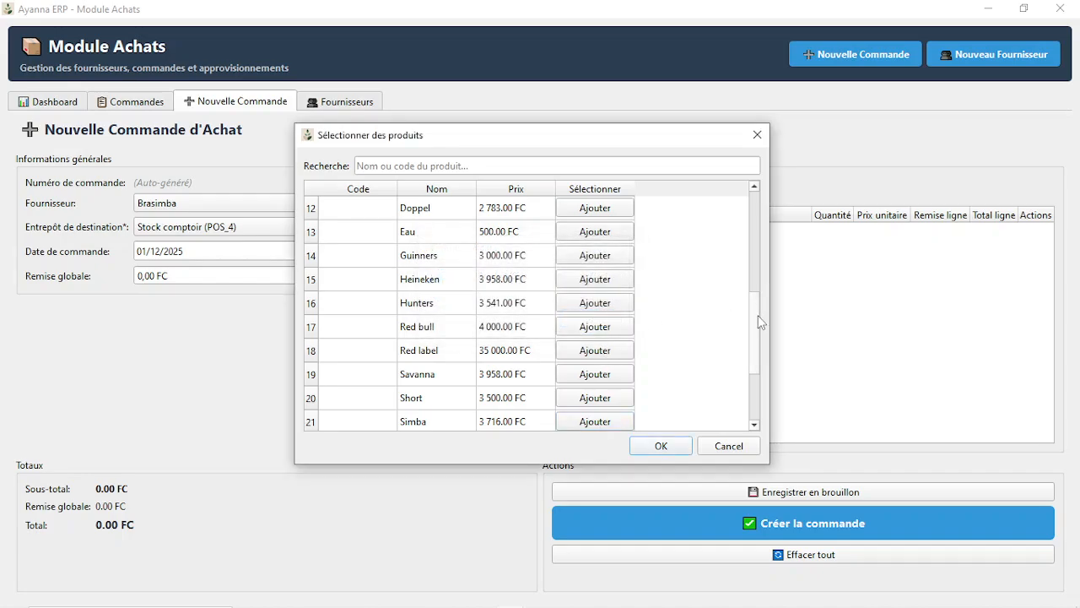
left_click_drag(758, 314, 747, 395)
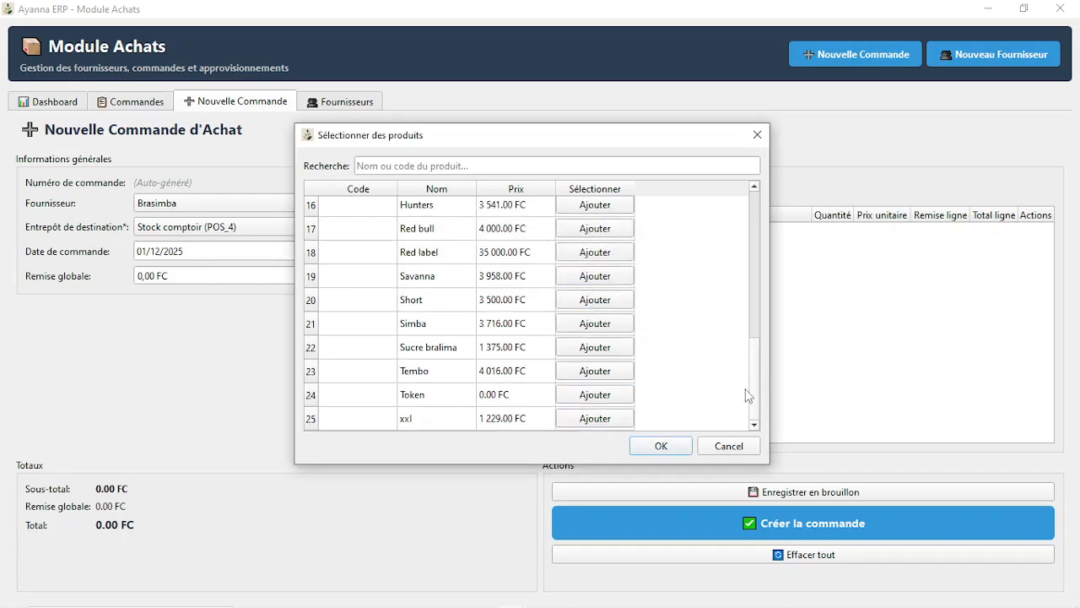
left_click(608, 422)
left_click(597, 330)
left_click(593, 373)
left_click(594, 318)
left_click(651, 444)
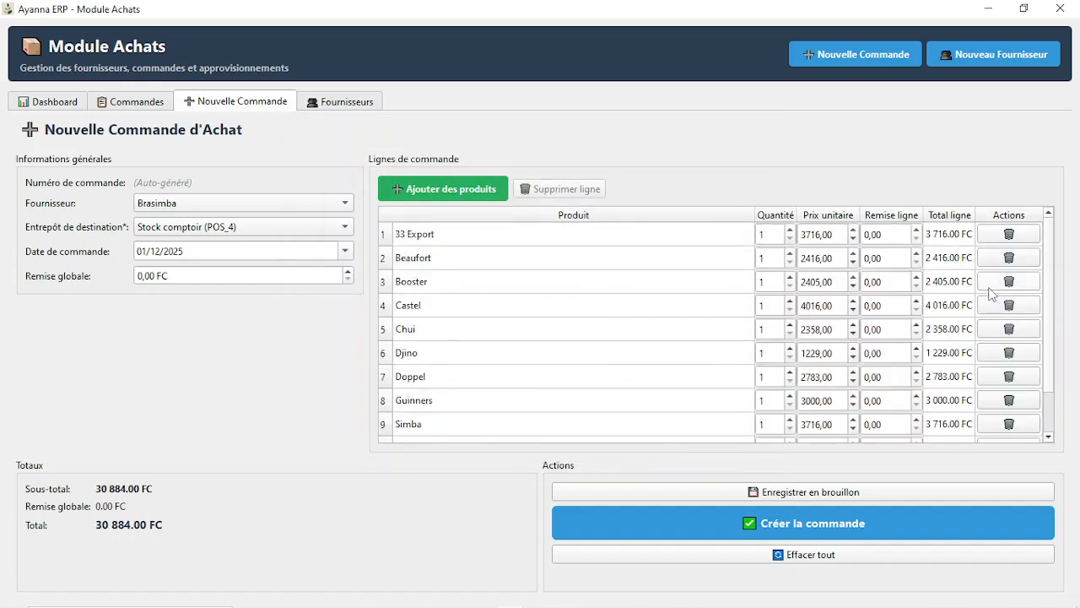
Set the order quantities to 36 for 33 Export, 48 for Beaufort and 40 for Booster.
left_click(773, 235)
type("36")
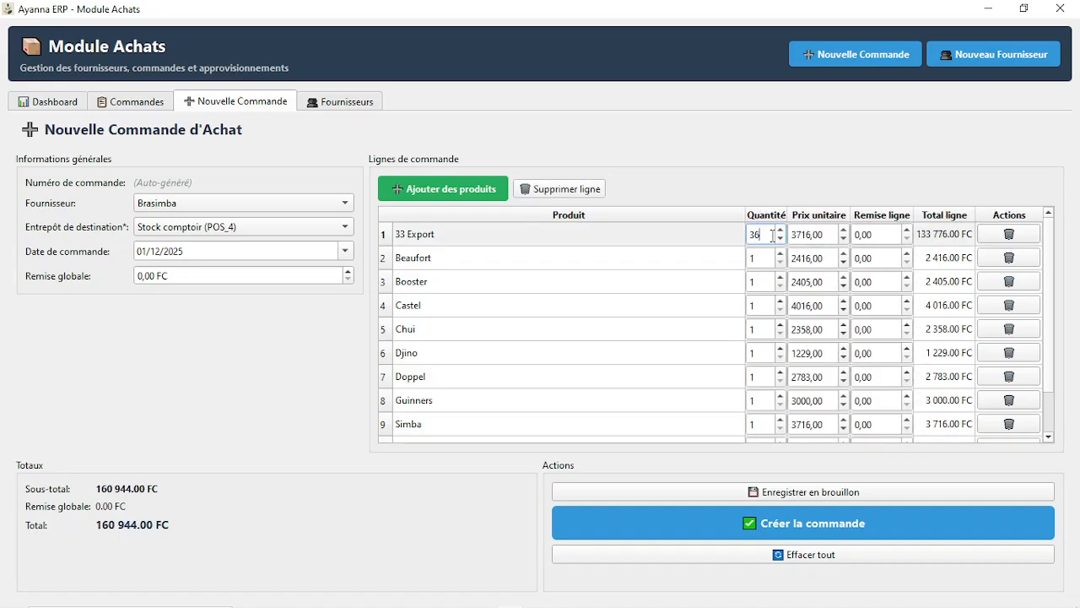
left_click(771, 258)
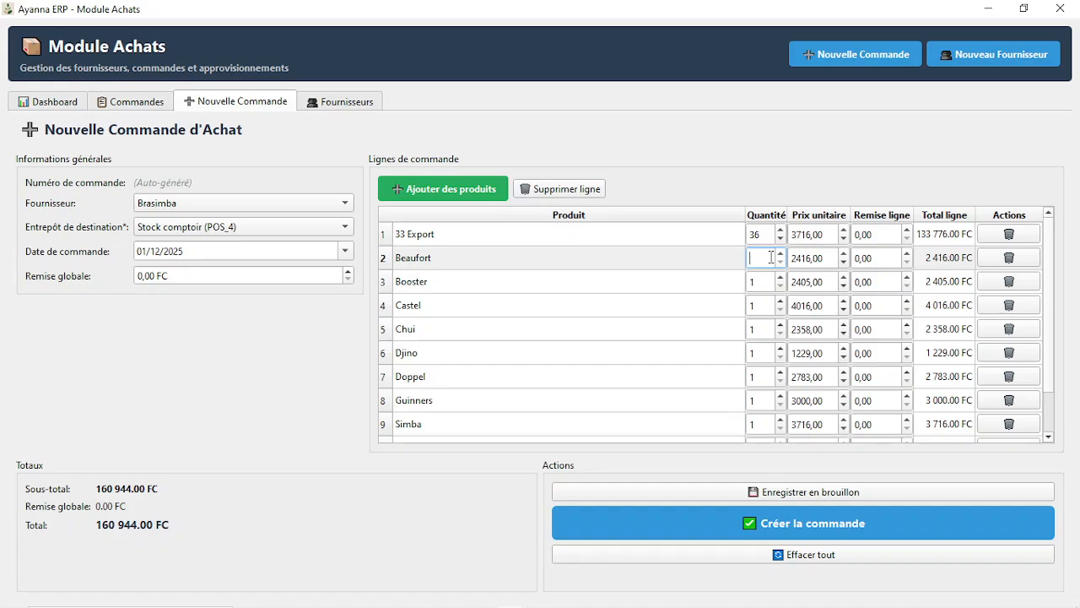
type("48")
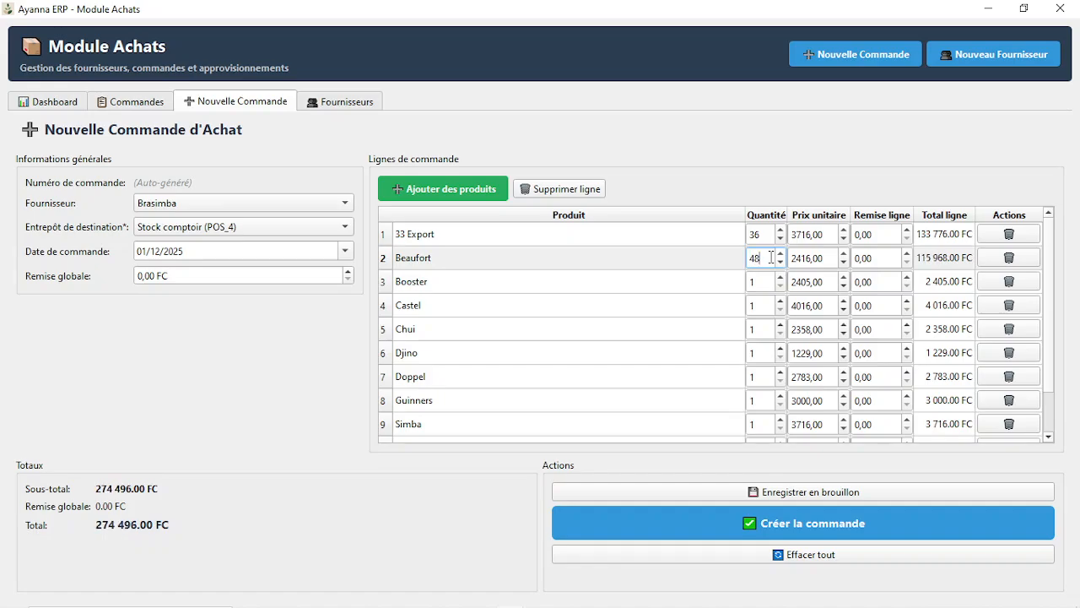
left_click(771, 282)
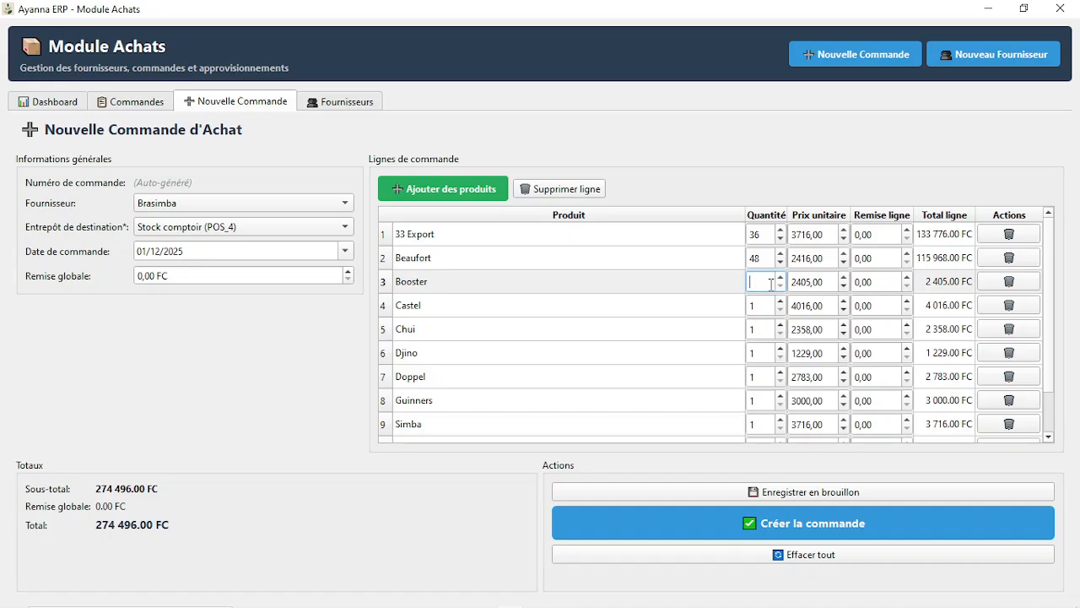
type("40")
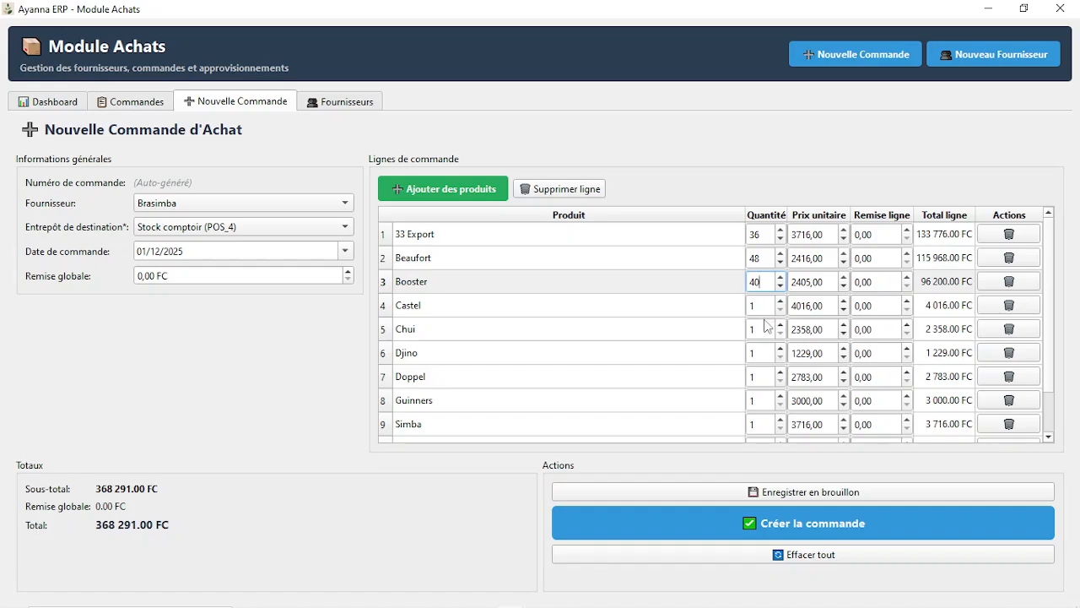
Set the order quantities to 96 for Castel, 48 for Chui and 40 for Djino.
left_click(759, 305)
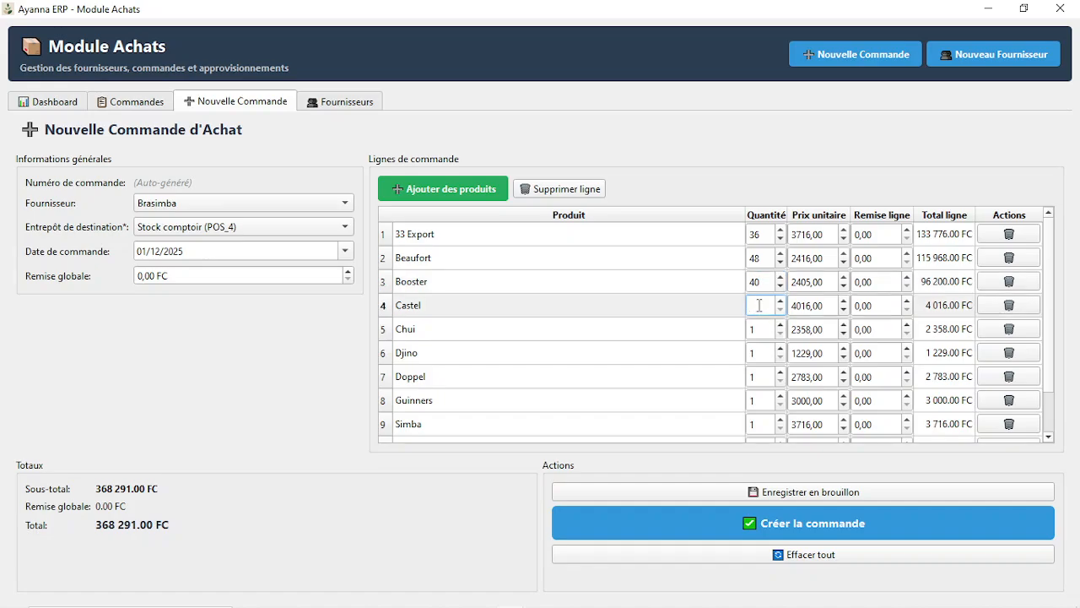
type("96")
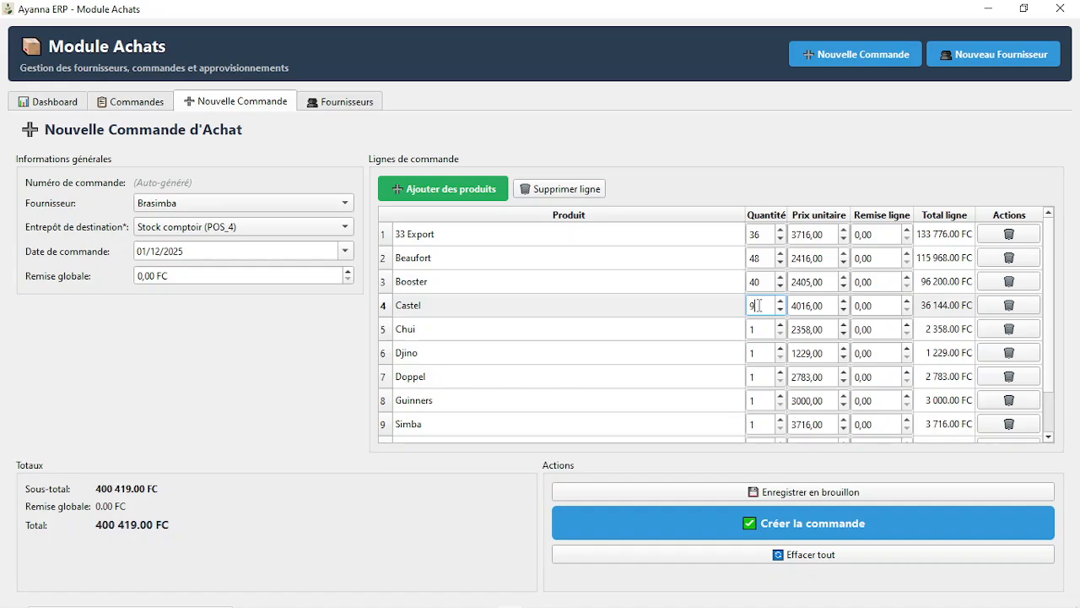
left_click(762, 330)
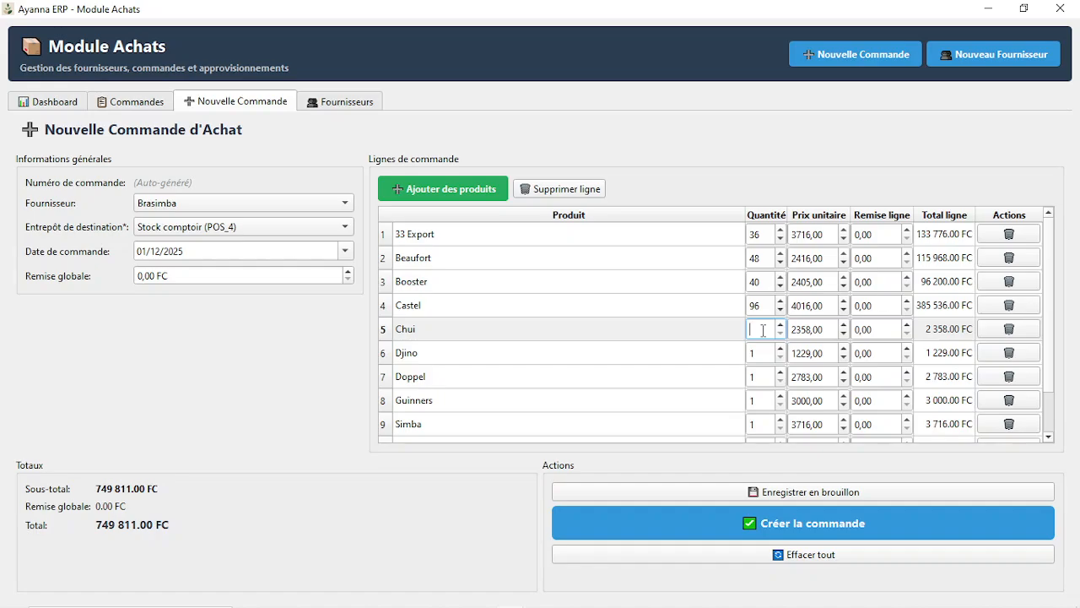
type("48")
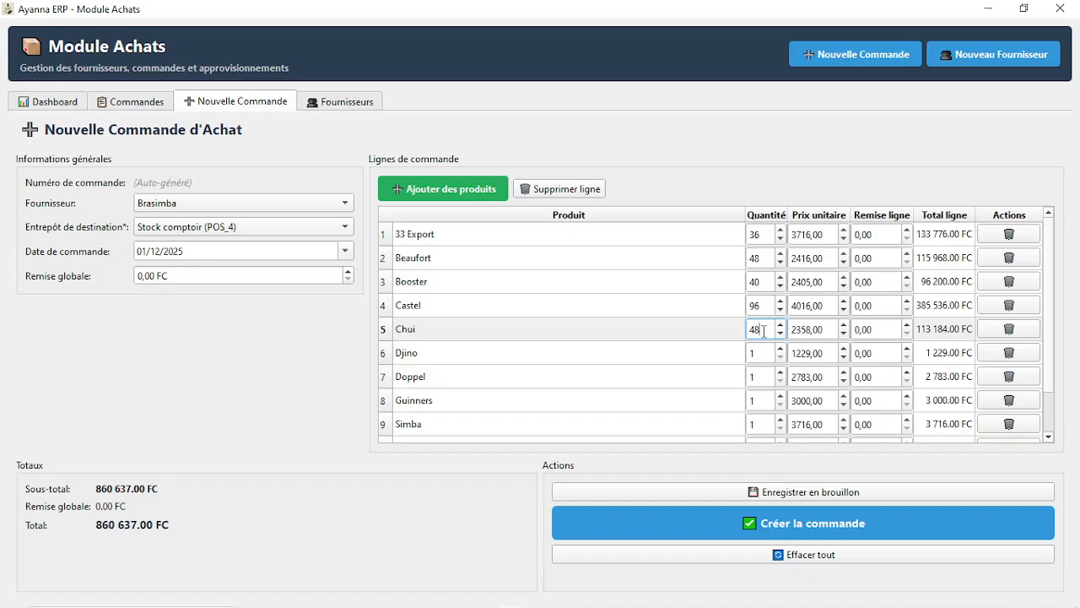
left_click(767, 349)
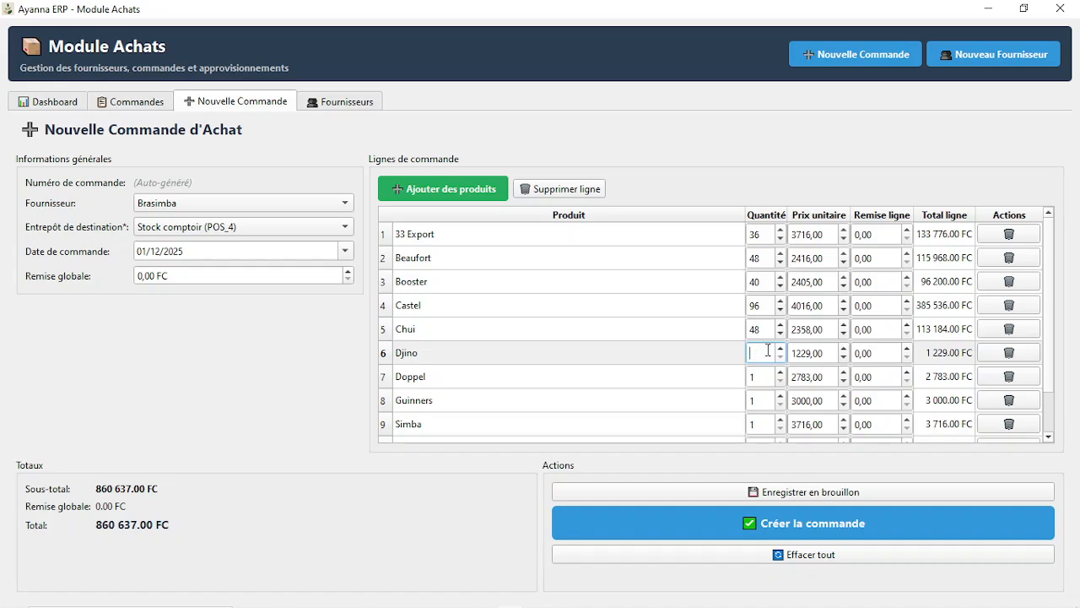
type("40")
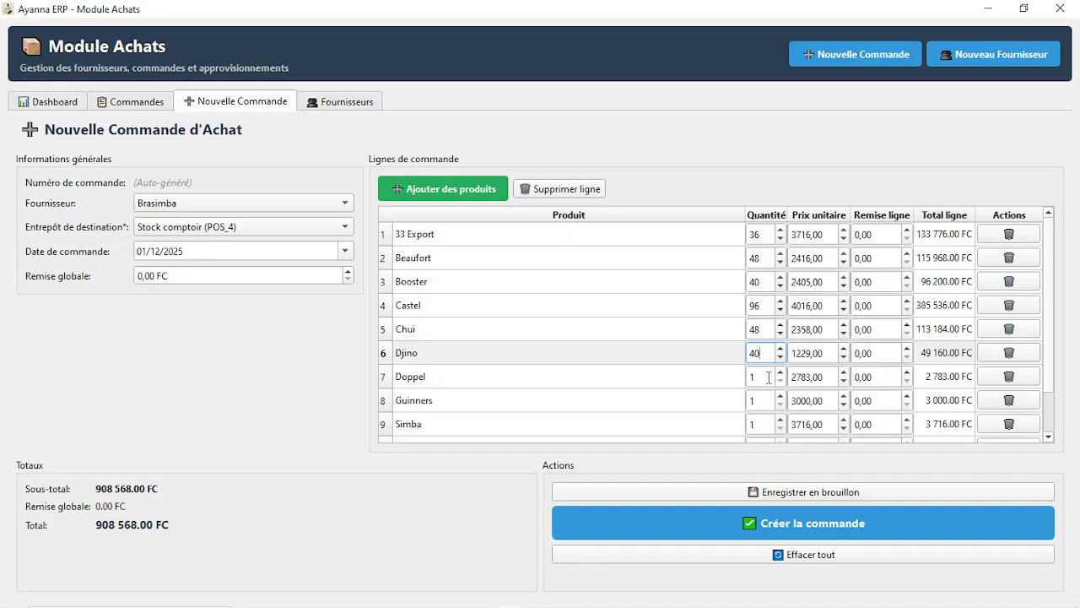
Set the order quantities to 36 for Doppel, 48 for Guinners and 96 for Simba.
left_click(769, 377)
type("36")
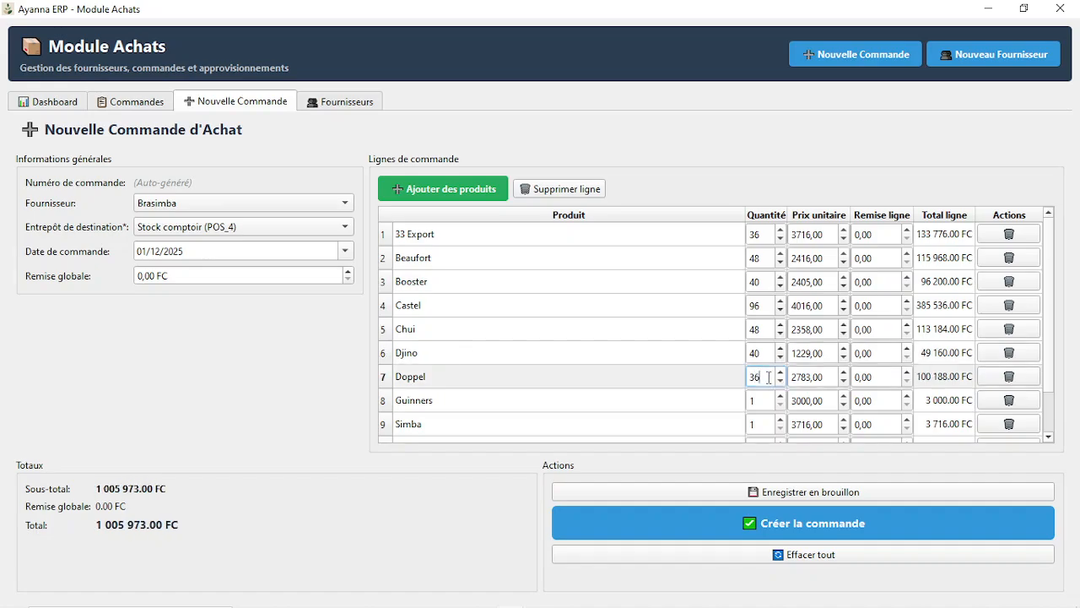
left_click(765, 405)
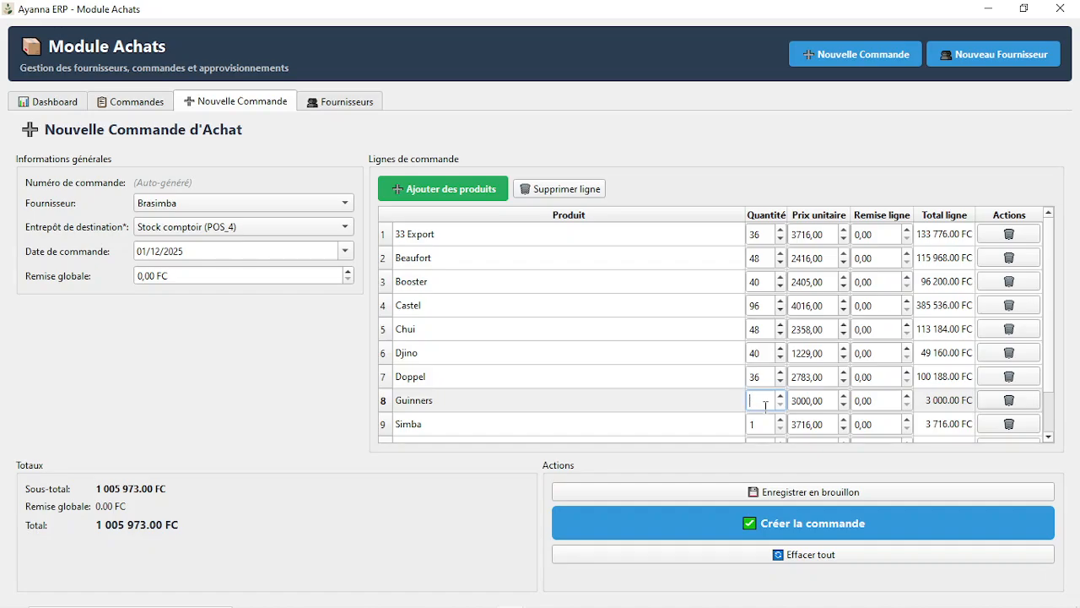
type("48")
left_click(766, 418)
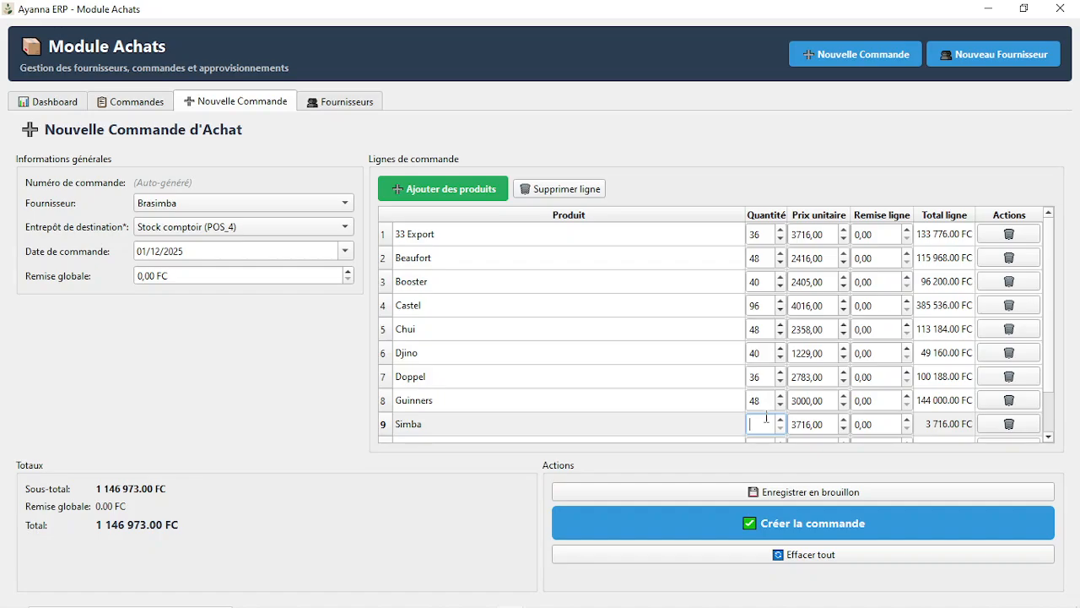
type("96")
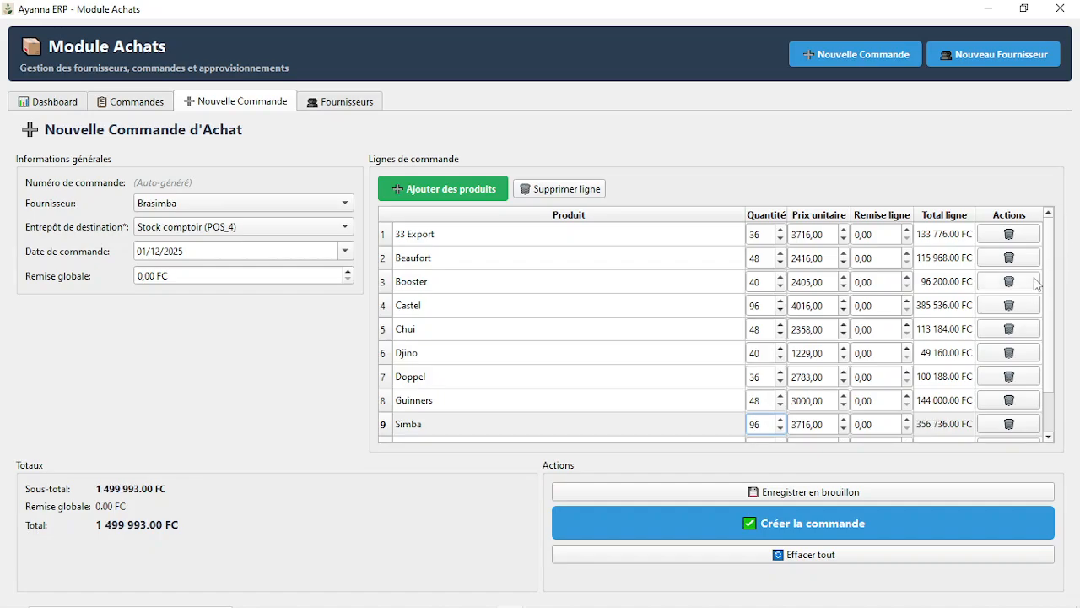
Set the order quantities to 24 for xxl and 96 for Tembo.
left_click_drag(1052, 282, 1047, 350)
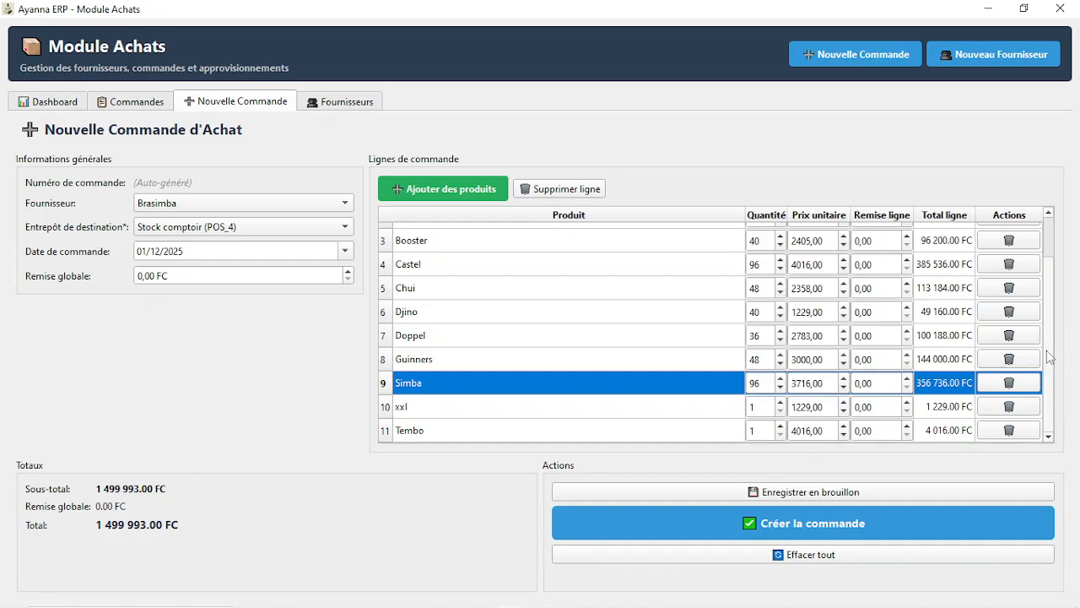
left_click(758, 406)
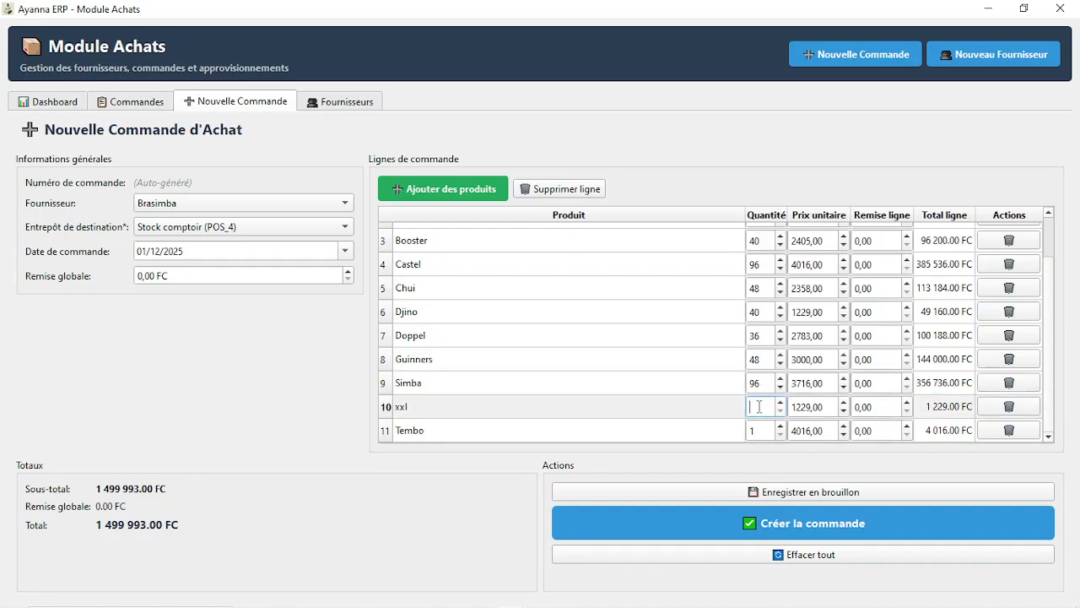
type("24")
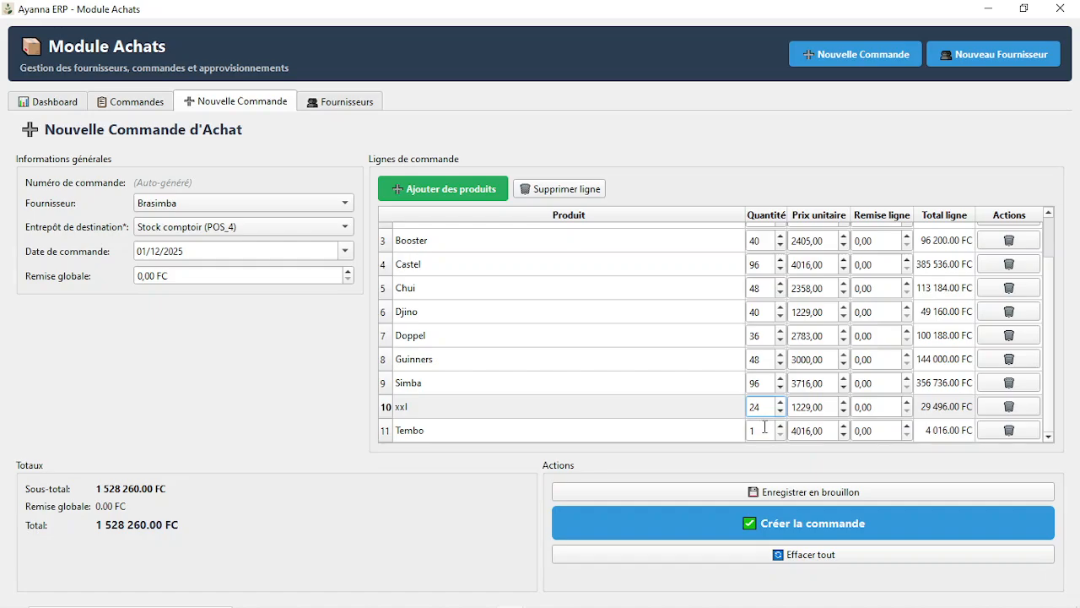
left_click(765, 427)
type("96")
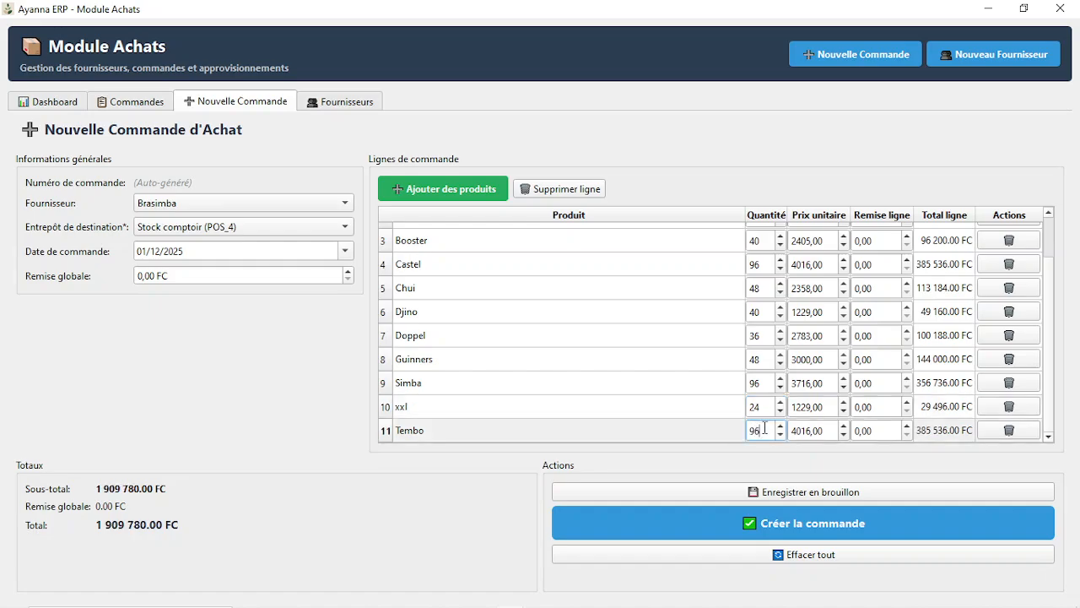
Create the Brasimba purchase order and dismiss the confirmation message.
left_click(784, 532)
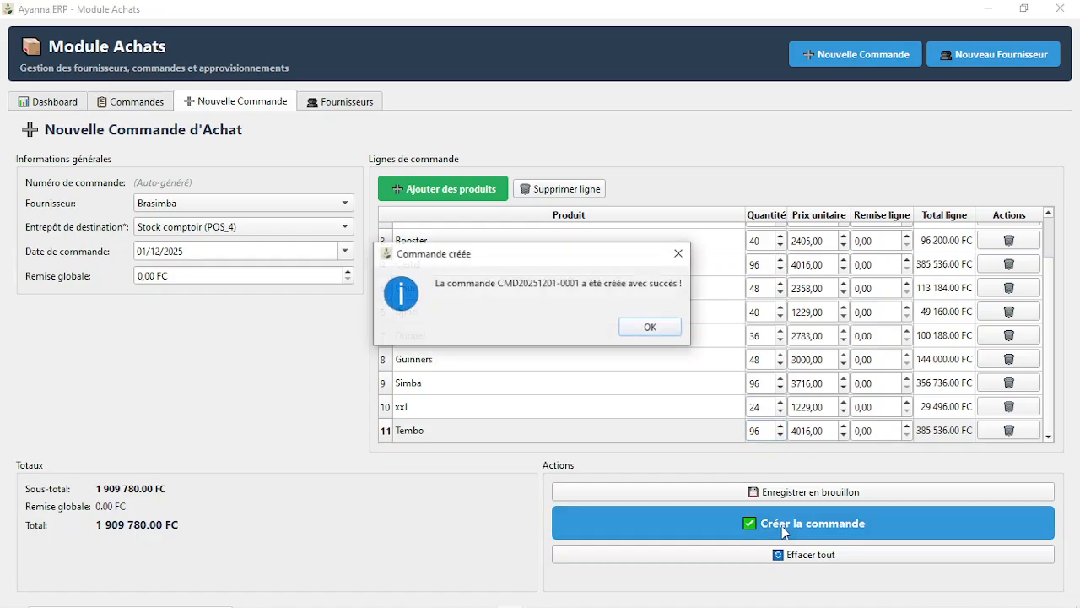
left_click(650, 327)
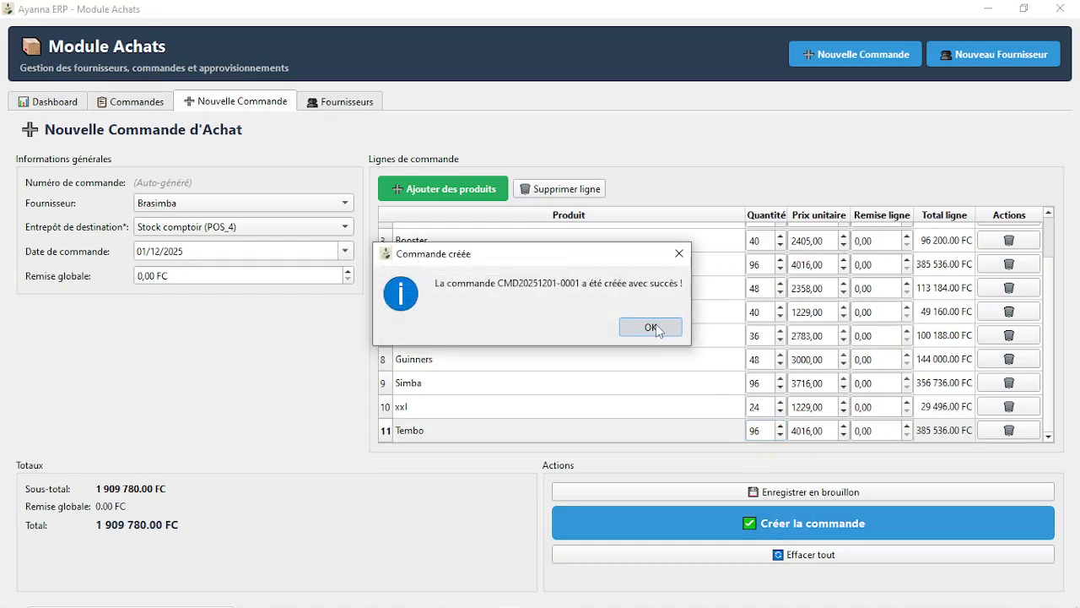
left_click(607, 326)
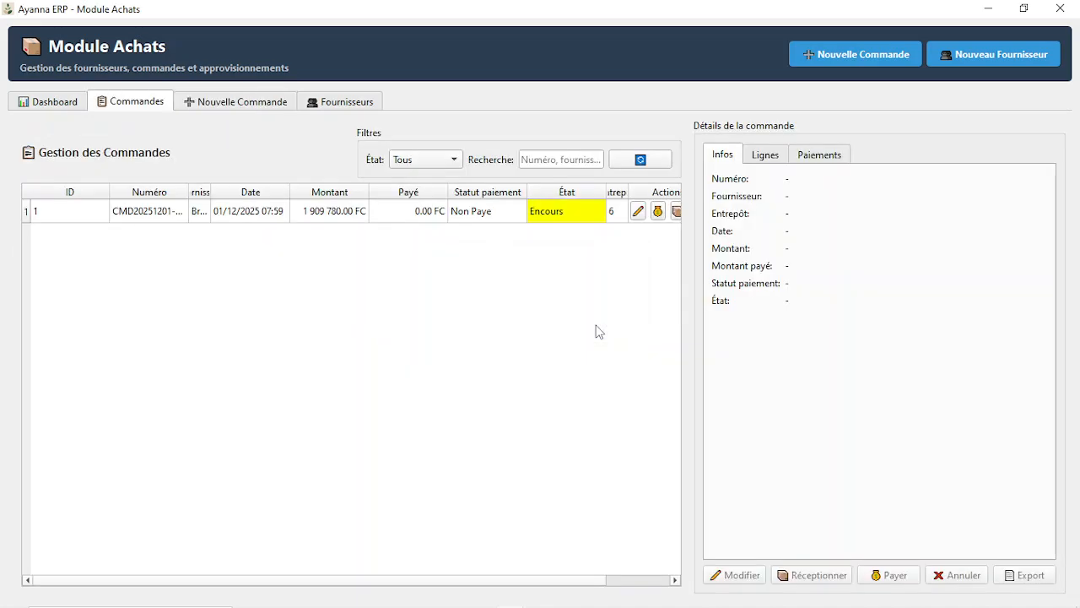
Review the new Brasimba order's details in the orders list, including its general information and lines.
left_click(382, 218)
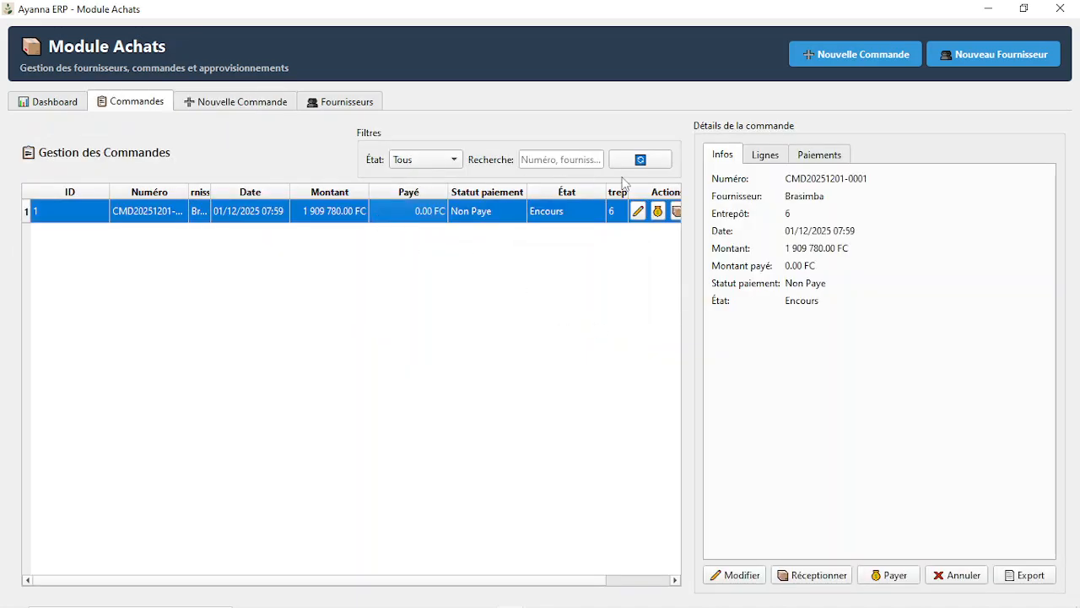
left_click(310, 236)
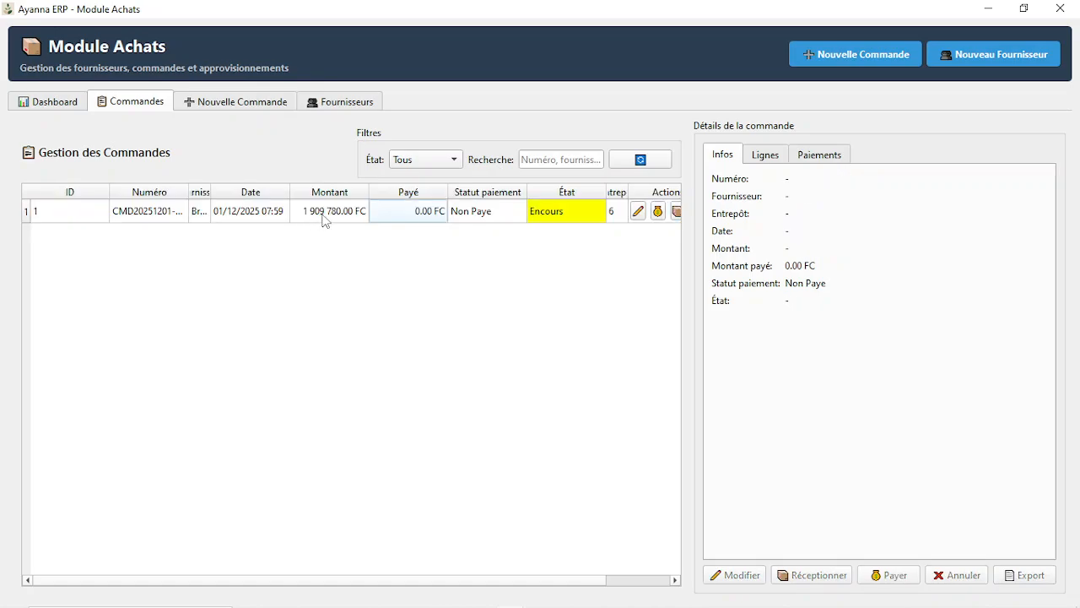
left_click(782, 156)
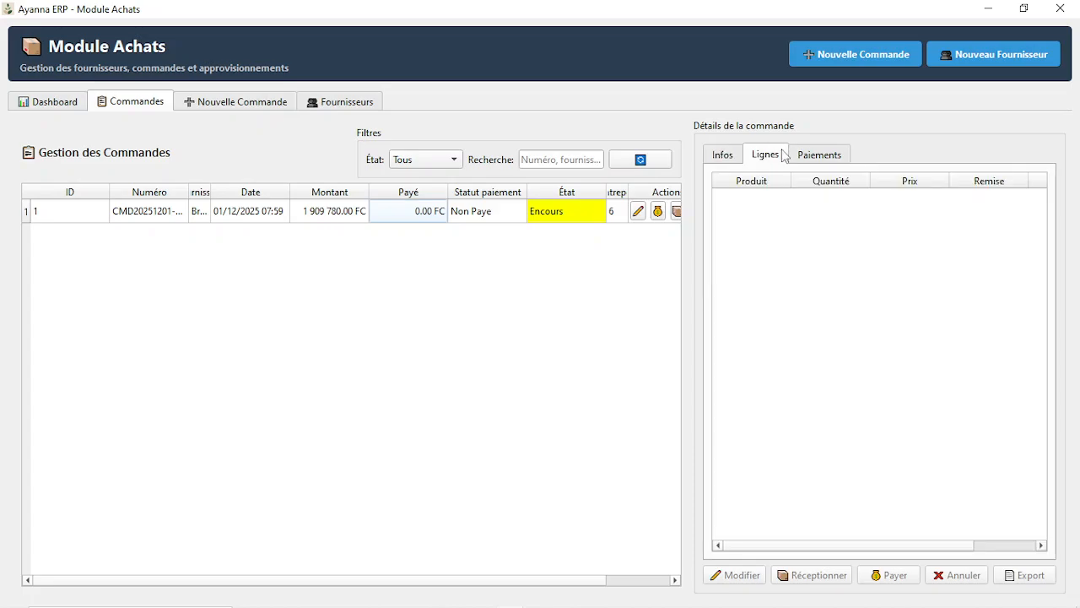
left_click(735, 161)
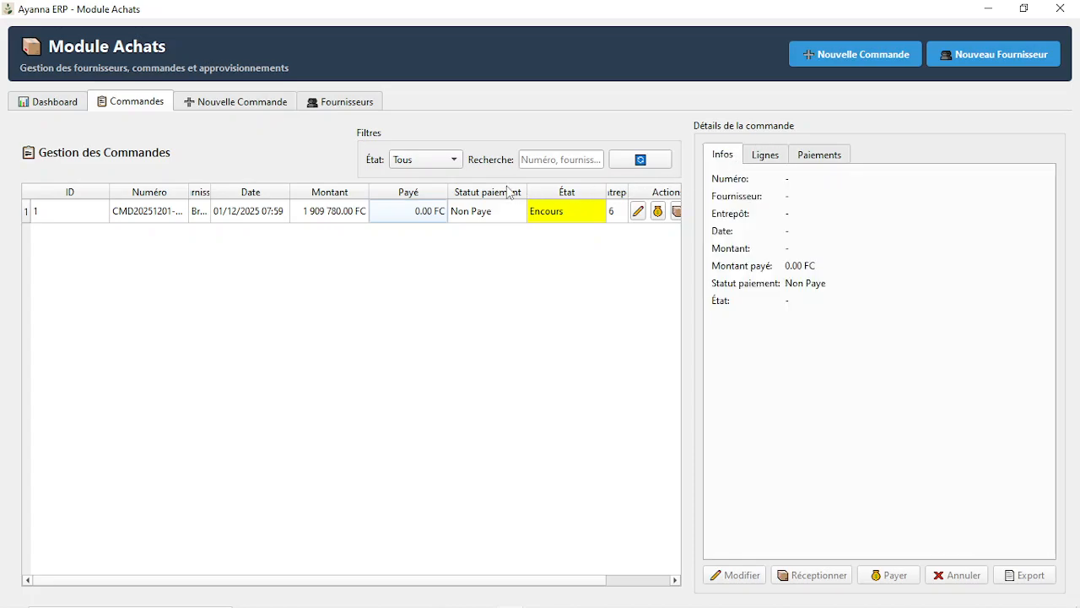
Switch to the Restaurant/Bar window and check the stock levels in its product list.
key("alt+Tab")
key("alt+Tab")
key("alt+Tab")
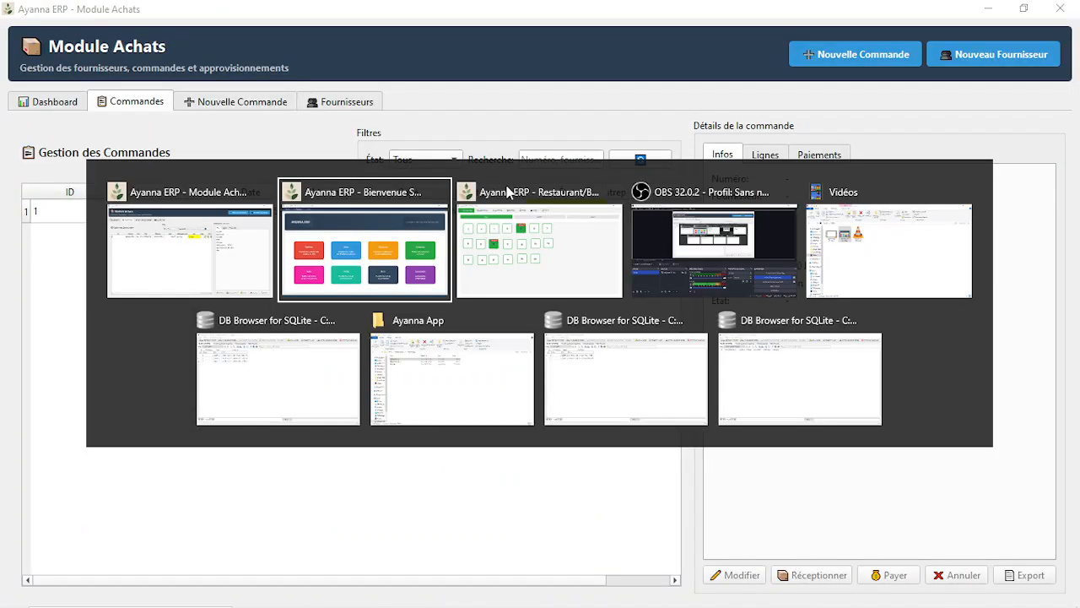
left_click(475, 184)
left_click(344, 46)
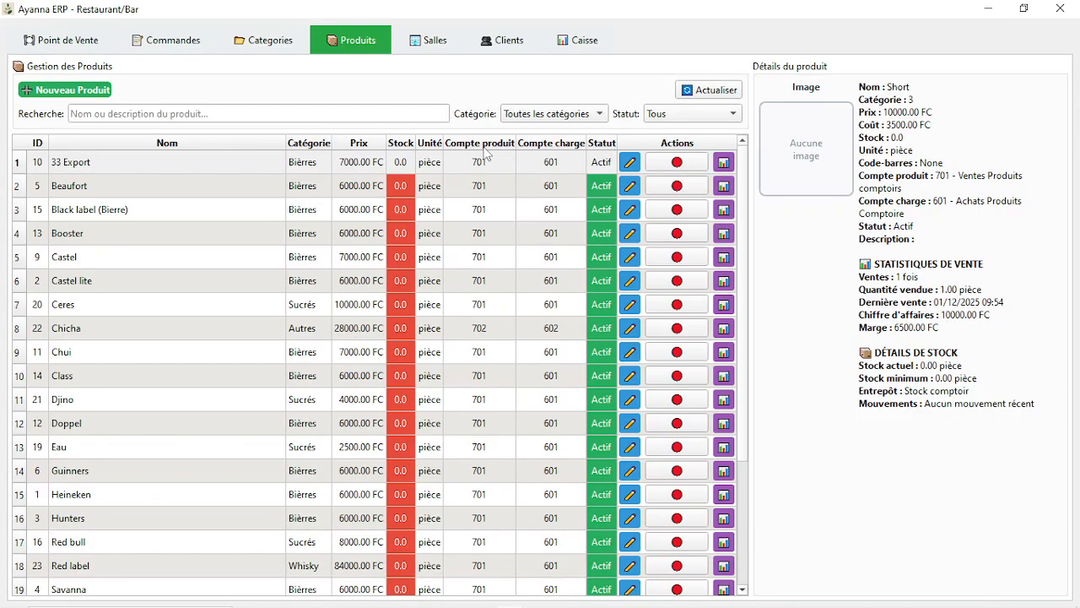
Return to the purchasing module and examine the product lines of the Brasimba order.
key("alt+Tab")
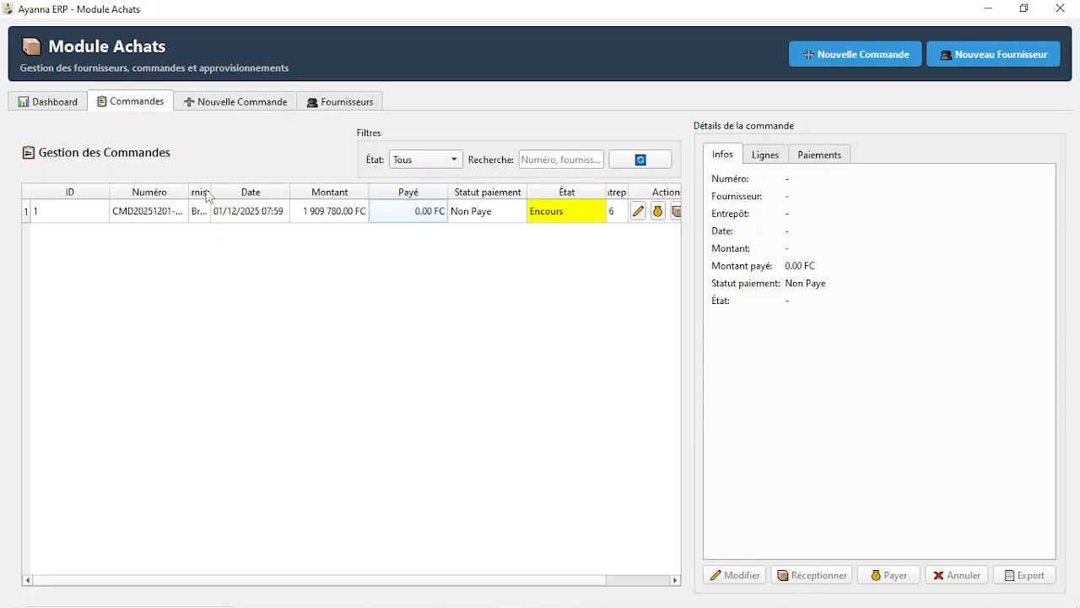
left_click(197, 215)
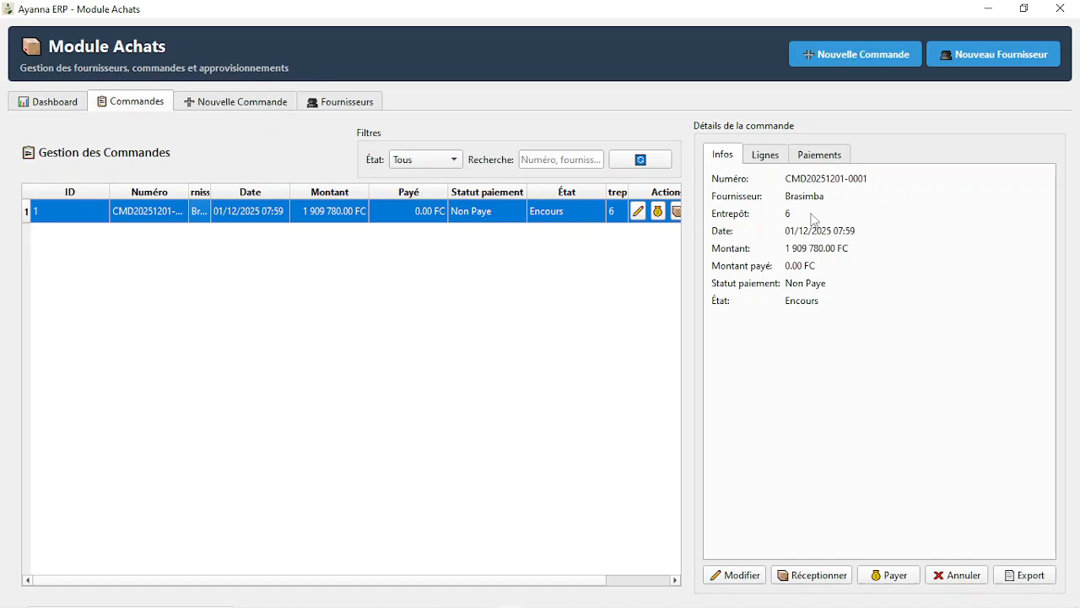
left_click(763, 160)
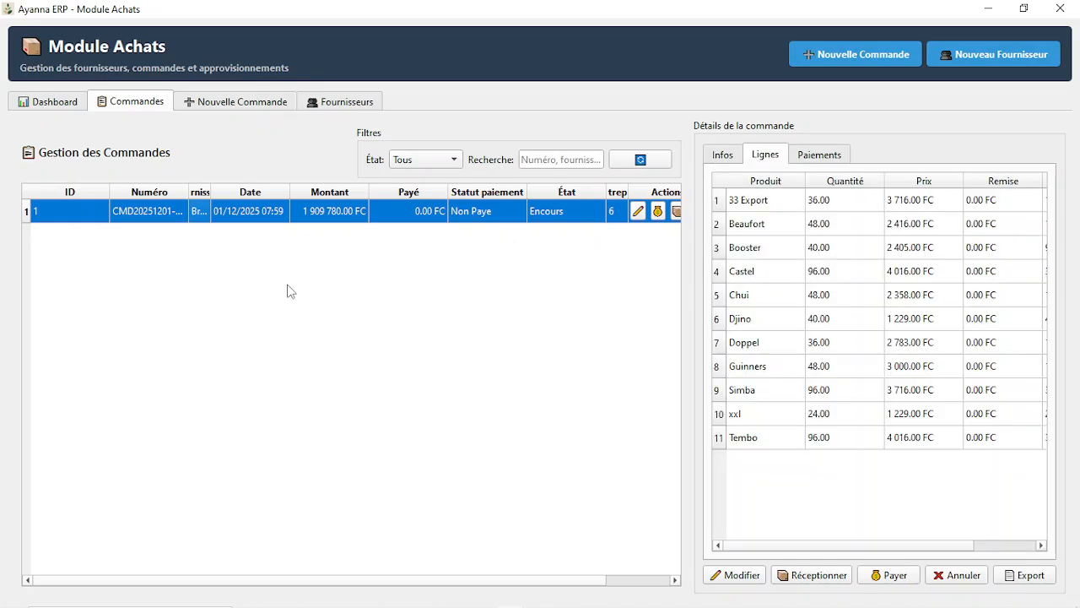
Start a new purchase order with La cave as the supplier.
left_click(224, 108)
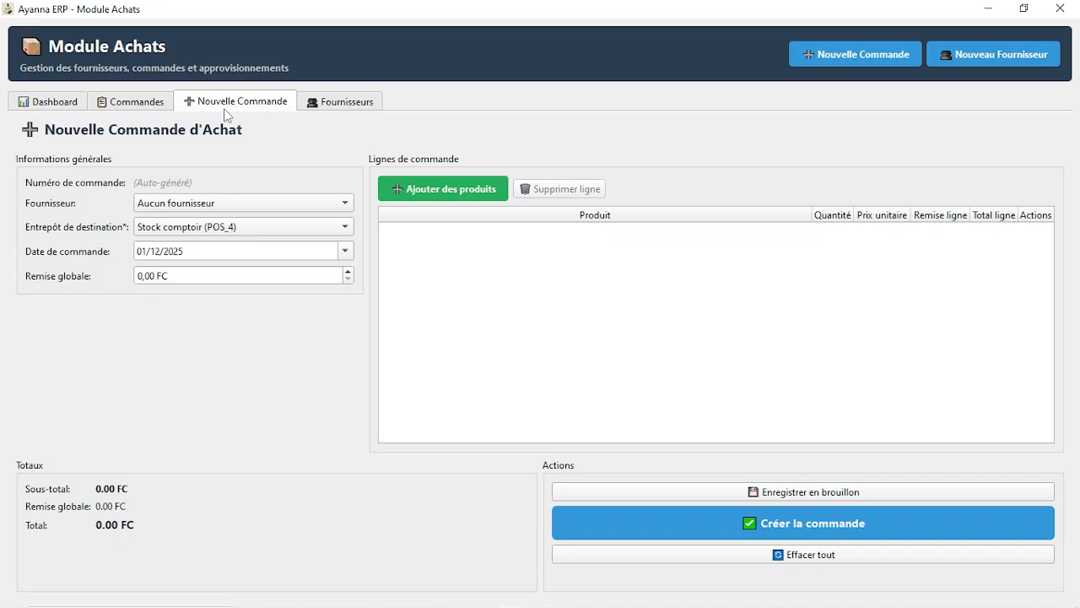
left_click(169, 206)
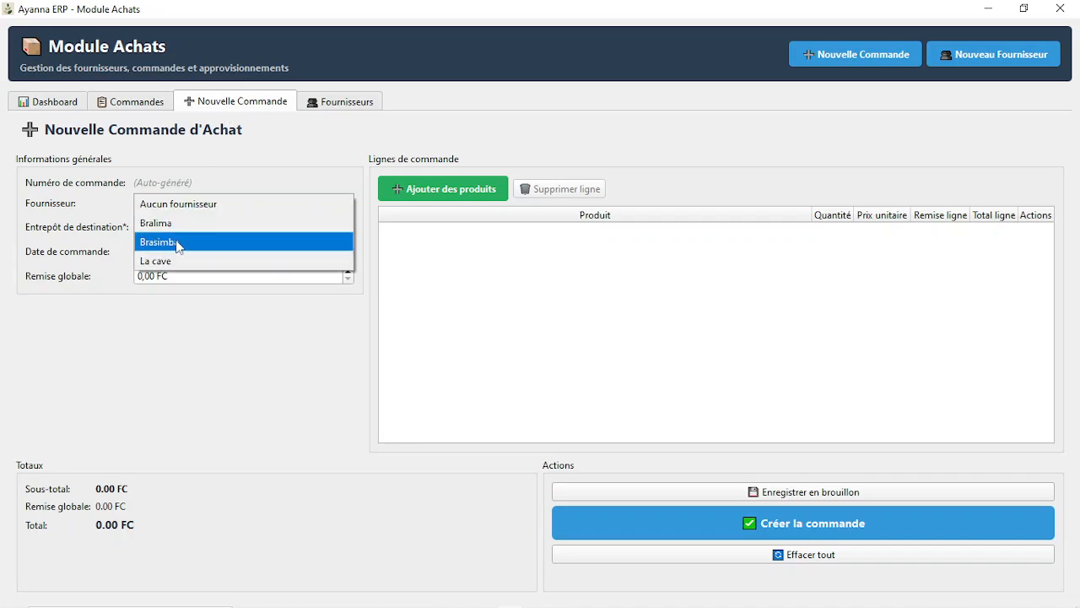
left_click(172, 262)
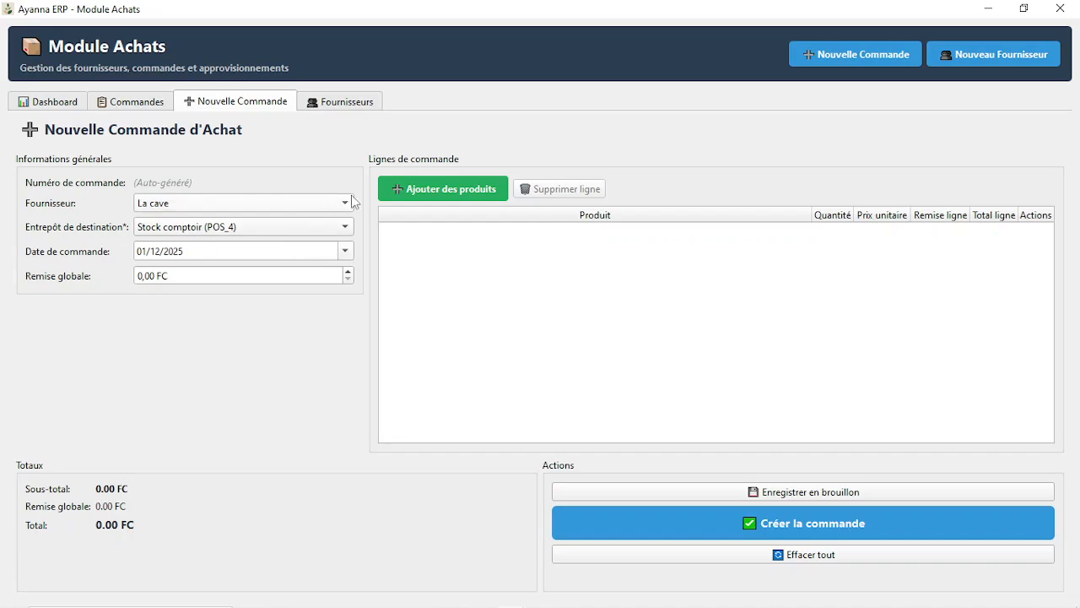
Open the product selection for the La cave order and add Black label (Bierre), Castel lite, Ceres and Chicha.
left_click(420, 190)
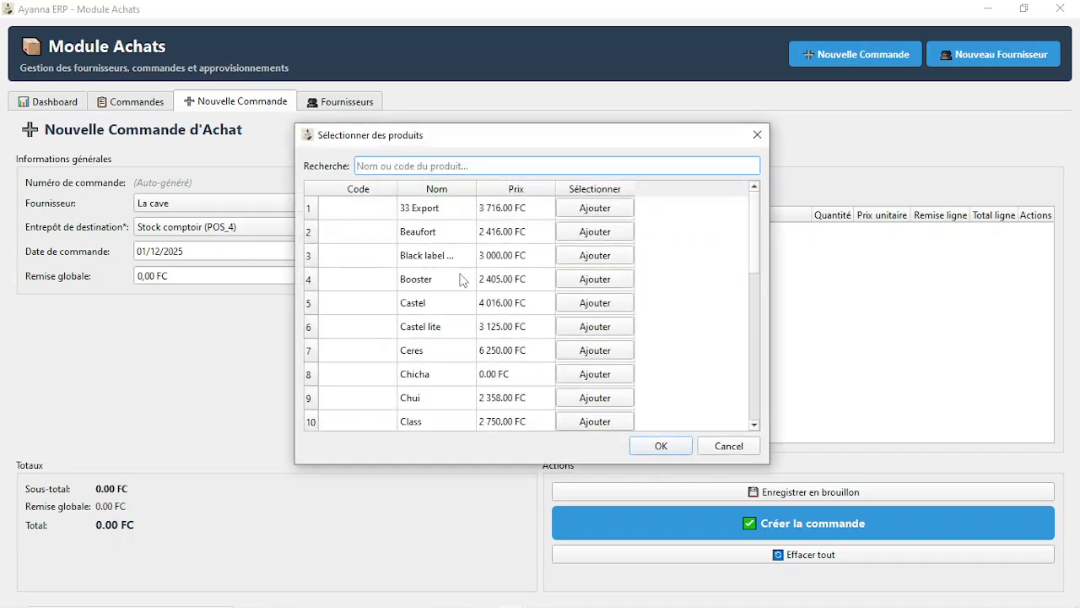
left_click(595, 257)
left_click(614, 320)
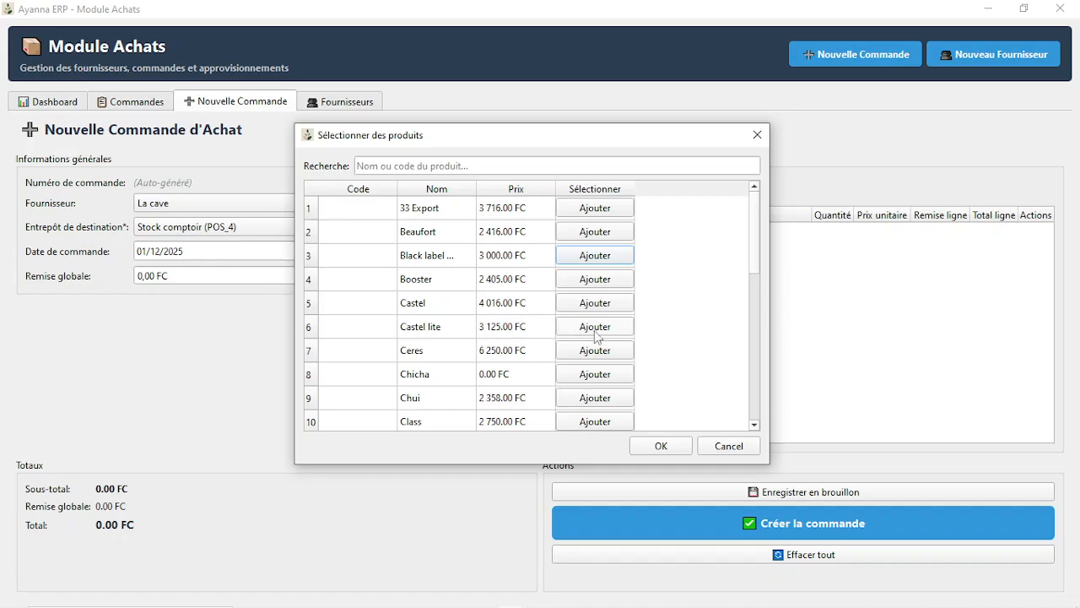
left_click(596, 329)
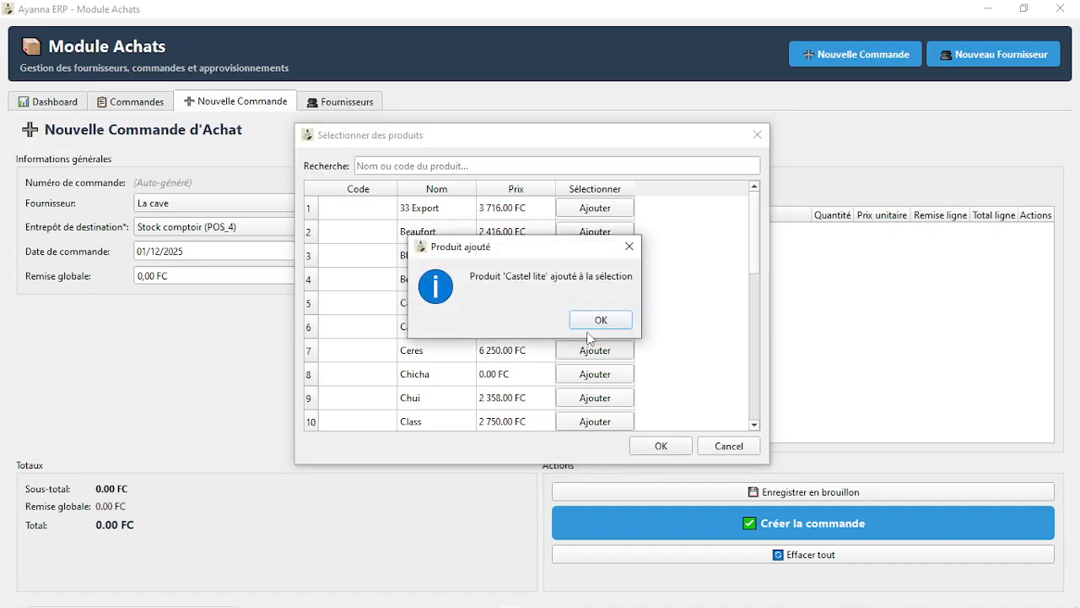
left_click(590, 326)
left_click(588, 354)
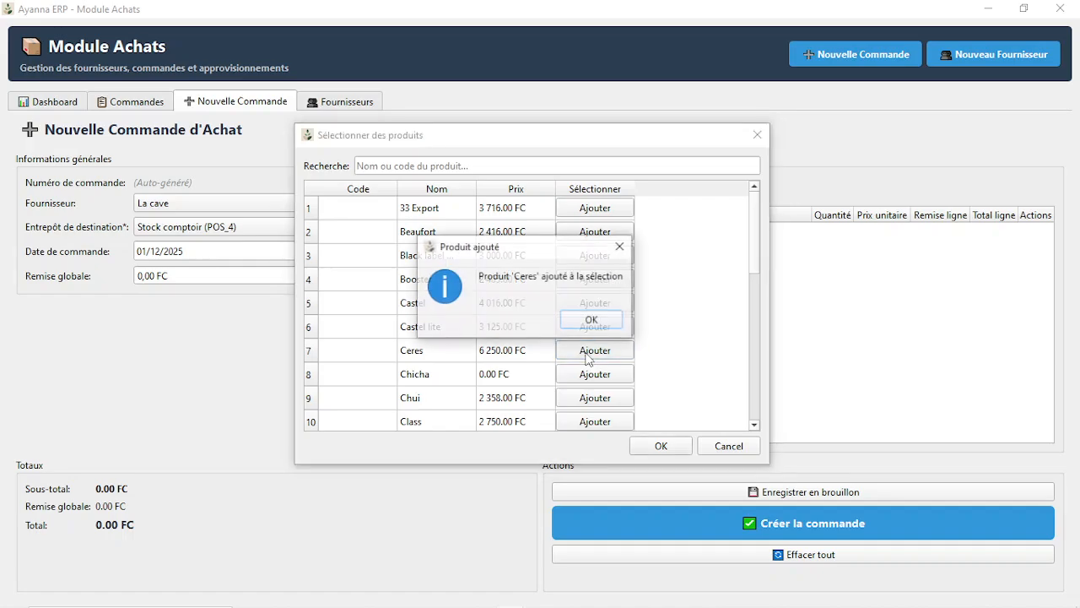
left_click(573, 326)
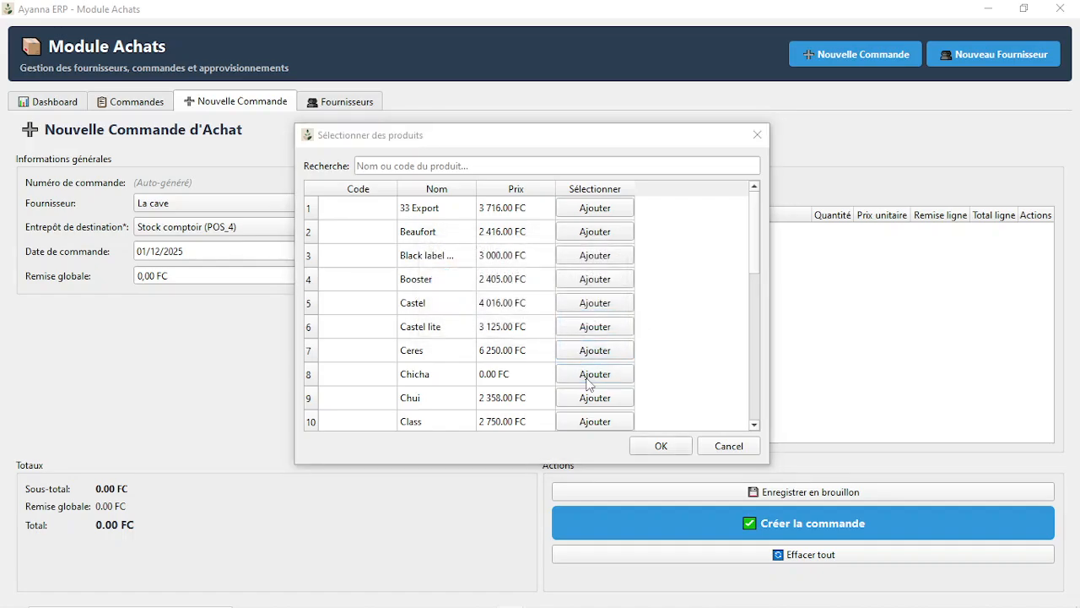
left_click(590, 378)
left_click(585, 321)
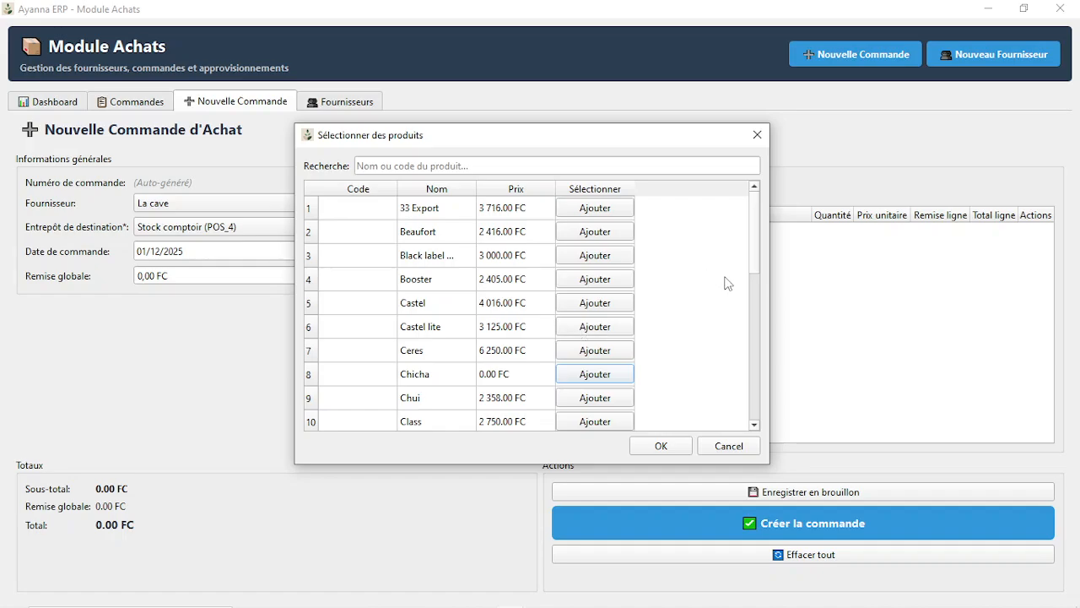
Add Short, Red label, Red bull and Hunters to the product selection.
left_click_drag(757, 256, 768, 424)
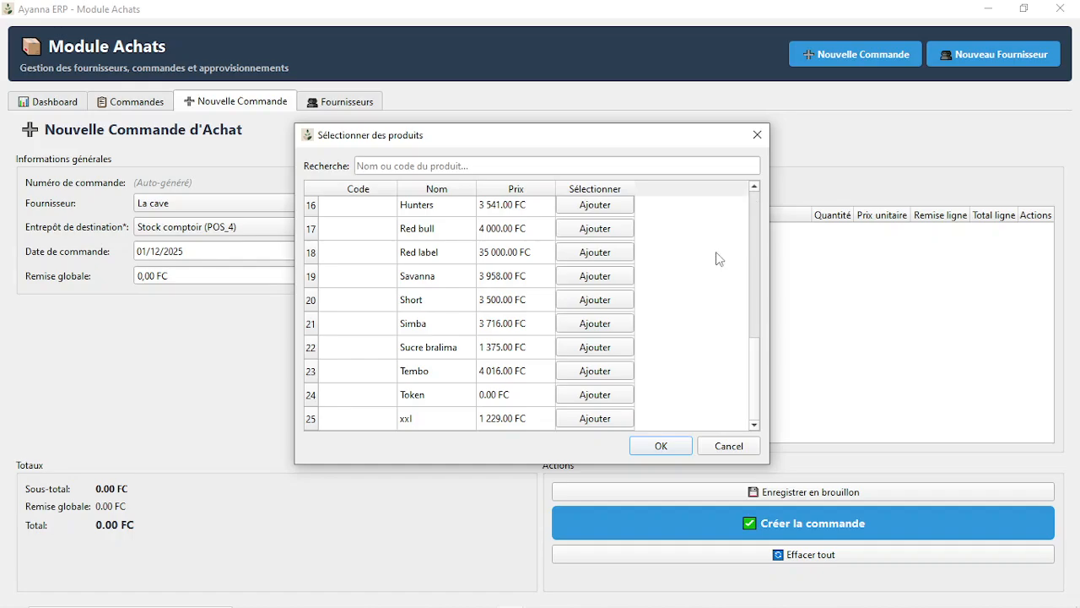
left_click(611, 302)
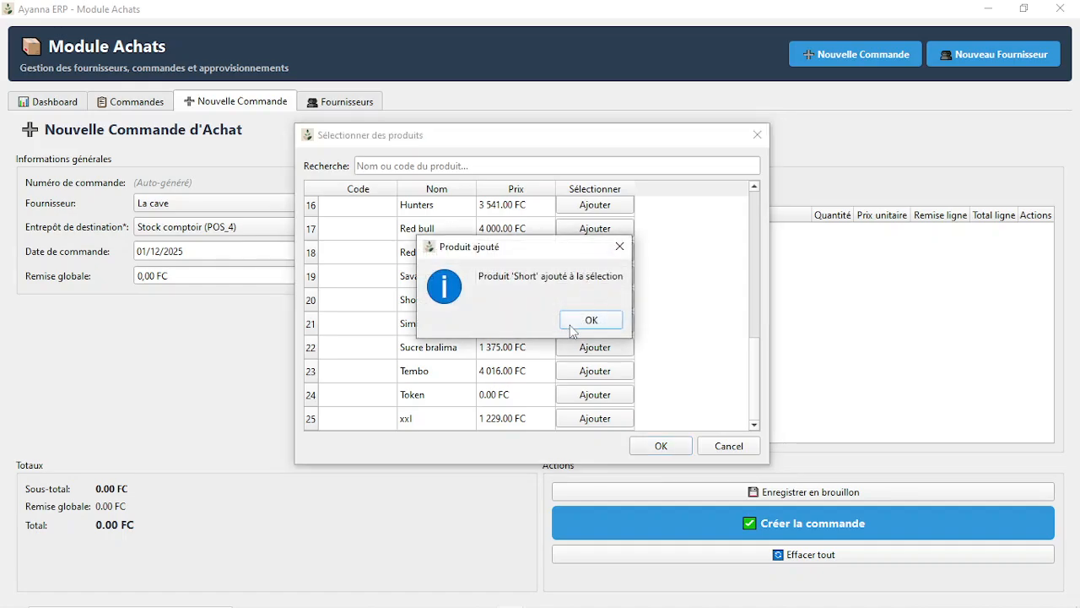
left_click(572, 324)
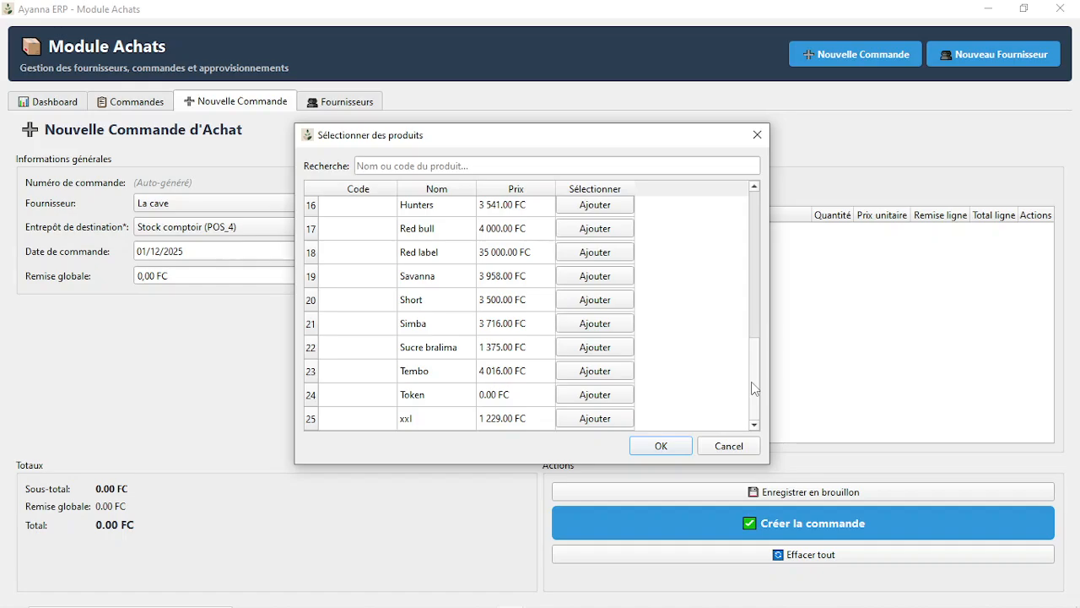
left_click(591, 252)
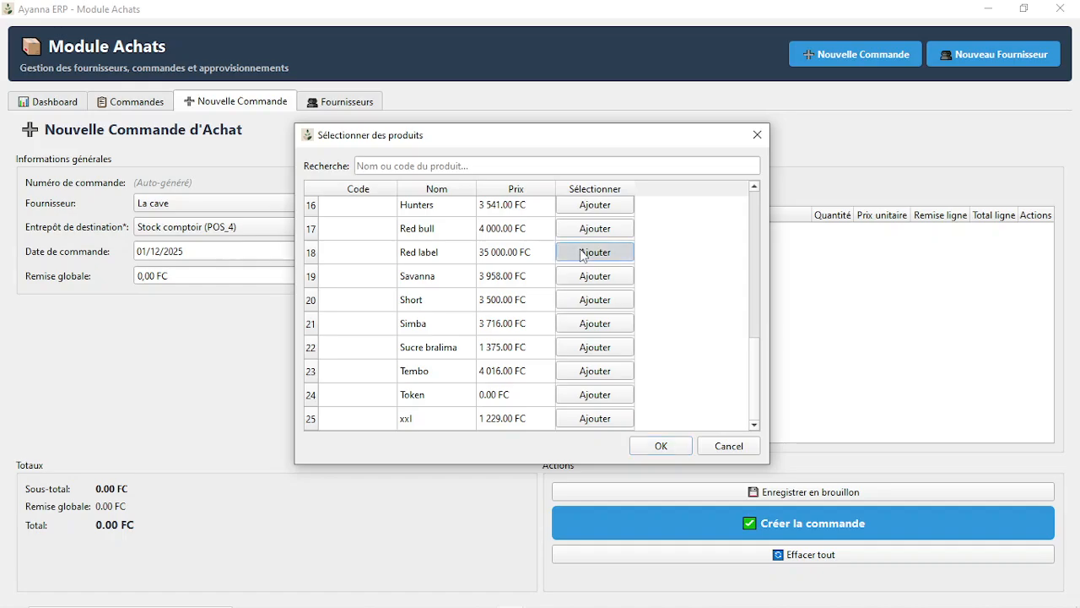
left_click(594, 319)
left_click(593, 238)
left_click(595, 320)
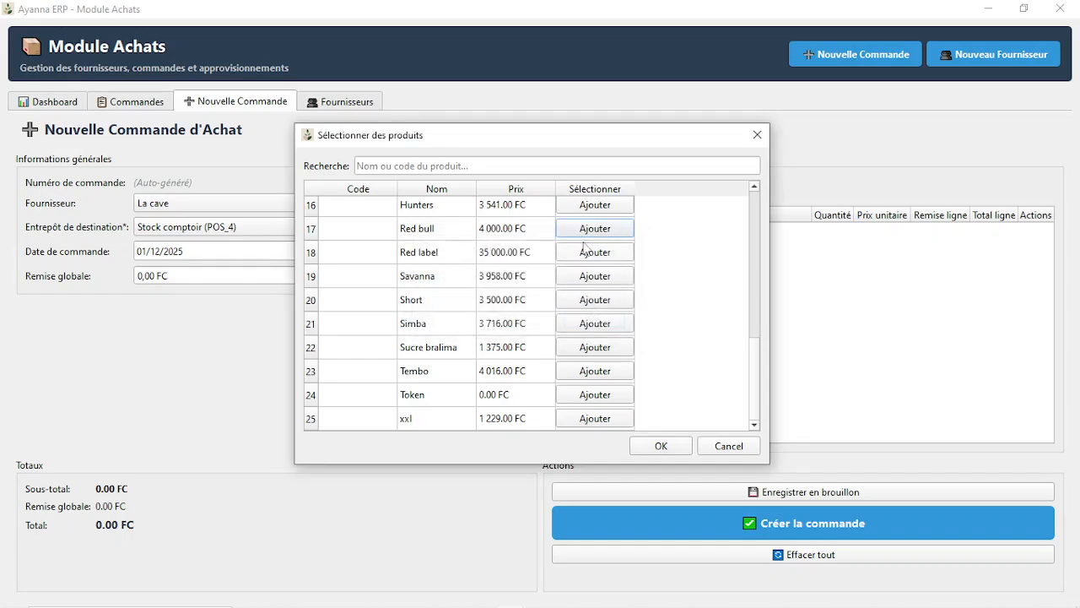
left_click(587, 208)
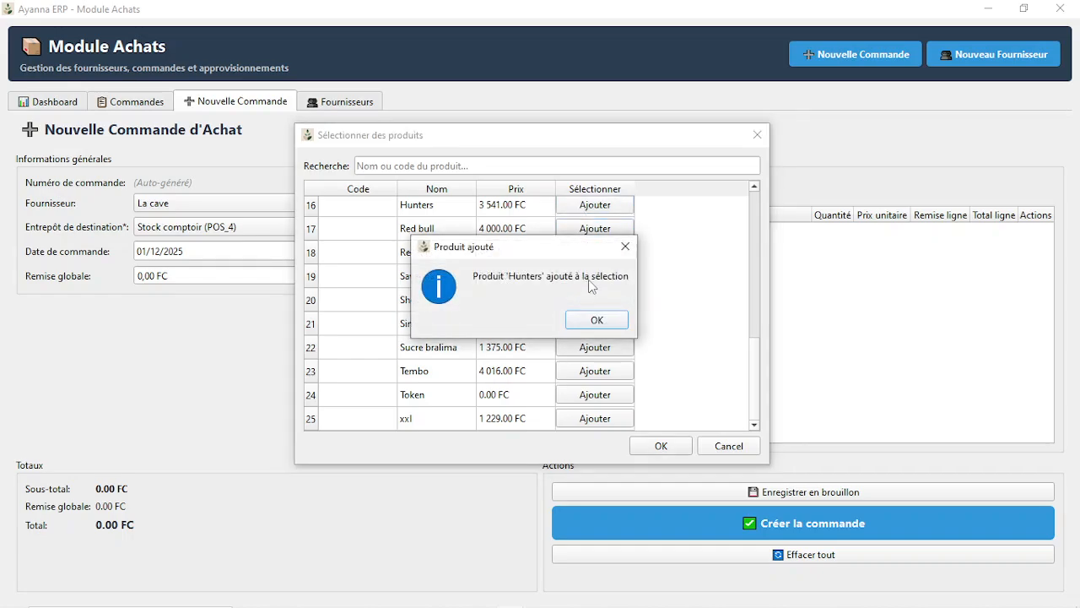
left_click(581, 320)
Search the product selection for "he" and add Heineken.
left_click(454, 165)
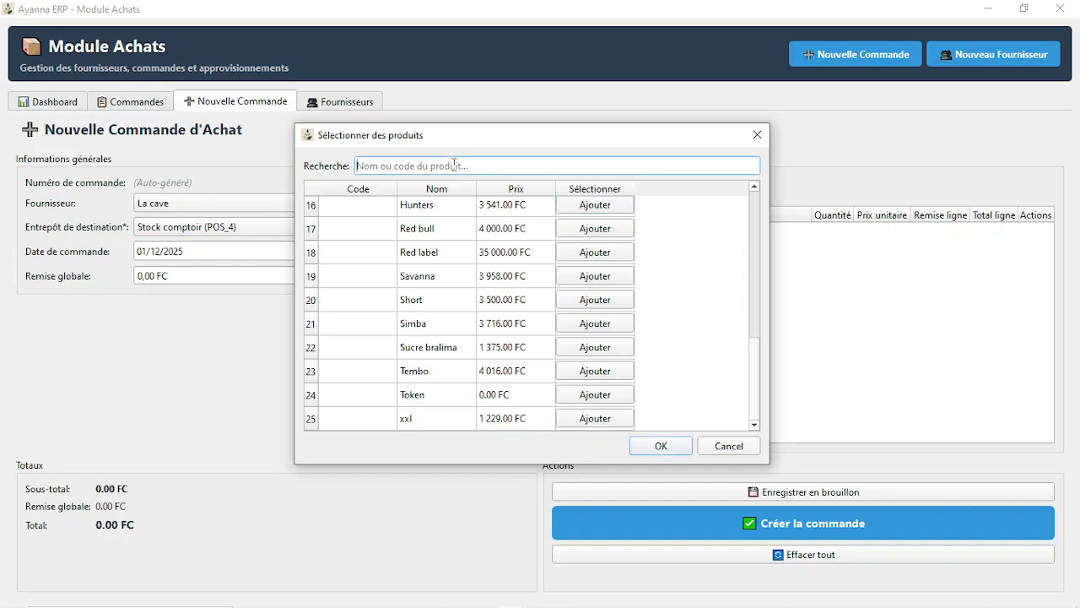
type("he")
left_click(582, 211)
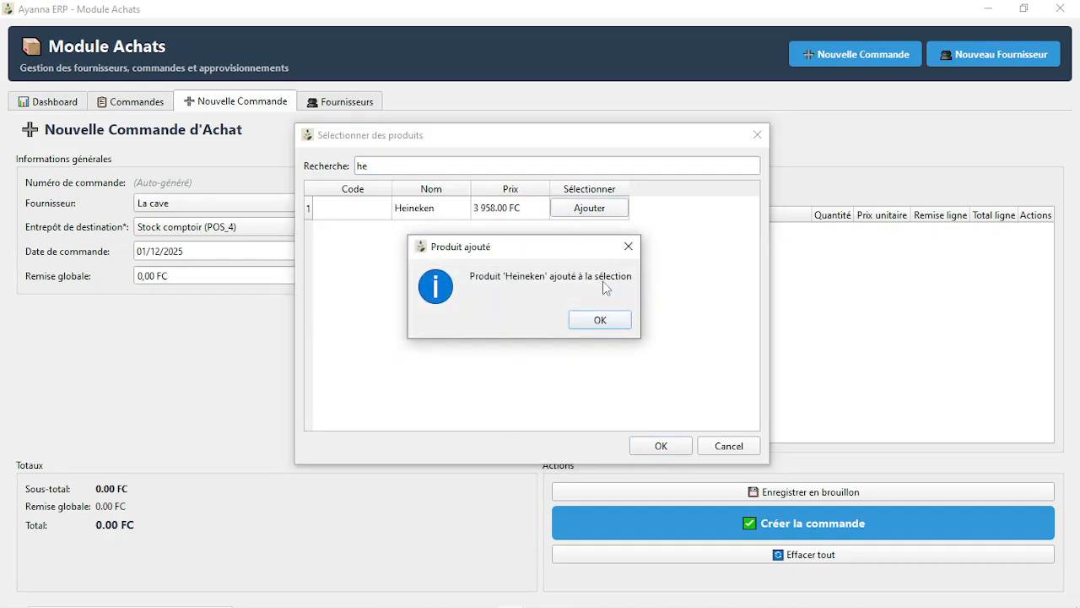
left_click(603, 321)
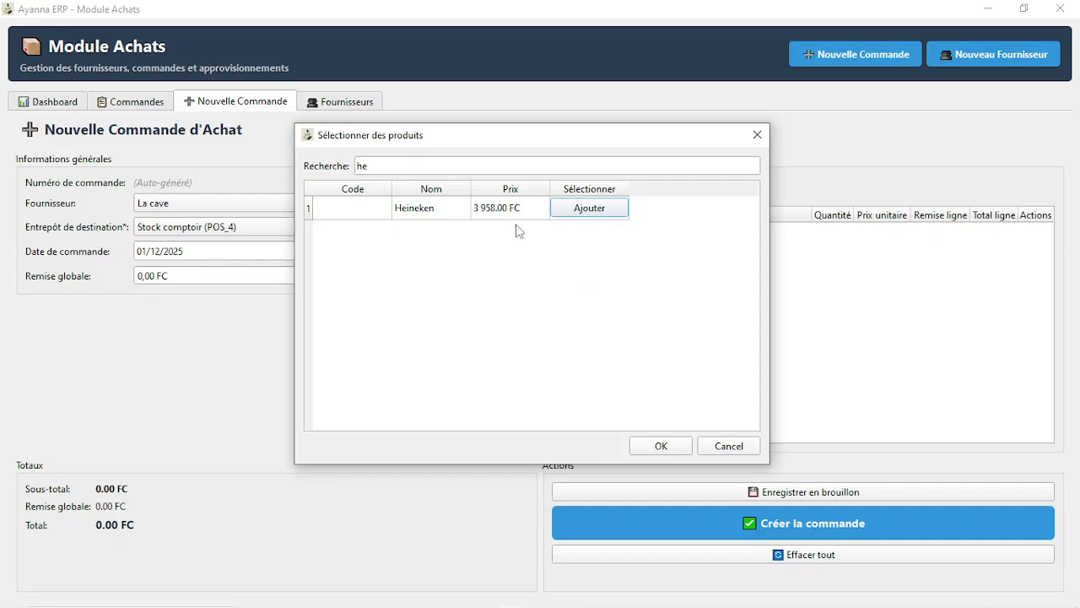
Search the product selection for "sav", add Savanna and transfer the selected products to the La cave order.
left_click(475, 170)
key("BackSpace")
key("BackSpace")
type("sav")
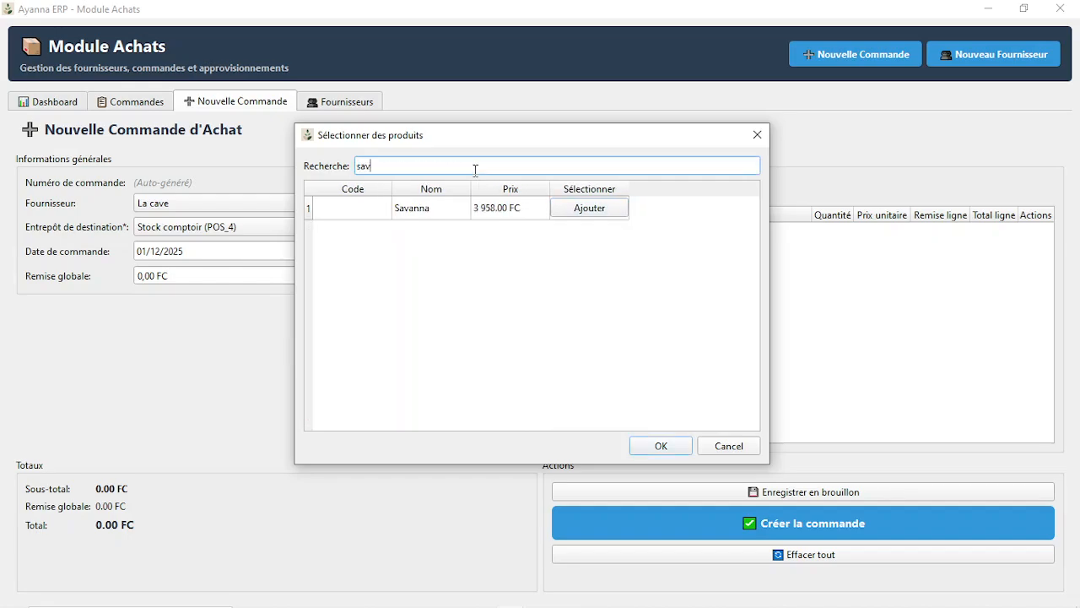
left_click(588, 208)
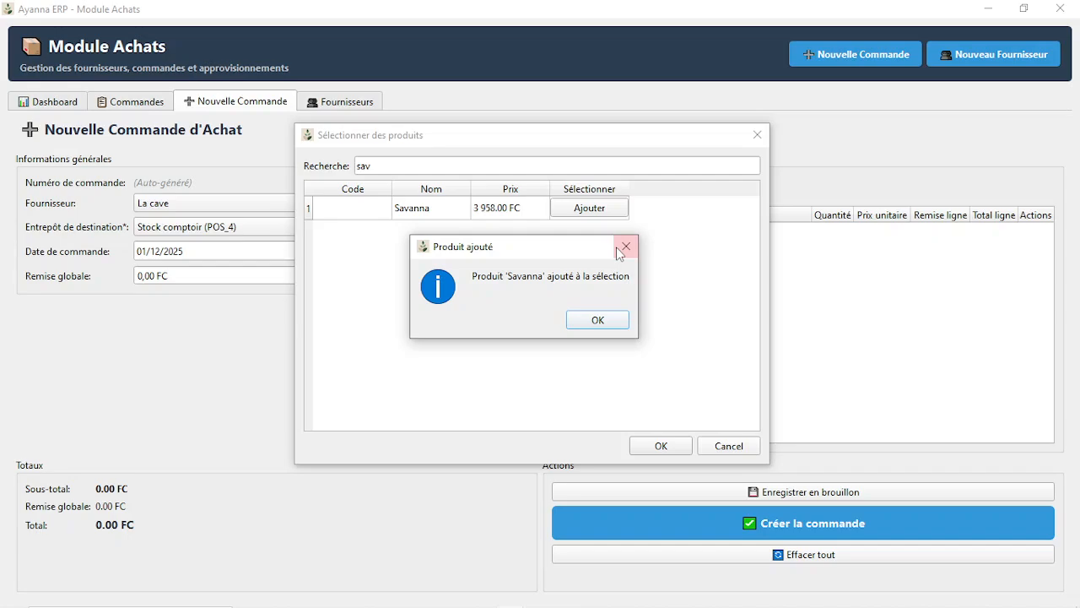
left_click(597, 318)
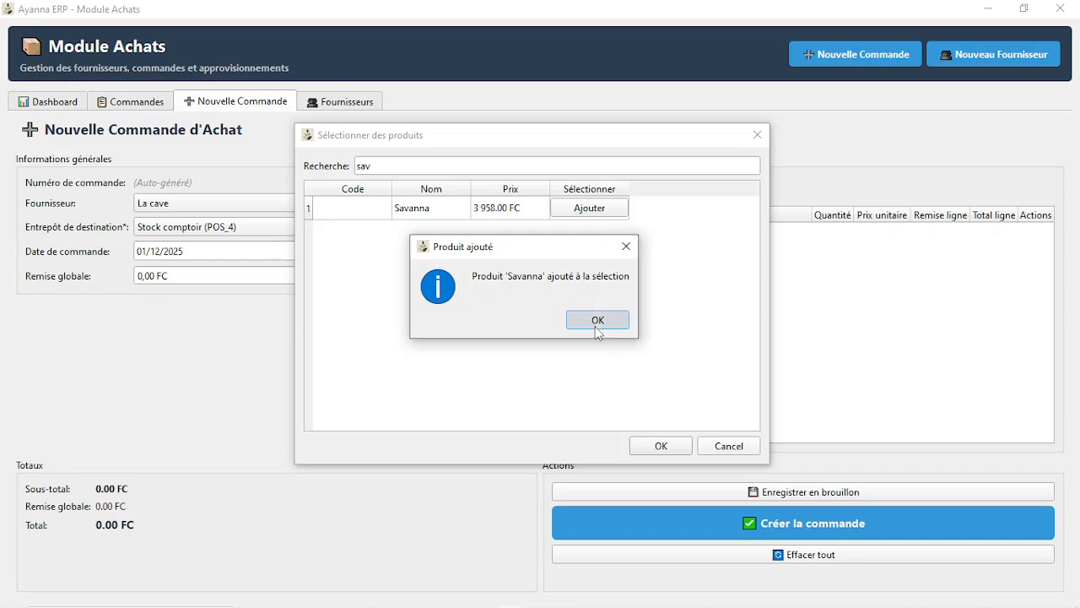
left_click(657, 446)
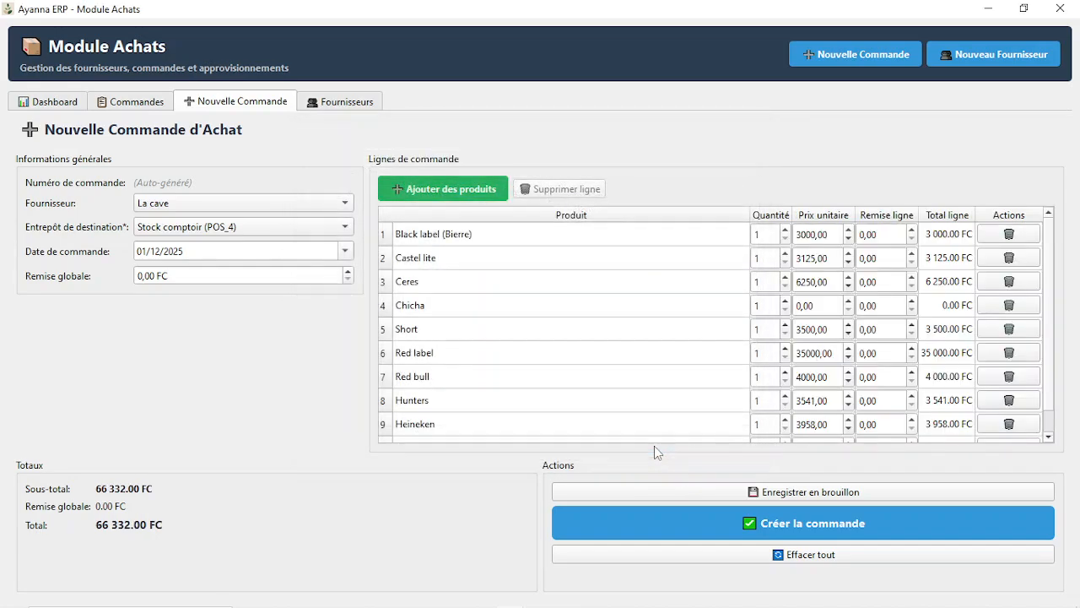
Set the order quantities to 24 for Black label (Bierre), 96 for Castel lite and 24 for Ceres.
left_click(769, 239)
type("24")
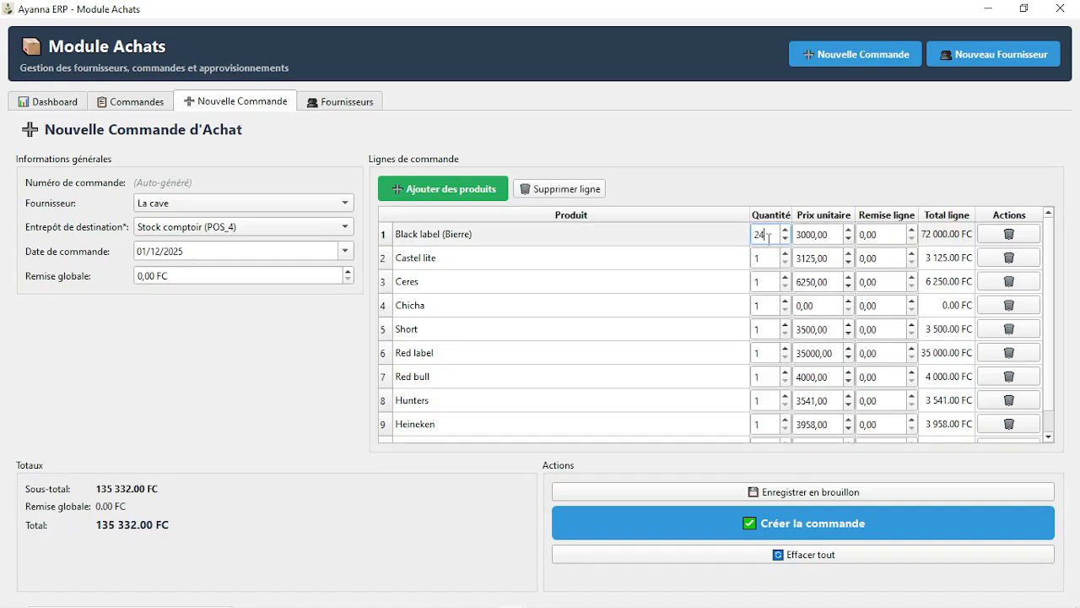
left_click(766, 257)
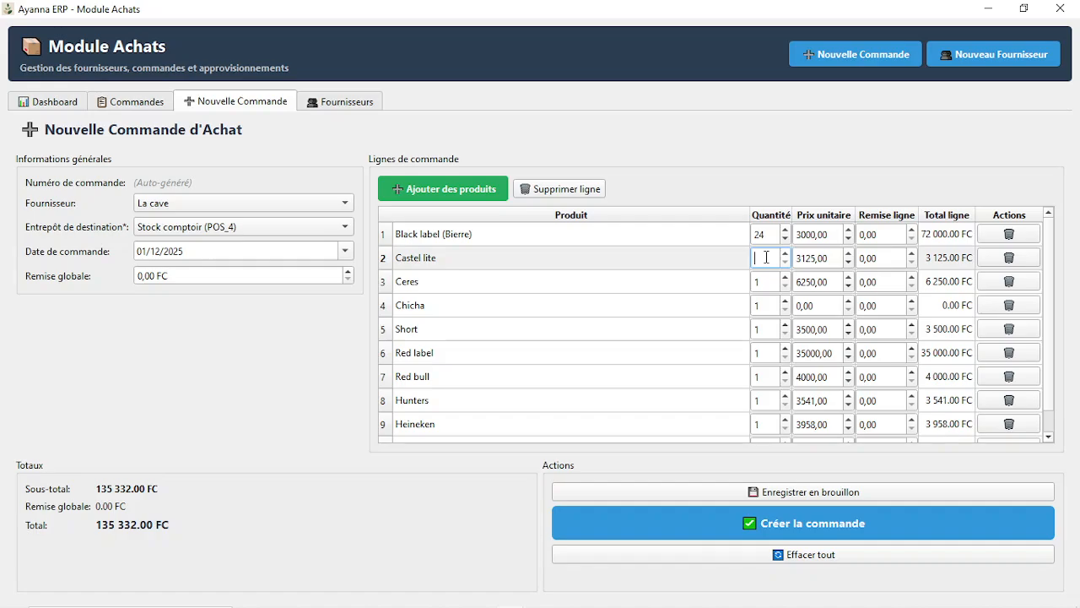
type("48")
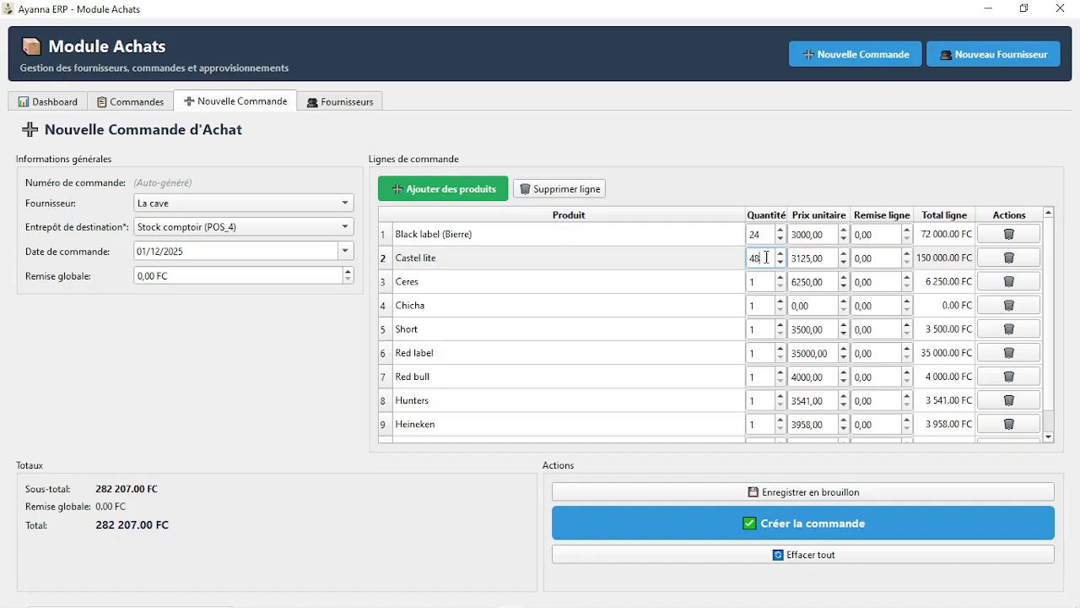
key("BackSpace")
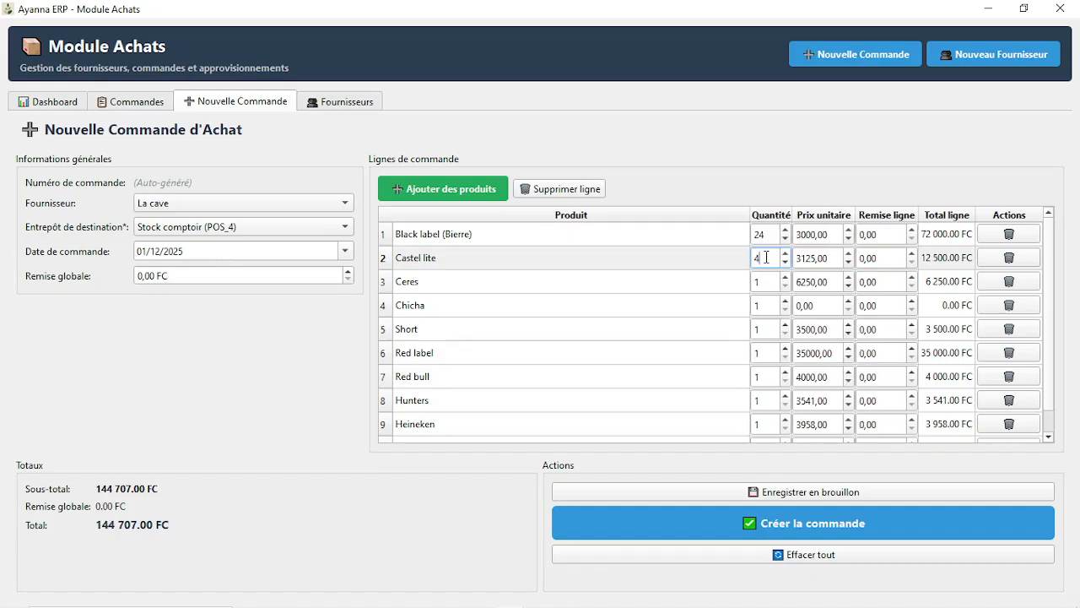
type("96")
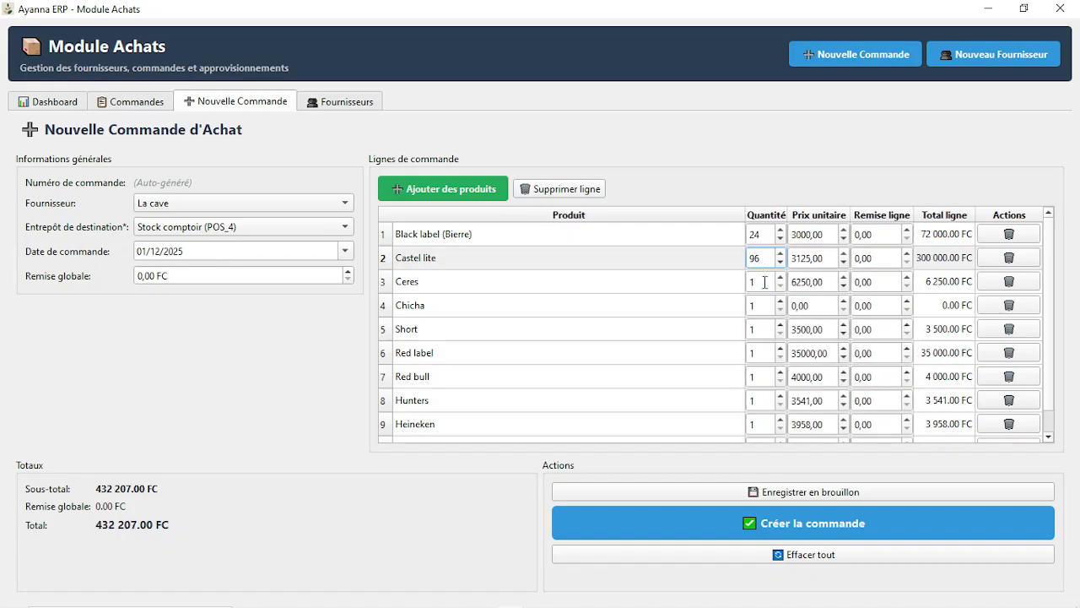
left_click(765, 282)
type("24")
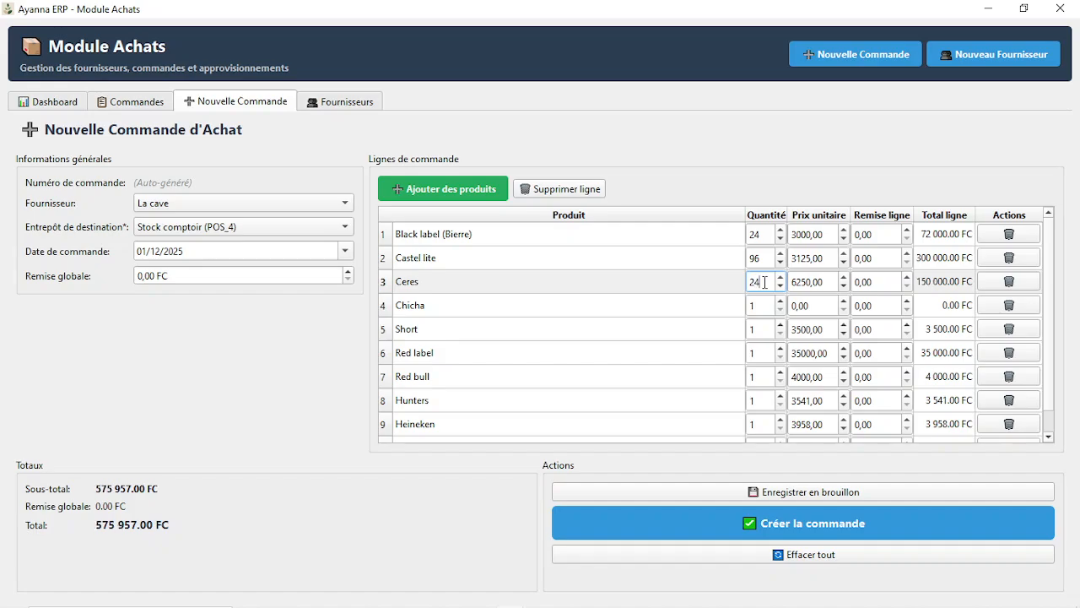
Set the order quantities to 100 for Chicha, 20 for Short and 5 for Red label.
left_click(759, 307)
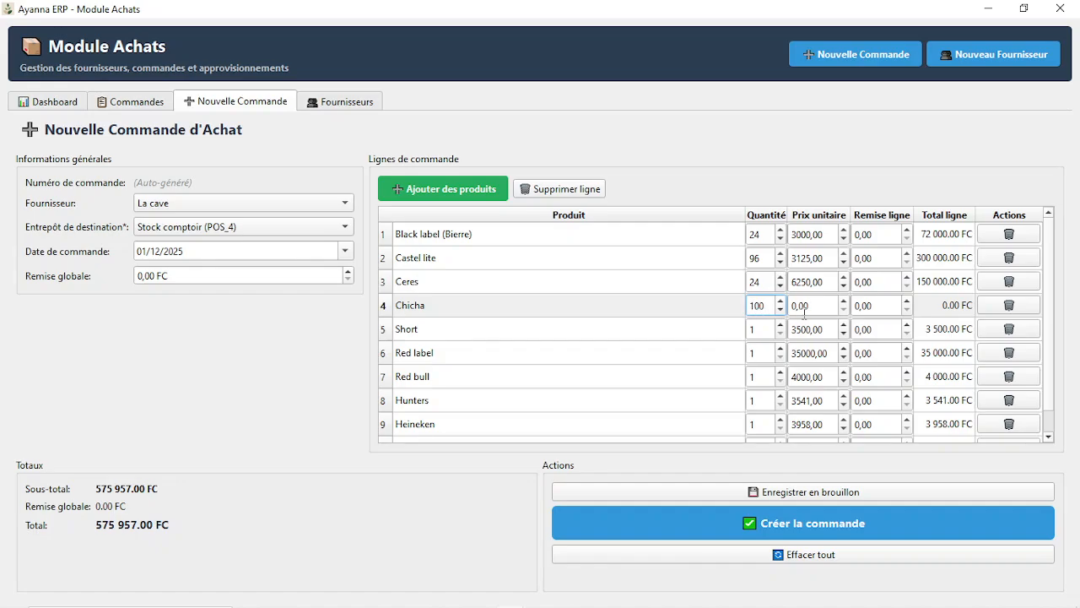
type("00")
left_click(770, 334)
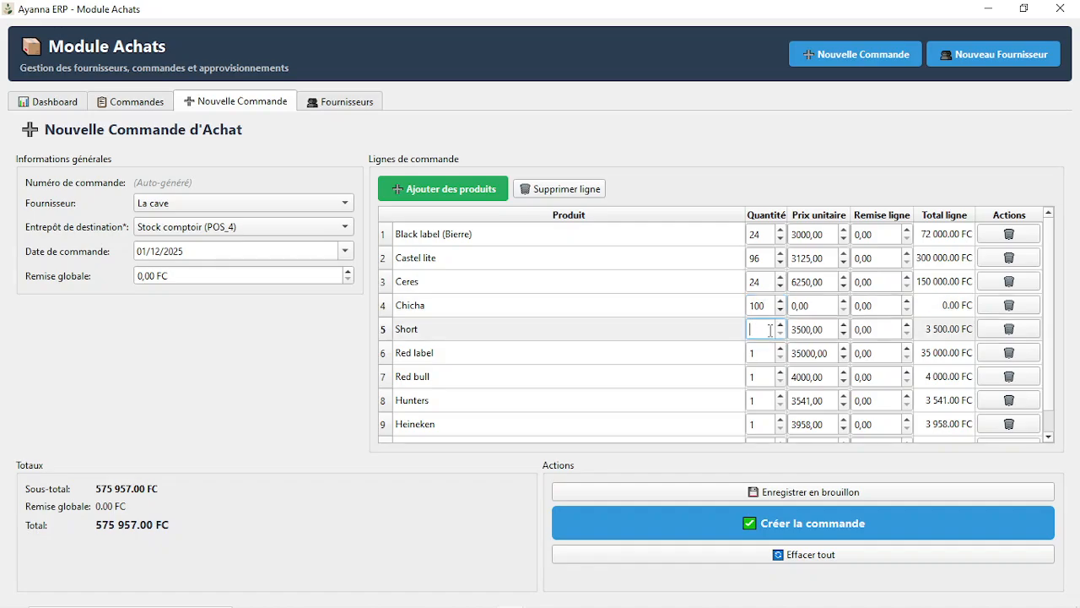
type("20")
left_click(766, 352)
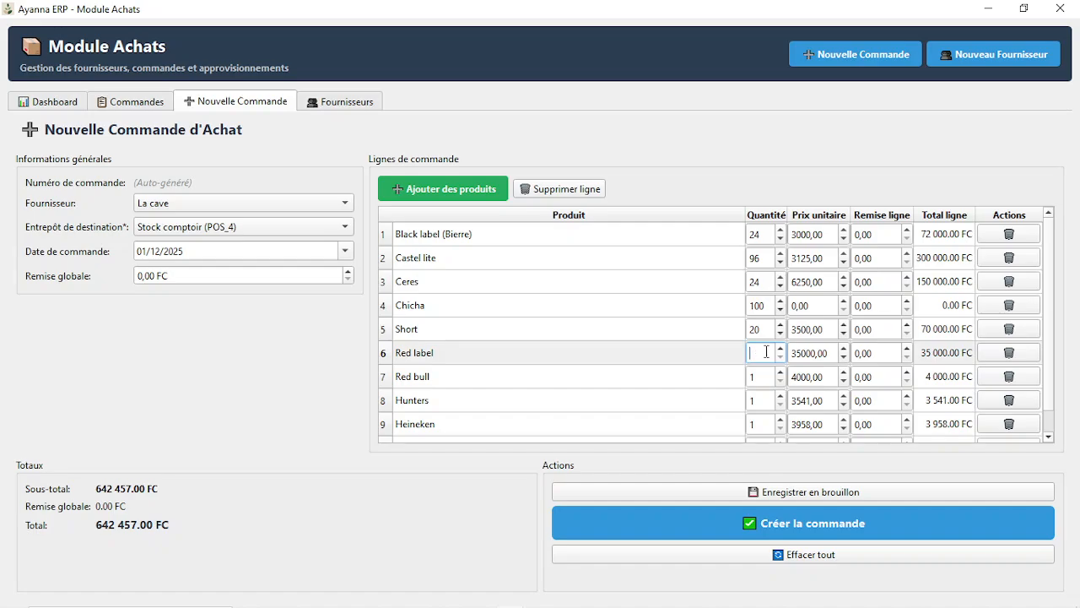
type("5")
Set the order quantities to 48 for Red bull, 96 for Hunters and 120 for Heineken.
left_click(770, 369)
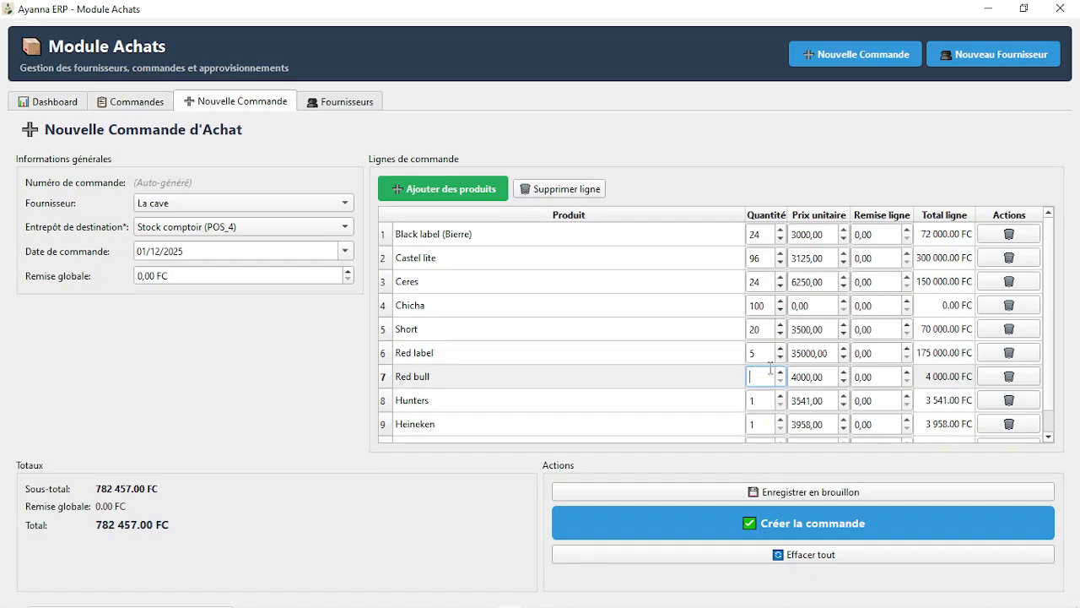
type("48")
left_click(765, 400)
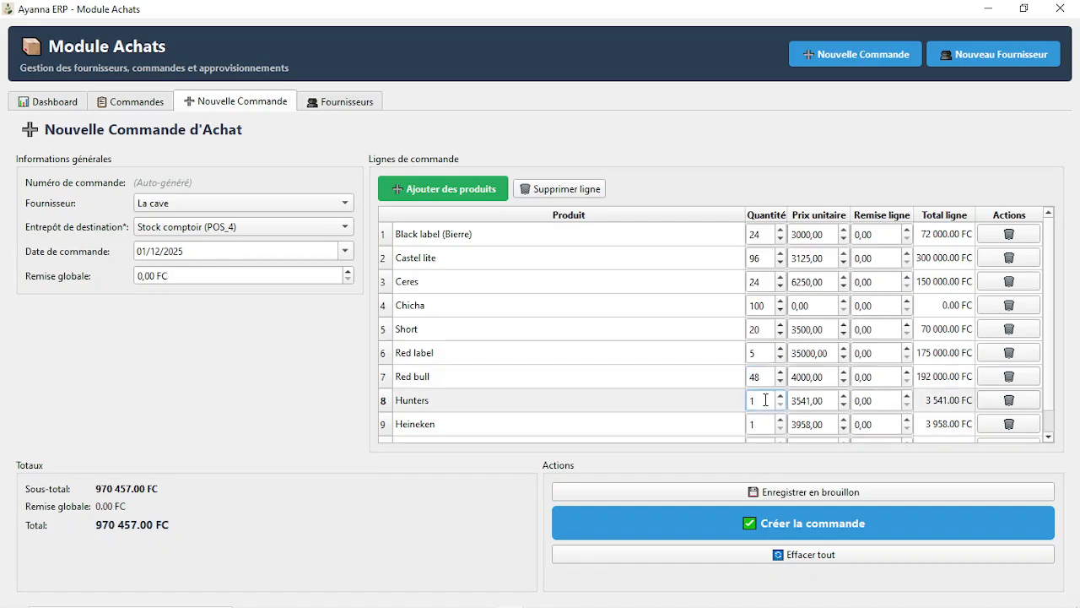
type("96")
left_click(769, 422)
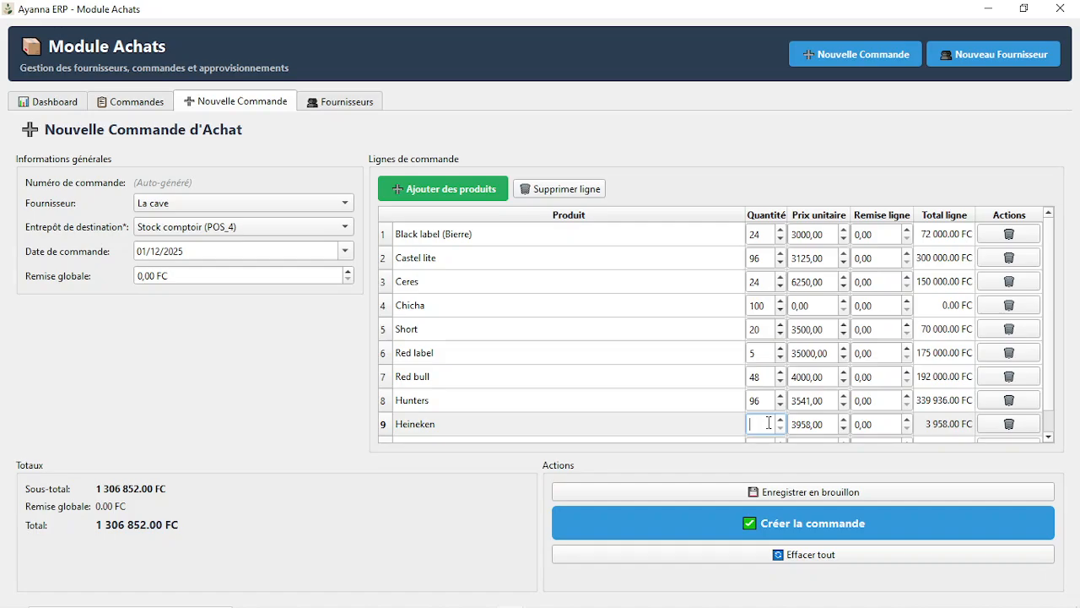
type("20")
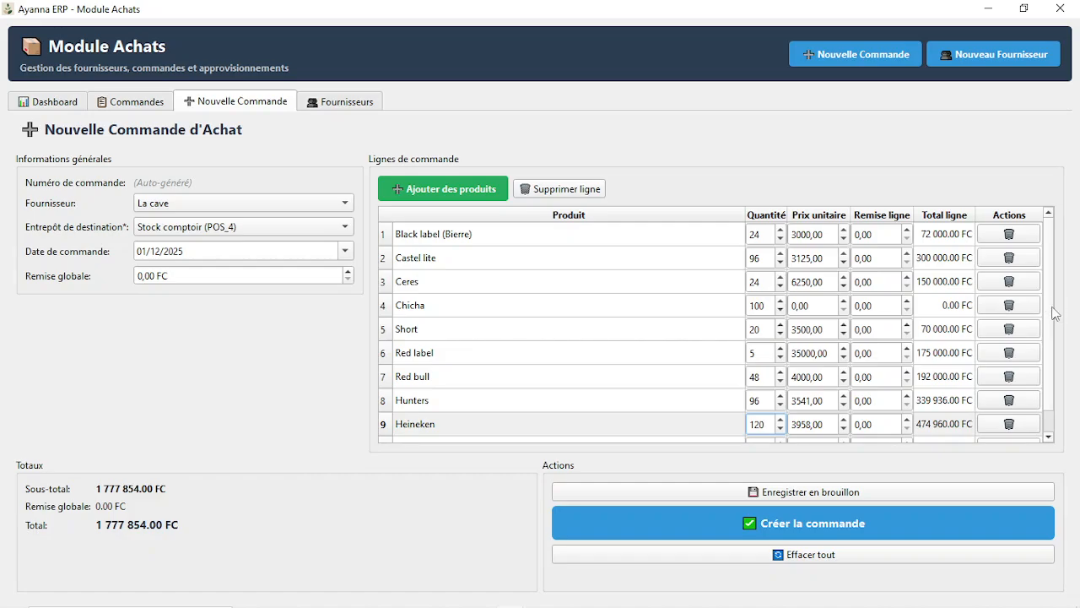
Set the Savanna quantity to 48 and create the La cave purchase order.
left_click_drag(1052, 308, 1050, 387)
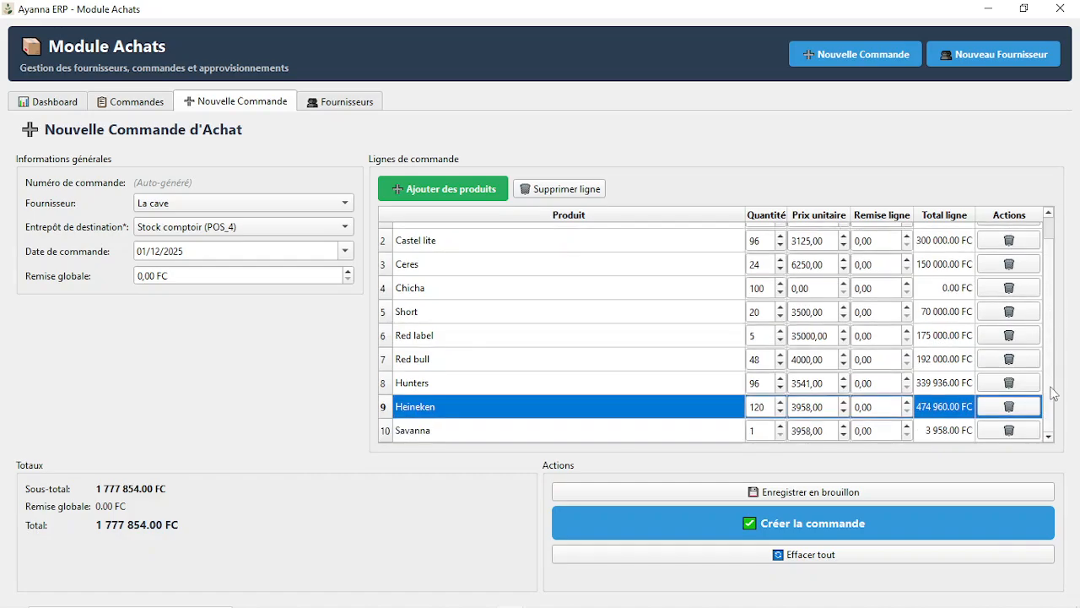
left_click(769, 432)
type("48")
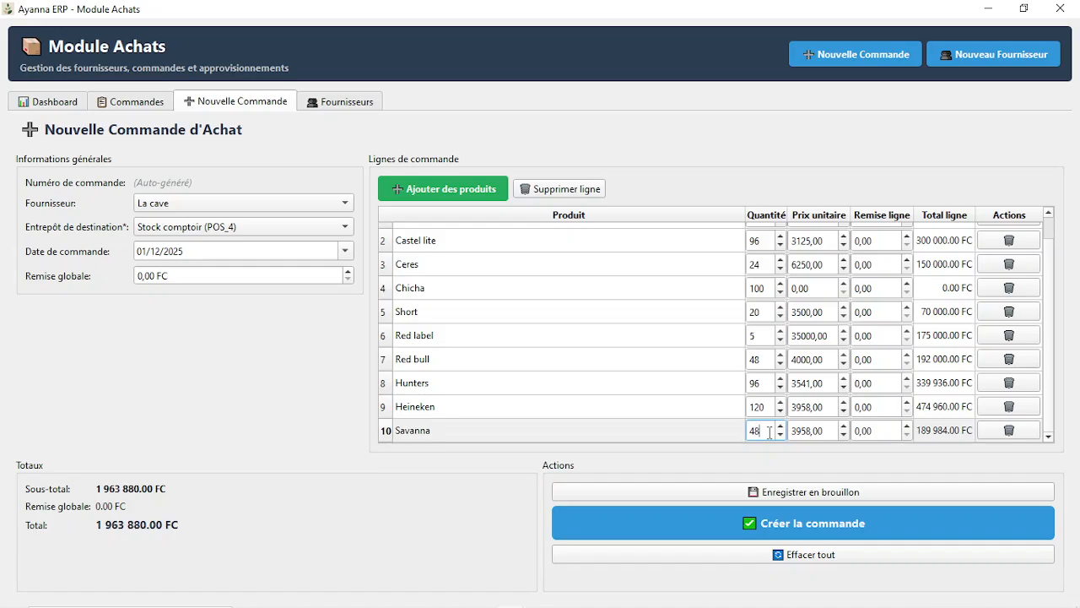
left_click(749, 521)
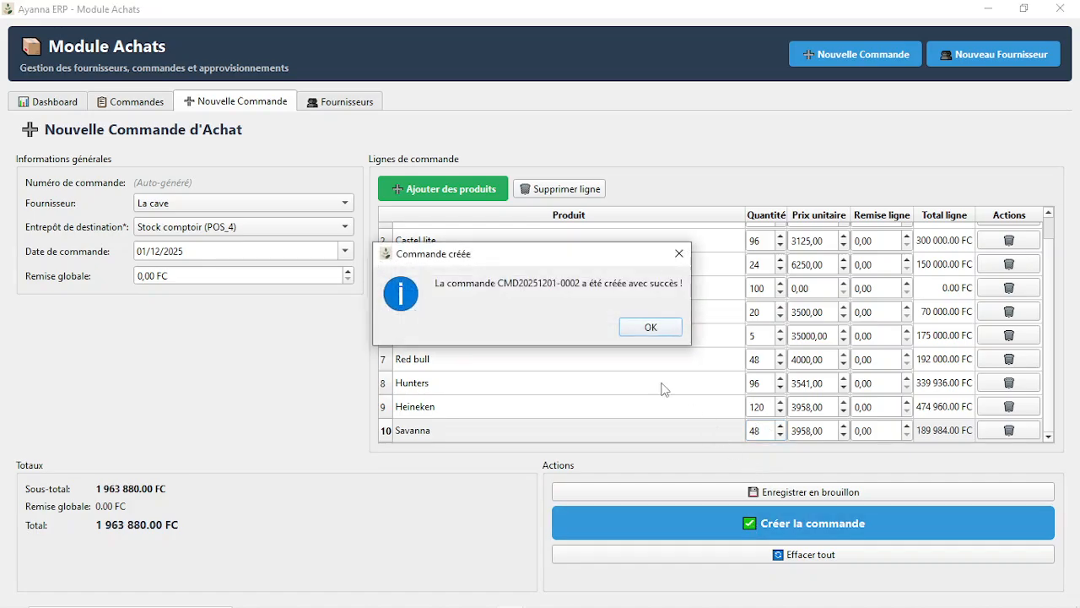
left_click(648, 333)
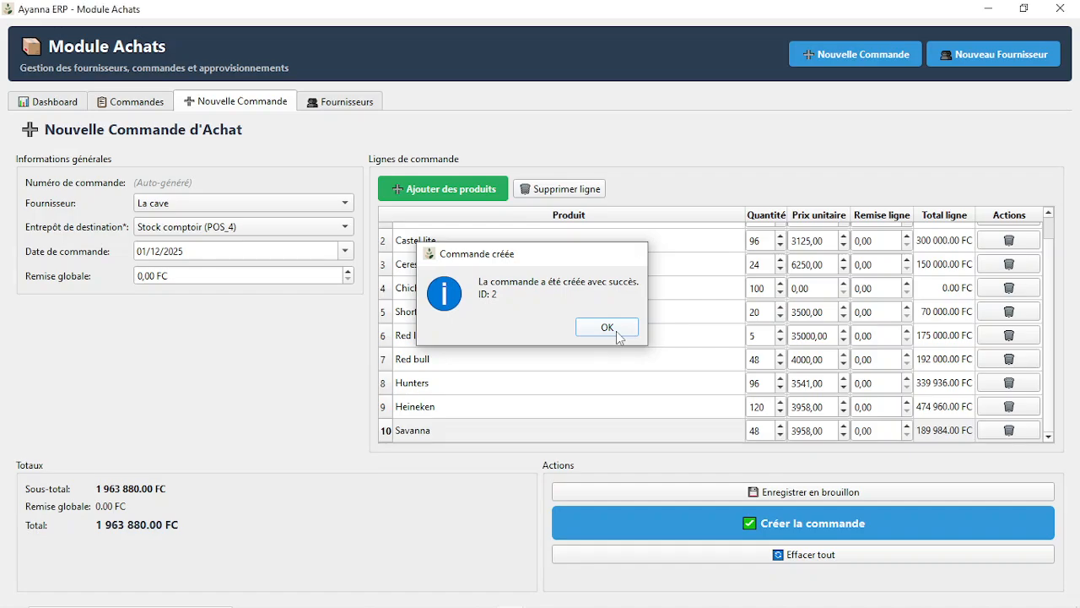
left_click(622, 333)
Start another purchase order with Bralima as the supplier.
left_click(276, 108)
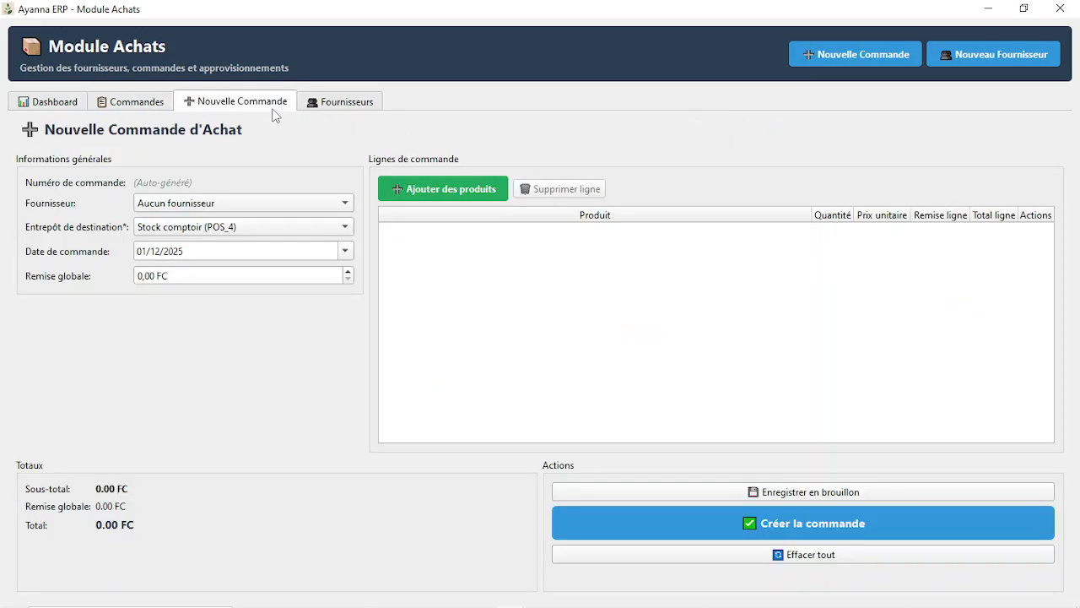
left_click(242, 214)
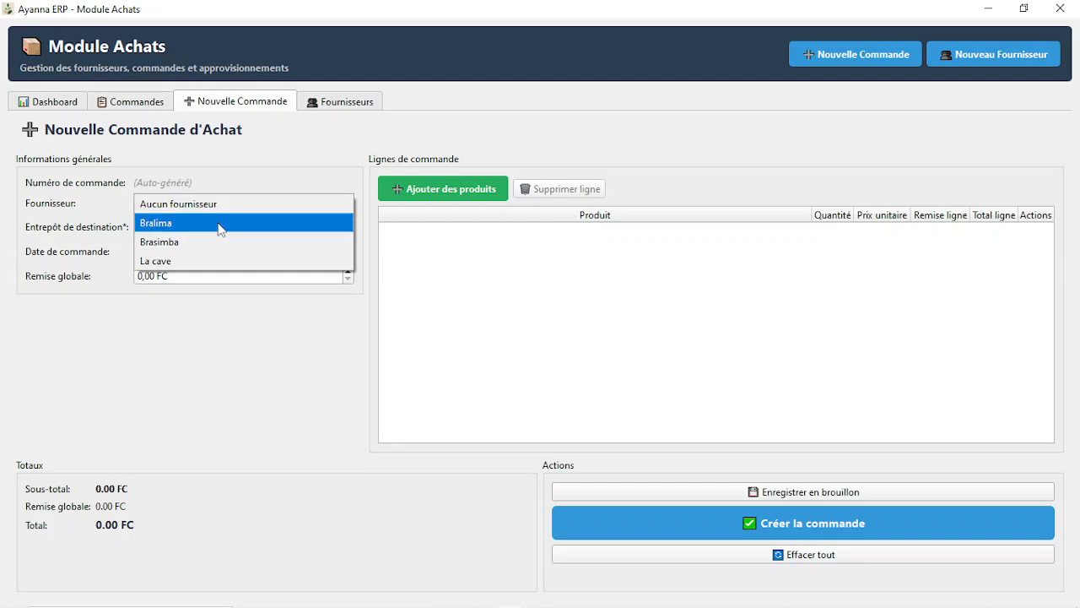
left_click(215, 225)
Open the product selection for the Bralima order, search for "su" and add Sucre bralima.
left_click(427, 194)
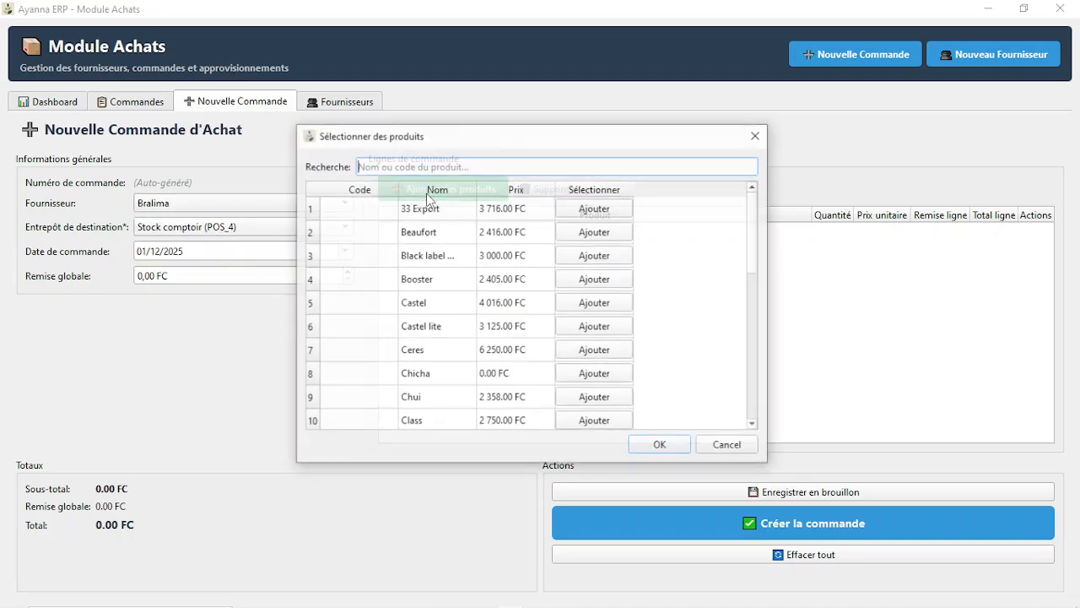
type("su")
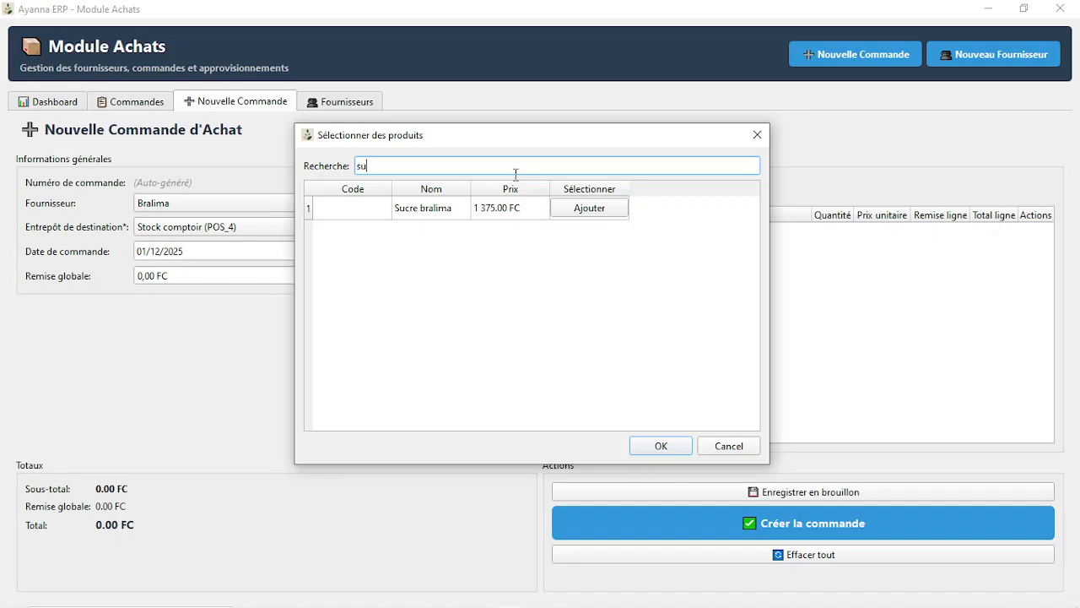
left_click(589, 208)
left_click(605, 321)
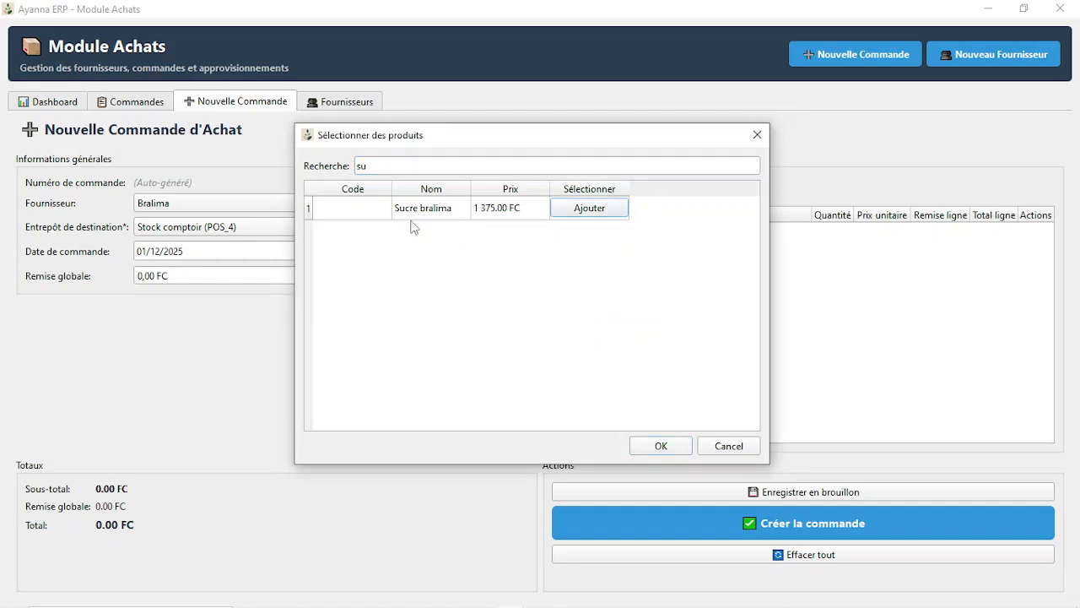
Search the product selection for "cla", add Class and transfer both products to the Bralima order.
left_click(412, 165)
key("BackSpace")
key("BackSpace")
type("cla")
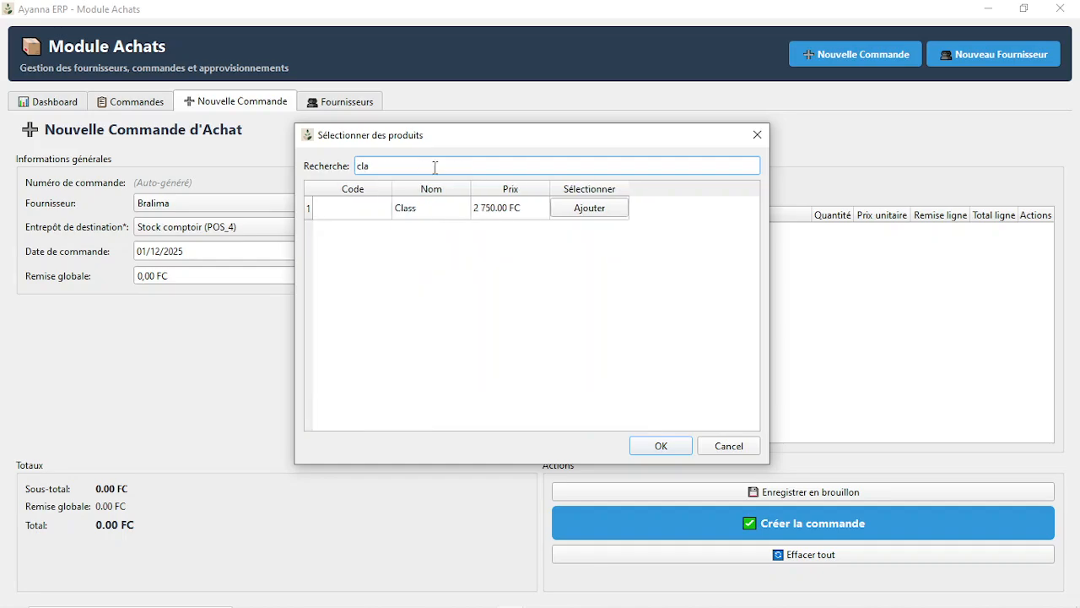
left_click(566, 212)
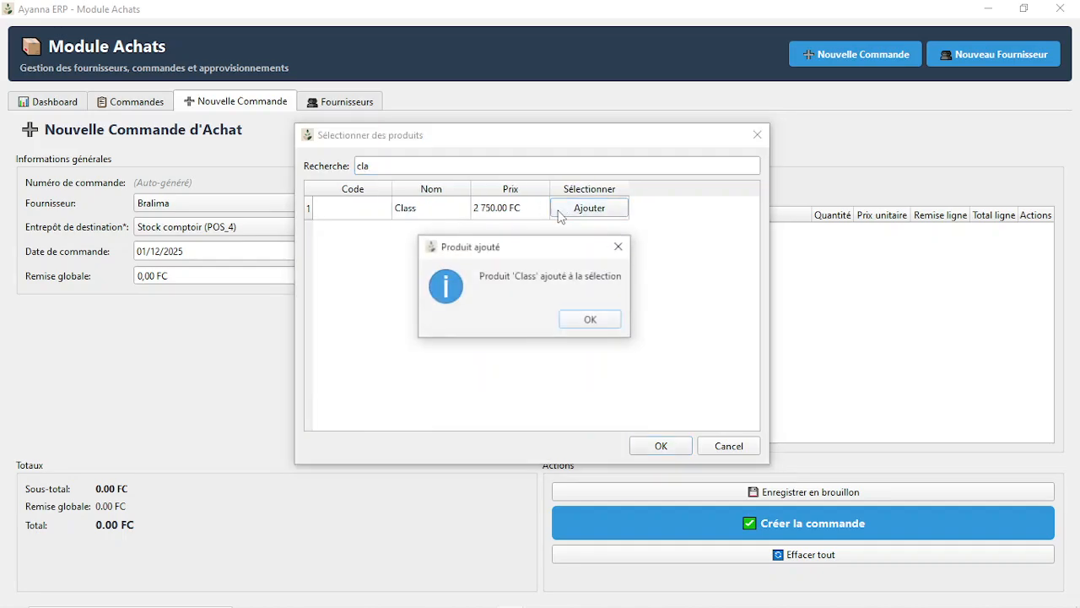
left_click(595, 321)
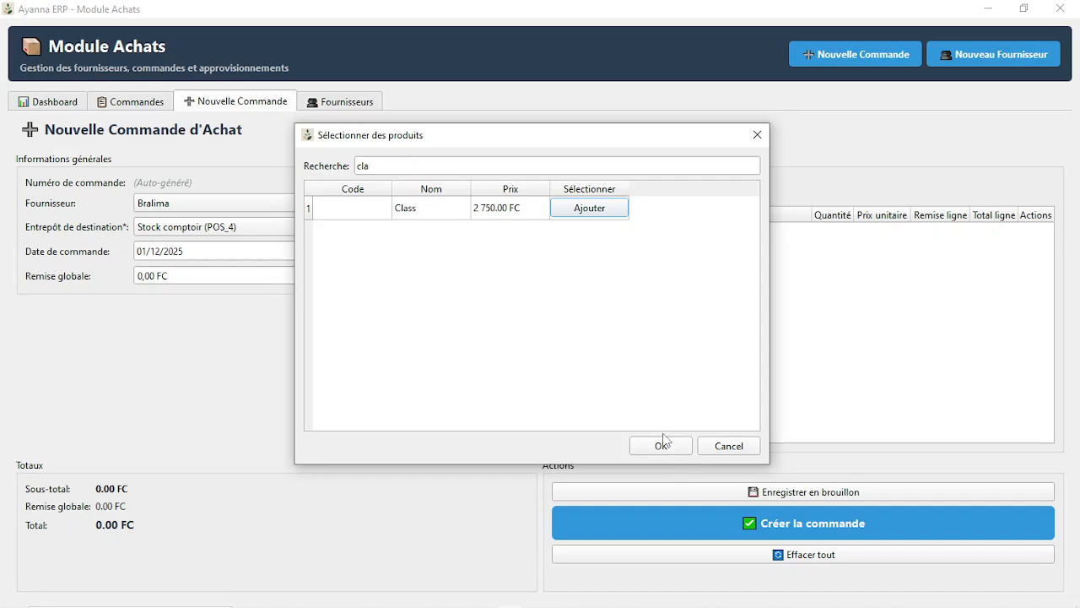
left_click(658, 444)
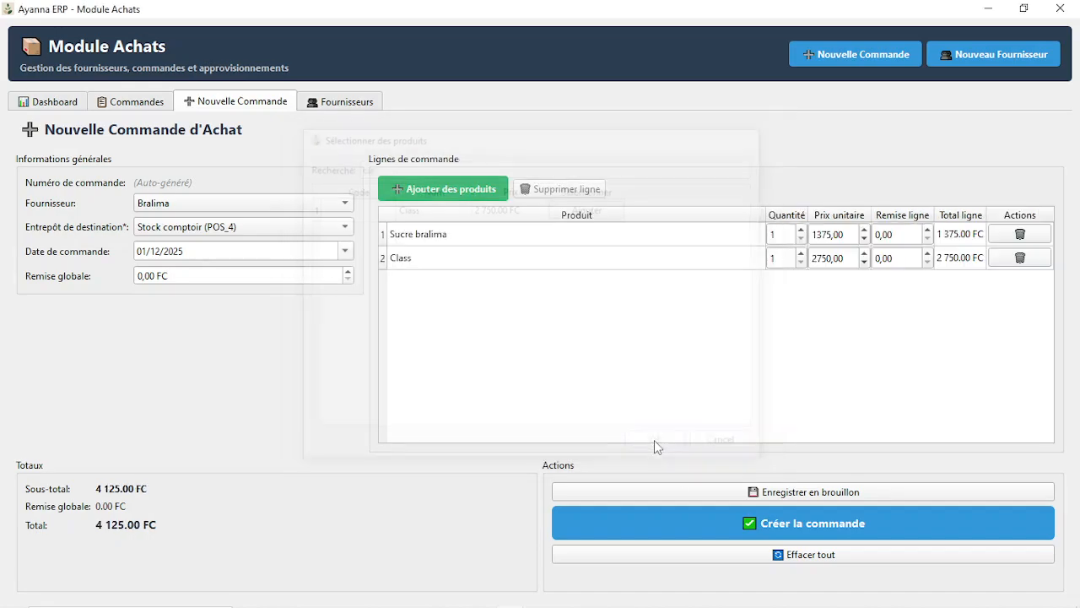
Set the Bralima order quantities to 48 for Sucre bralima and 12 for Class.
left_click(785, 236)
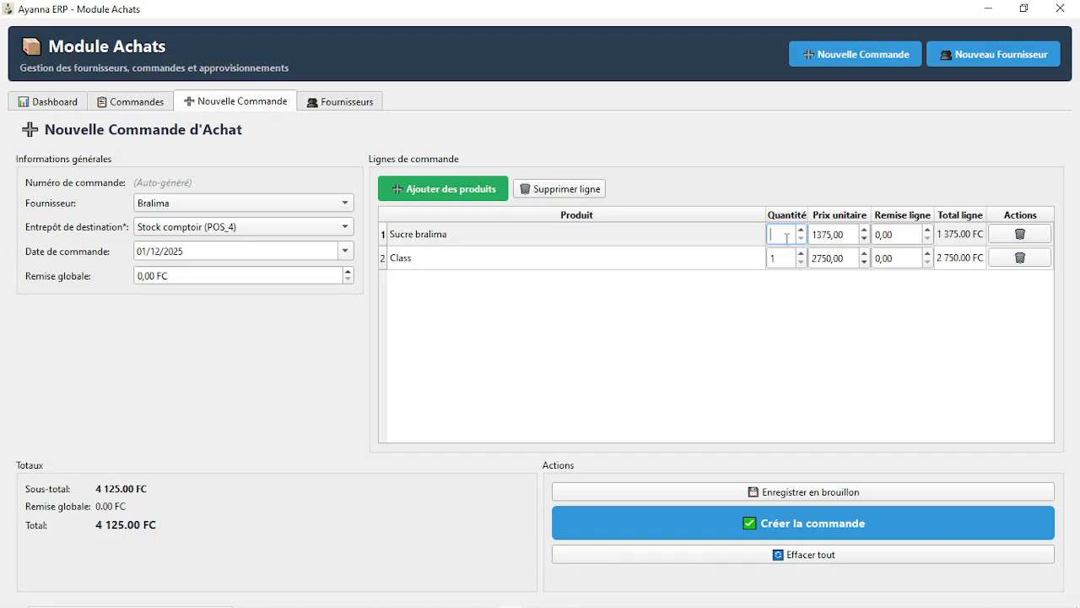
type("24")
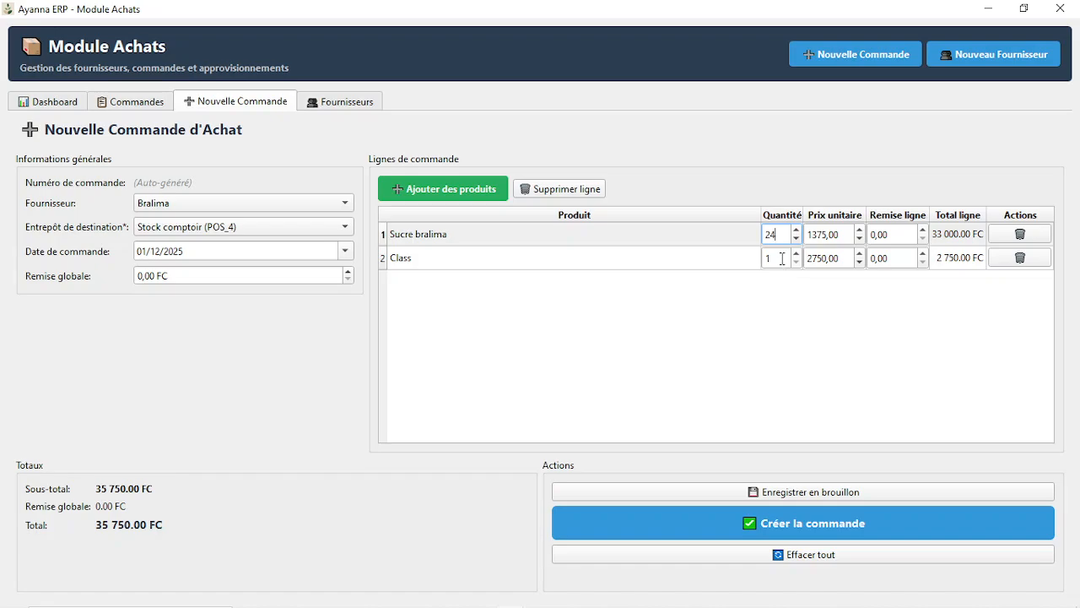
left_click(782, 259)
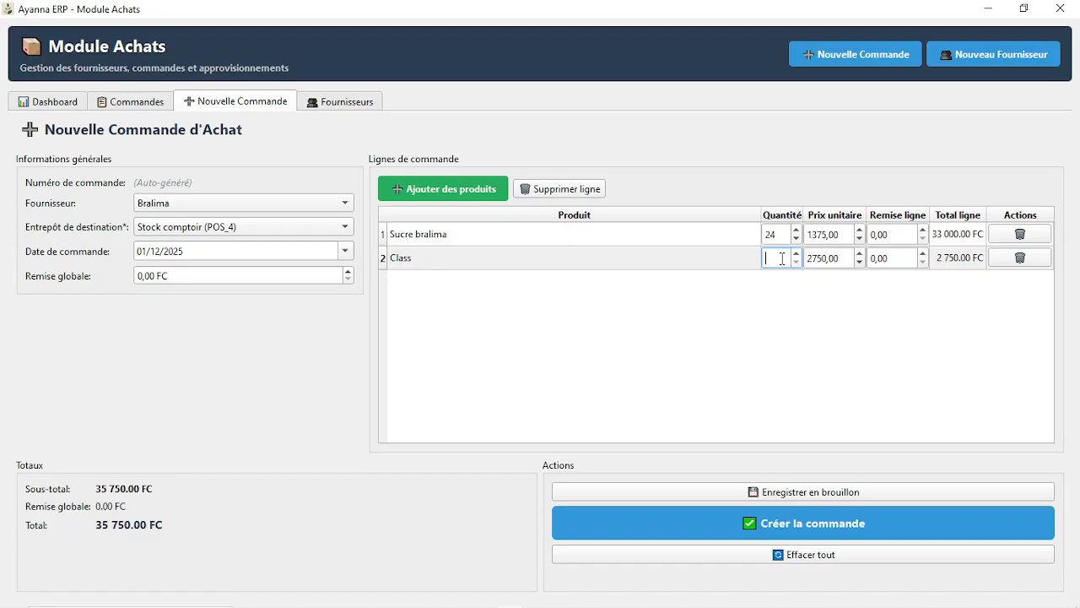
type("12")
left_click(781, 239)
key("BackSpace")
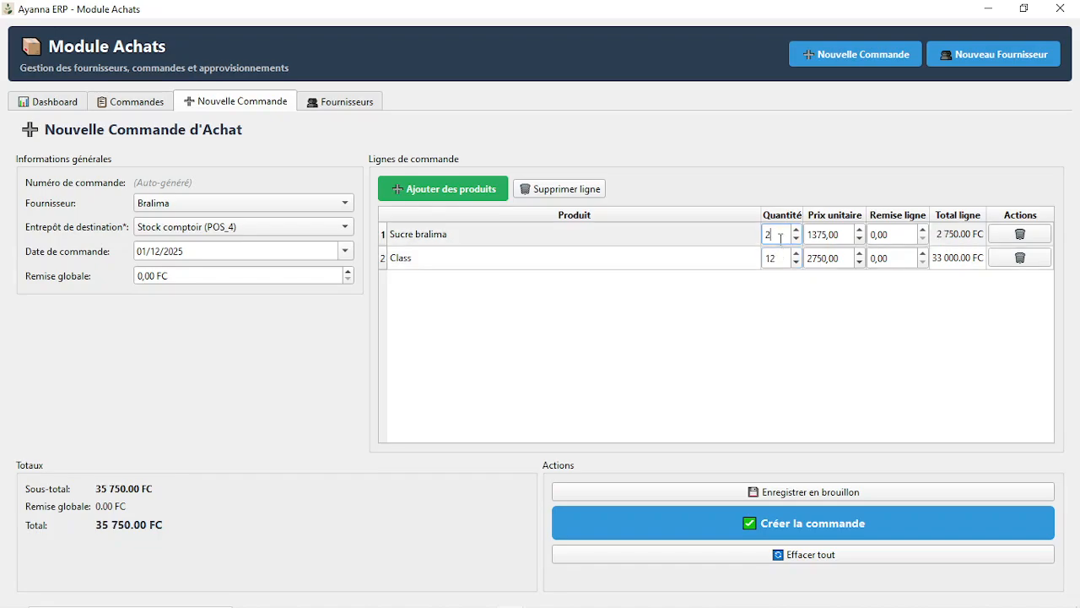
type("48")
left_click(802, 365)
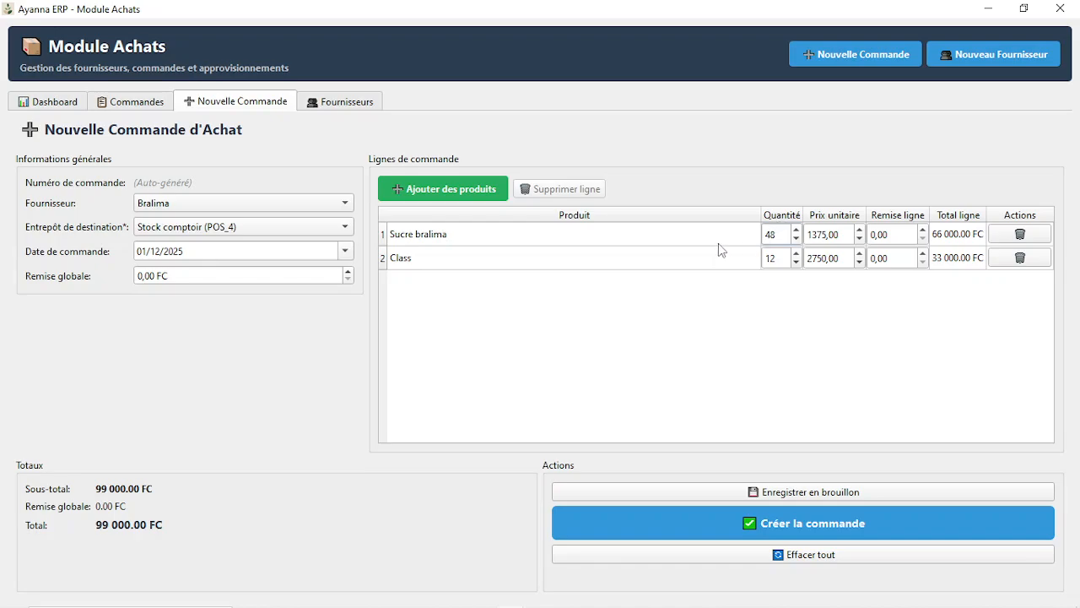
Create the Bralima purchase order from the entered Sucre bralima and Class lines.
left_click(603, 523)
left_click(630, 330)
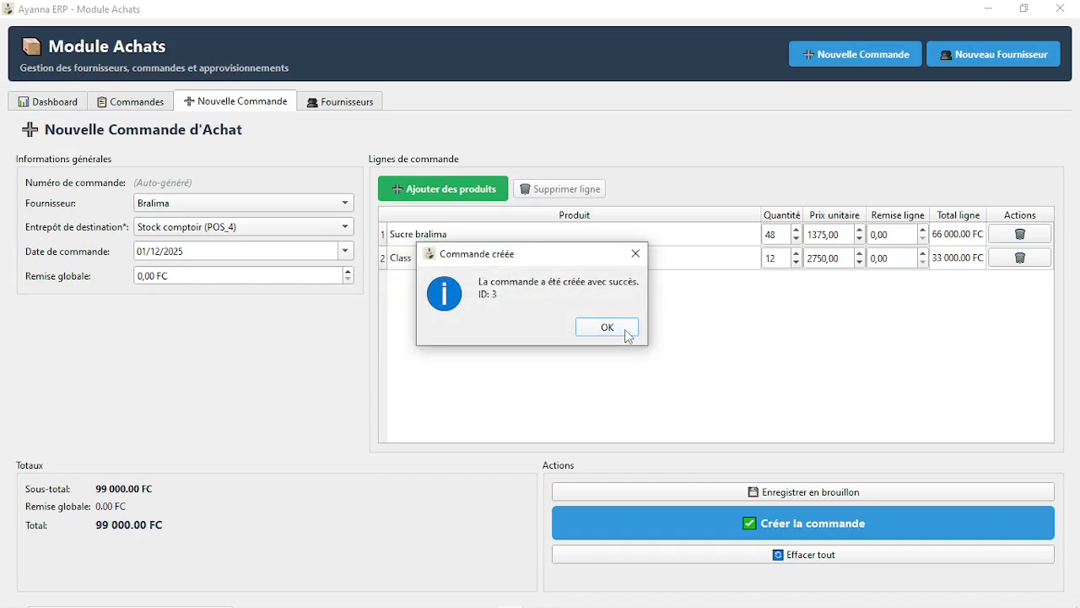
left_click(628, 330)
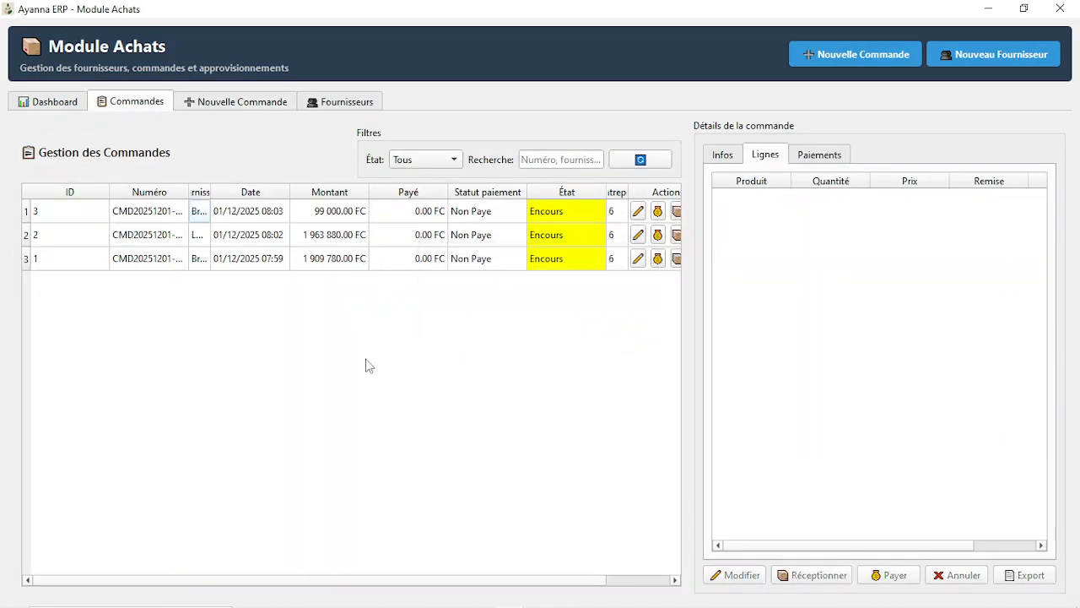
left_click(390, 212)
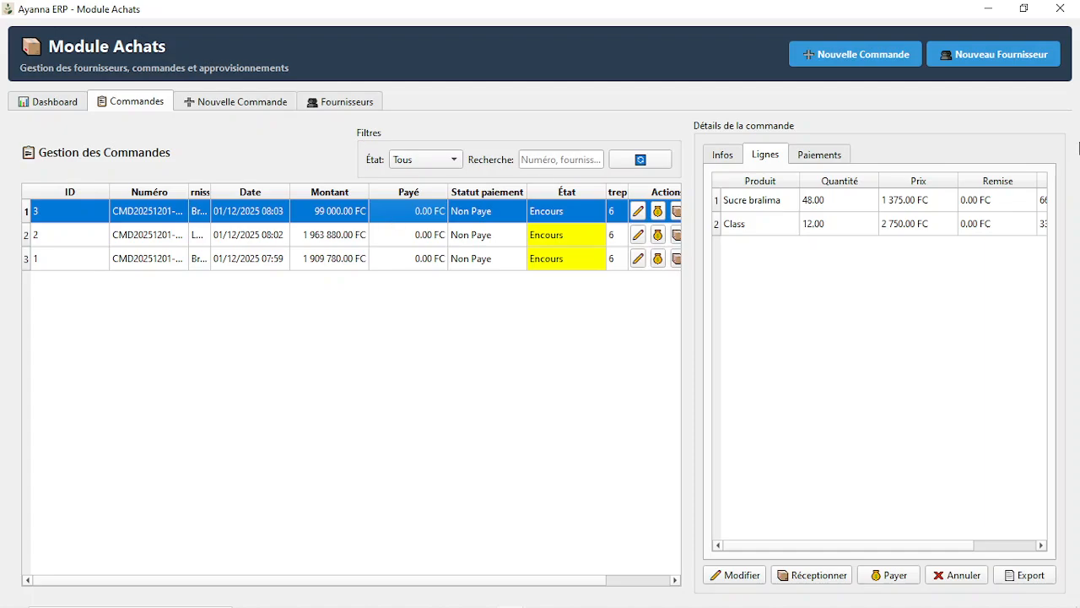
left_click(818, 577)
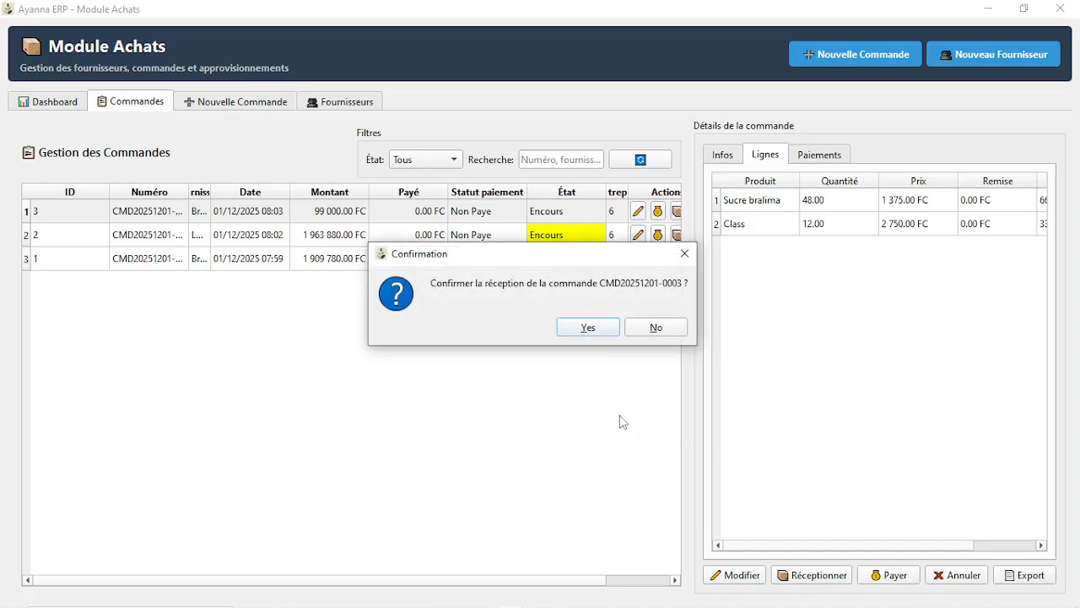
left_click(684, 253)
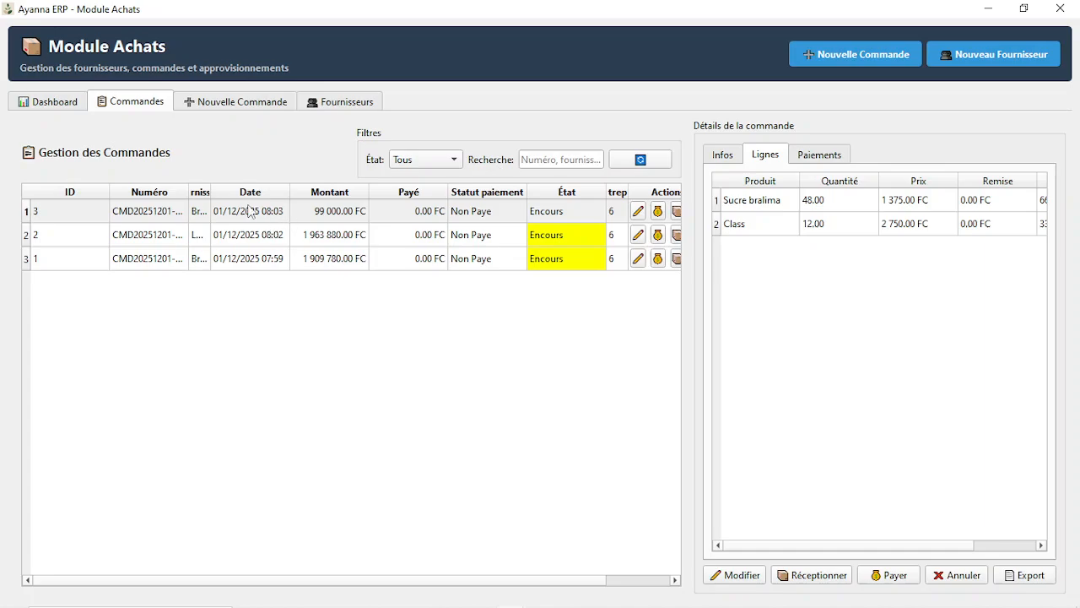
Narrow the ID column of the orders list so the supplier and action columns fit.
left_click(103, 205)
left_click_drag(108, 194, 51, 198)
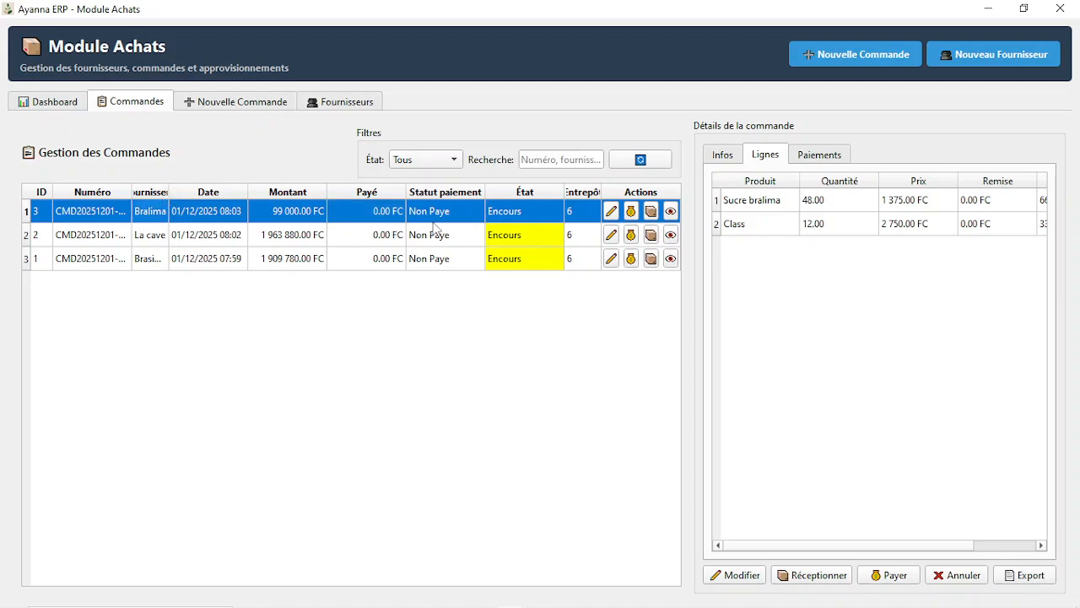
Examine the Bralima order's information, product lines and payments, plus the information for the La cave and Brasimba orders.
left_click(724, 156)
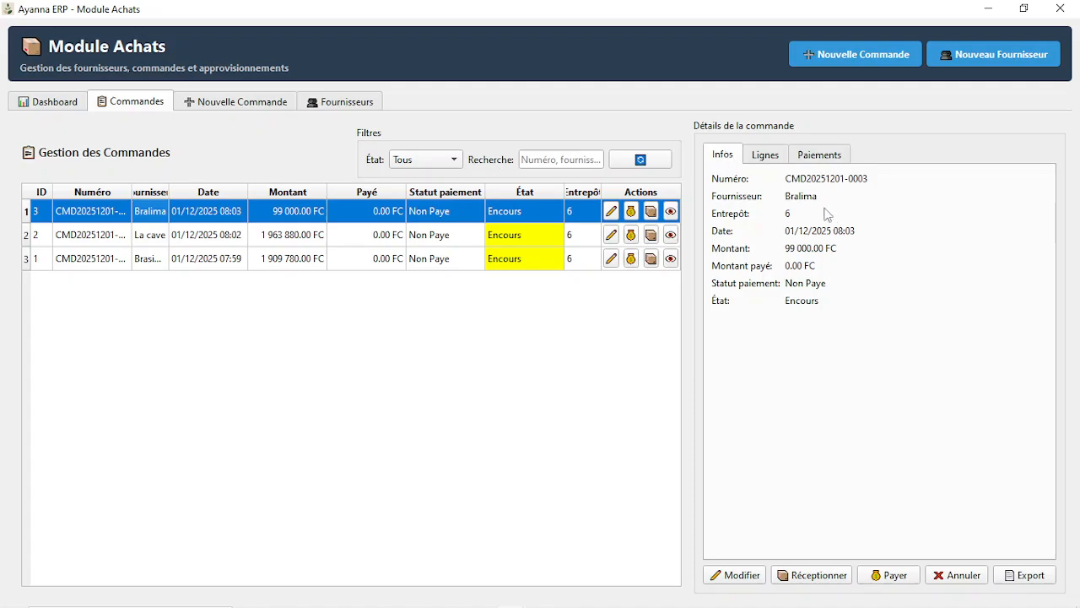
left_click(765, 156)
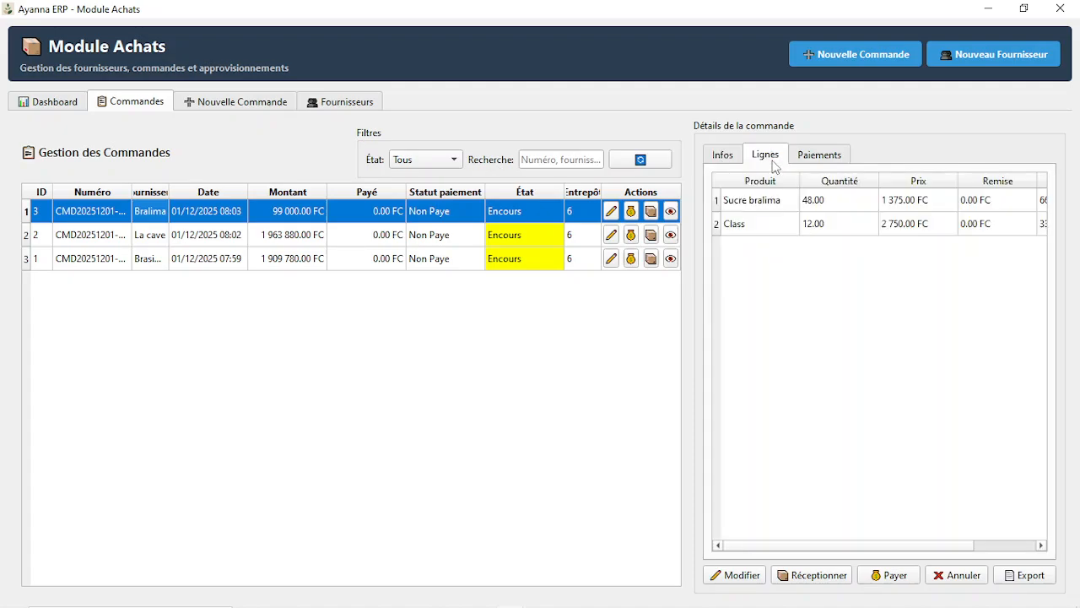
left_click(819, 159)
left_click(768, 161)
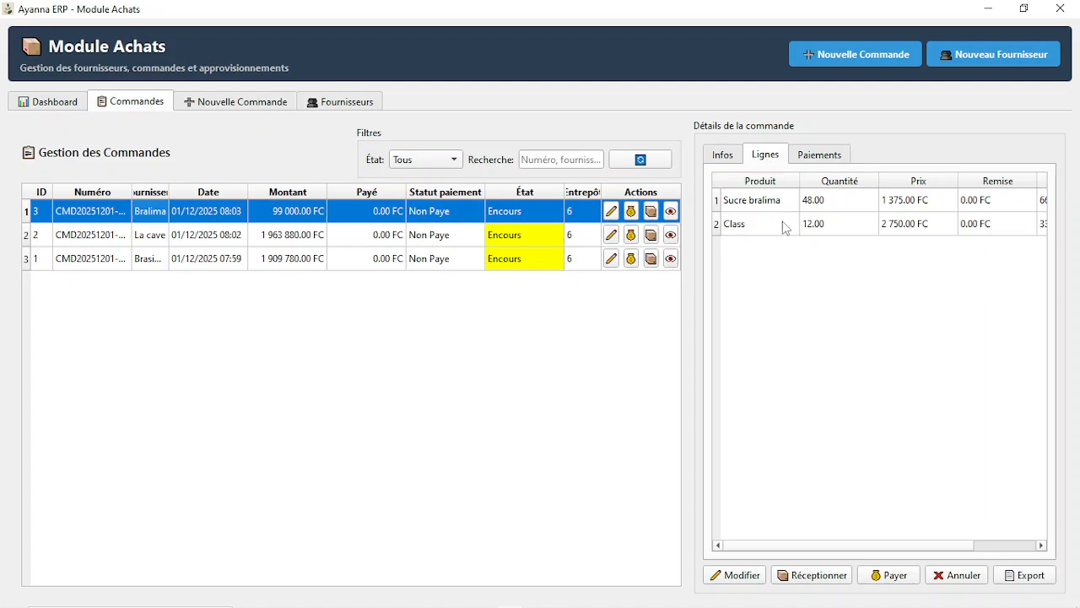
left_click(721, 163)
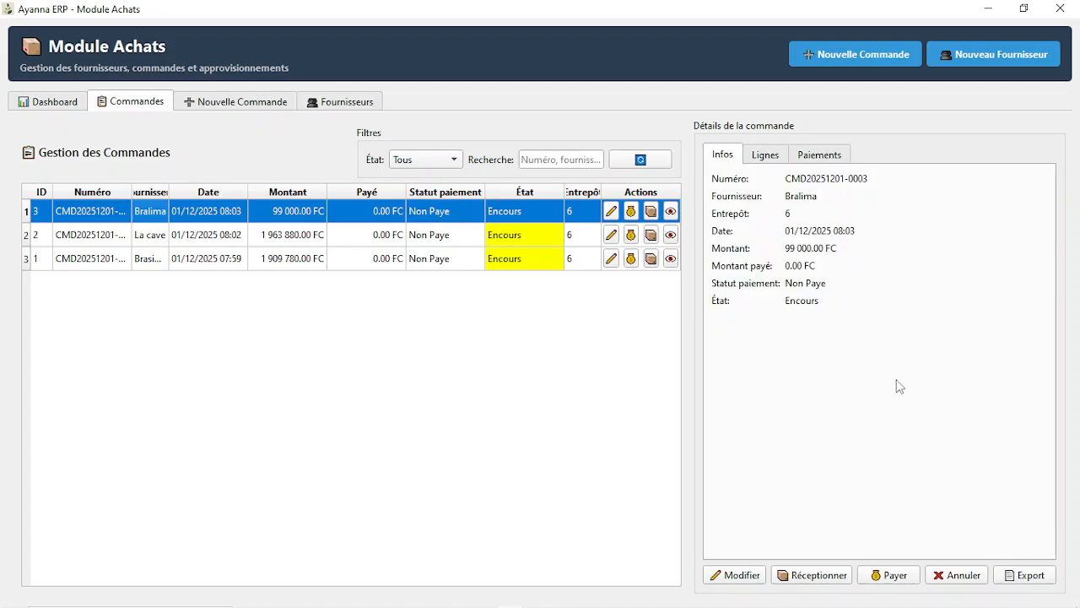
left_click(255, 241)
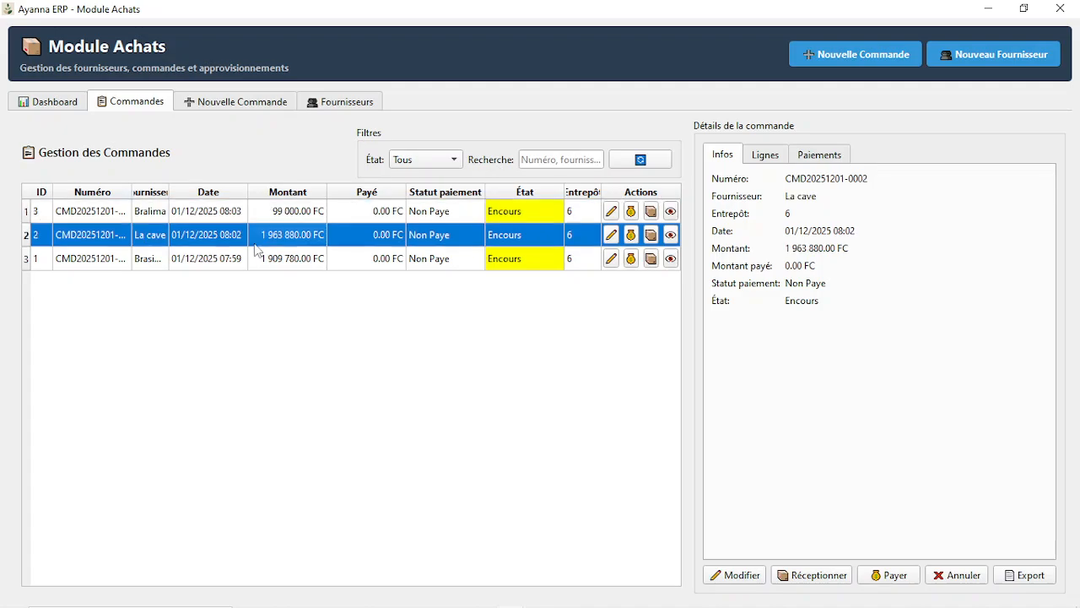
left_click(280, 263)
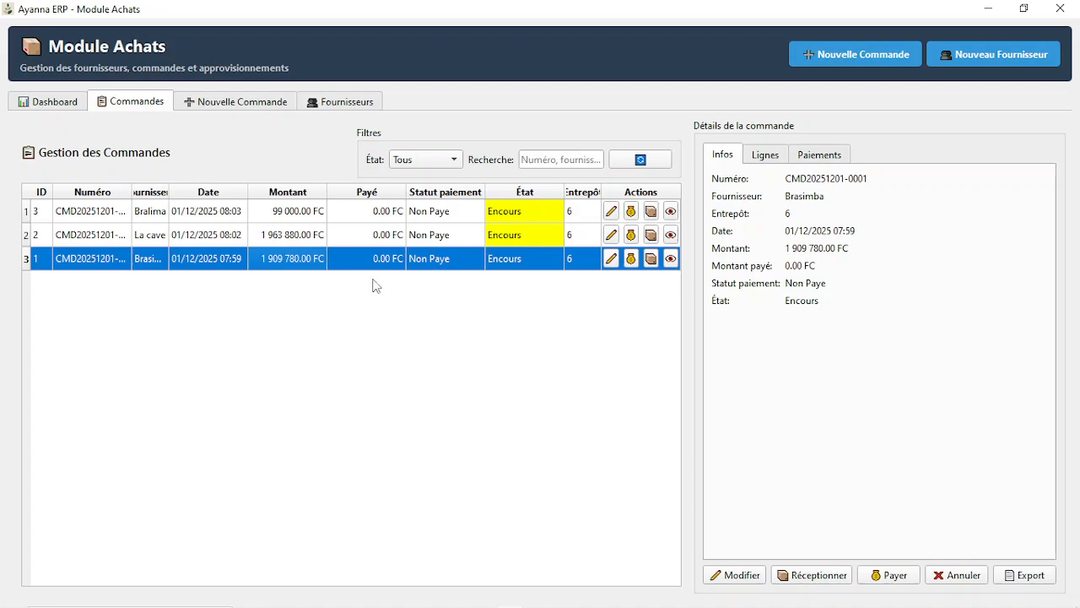
Record the full payment of 99 000 FC for the Bralima order.
left_click(313, 220)
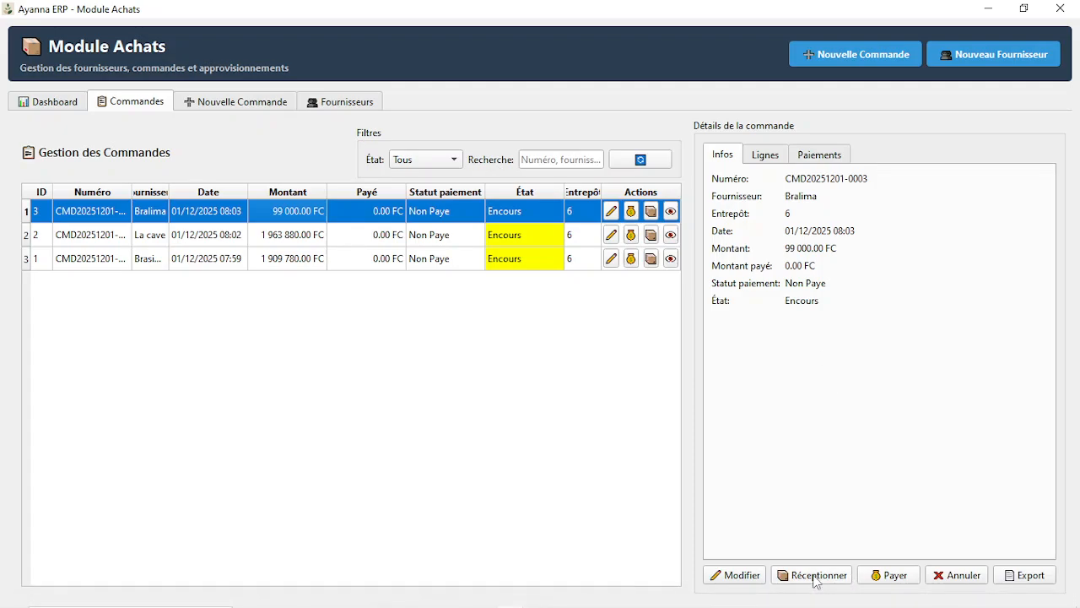
left_click(895, 576)
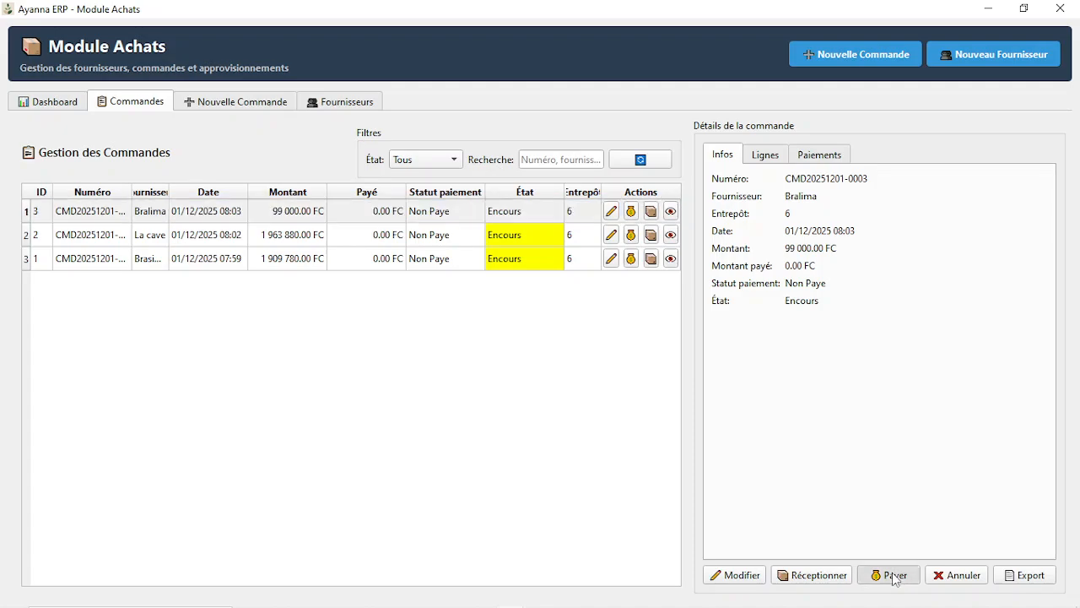
left_click(596, 414)
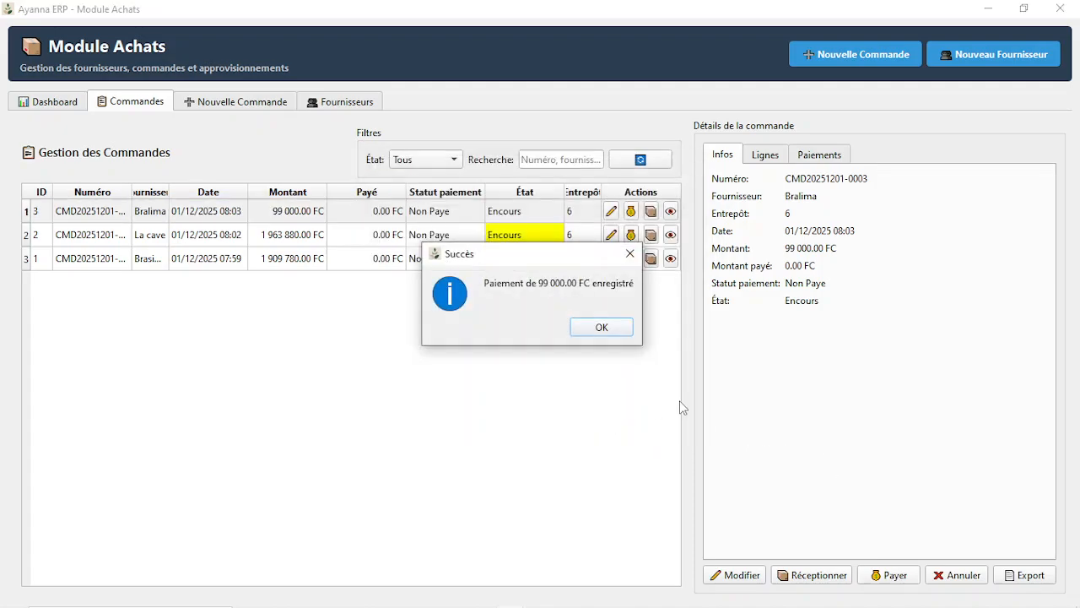
left_click(613, 331)
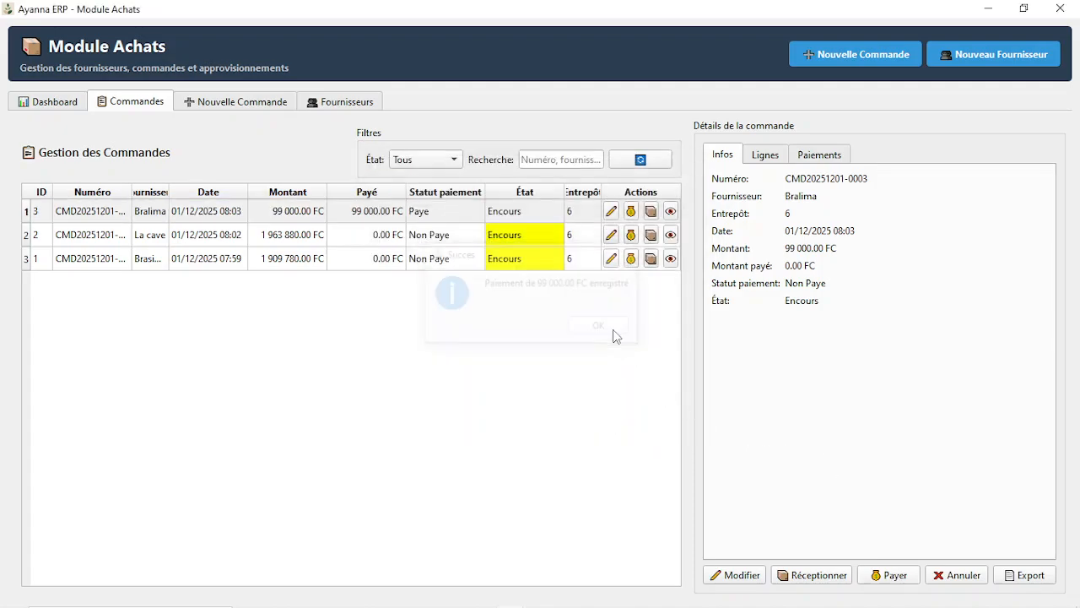
Record the full payment of 1 963 880 FC for the La cave order with Espèces as the payment mode.
left_click(301, 245)
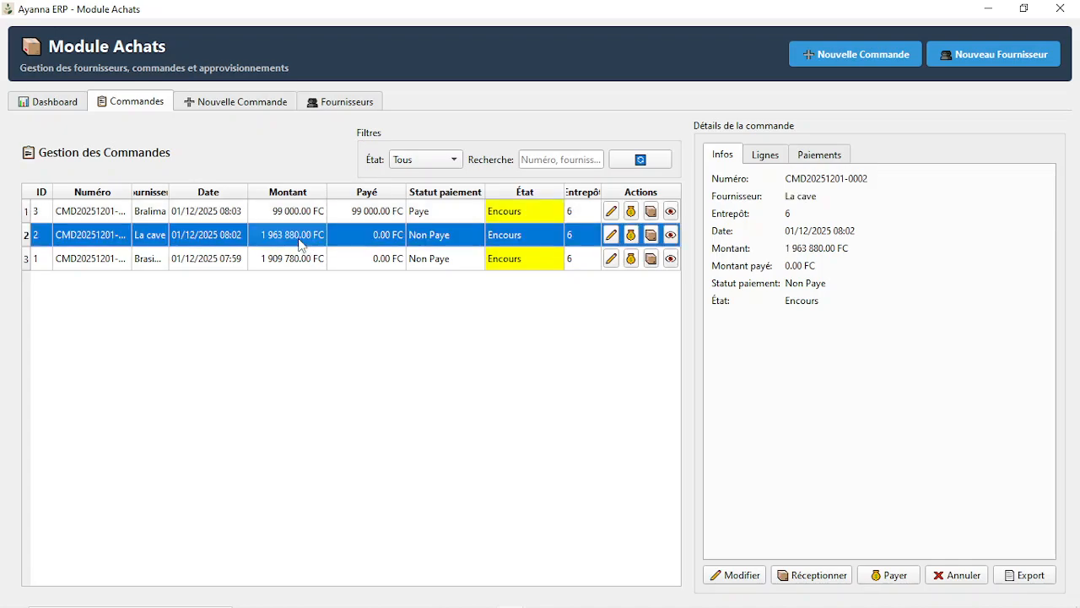
left_click(878, 577)
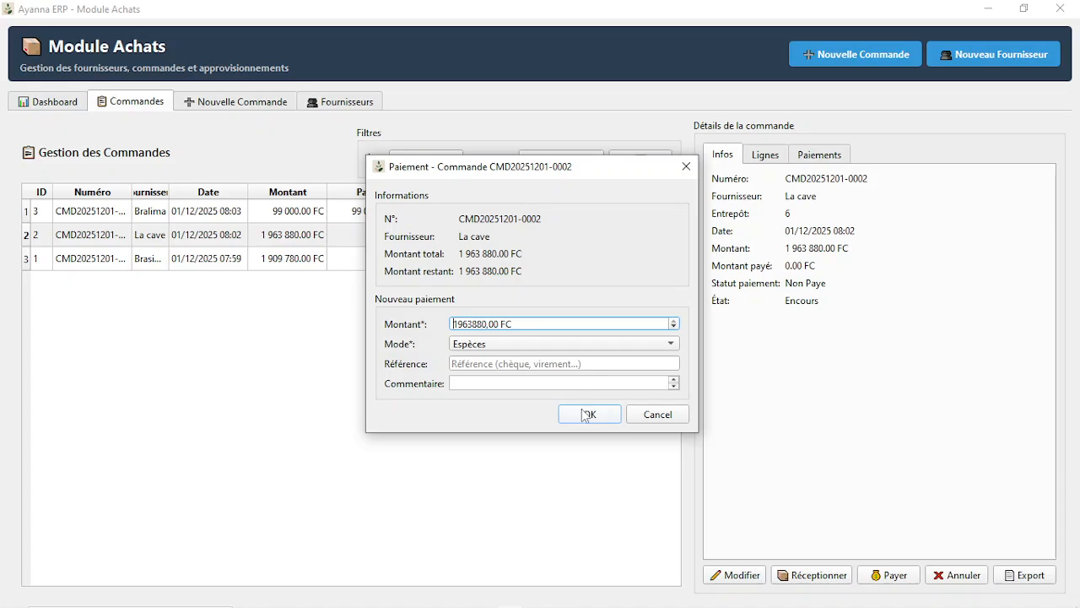
left_click(585, 413)
left_click(631, 328)
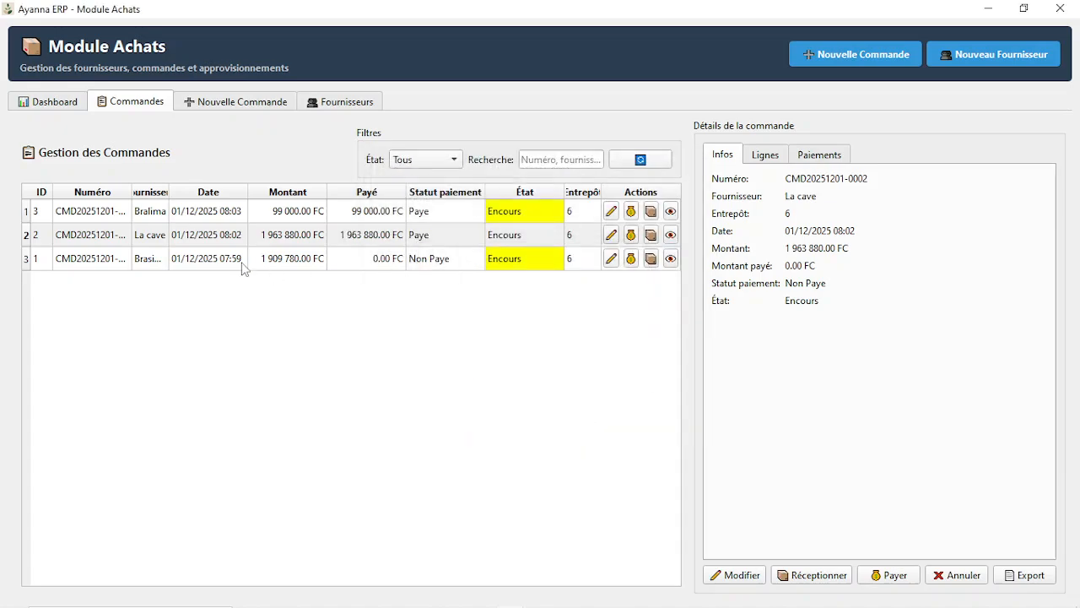
Record the full payment of 1 909 780 FC for the Brasimba order.
left_click(243, 264)
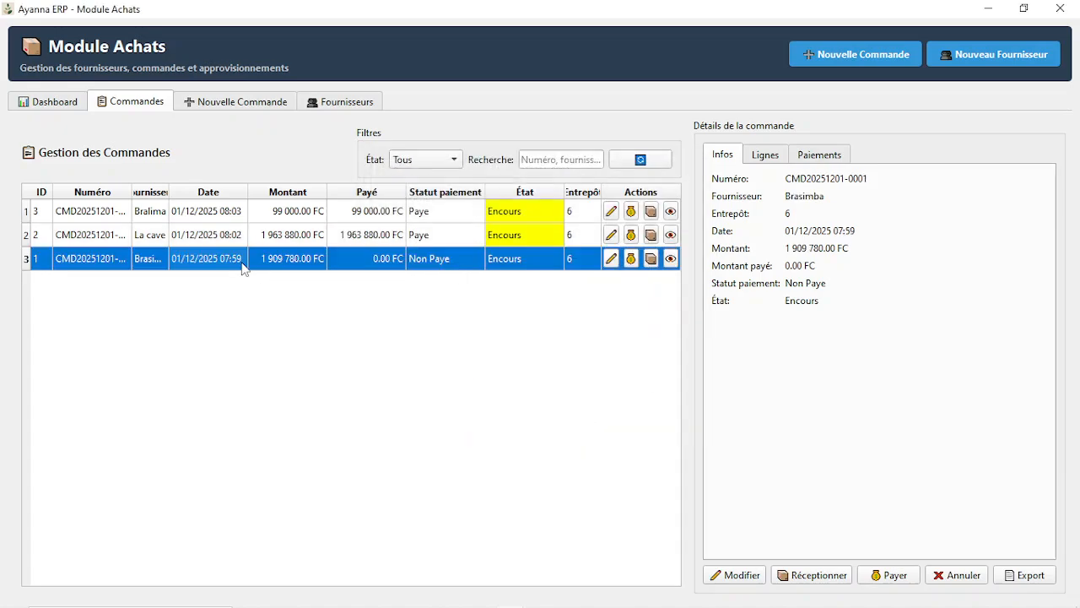
left_click(881, 576)
left_click(605, 413)
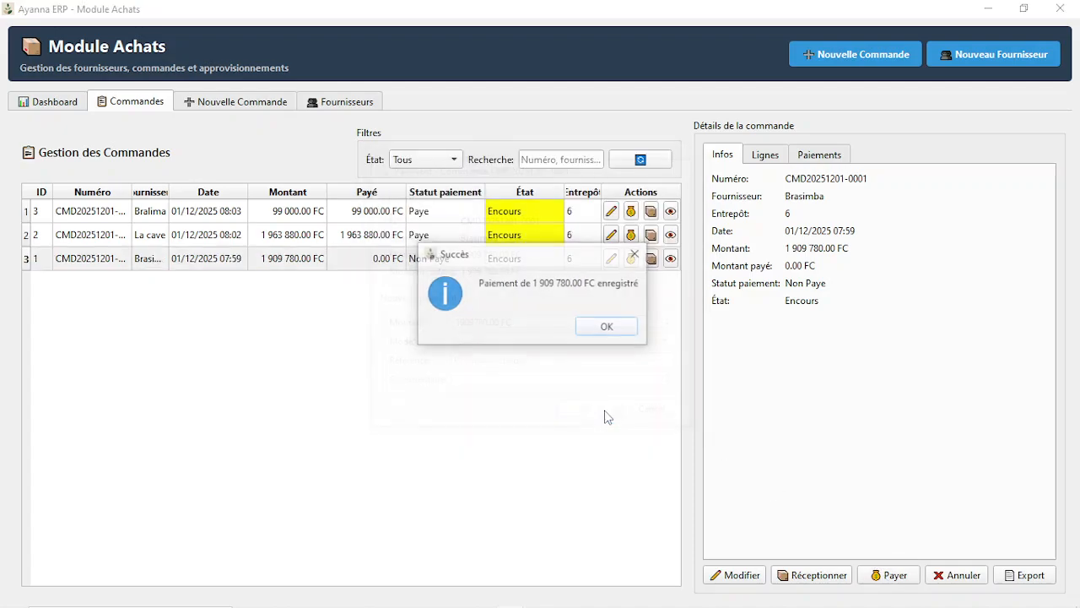
left_click(609, 329)
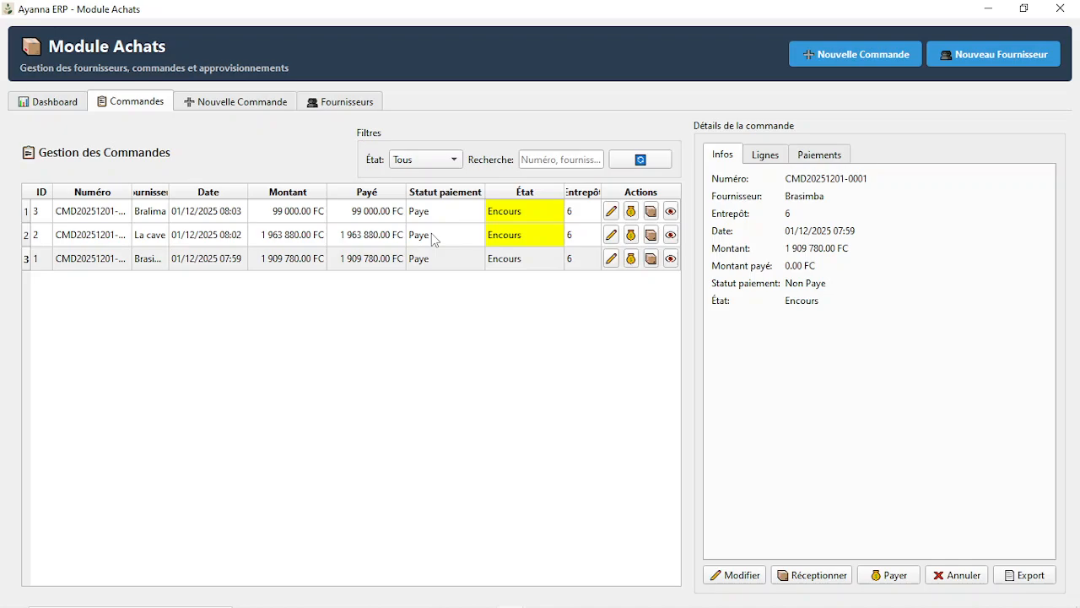
Mark the paid Bralima order as received and confirm the reception.
left_click(374, 216)
left_click(799, 576)
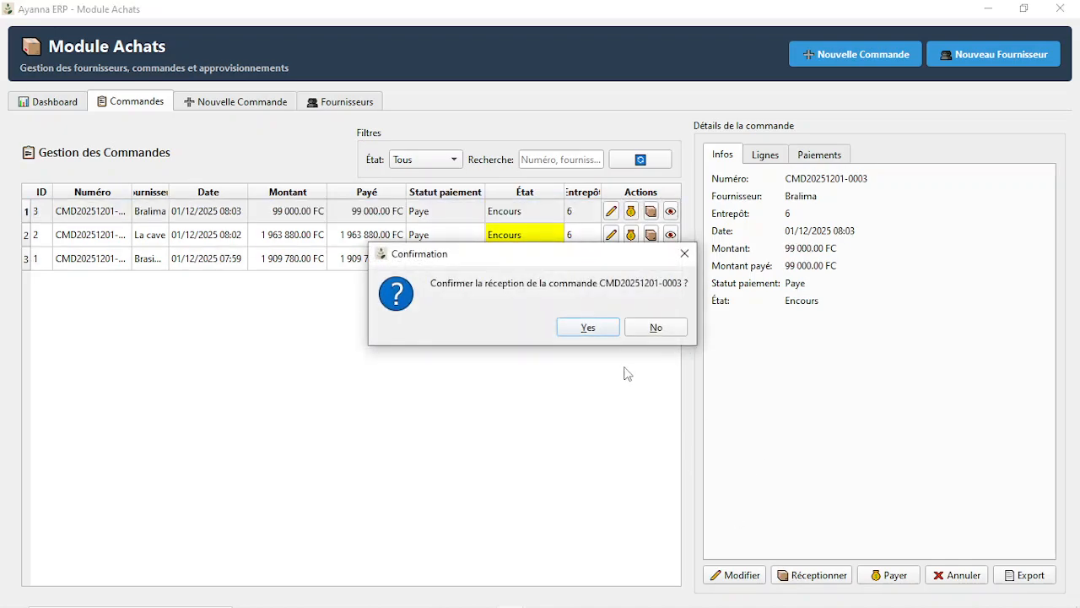
left_click(585, 327)
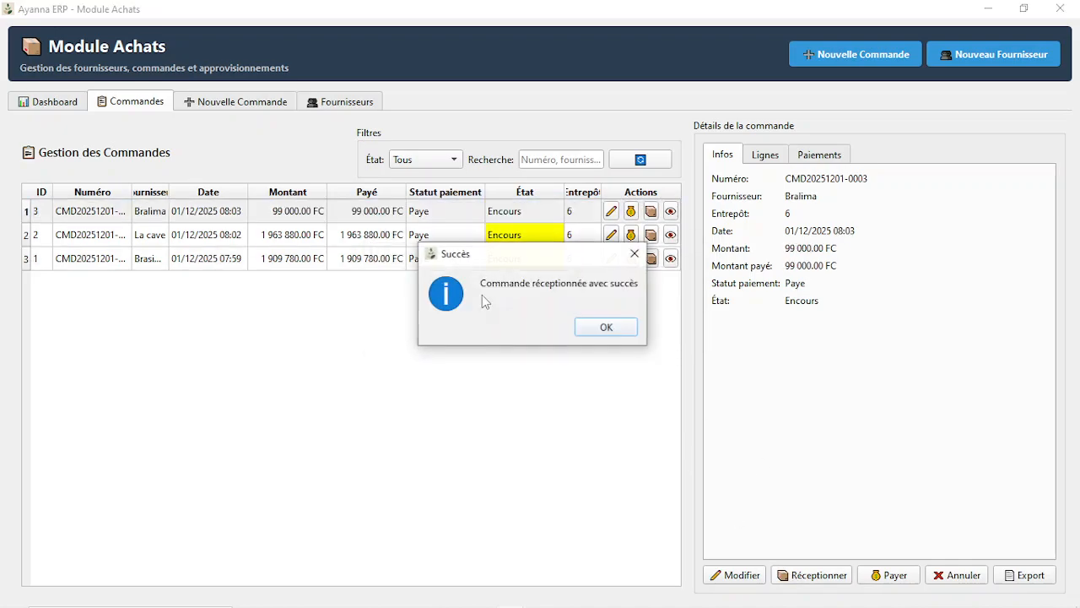
left_click(606, 327)
Mark the paid La cave order as received and confirm the reception.
left_click(265, 235)
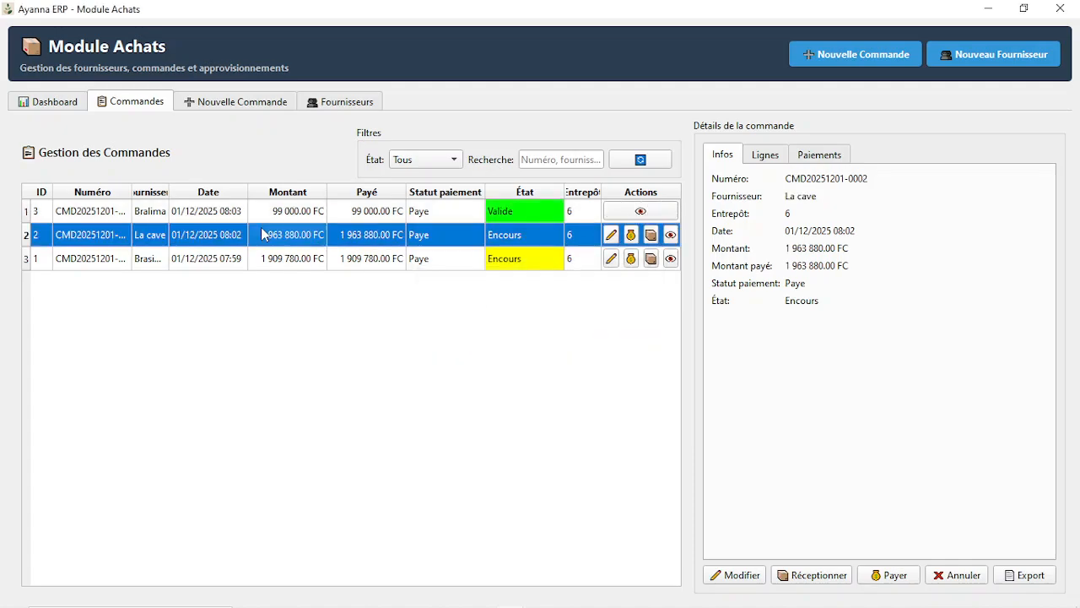
left_click(814, 576)
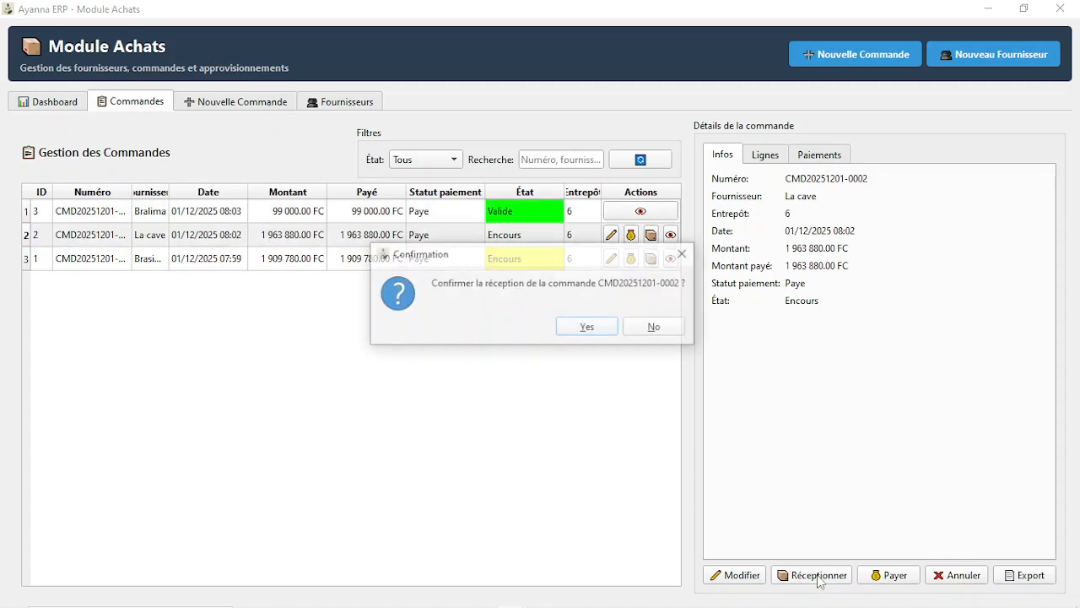
left_click(578, 328)
left_click(621, 331)
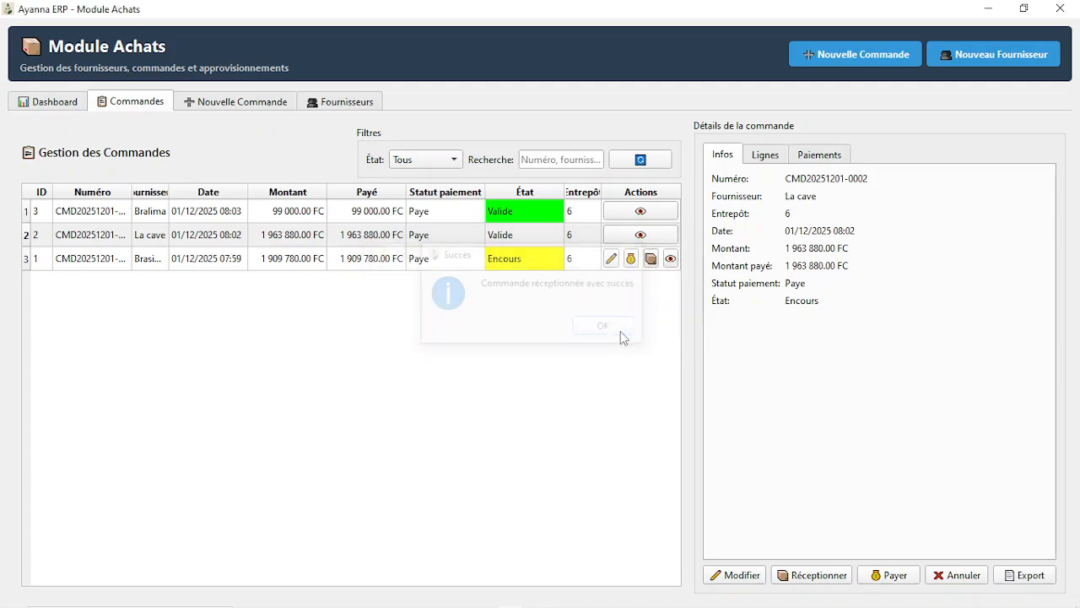
Mark the paid Brasimba order as received and confirm the reception.
left_click(323, 268)
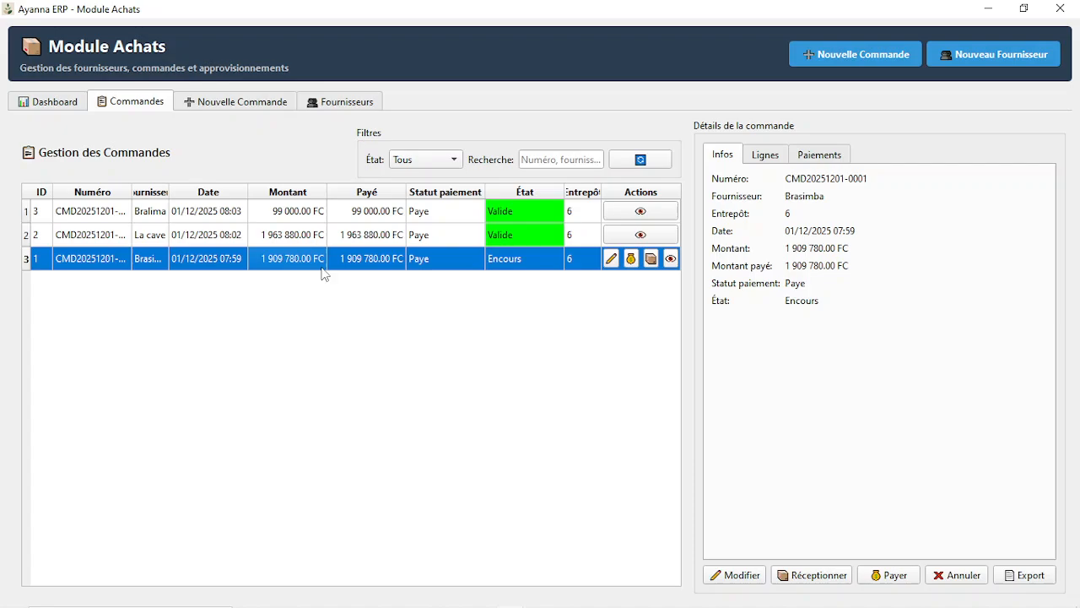
left_click(814, 576)
left_click(594, 330)
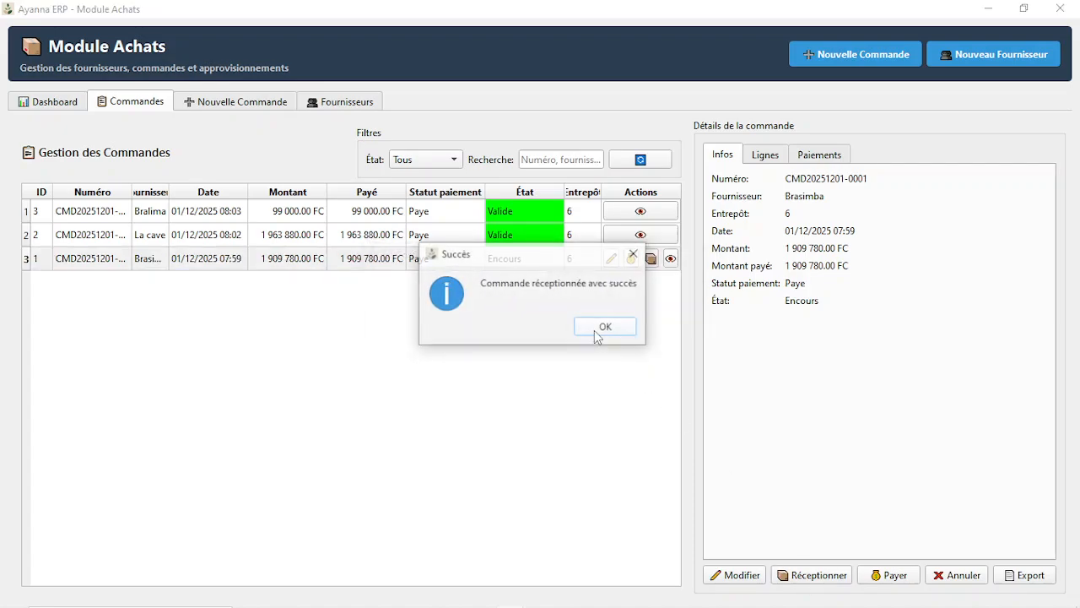
left_click(615, 332)
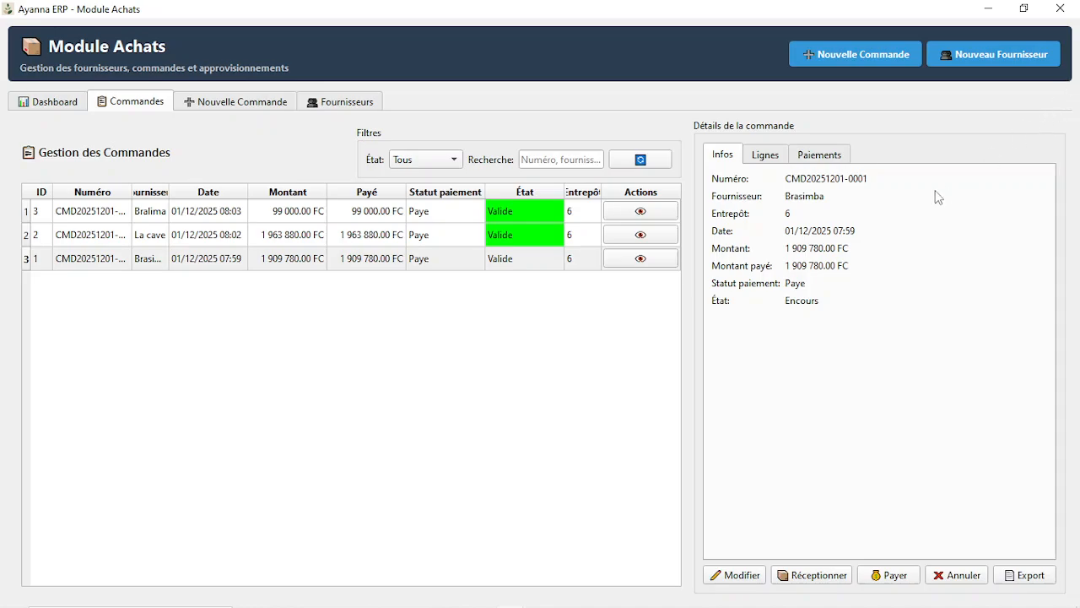
Close the purchasing module and refresh the product list in the Restaurant/Bar module.
mouse_move(953, 604)
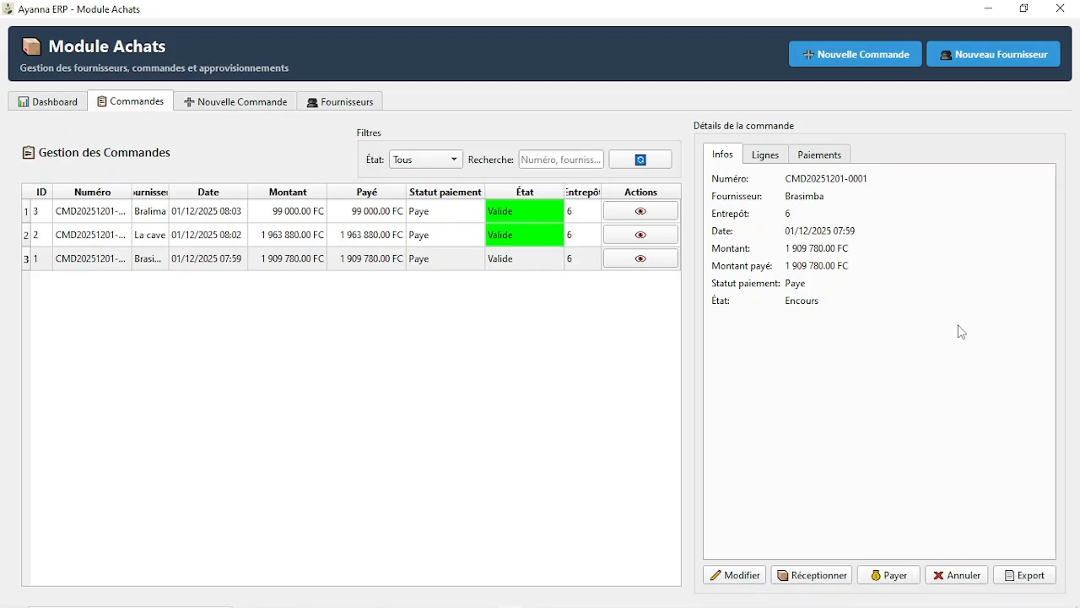
left_click(1058, 9)
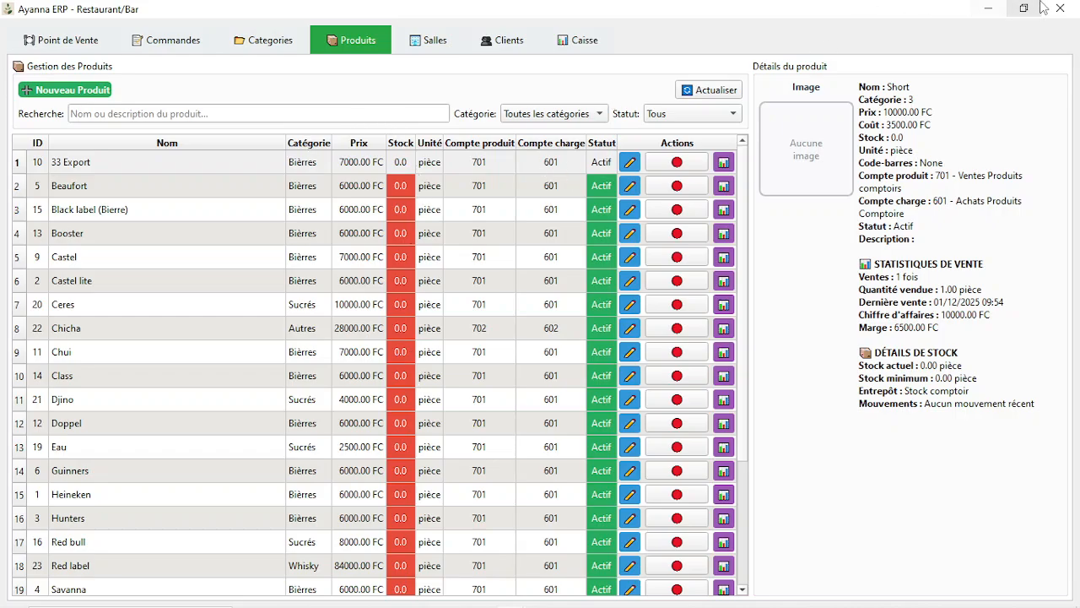
left_click(716, 93)
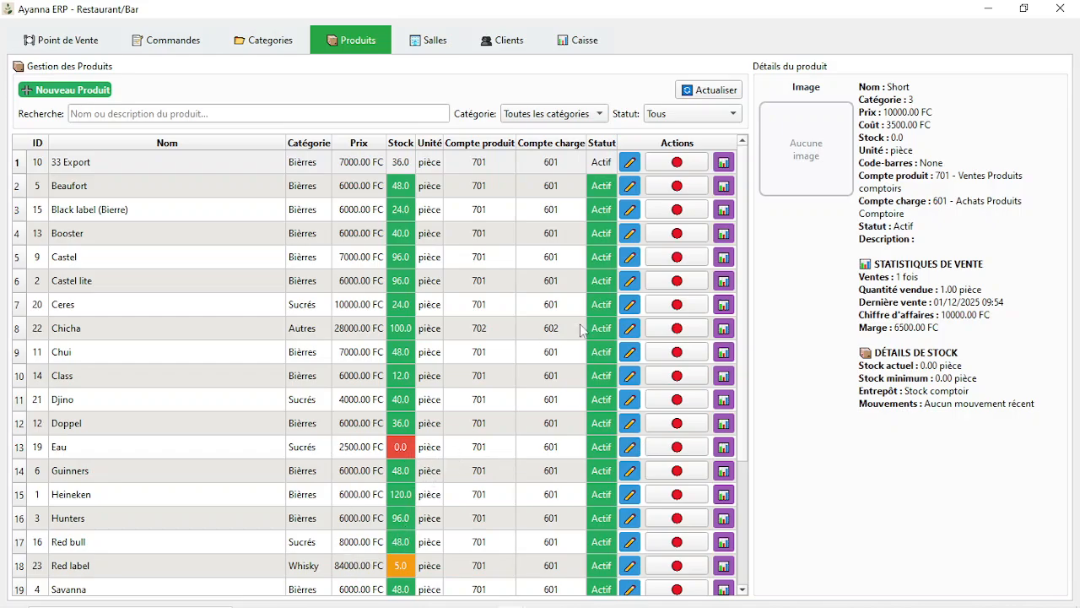
Examine the stock details and recent movements of Booster, Castel lite and 33 Export.
left_click(447, 243)
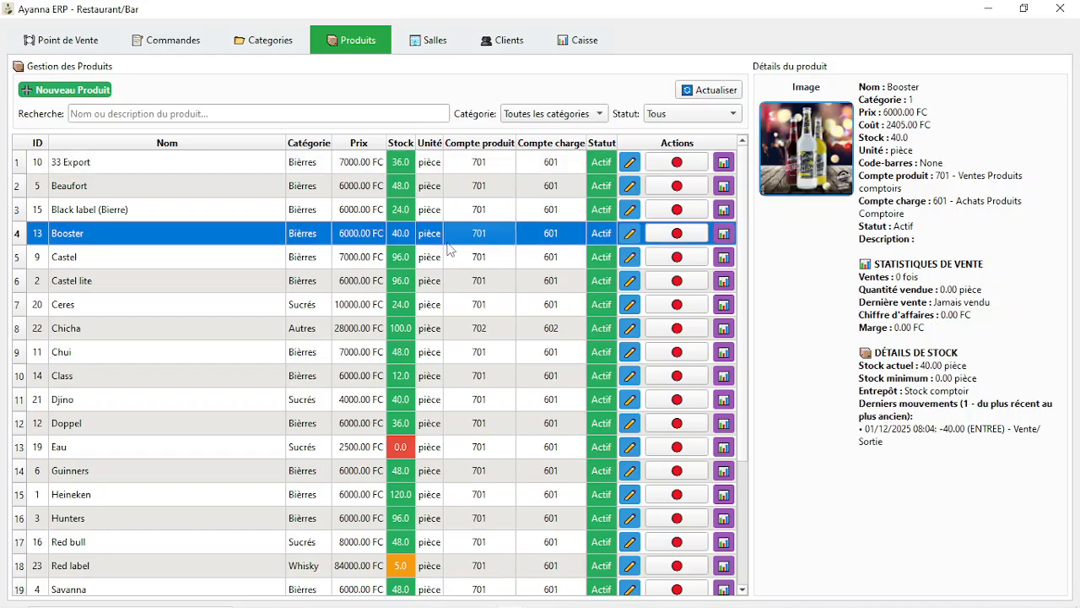
left_click(279, 289)
left_click(137, 165)
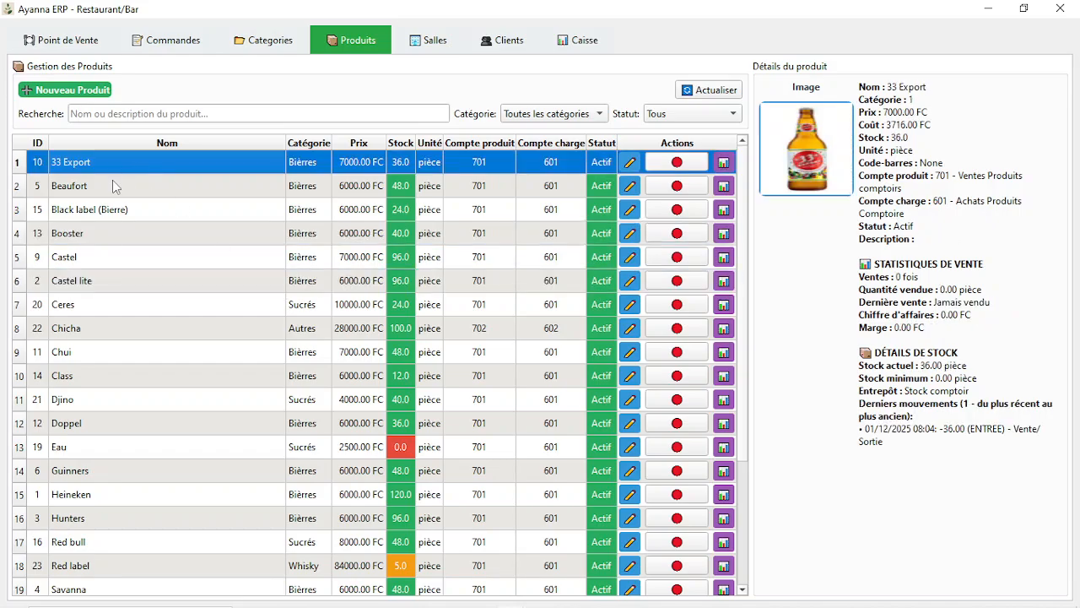
Examine the stock details and recent movements of several products, including Beaufort, Castel, Doppel and Castel lite.
left_click(112, 185)
left_click(103, 217)
left_click(102, 263)
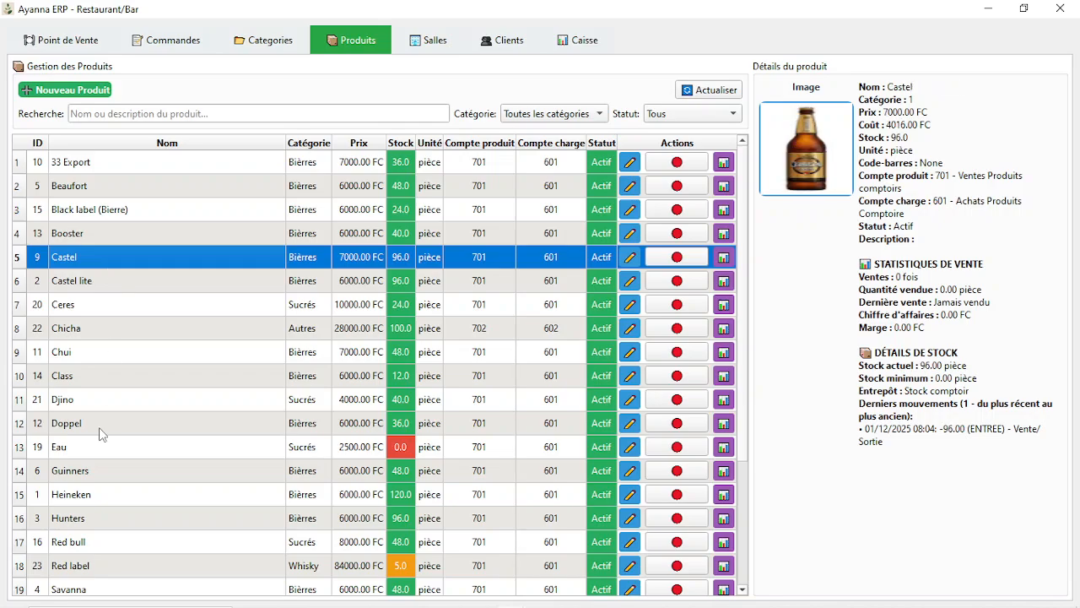
left_click(88, 452)
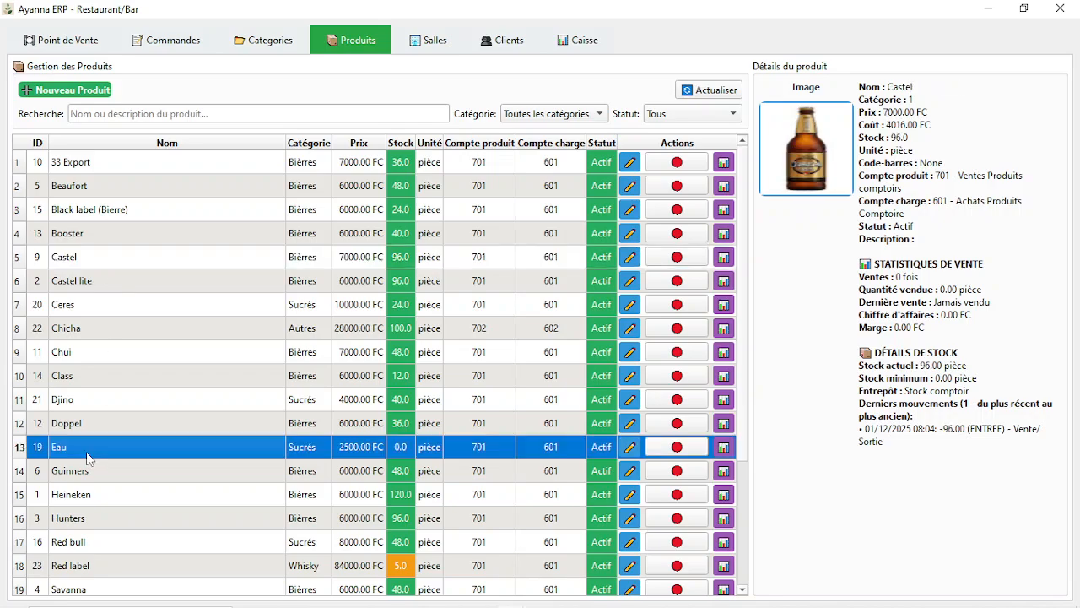
left_click(365, 425)
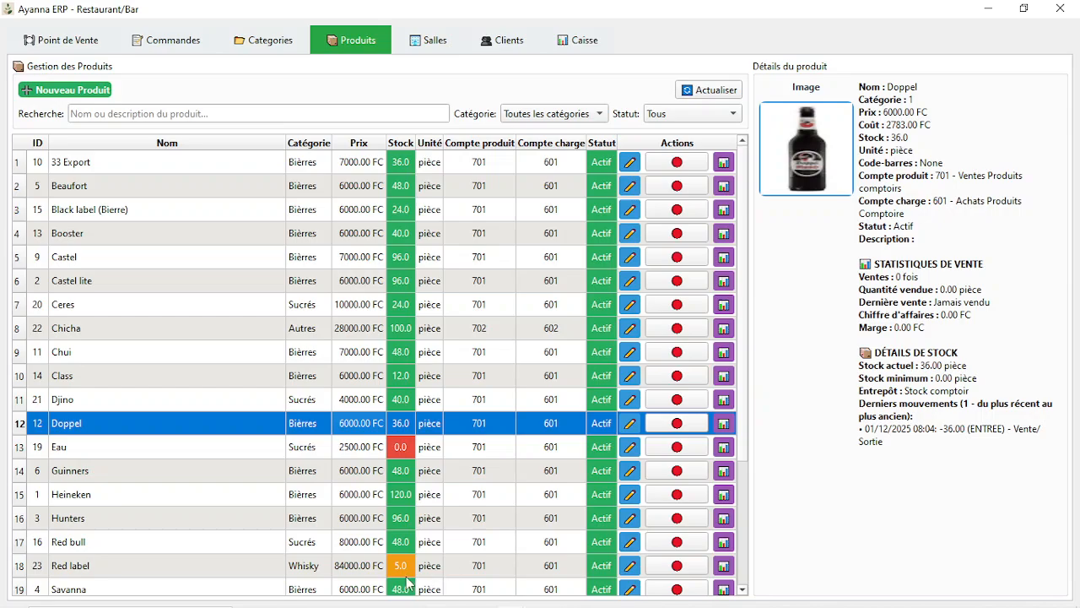
left_click(491, 305)
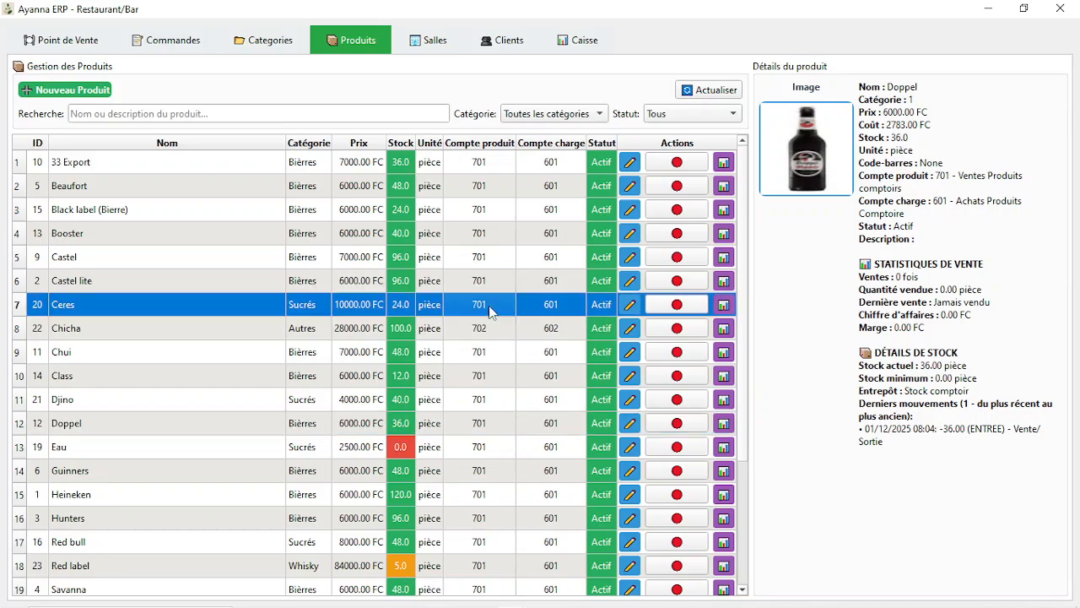
left_click(342, 278)
left_click(278, 189)
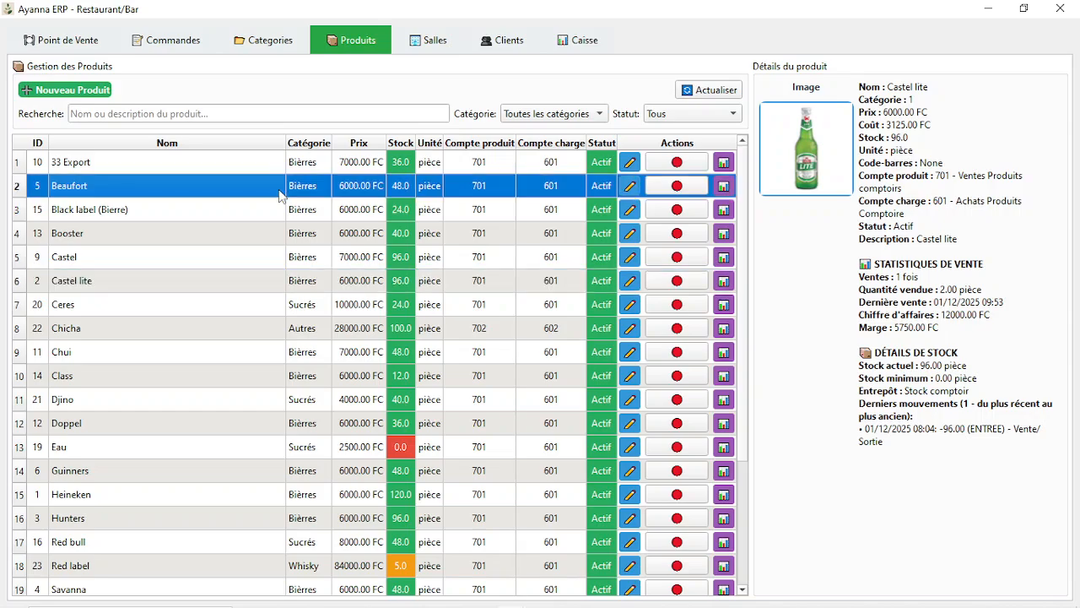
Open the cash journal and refresh its list of operations for 01/12/2025.
left_click(272, 41)
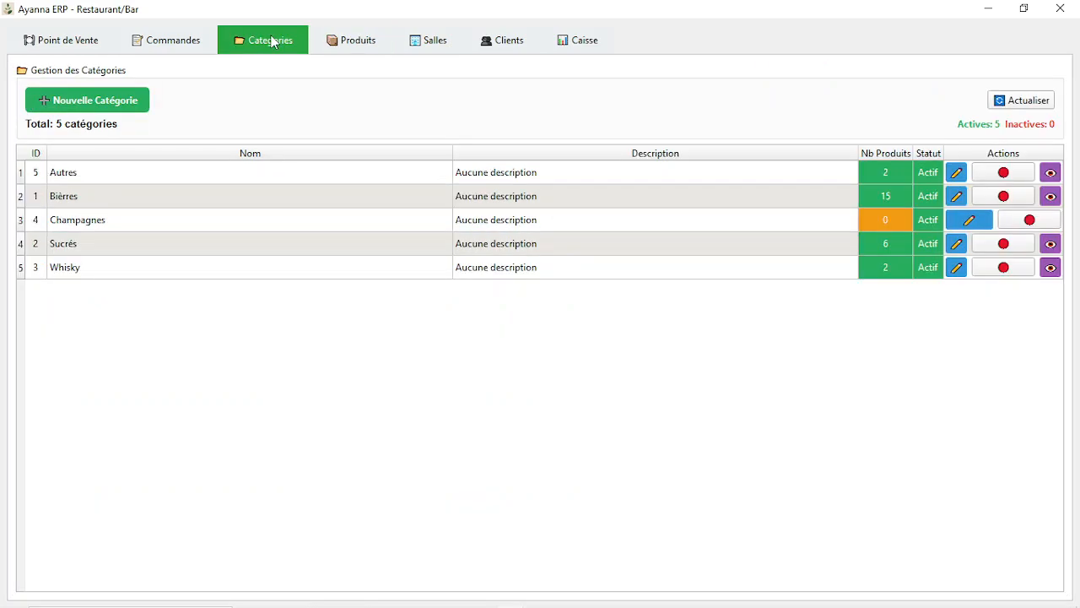
left_click(93, 42)
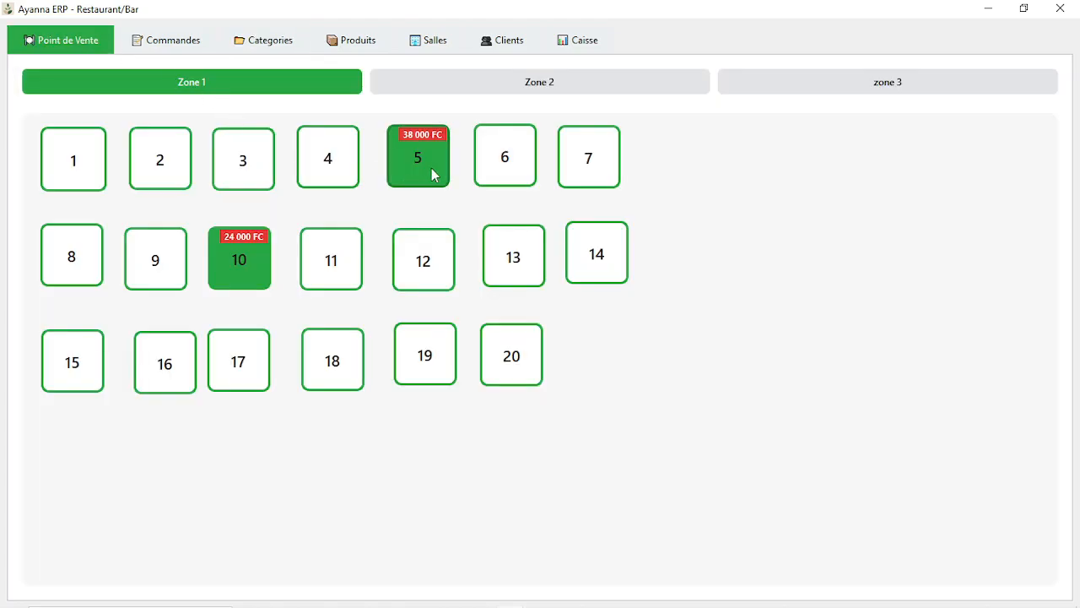
left_click(579, 43)
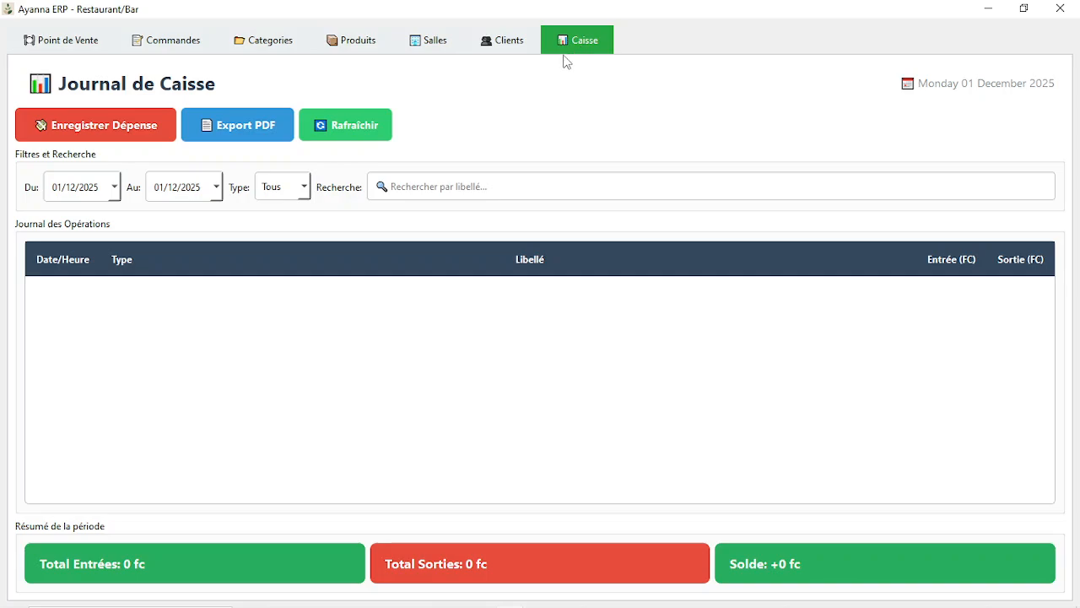
left_click(362, 133)
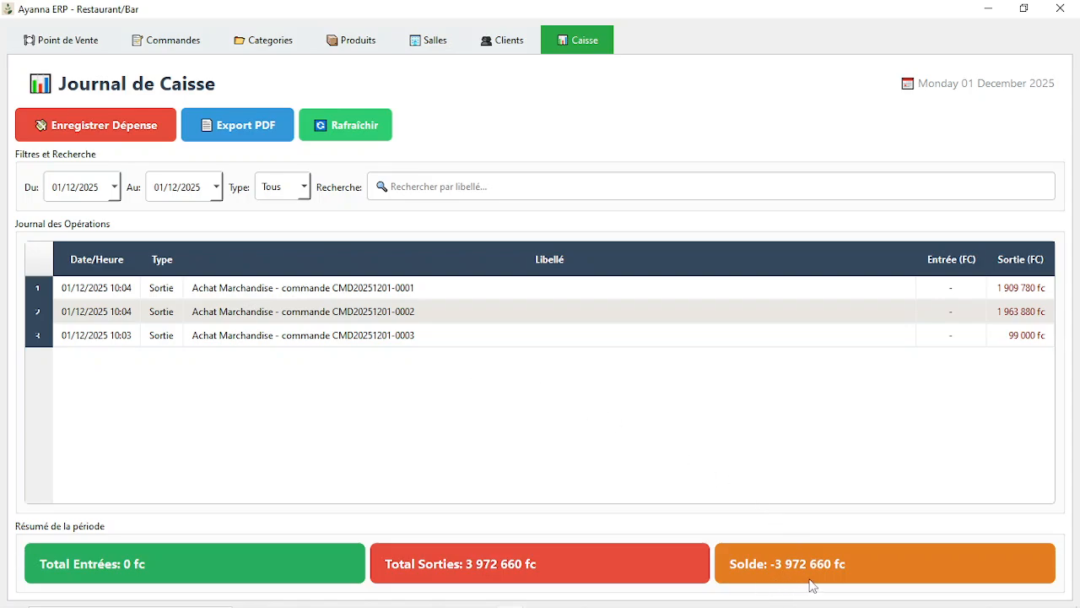
Refresh the customer orders list for 01/12/2025 and examine the details and products of orders 2 and 1.
left_click(77, 47)
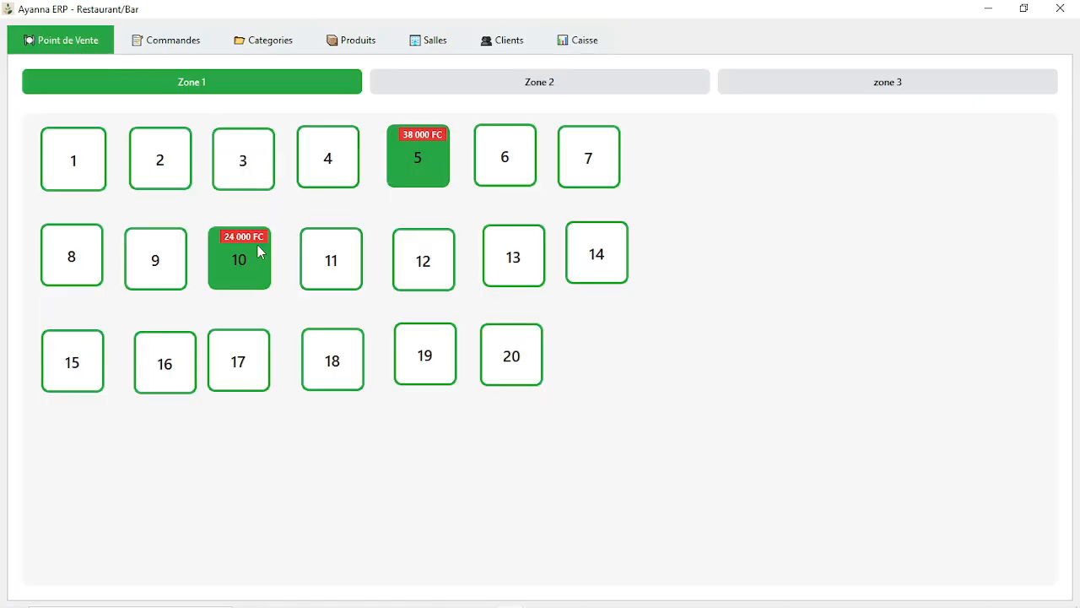
left_click(179, 51)
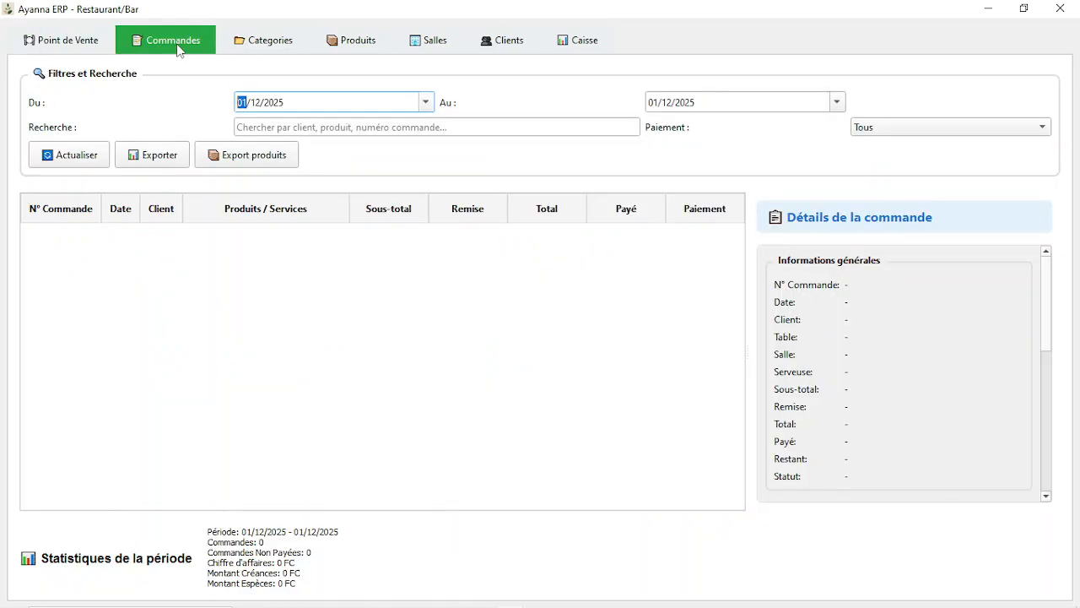
left_click(82, 160)
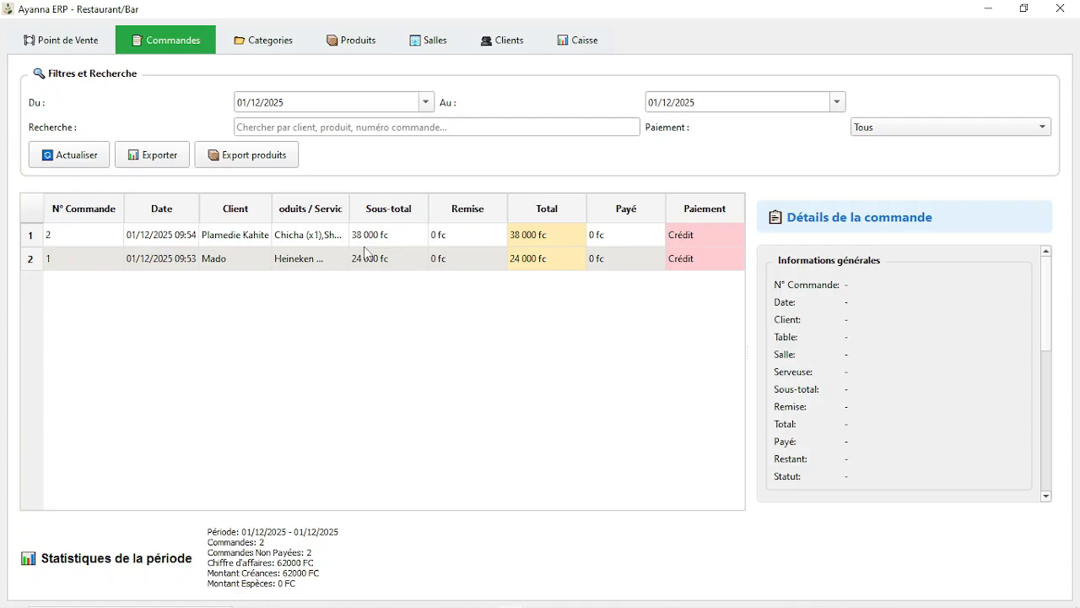
left_click(323, 242)
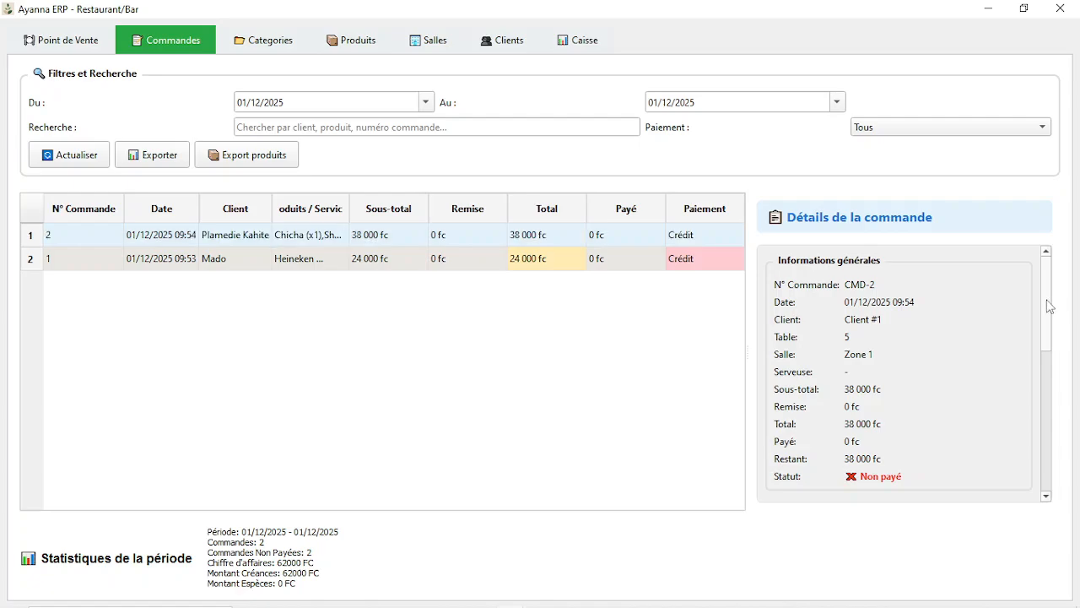
left_click_drag(1046, 306, 1040, 357)
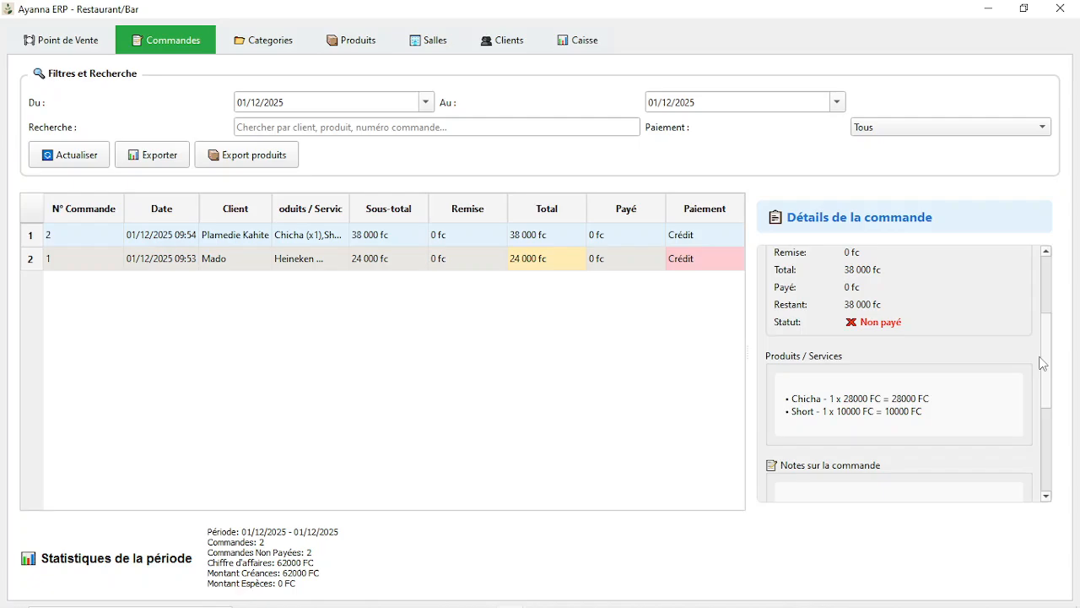
left_click(291, 278)
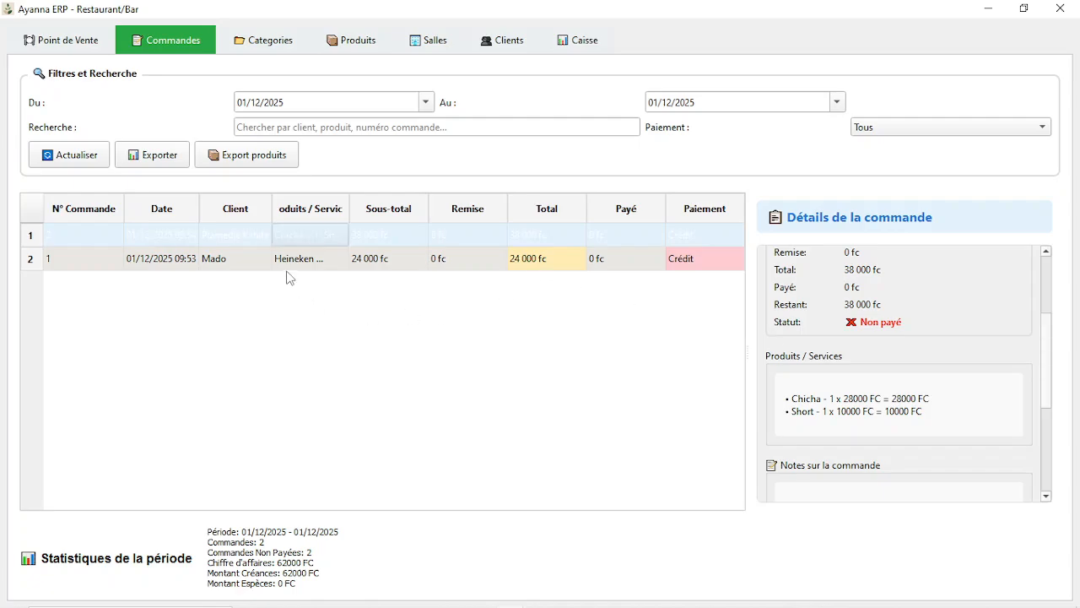
left_click(260, 259)
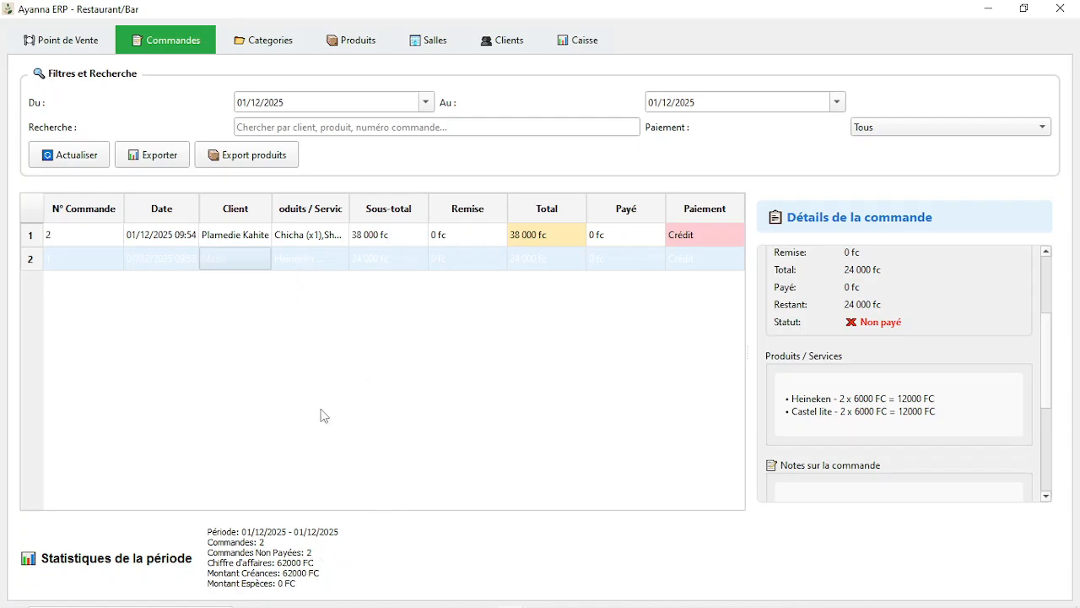
Export the sold products report for 01/12/2025 and read through its quantities, sales, remaining stock and sales total.
left_click(281, 156)
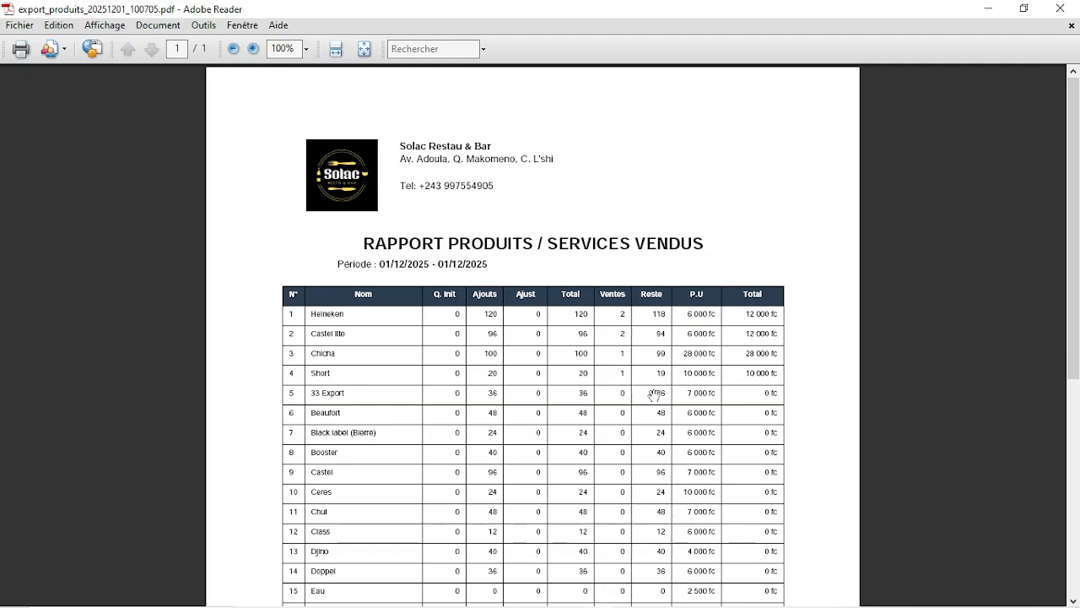
scroll(662, 394, "down", 3)
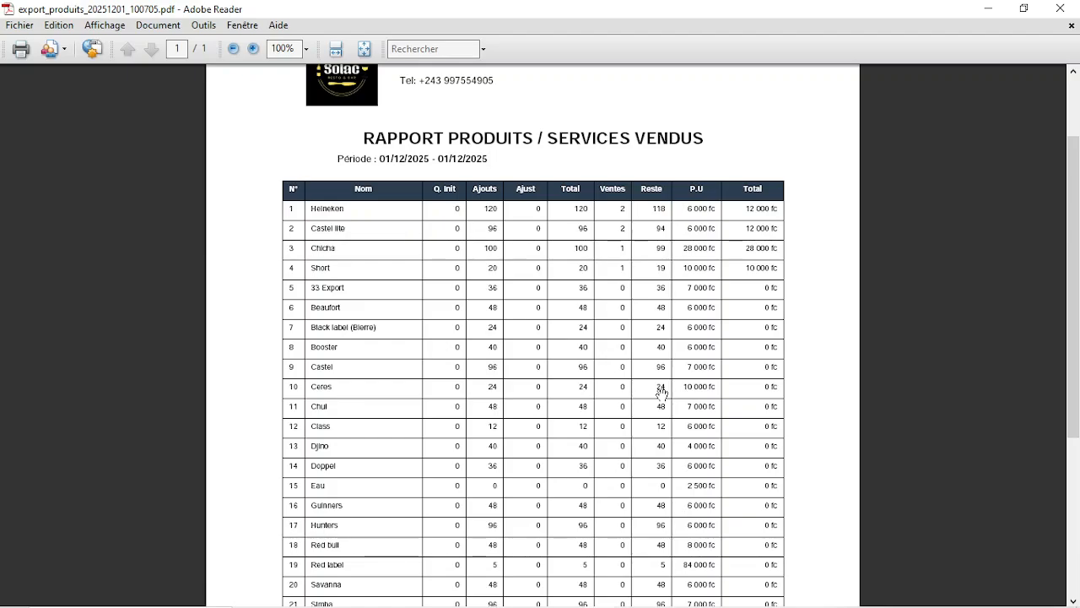
scroll(663, 394, "down", 5)
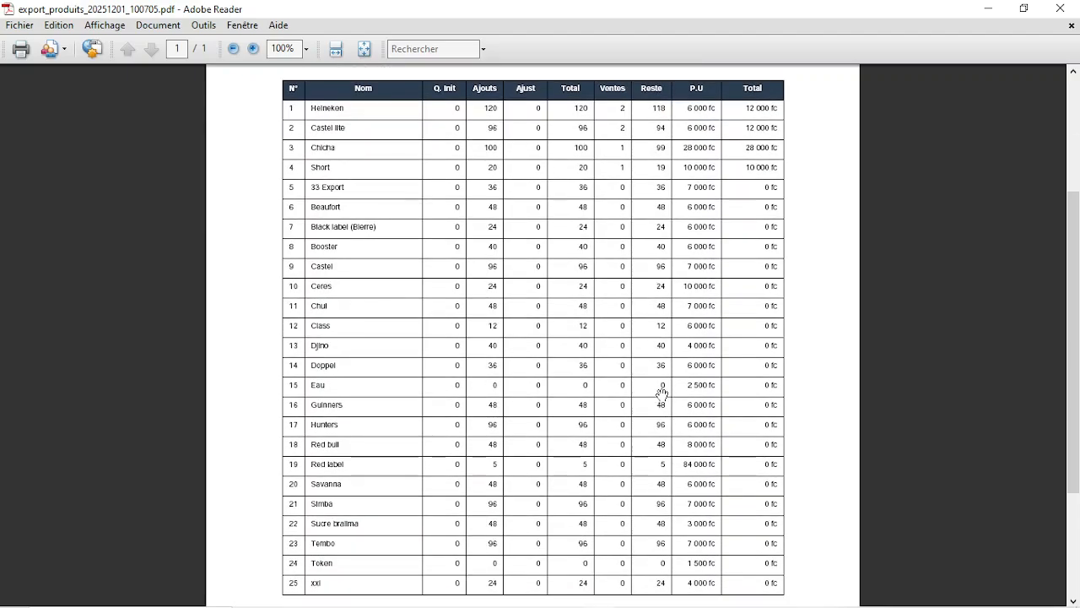
scroll(662, 394, "up", 5)
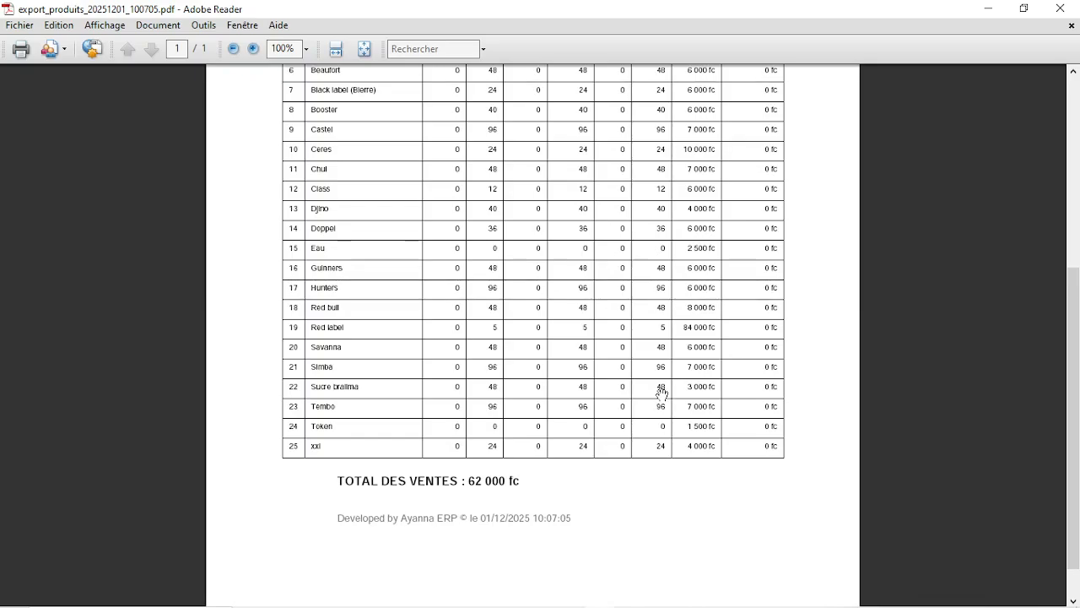
scroll(662, 394, "up", 3)
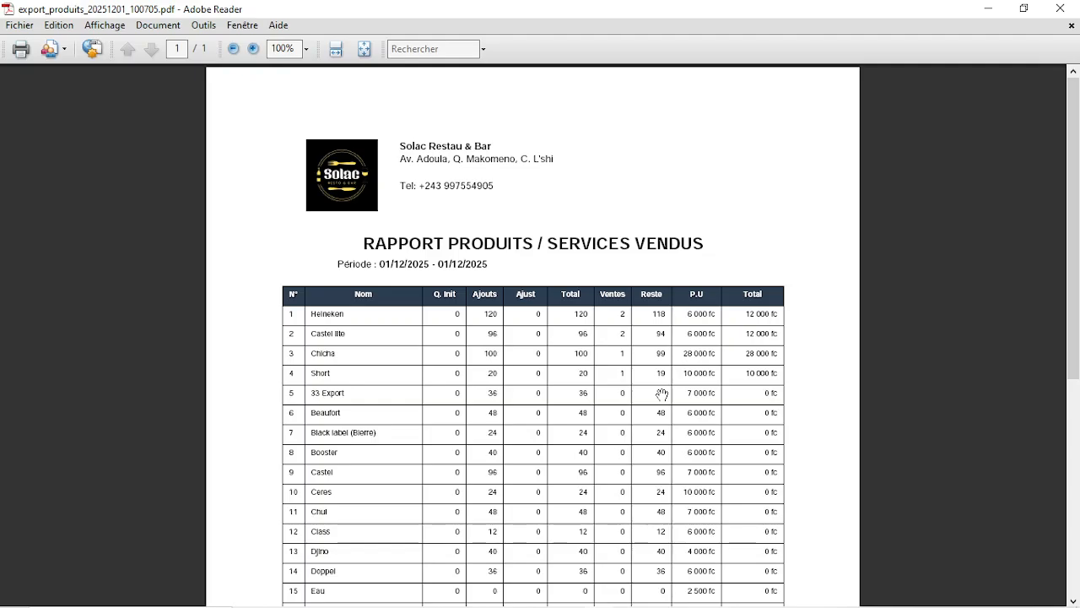
scroll(663, 394, "up", 2)
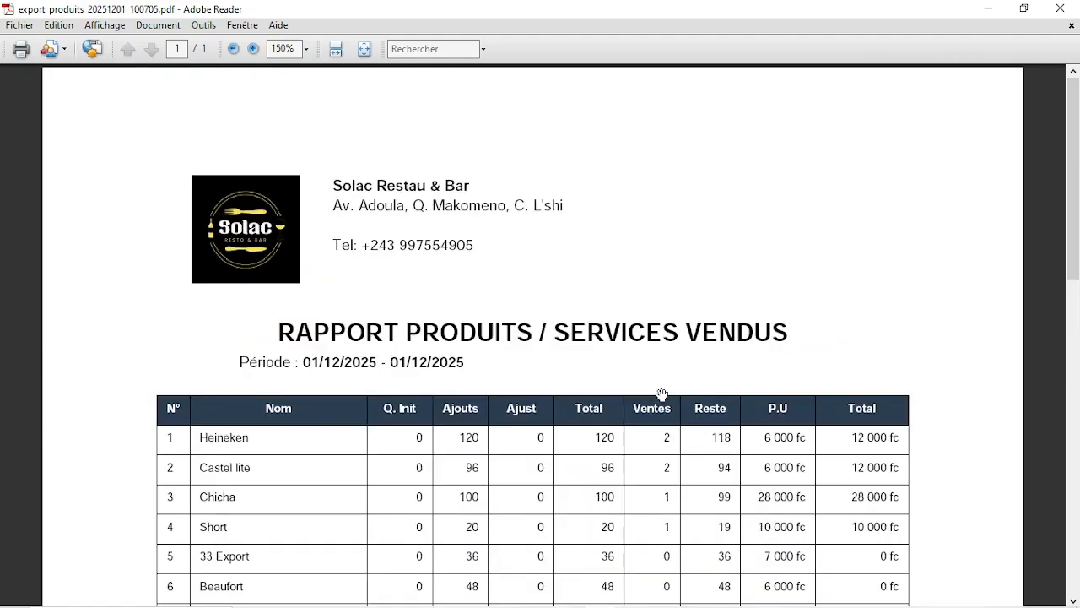
scroll(663, 394, "down", 2)
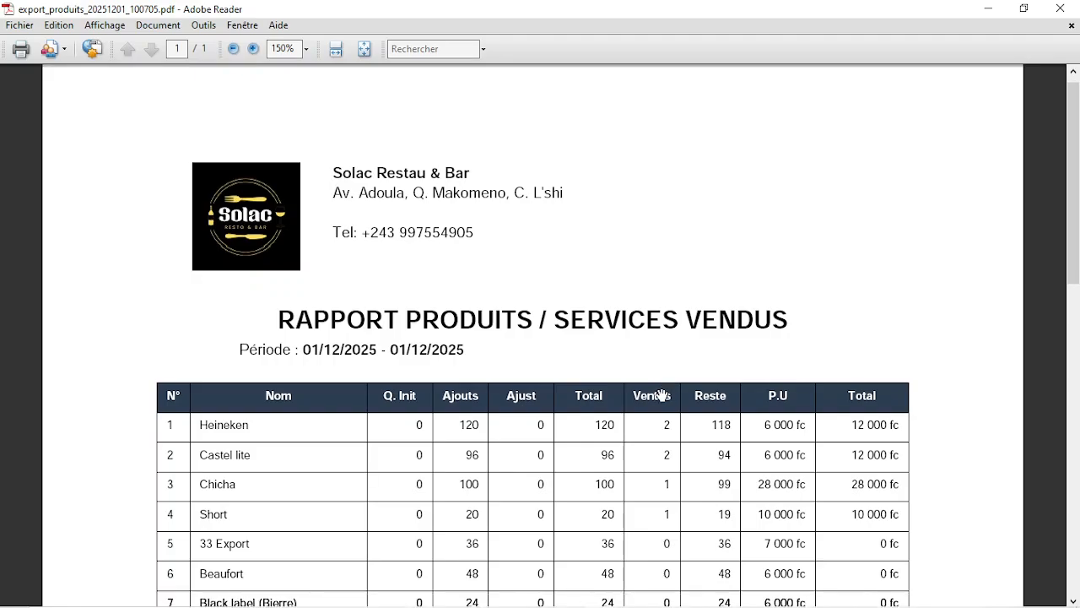
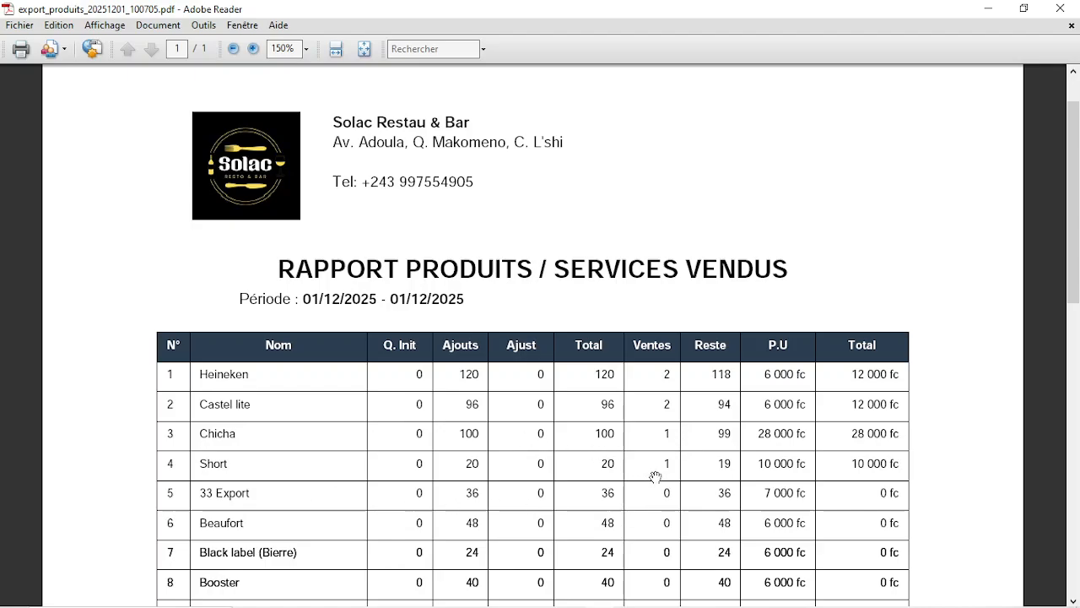
Switch back to Ayanna ERP and examine the actions available for the two unpaid customer orders.
key("alt+Tab")
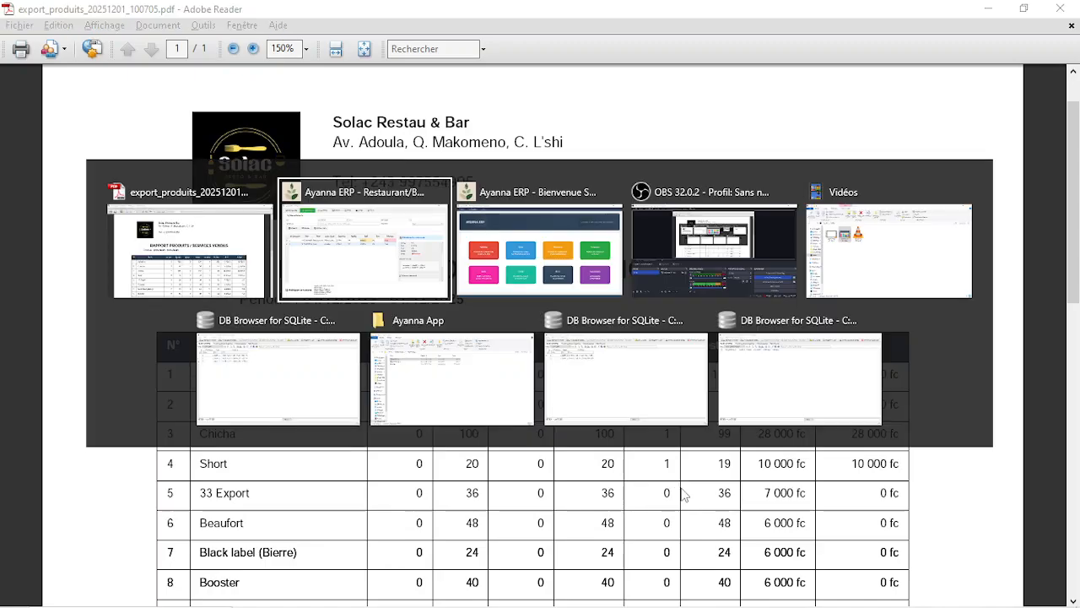
left_click(679, 327)
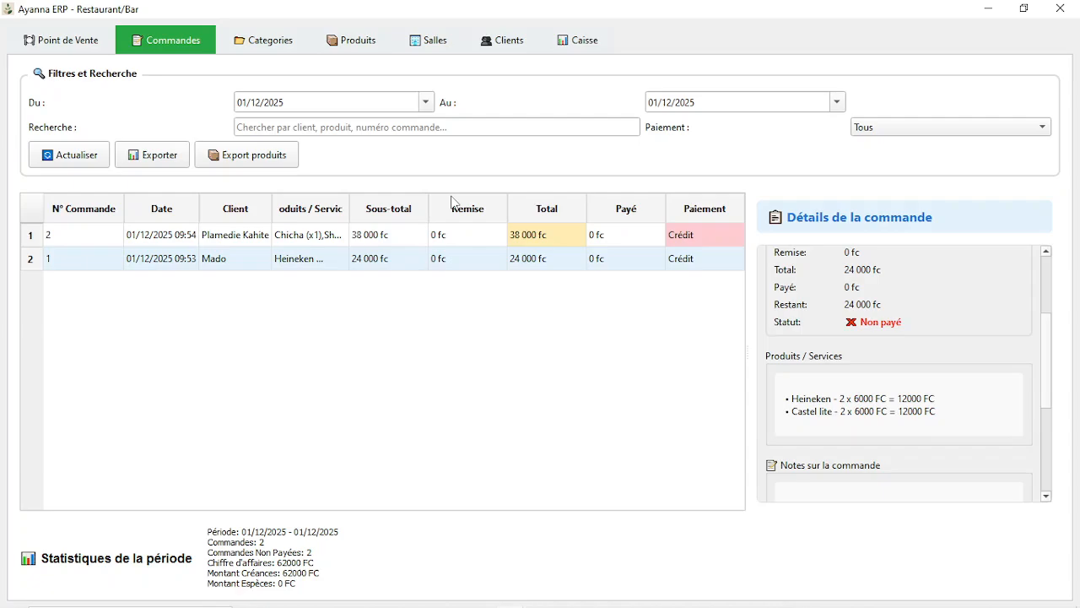
left_click(397, 128)
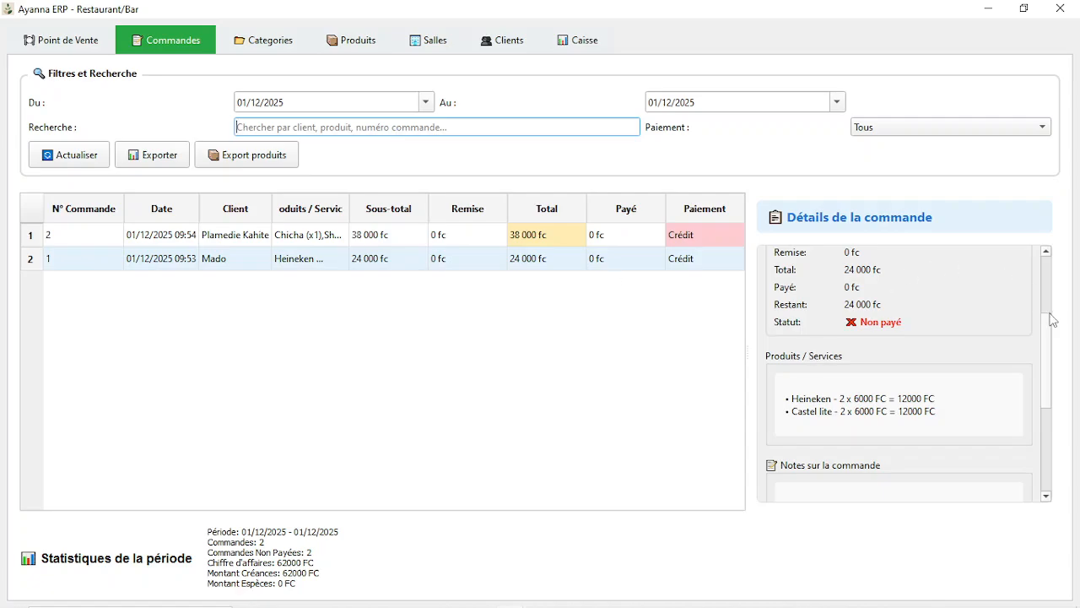
left_click_drag(1048, 313, 1032, 421)
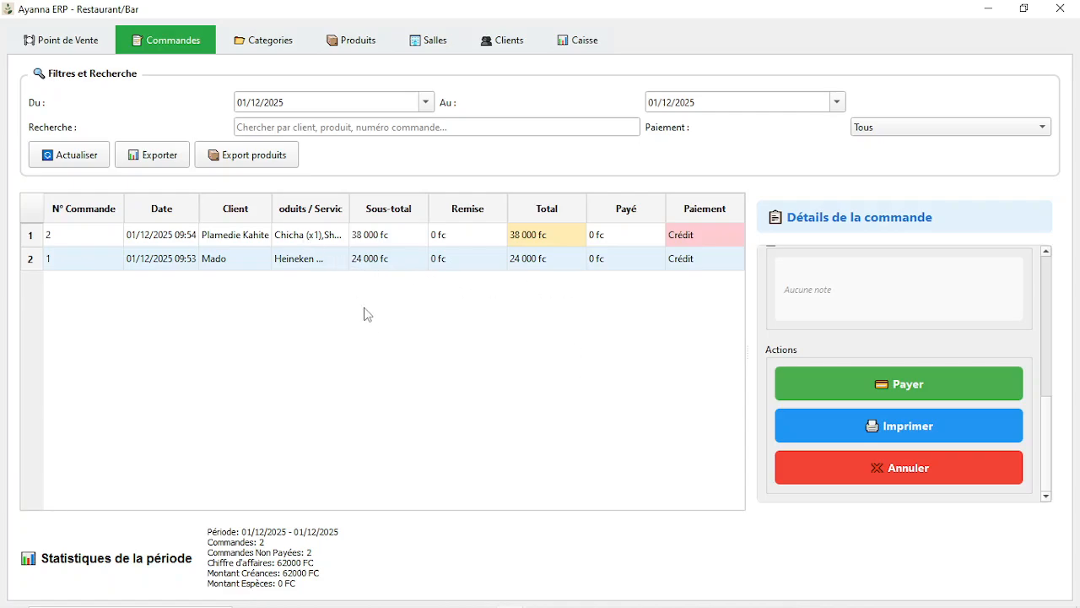
left_click(252, 240)
left_click(288, 321)
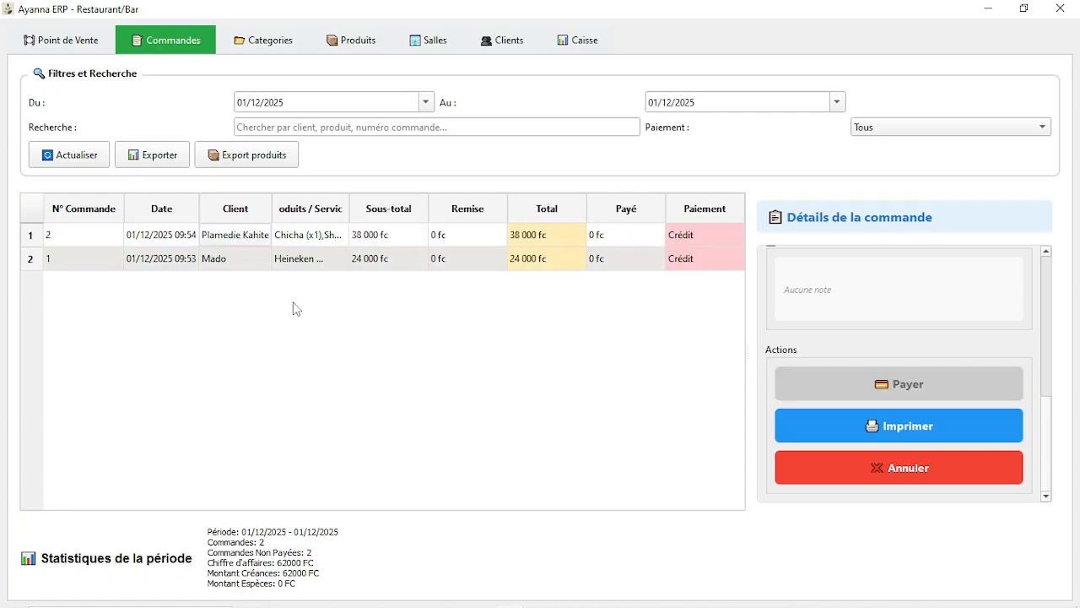
left_click(92, 45)
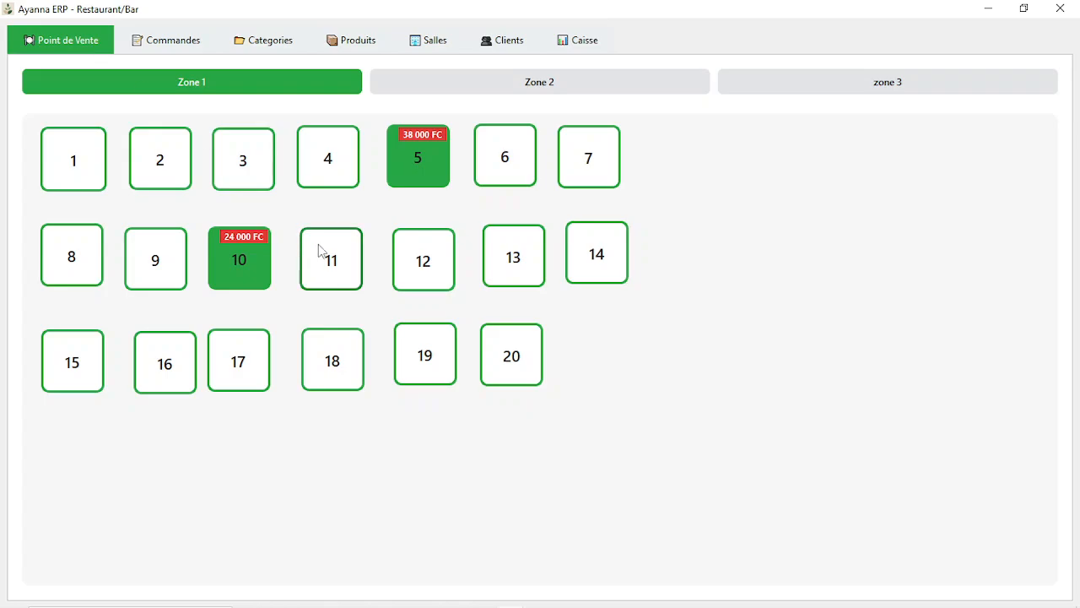
left_click(142, 46)
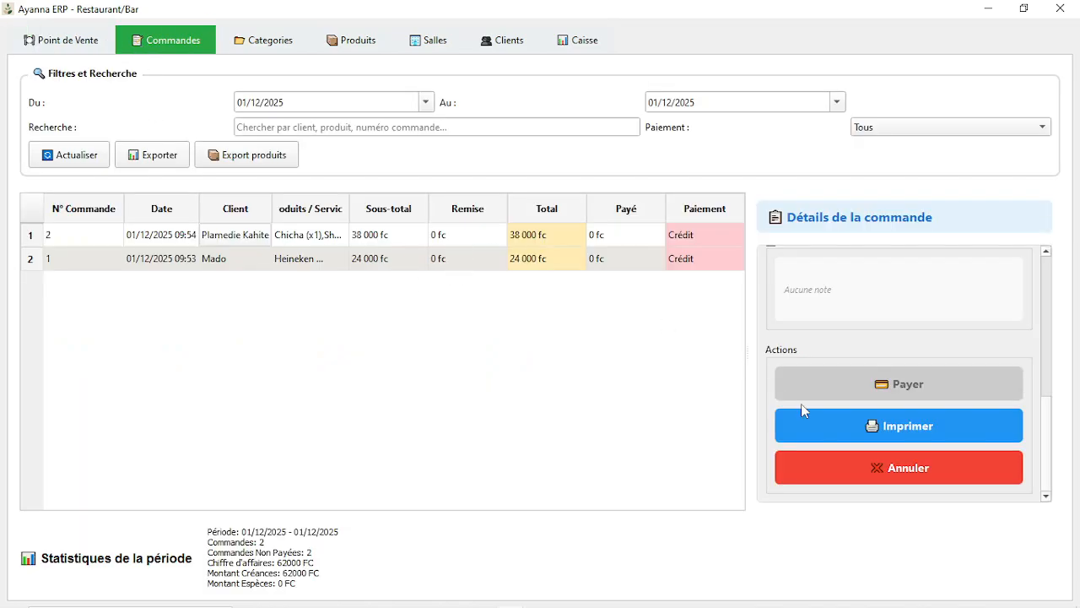
left_click(482, 236)
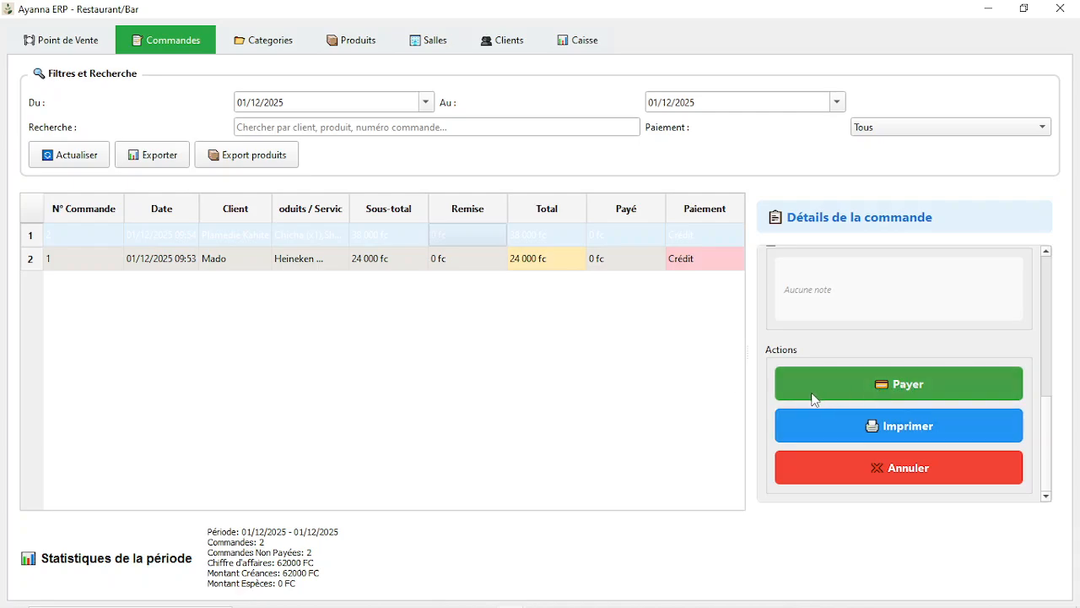
Open table 5 in Zone 1 and record its full payment of 38 000 FC.
left_click(90, 49)
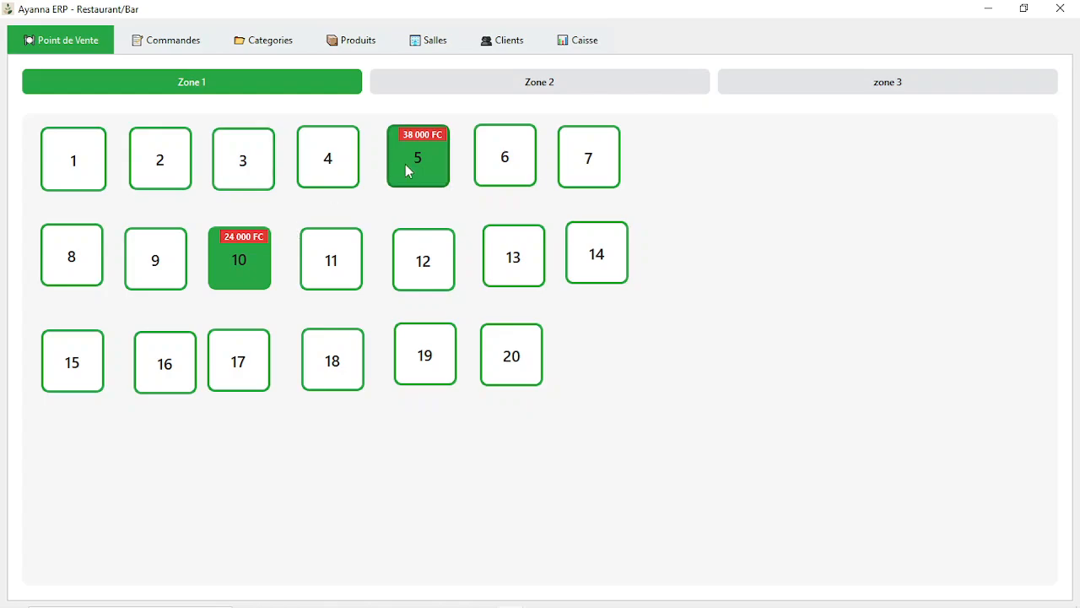
left_click(408, 166)
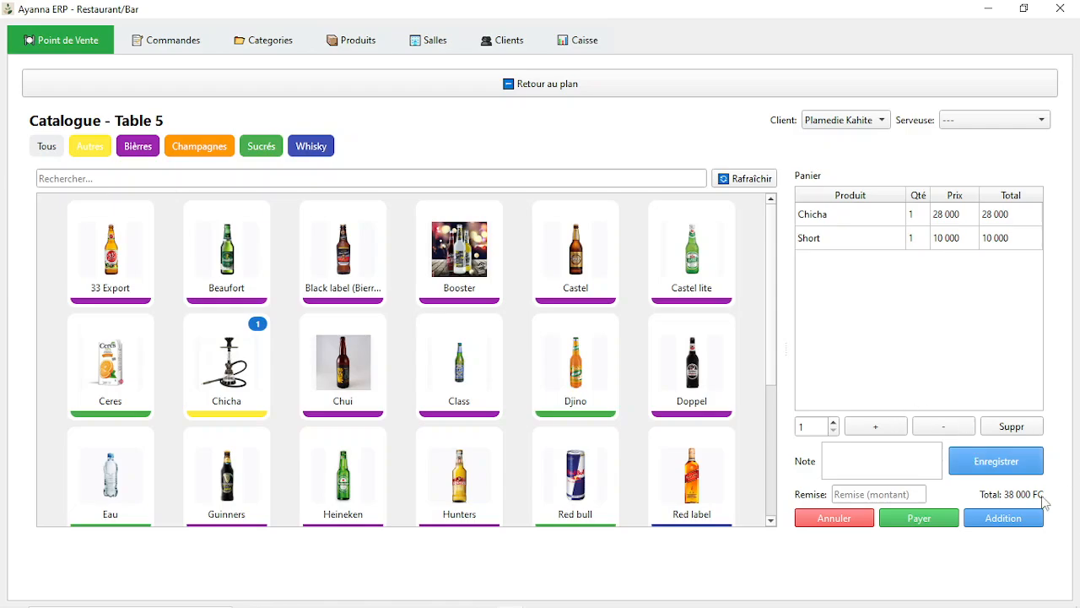
left_click(946, 516)
left_click(611, 444)
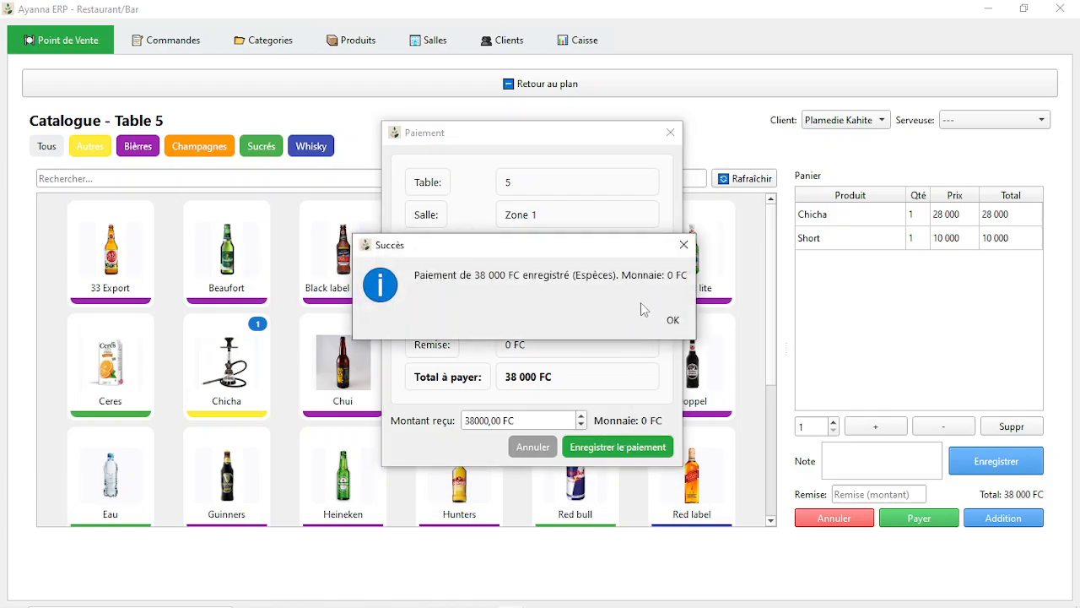
Close table 5's payment confirmation and record the full payment of 24 000 FC for table 10 in Zone 1.
left_click(673, 321)
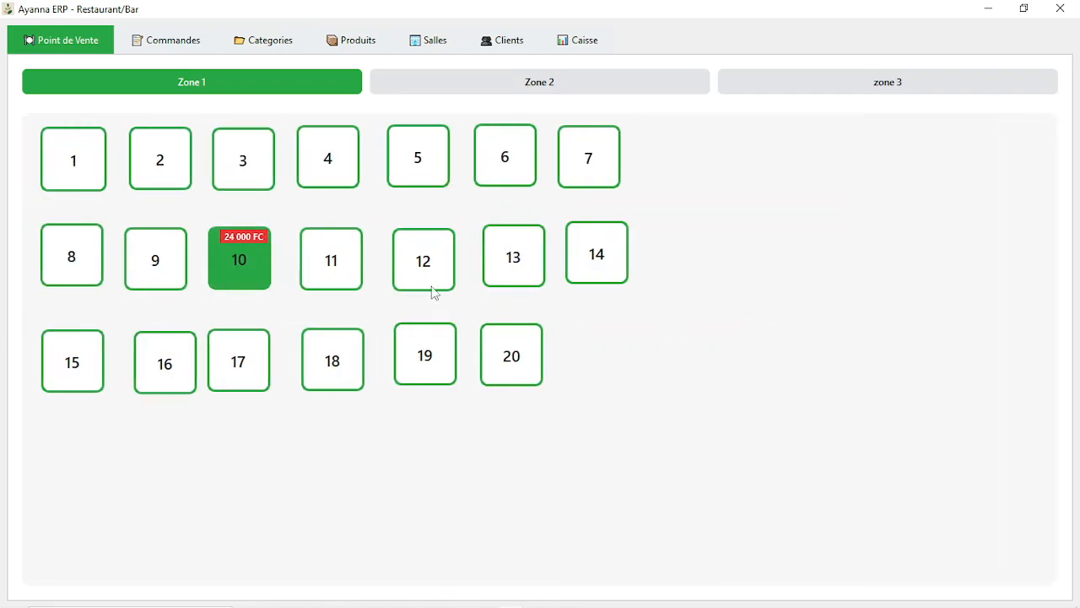
left_click(242, 258)
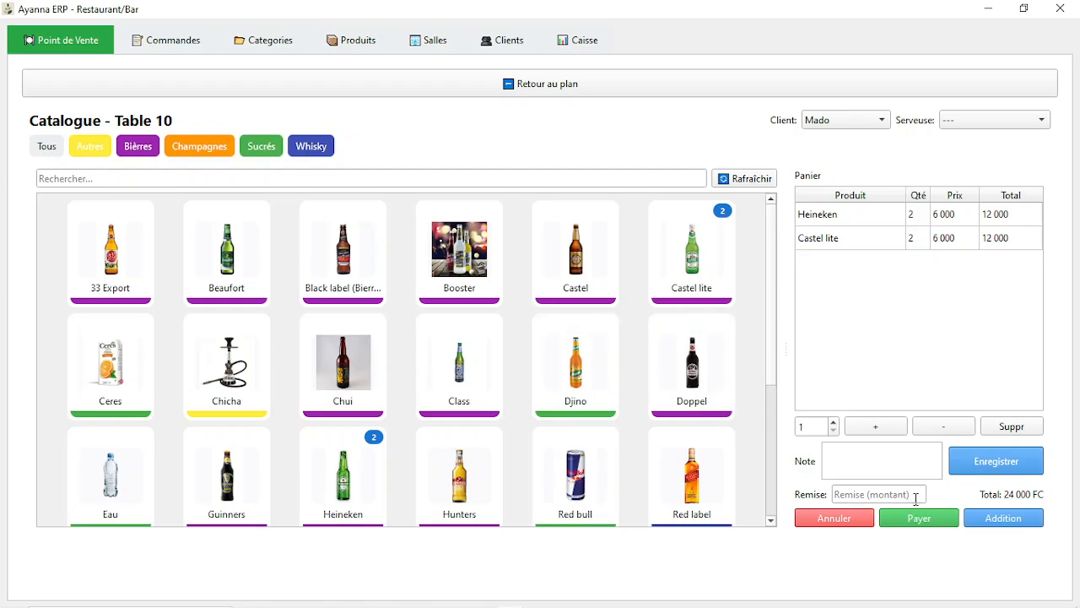
left_click(924, 518)
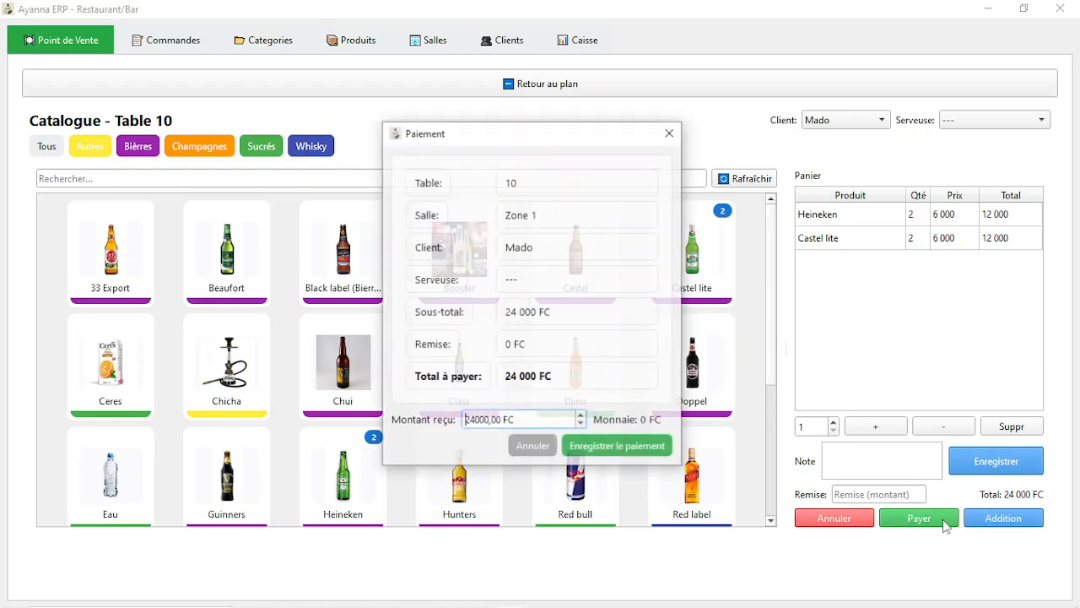
left_click(611, 449)
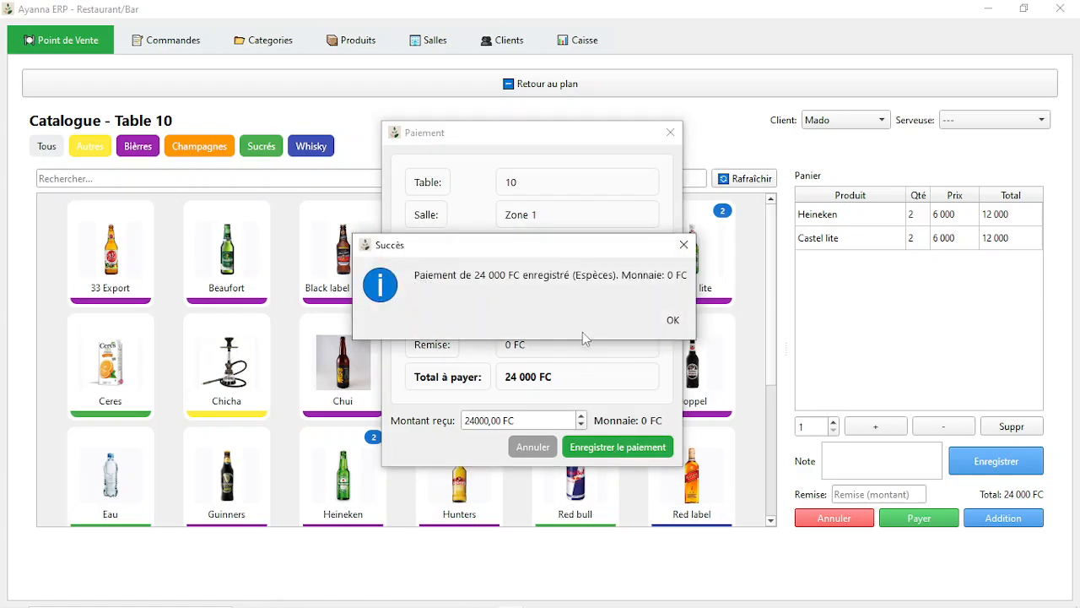
left_click(671, 321)
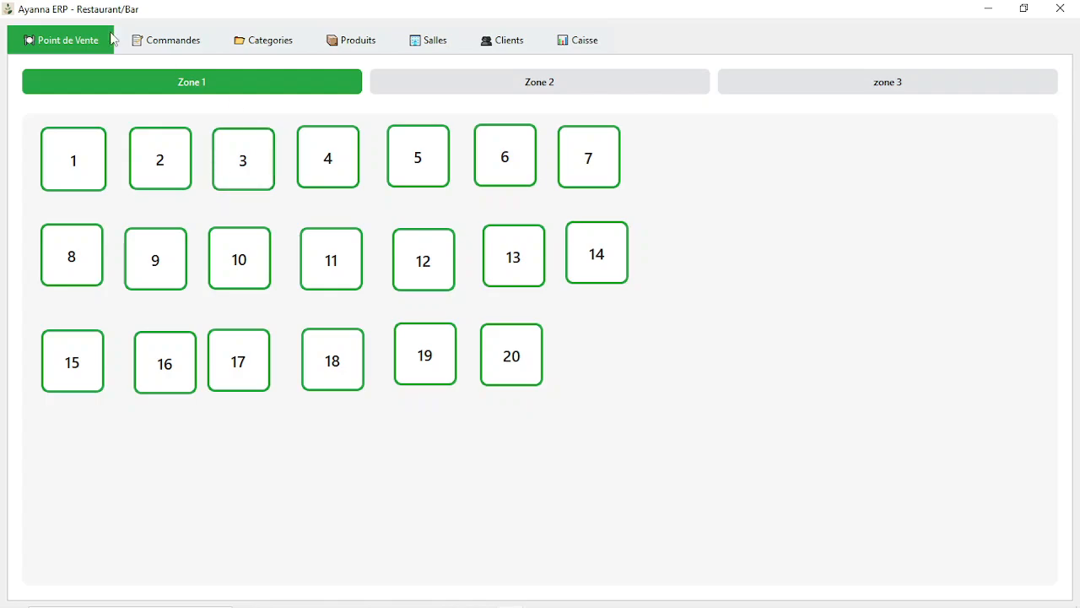
Refresh the customer orders list and the cash journal for 01/12/2025 to check the recorded table payments.
left_click(181, 41)
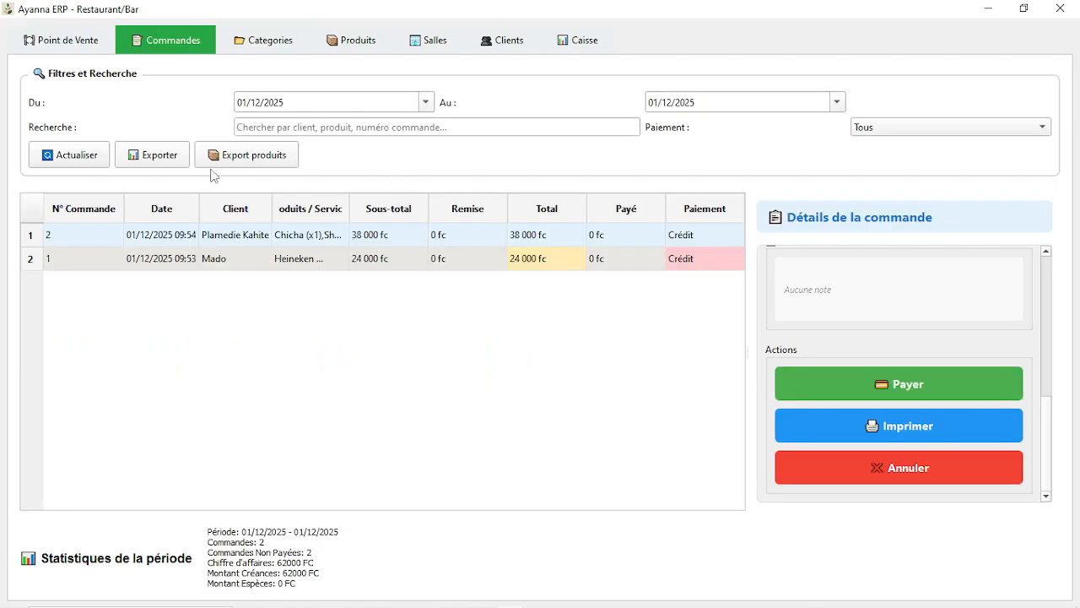
left_click(74, 161)
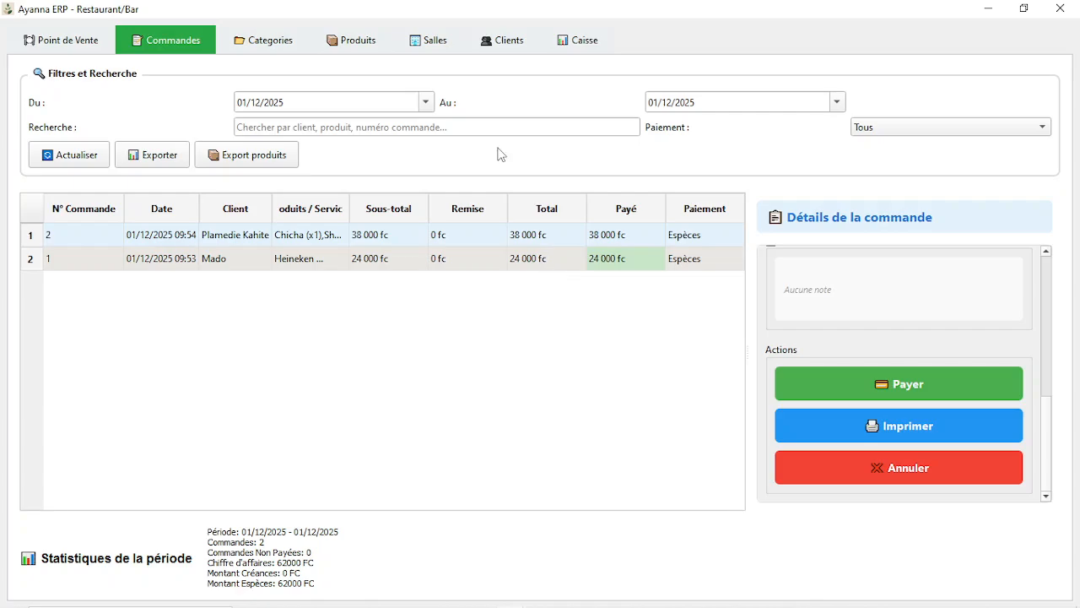
left_click(579, 42)
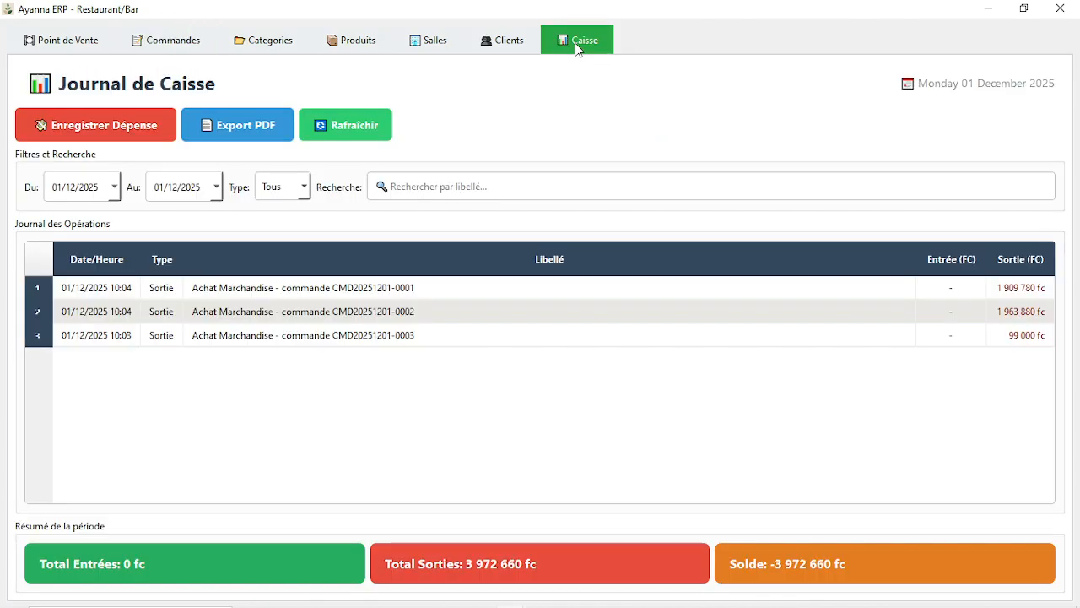
left_click(344, 126)
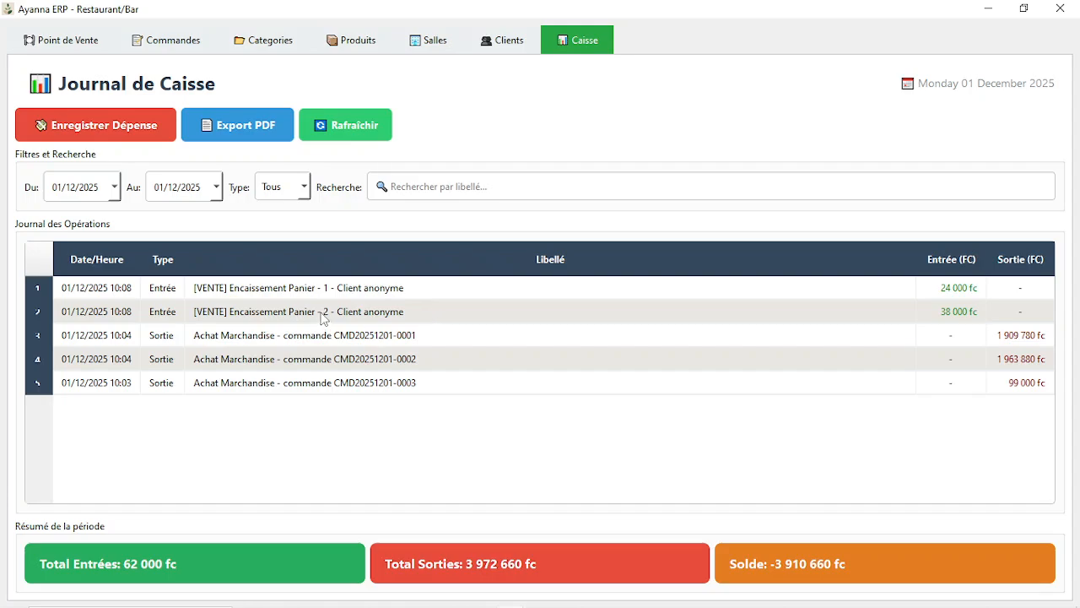
Check the payment status and available actions of orders 1 and 2 in the customer orders list.
left_click(165, 42)
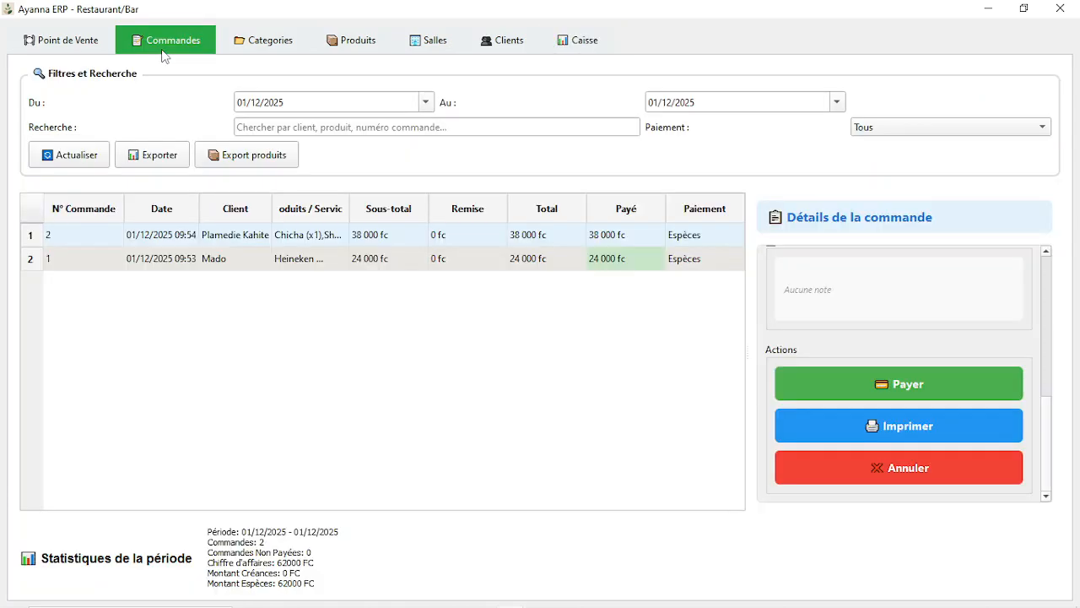
left_click(63, 259)
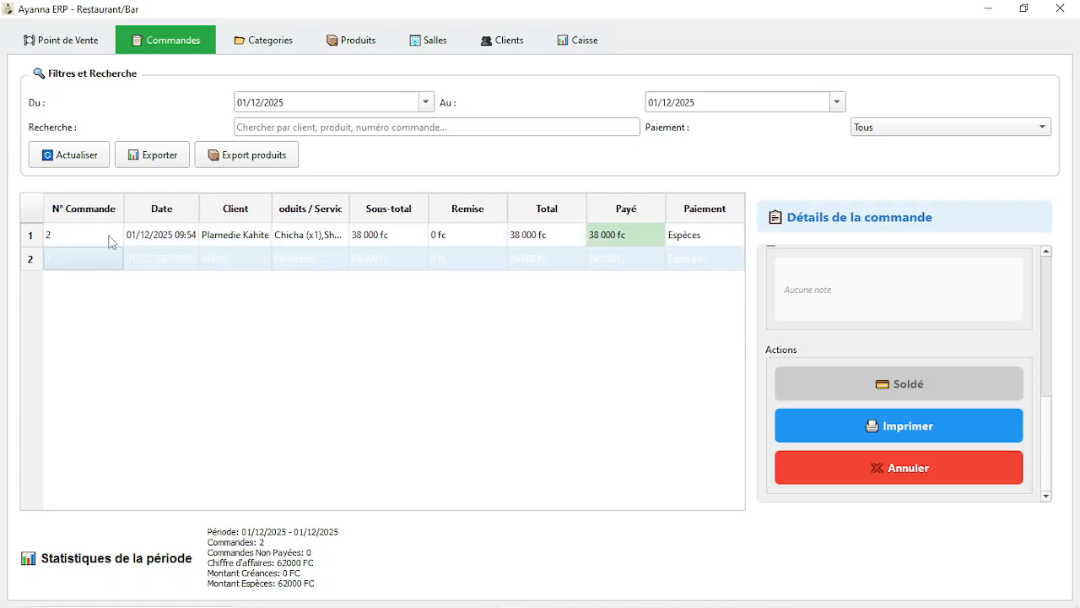
left_click(78, 231)
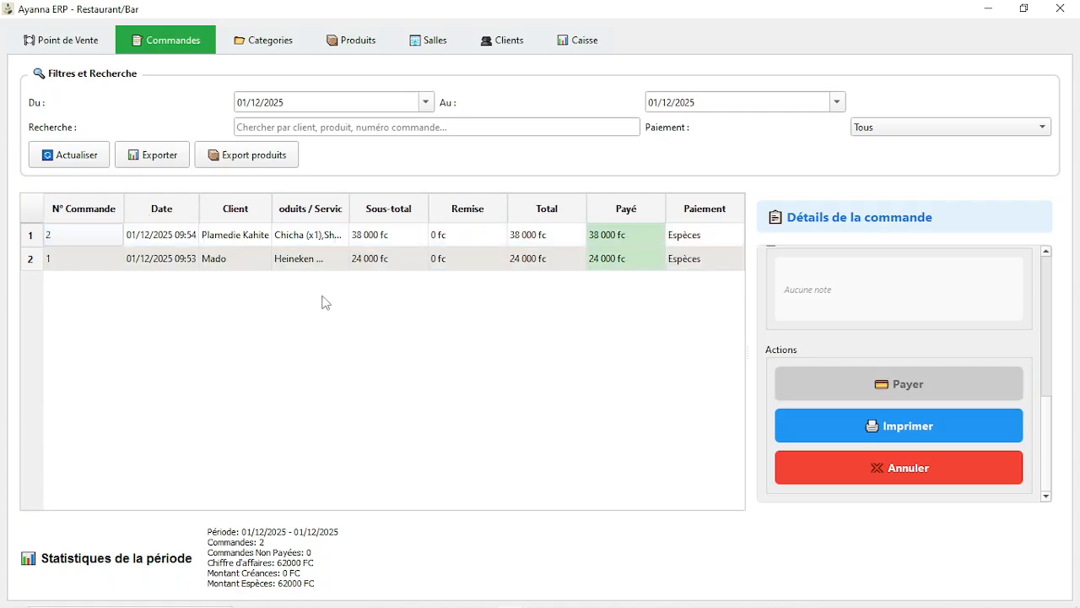
Export the sold products report for 01/12/2025, read it through to the sales total, and return to Ayanna ERP.
left_click(272, 158)
left_click(681, 325)
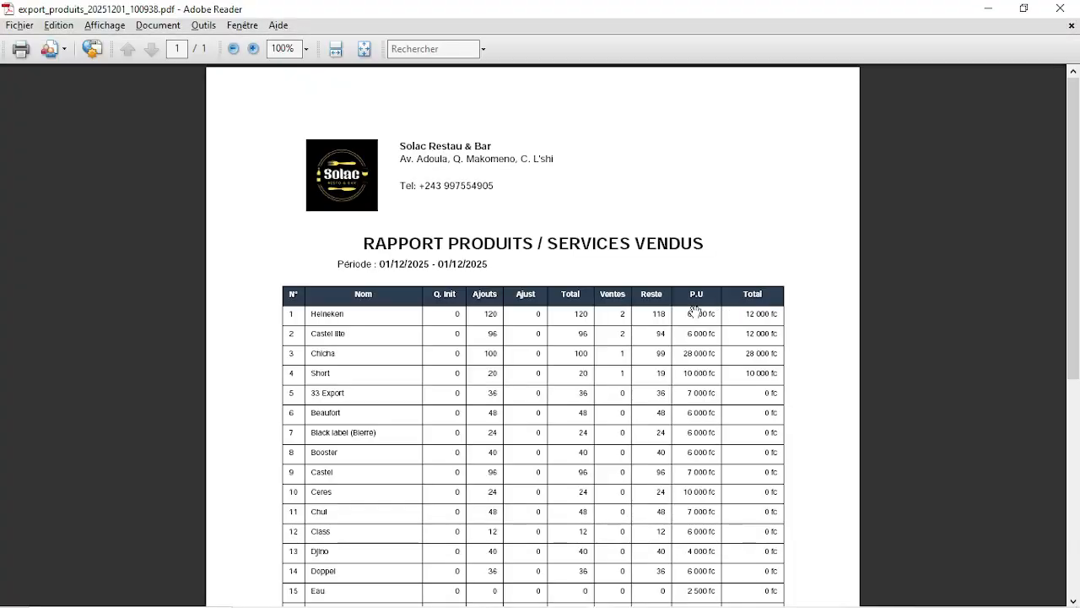
scroll(734, 344, "down", 10)
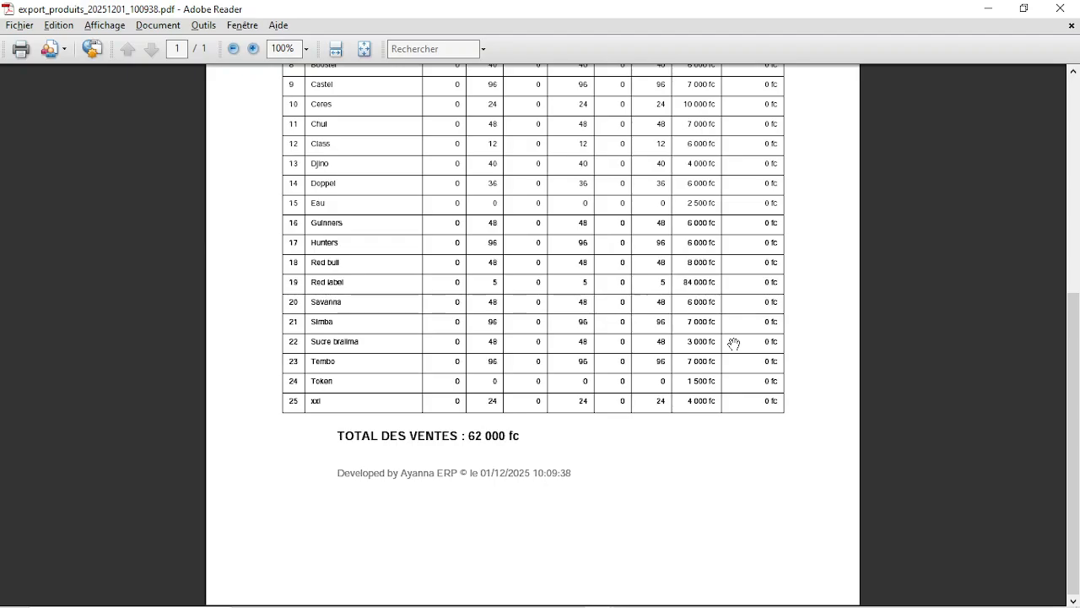
key("alt+Tab")
left_click(675, 328)
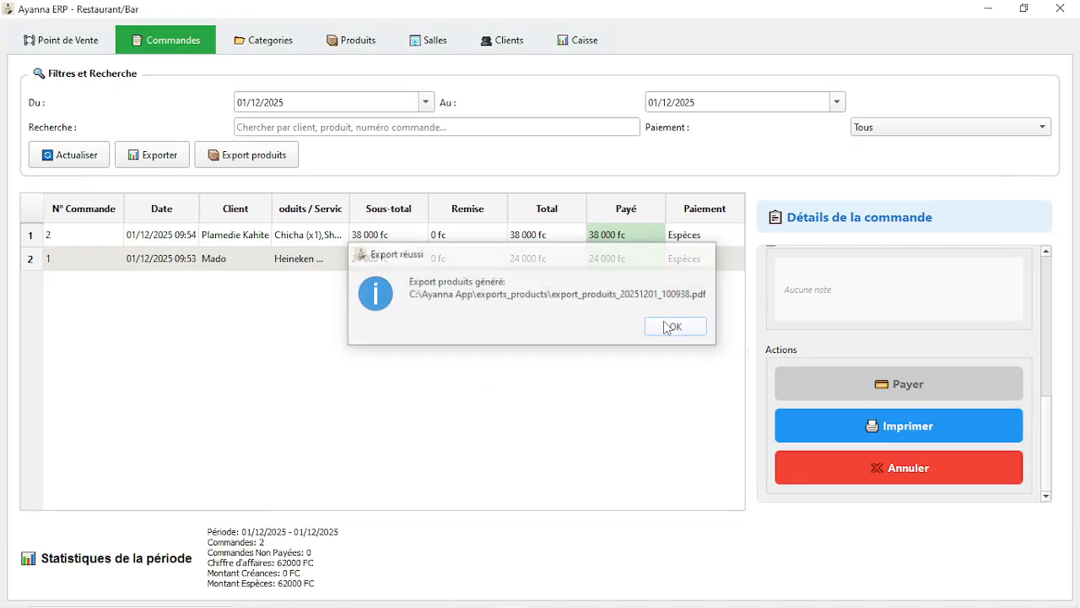
Open table 3 in Zone 1, add one Red label found by searching "re", and apply a discount of 4000 FC.
left_click(98, 49)
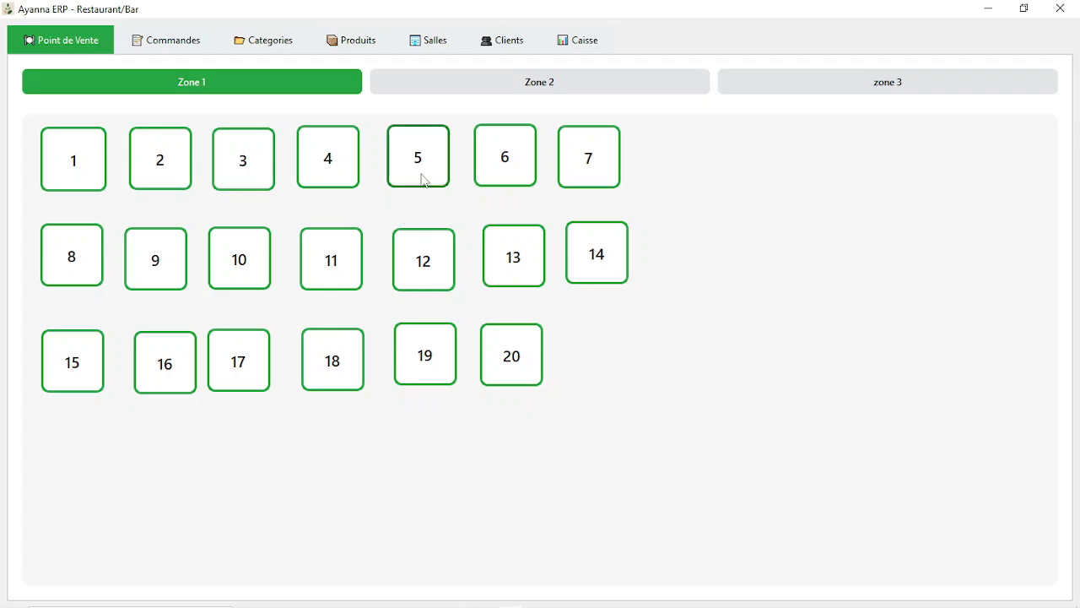
left_click(242, 178)
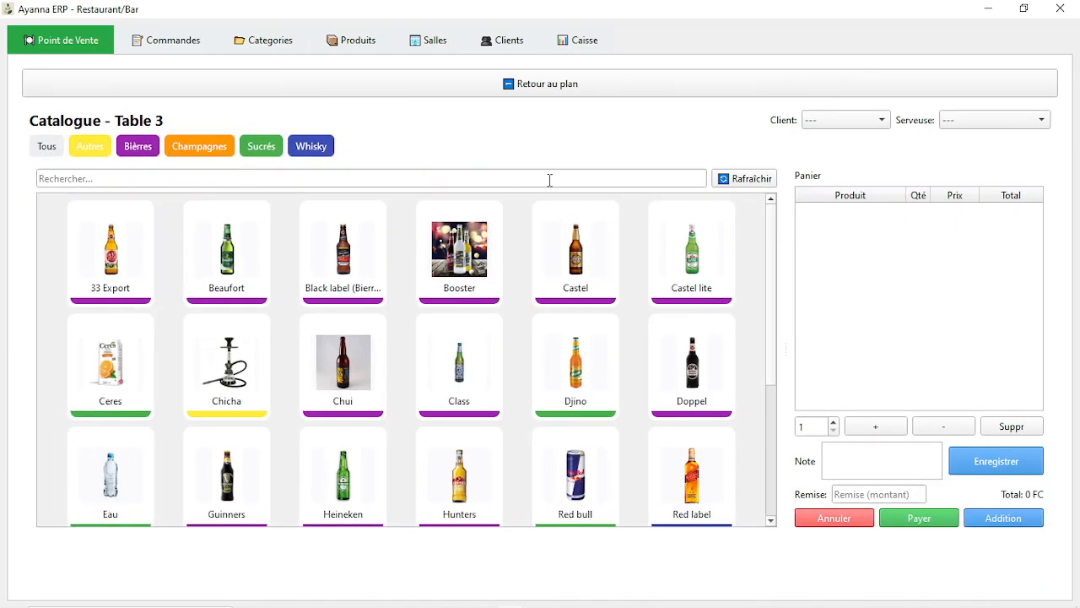
left_click(422, 178)
type("re")
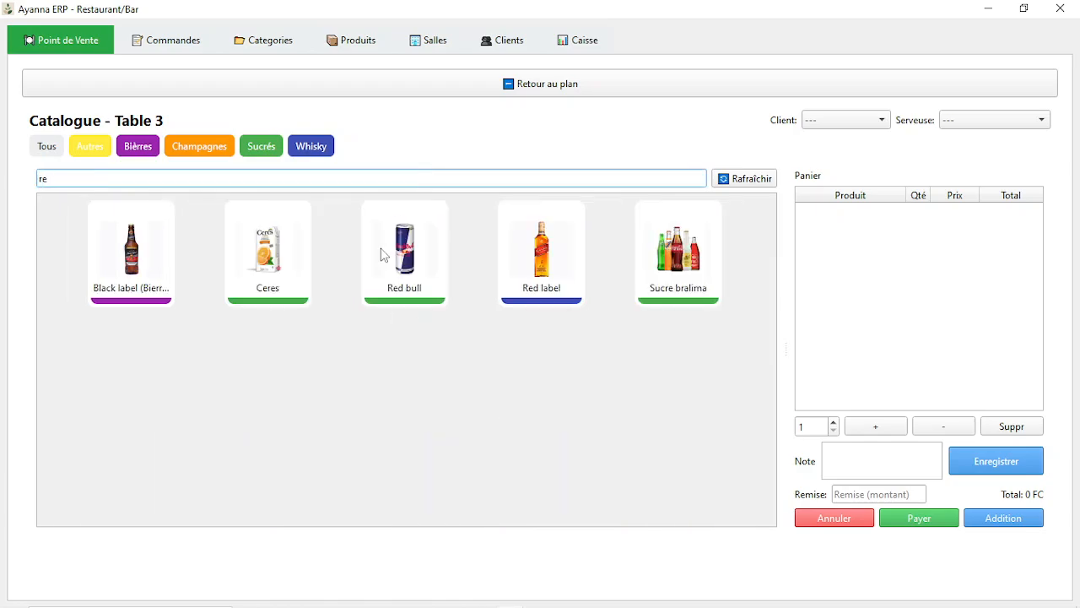
left_click(531, 294)
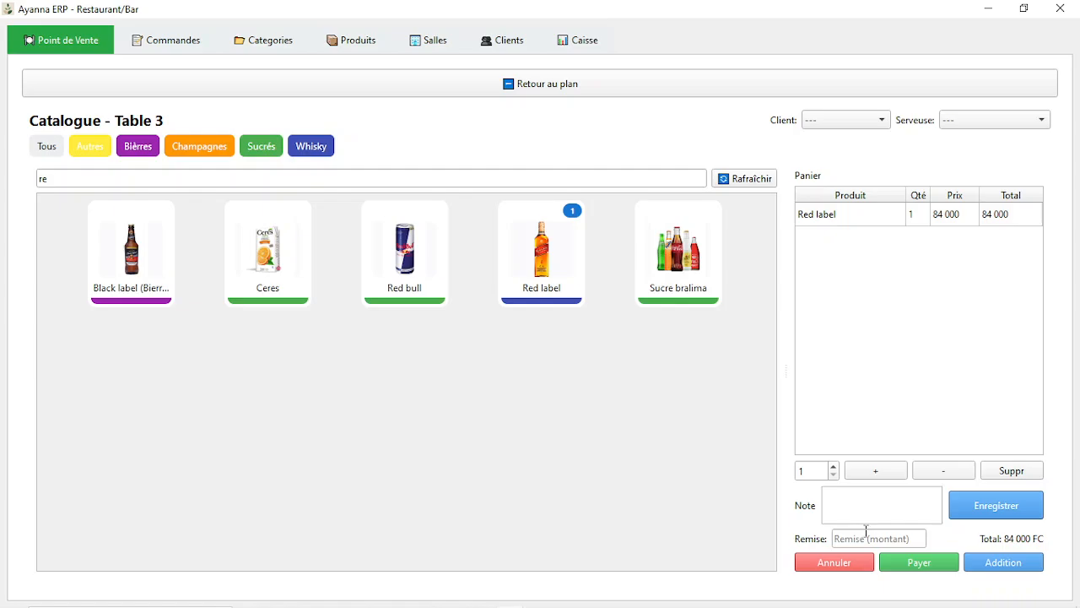
type("4000")
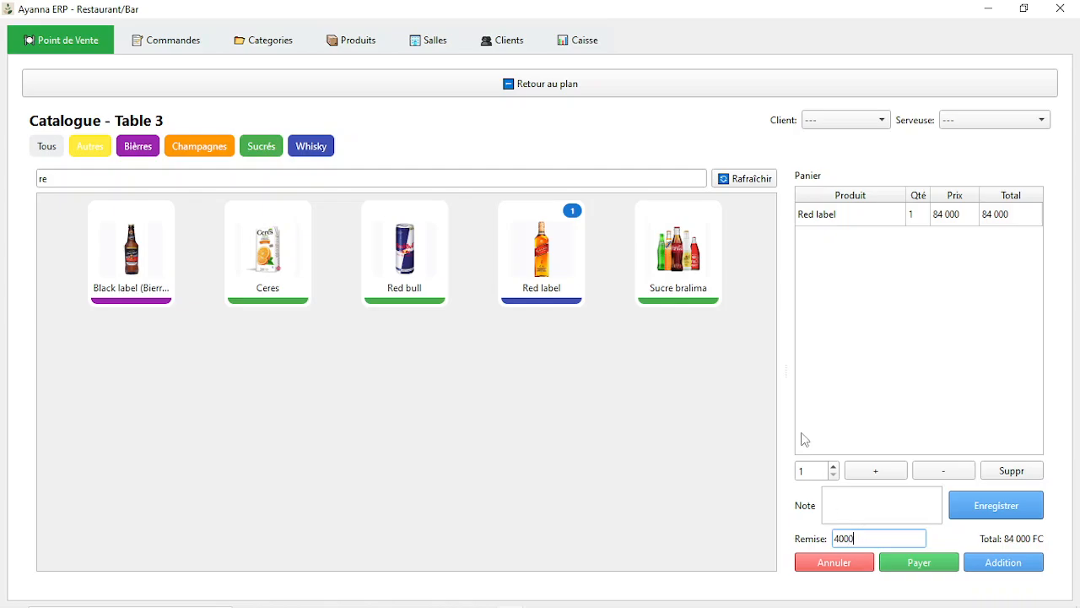
left_click(847, 393)
Record table 3's full payment of 80 000 FC and refresh the customer orders list.
left_click(920, 564)
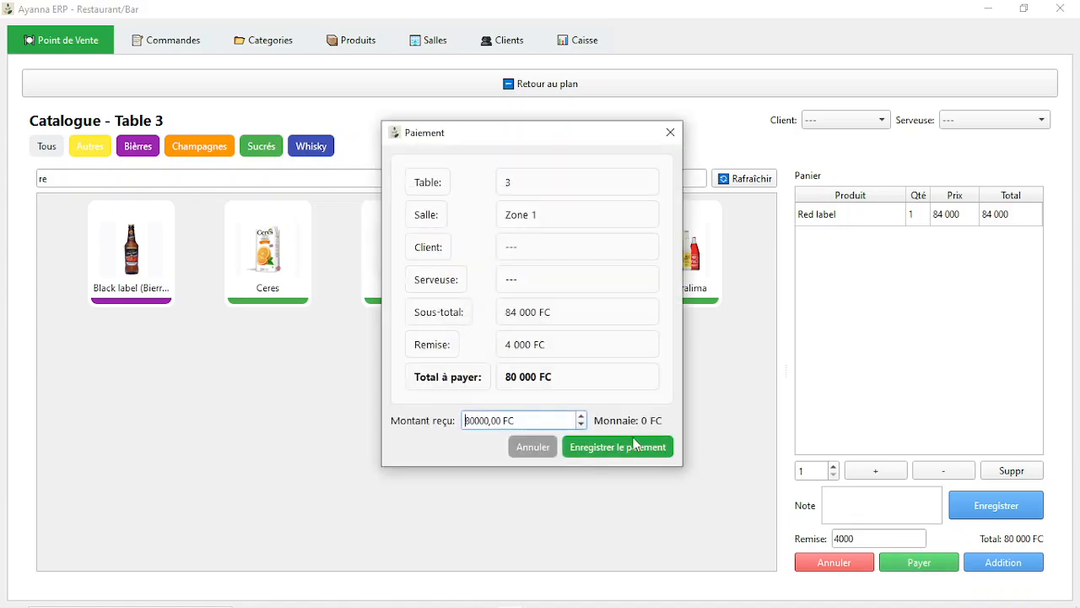
left_click(625, 452)
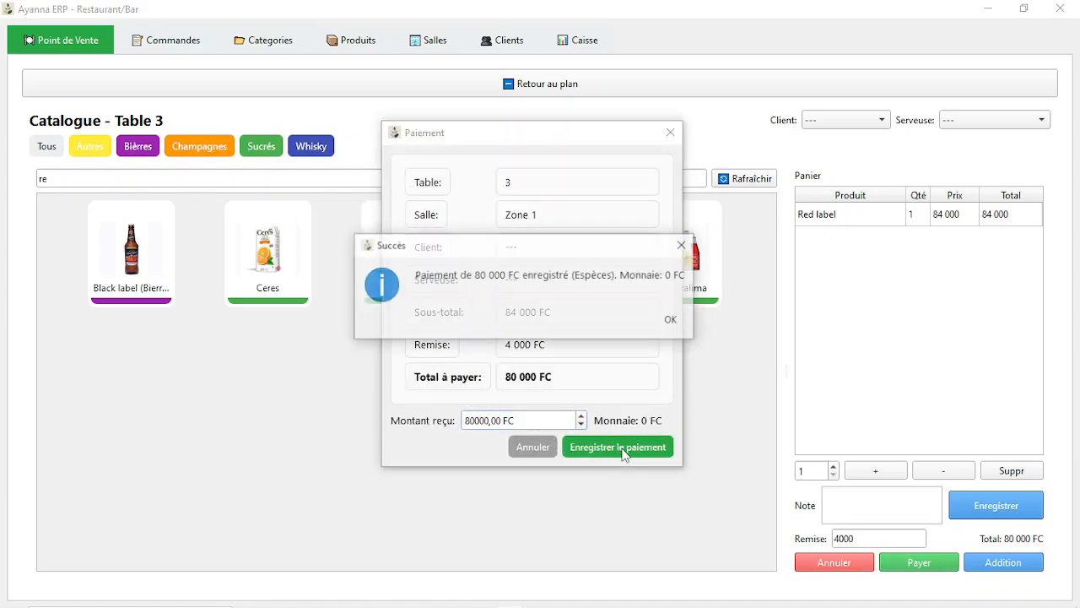
left_click(673, 321)
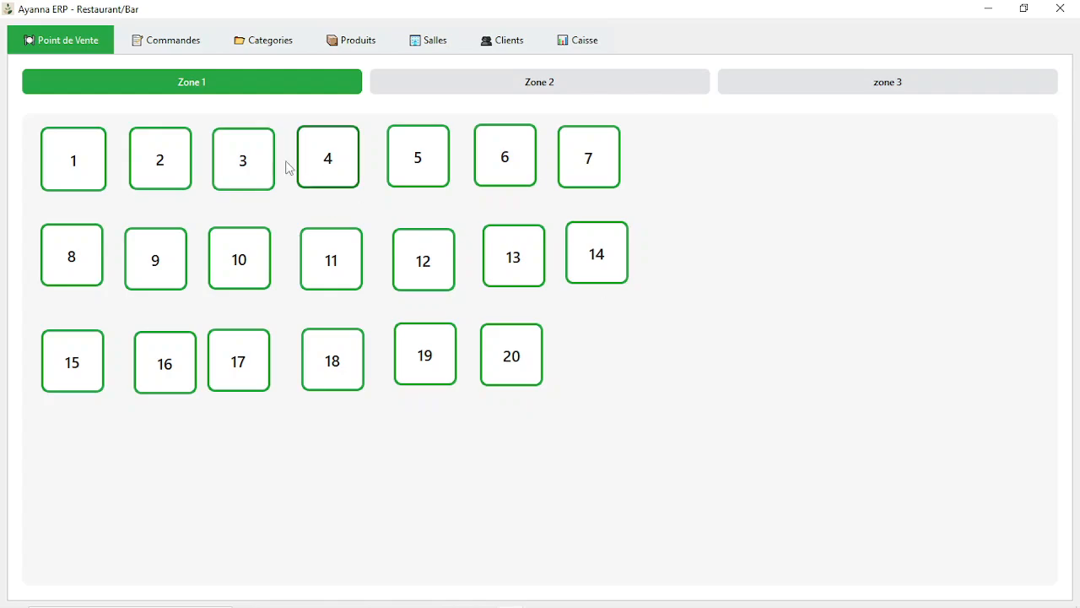
left_click(183, 41)
left_click(85, 154)
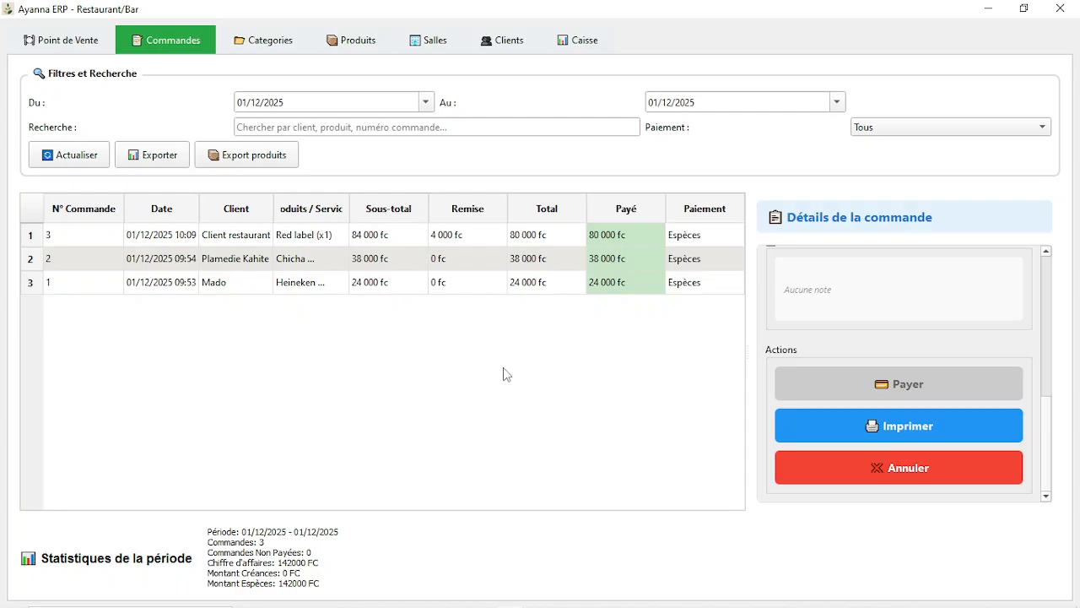
Open table 2 in Zone 1 and add two Boosters to its cart.
left_click(93, 49)
left_click(170, 178)
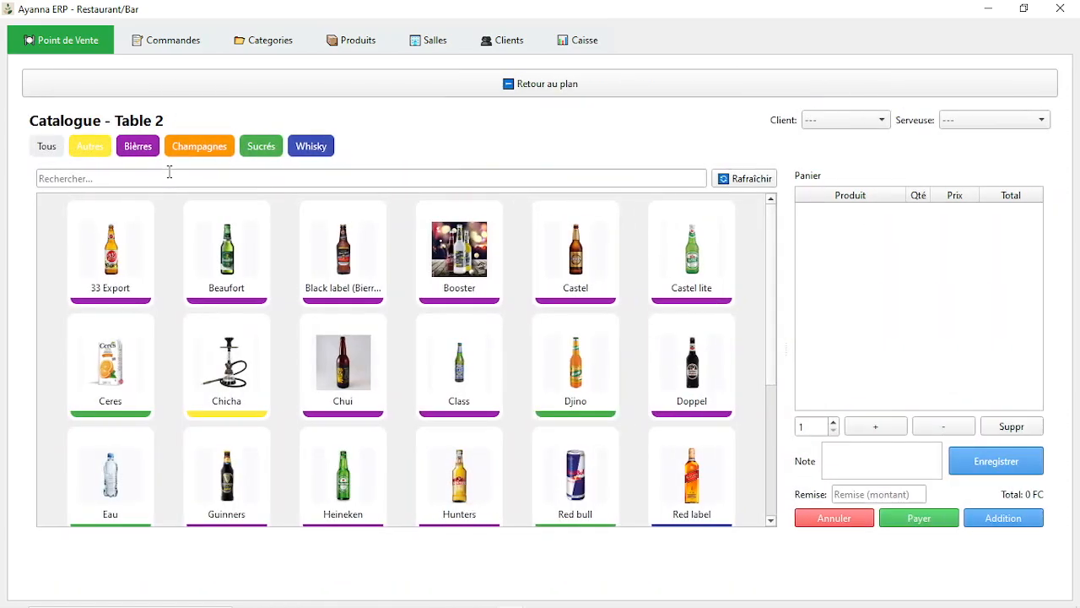
left_click(462, 263)
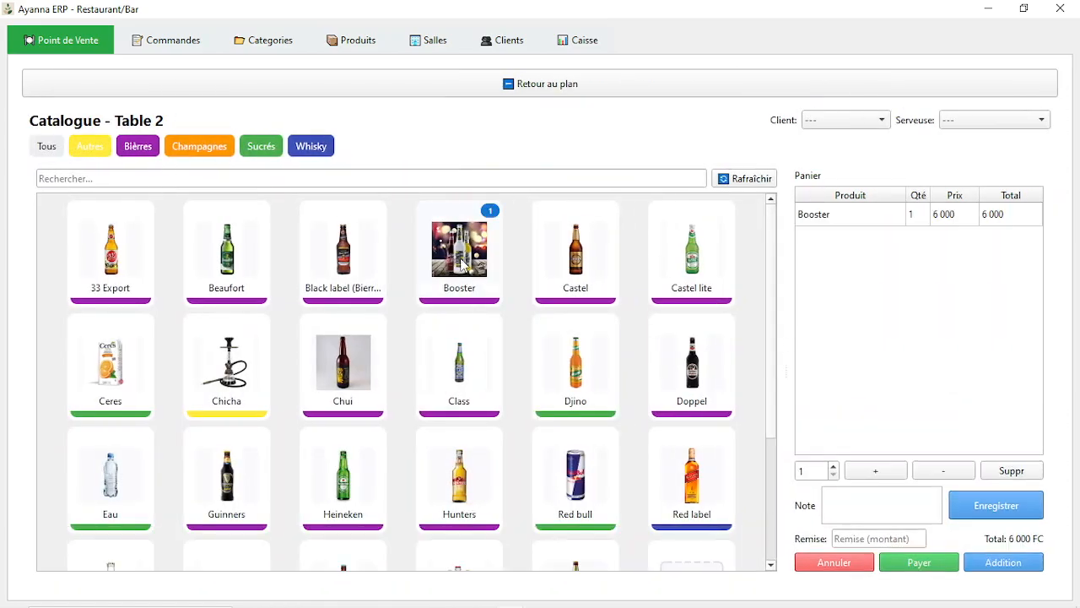
left_click(463, 263)
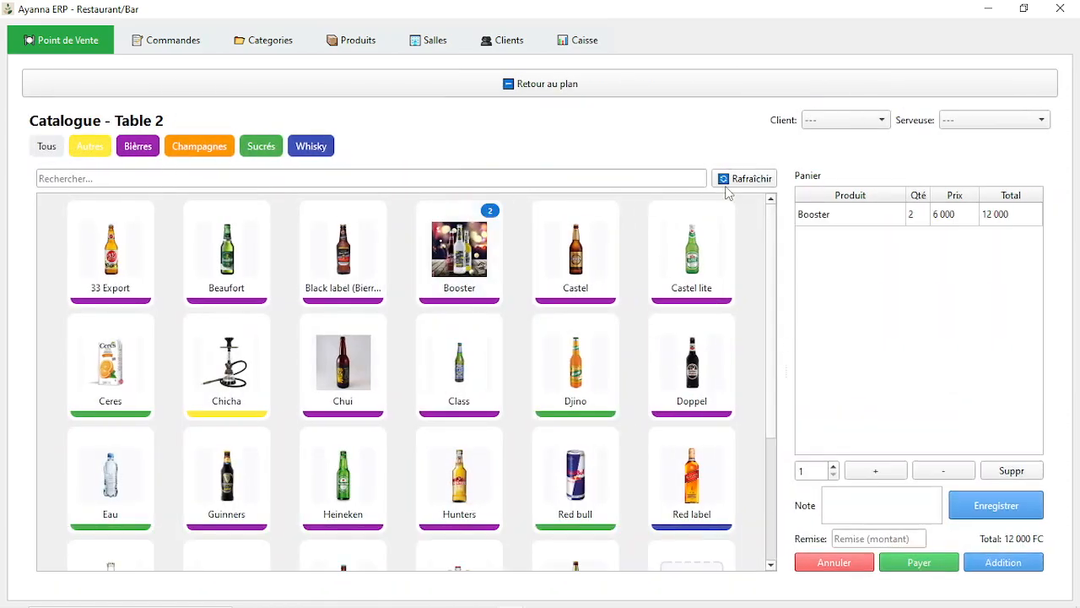
Shorten the name of the first of the two identically named clients to its last word and save the change.
left_click(822, 128)
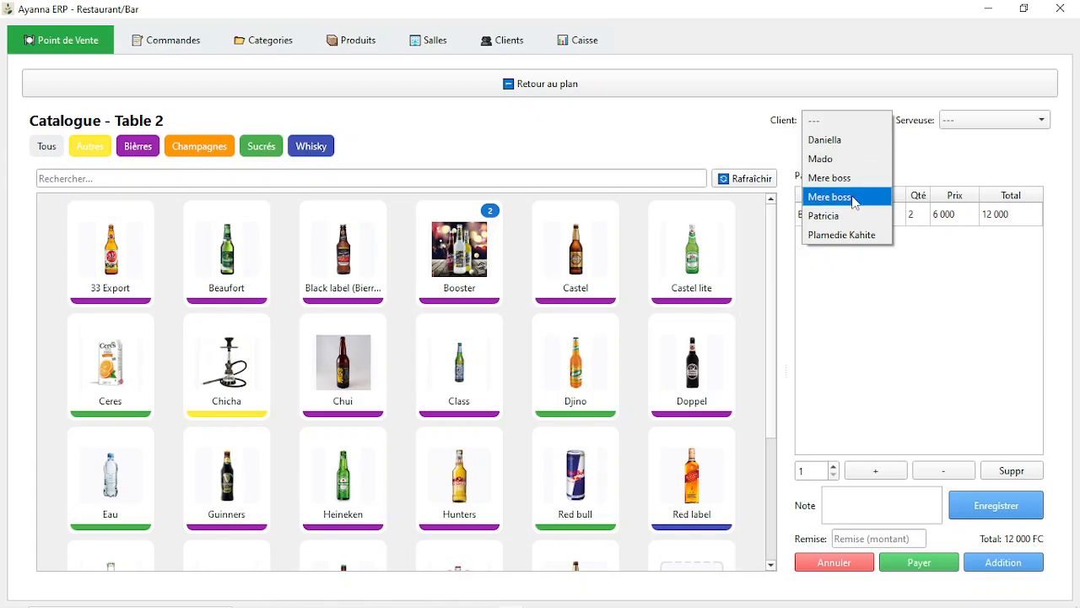
left_click(510, 49)
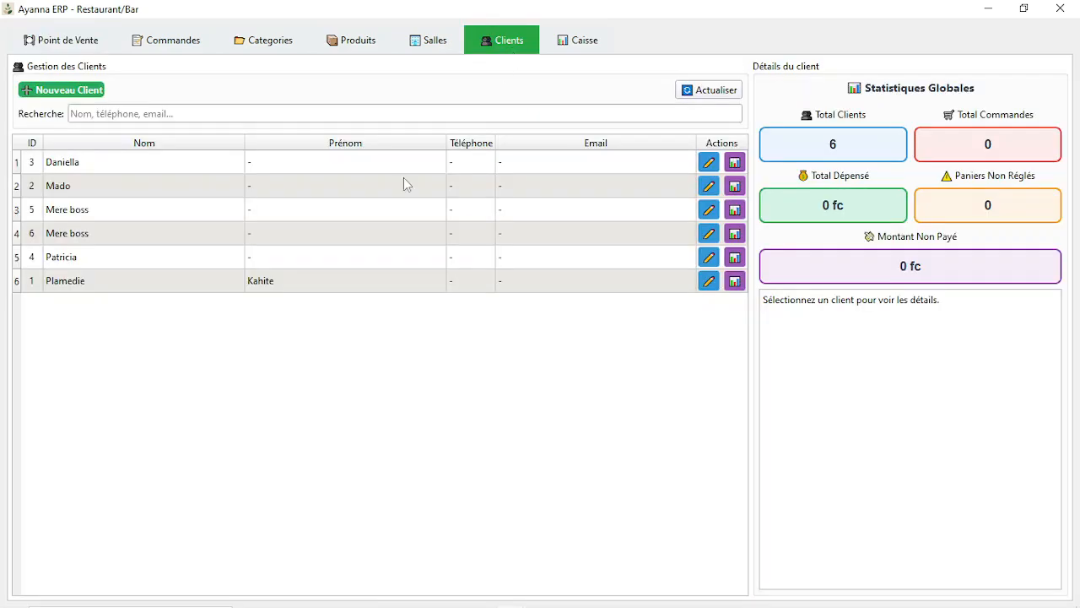
left_click(711, 211)
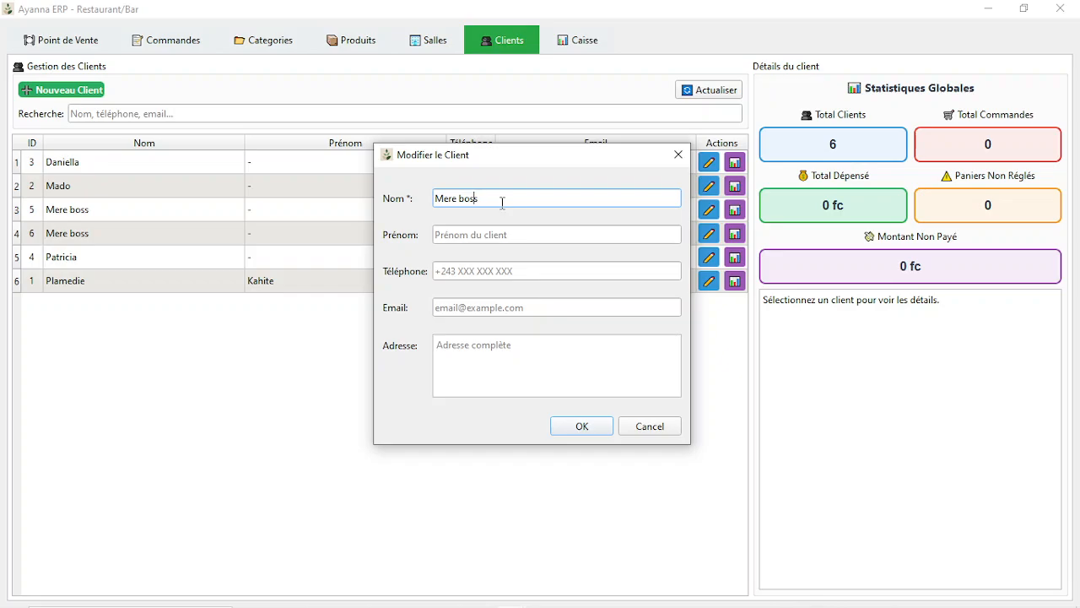
key("BackSpace")
key("BackSpace")
key("BackSpace")
key("BackSpace")
left_click(581, 426)
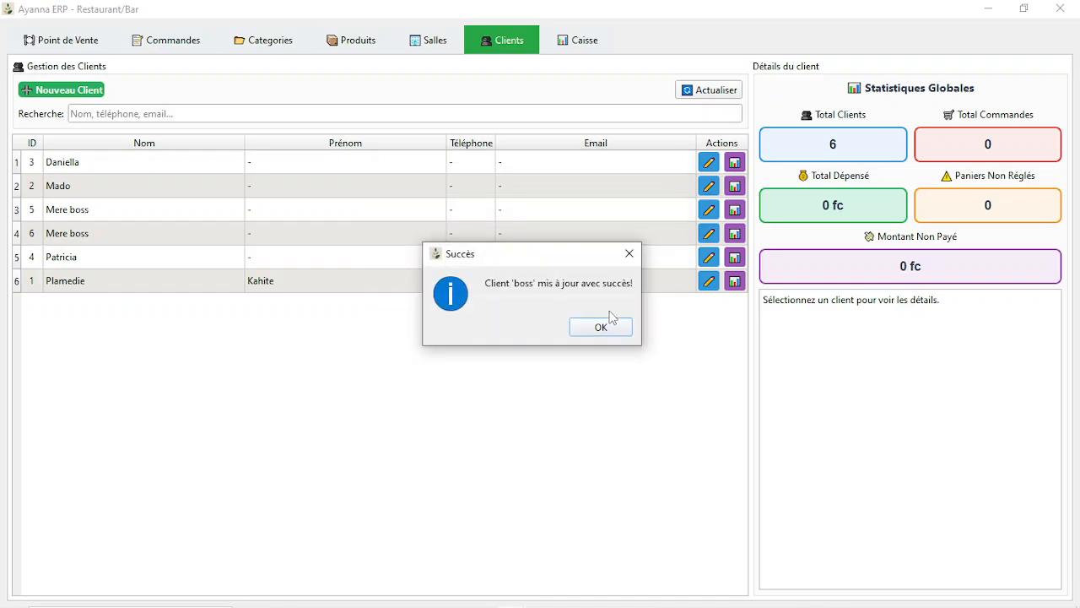
left_click(595, 331)
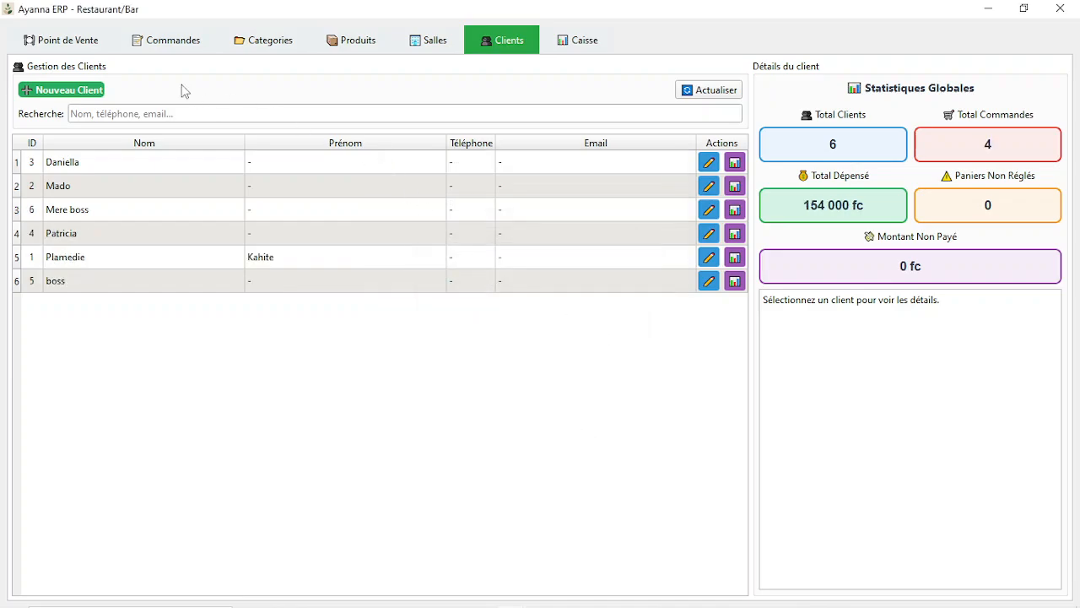
Return to table 2's order and check the selectable clients for the renamed entry.
left_click(68, 42)
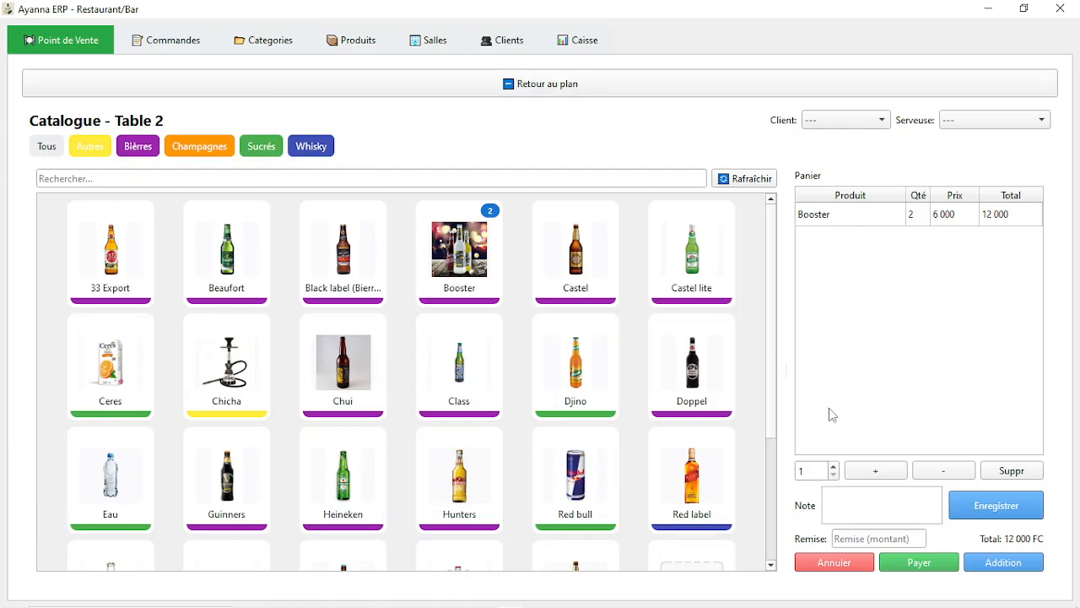
left_click(827, 120)
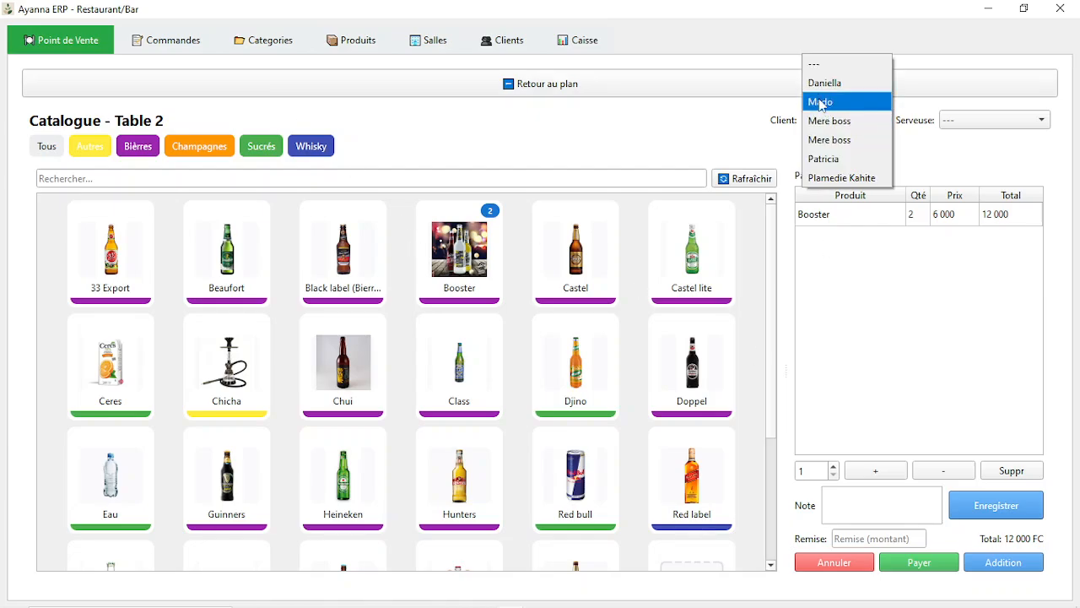
left_click(735, 118)
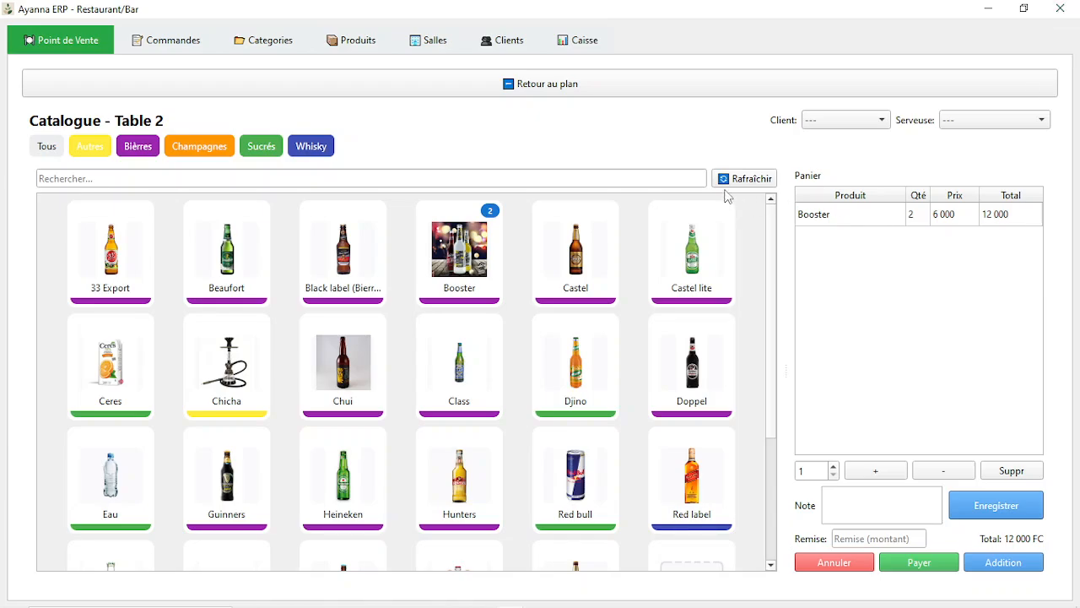
Leave table 2's order, reopen it with the updated client list and assign the renamed client to it.
left_click(824, 123)
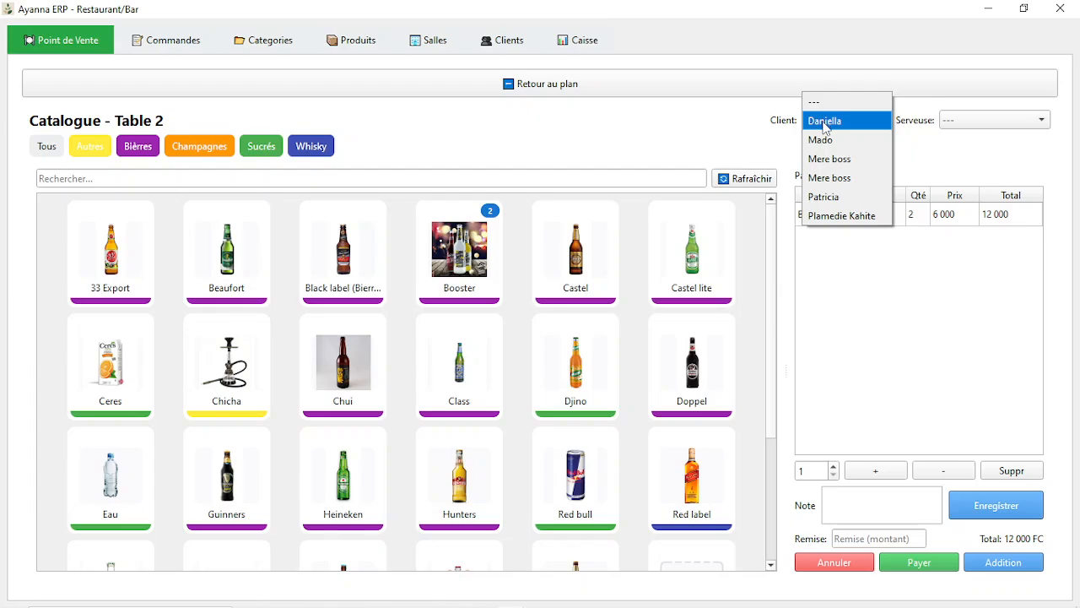
left_click(1002, 78)
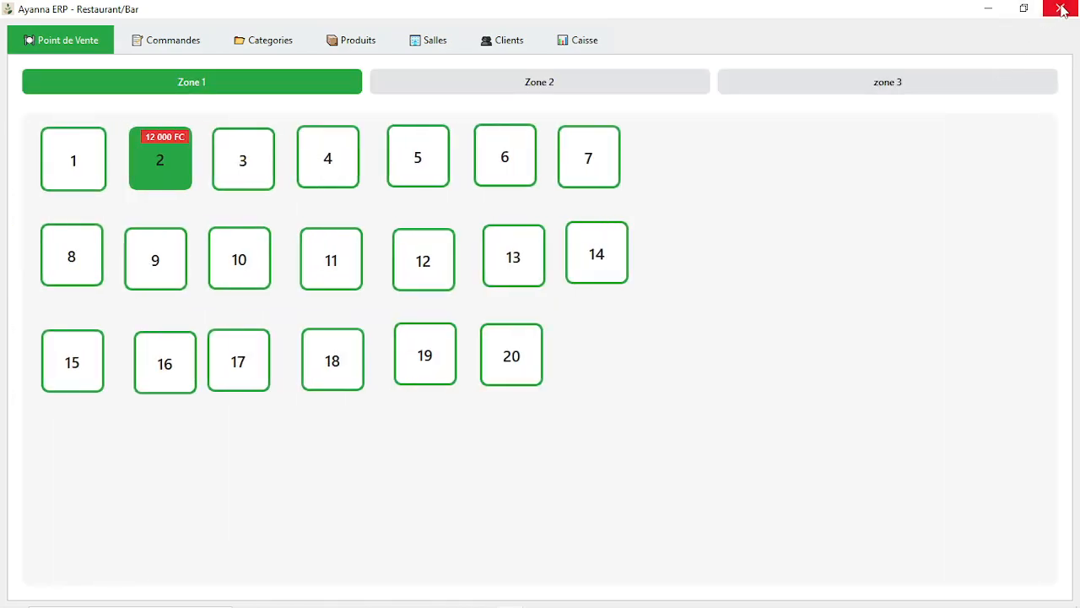
left_click(140, 160)
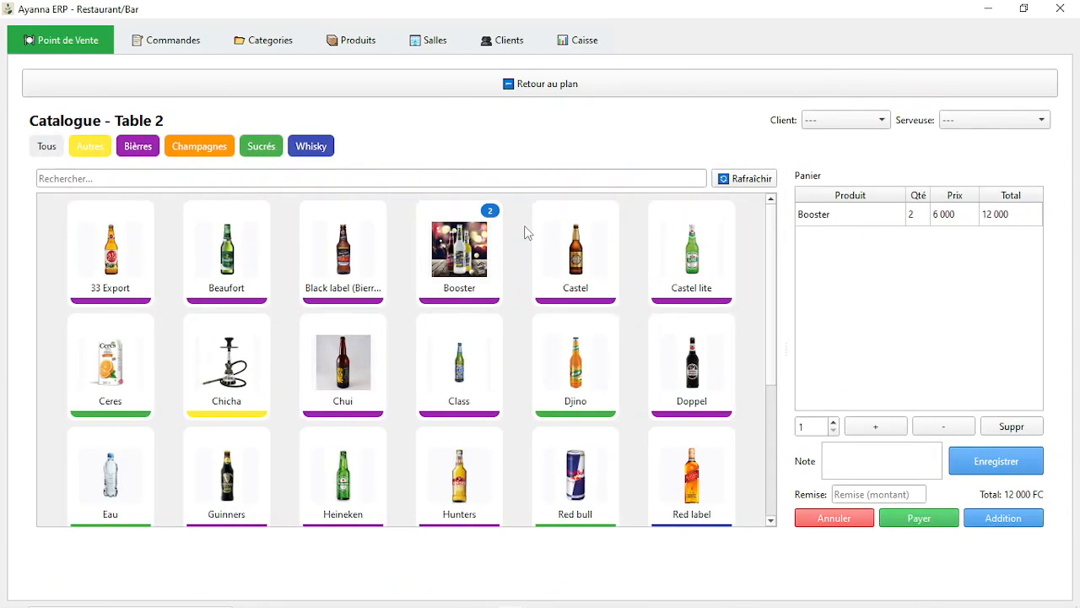
left_click(838, 122)
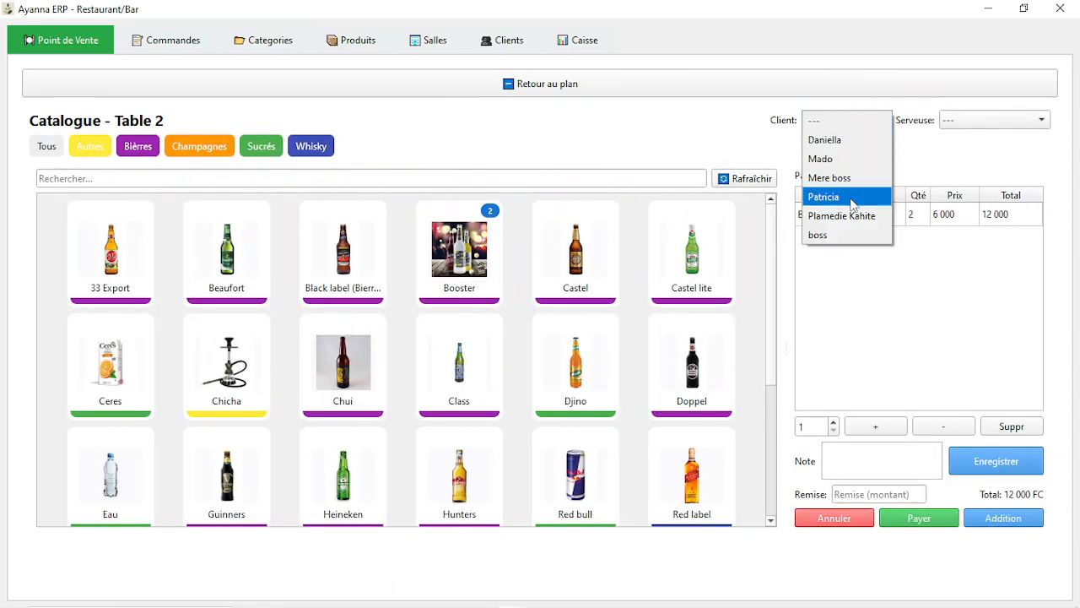
left_click(818, 235)
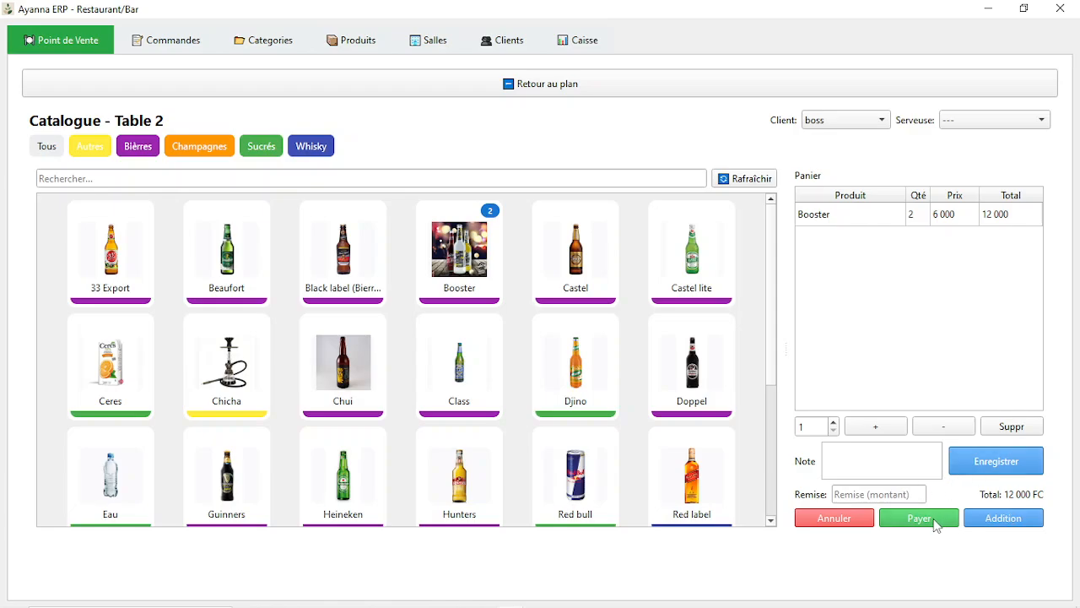
Record table 2's payment with 0 FC received and refresh the customer orders list.
left_click(919, 517)
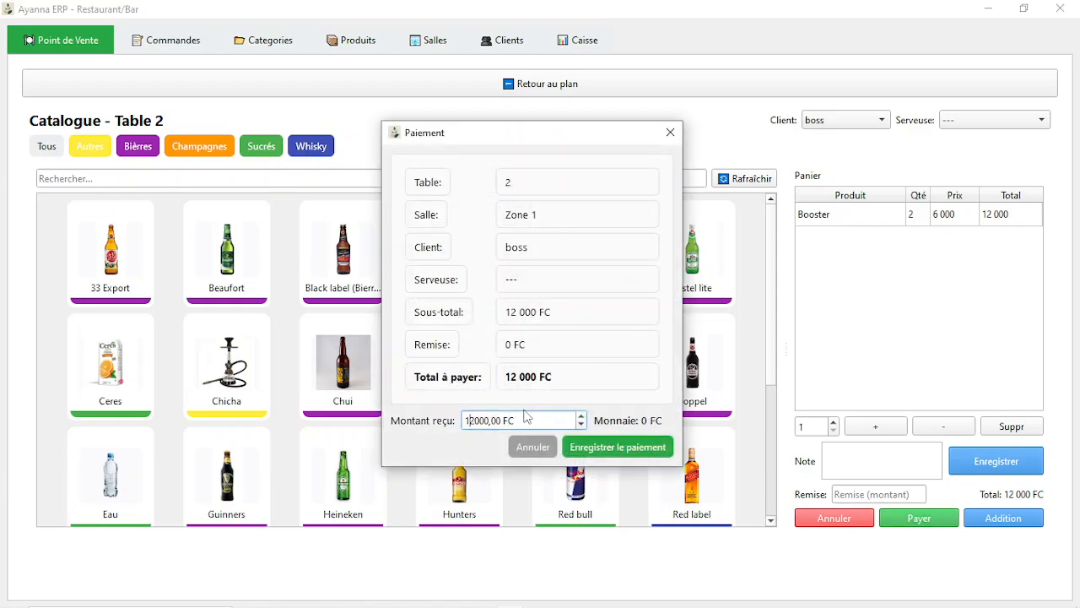
key("BackSpace")
key("BackSpace")
key("BackSpace")
key("BackSpace")
key("BackSpace")
key("BackSpace")
key("BackSpace")
key("BackSpace")
key("BackSpace")
type("0")
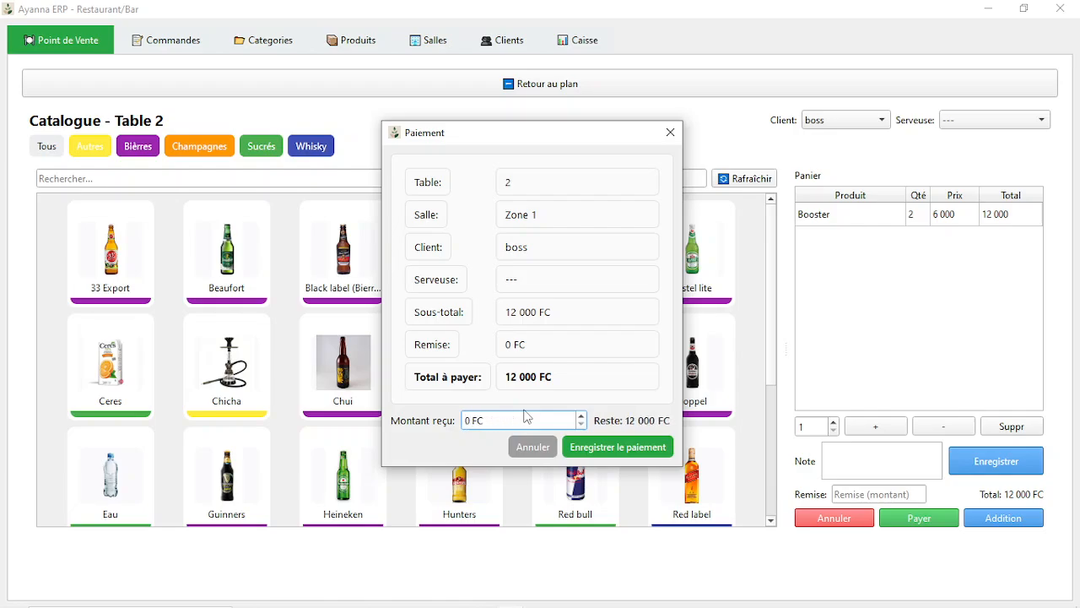
left_click(606, 451)
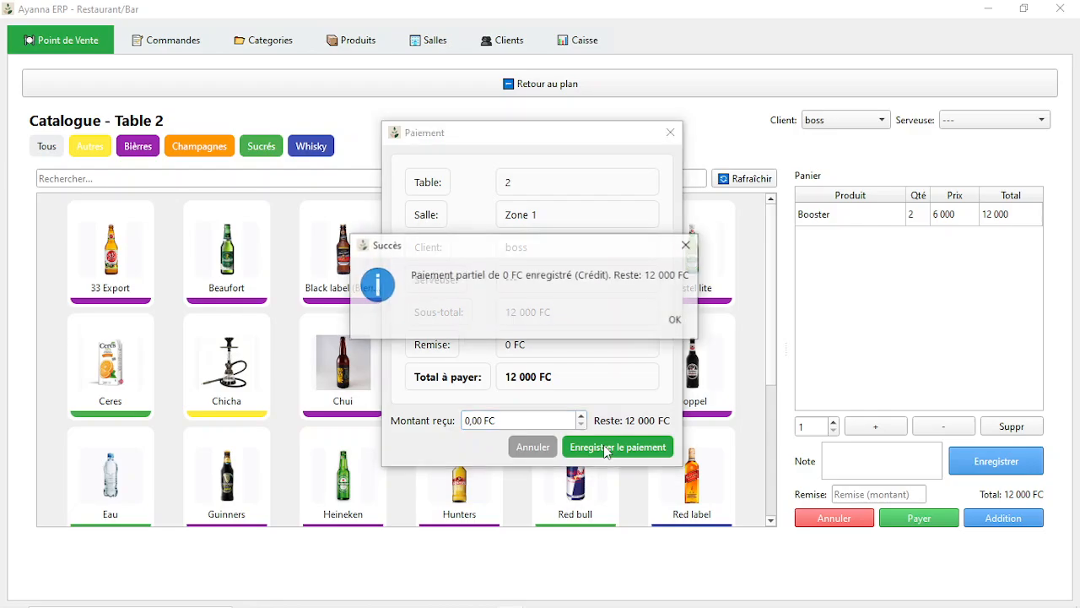
left_click(677, 322)
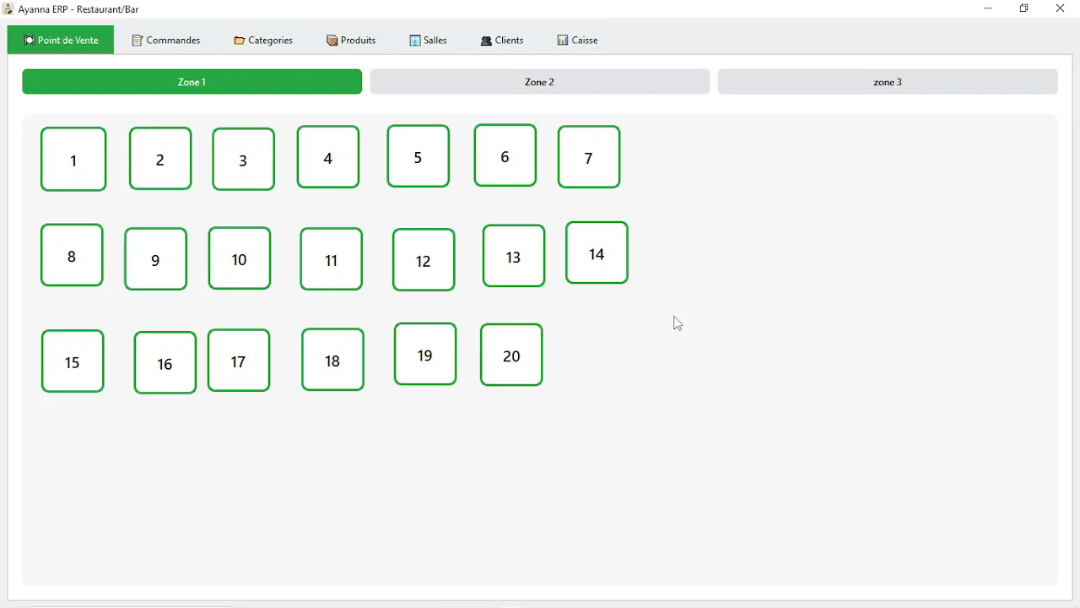
left_click(169, 48)
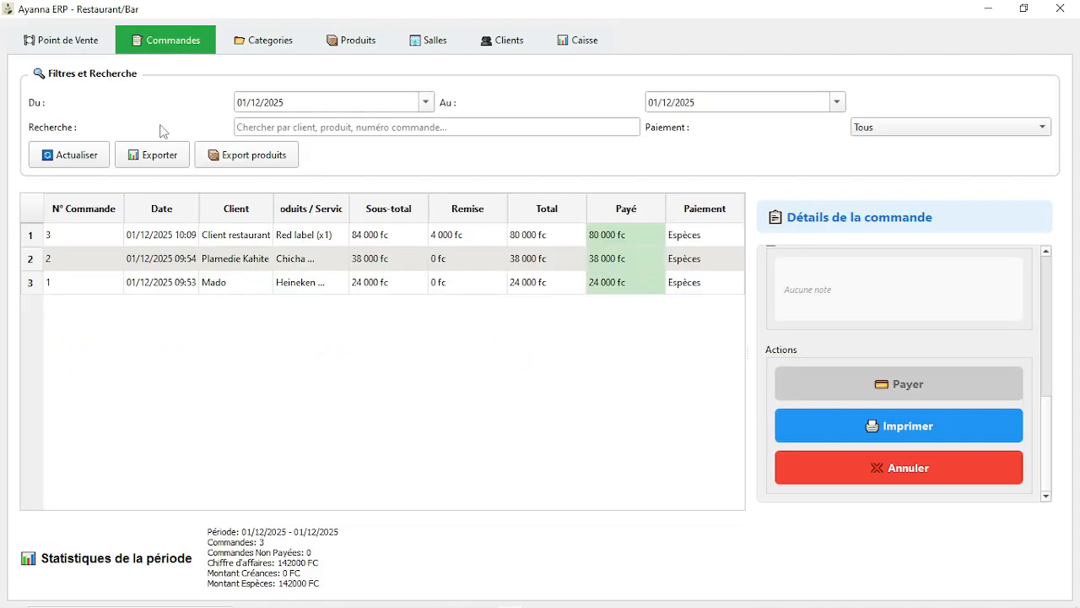
left_click(68, 154)
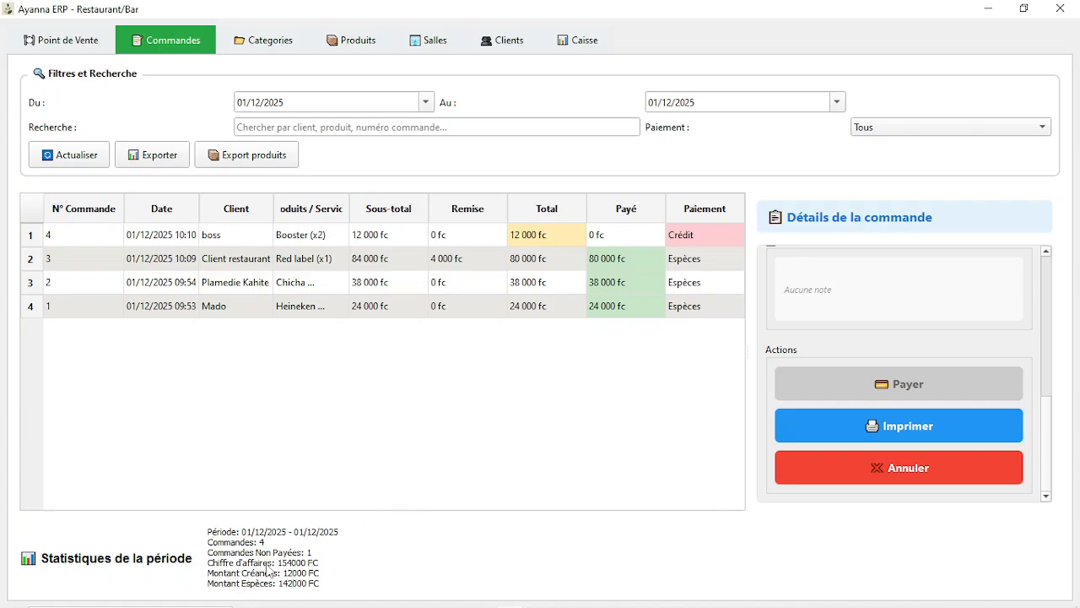
Examine the details of the fifth client and the renamed client, including financial statistics and last order.
left_click(503, 46)
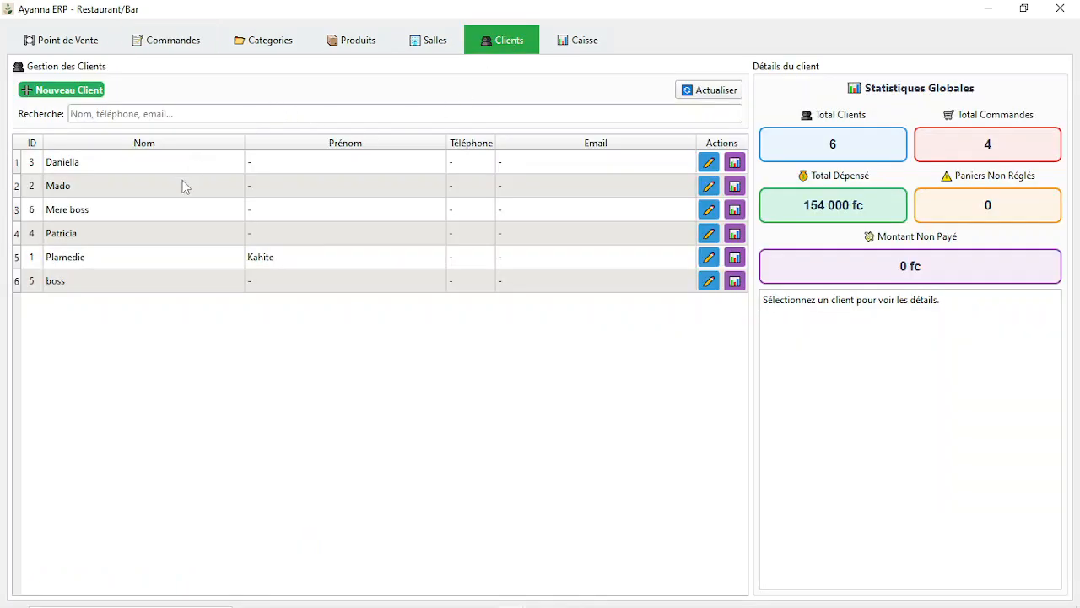
left_click(77, 266)
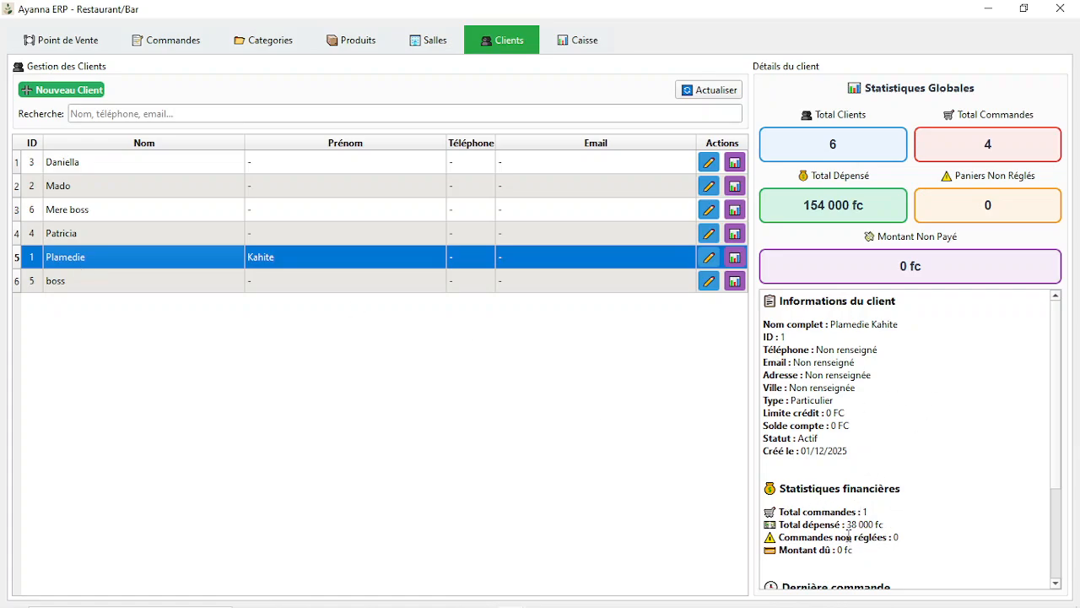
left_click(115, 285)
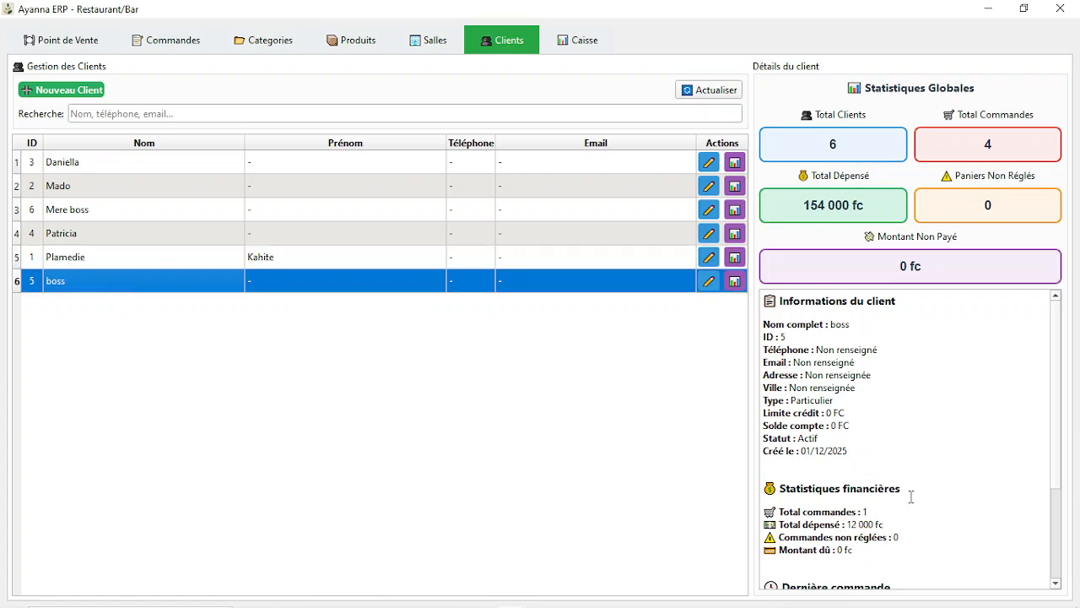
left_click(1051, 395)
right_click(1052, 426)
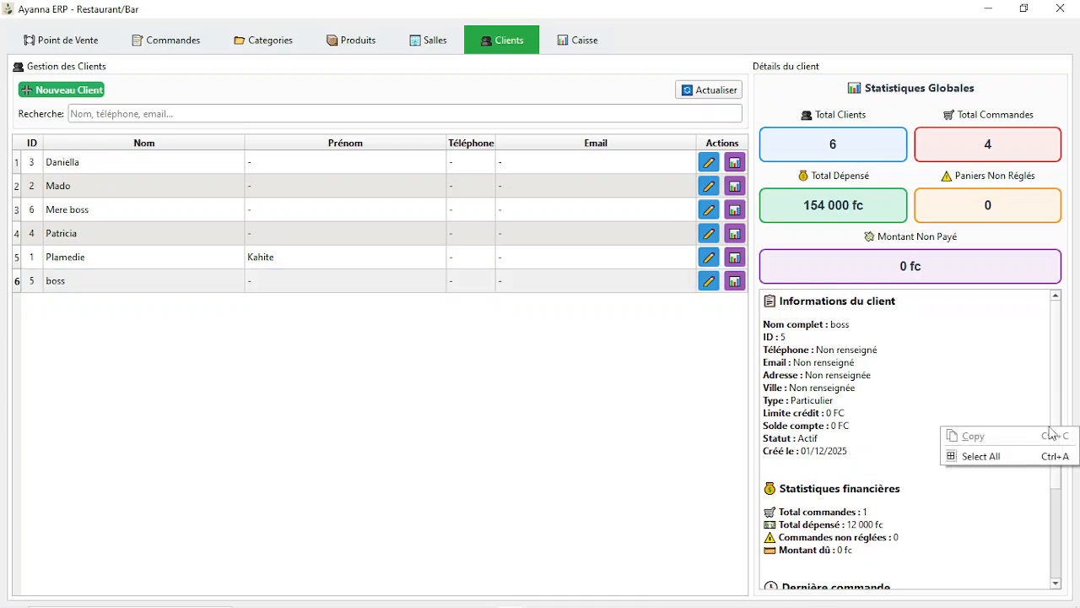
left_click(1022, 497)
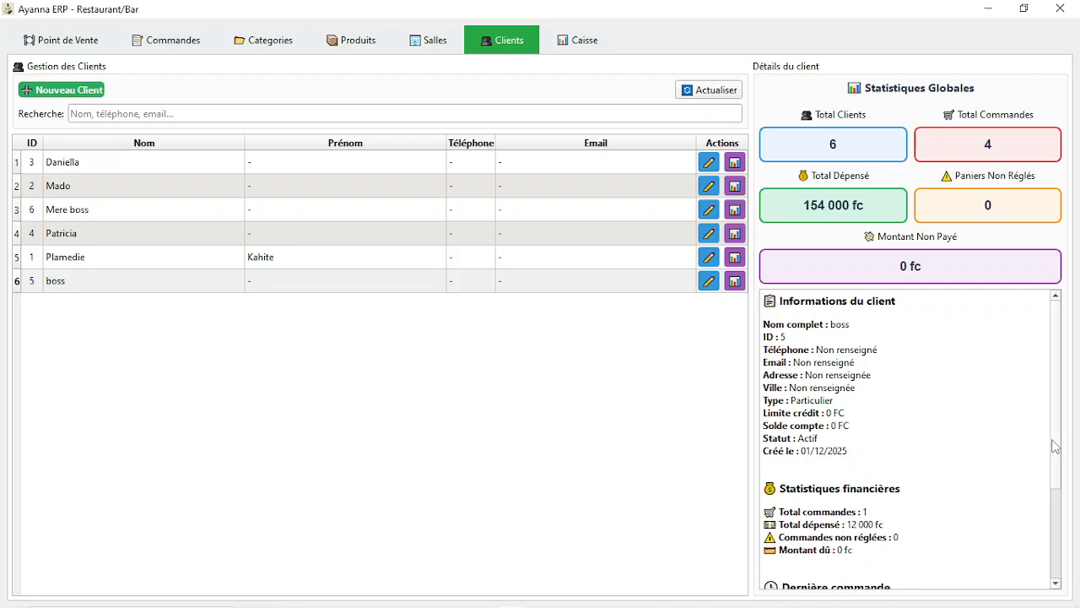
right_click(1051, 491)
left_click(1051, 431)
scroll(1049, 435, "down", 5)
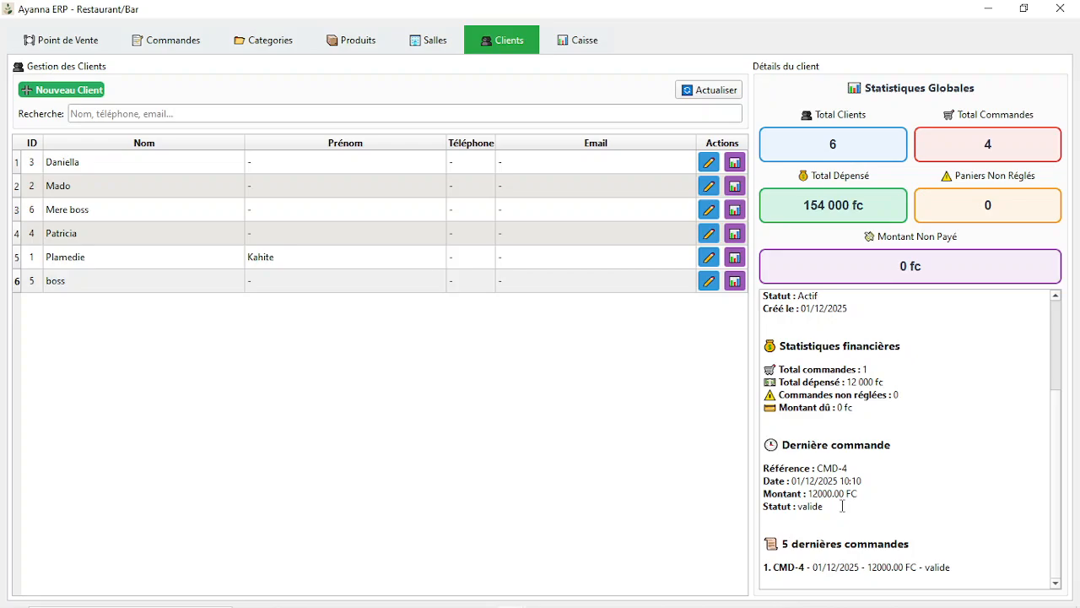
Refresh the customer orders list again and return to the client management page.
left_click(73, 40)
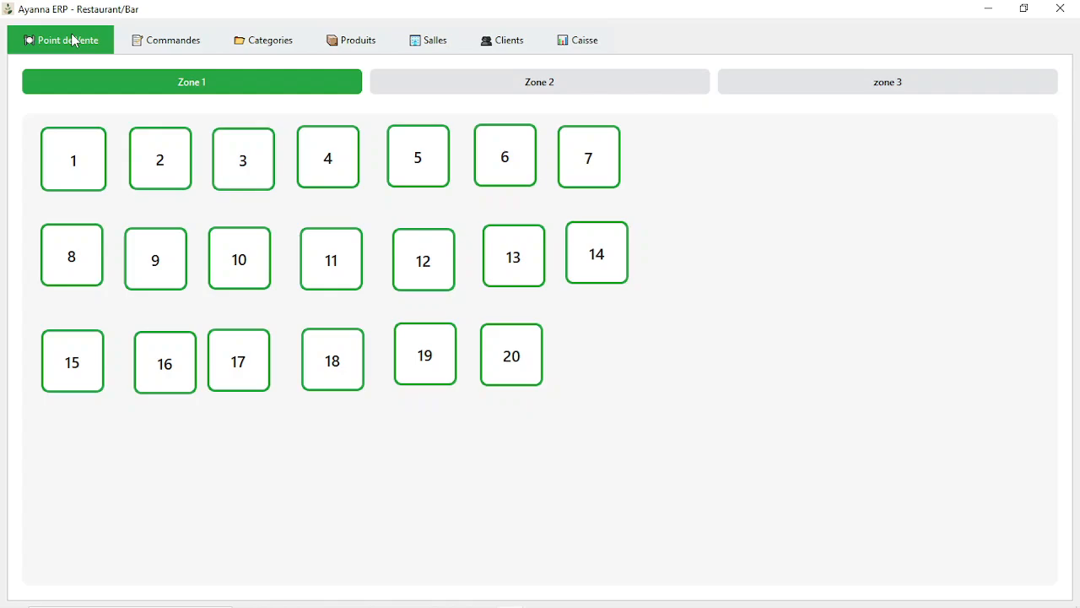
left_click(156, 38)
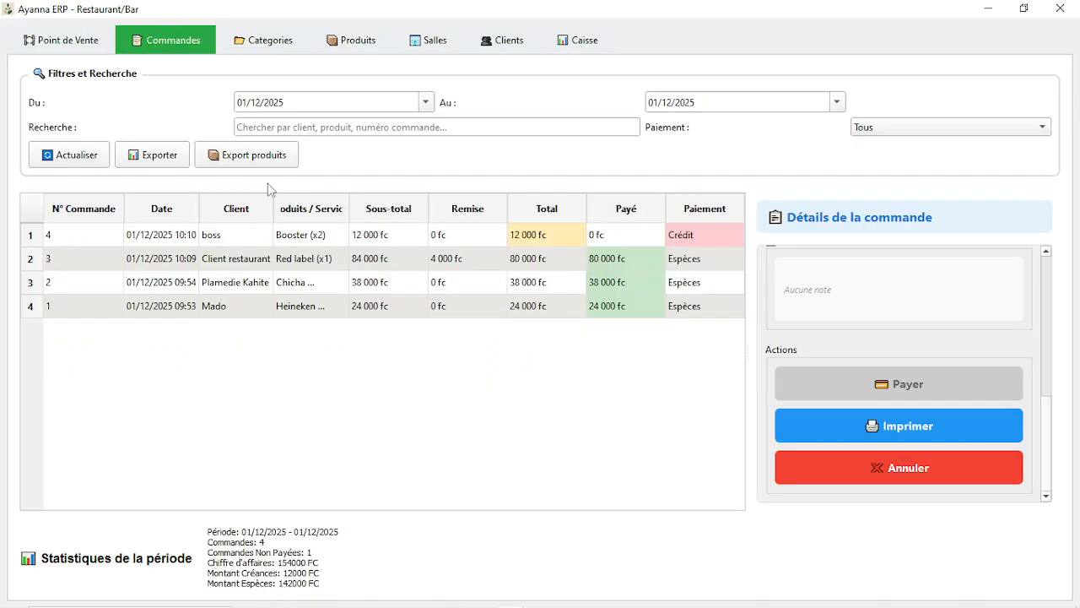
left_click(82, 152)
left_click(504, 40)
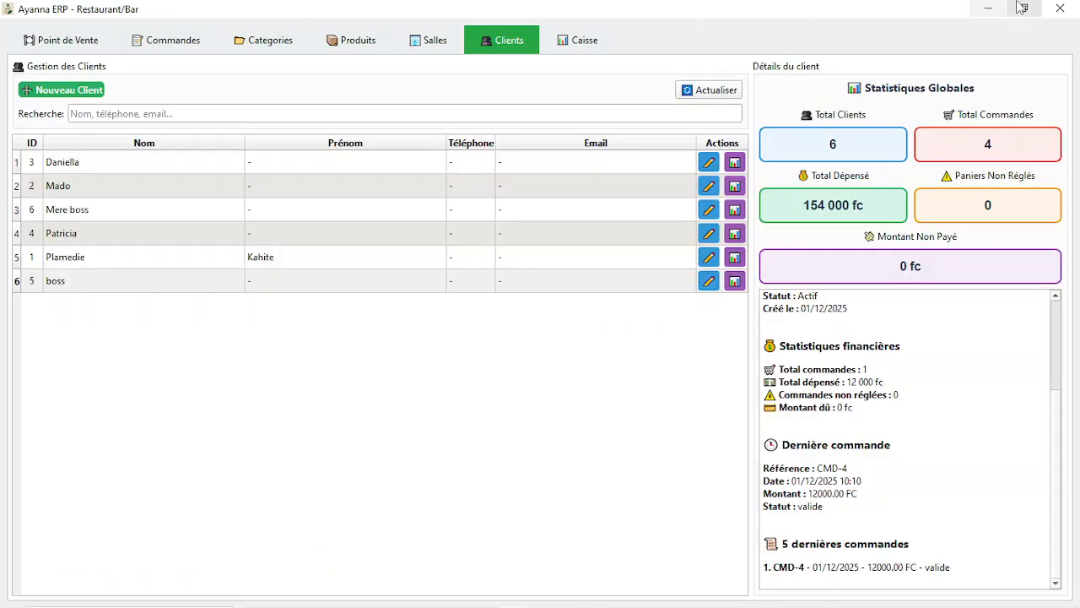
Close the Restaurant/Bar module, reopen it from the Ayanna ERP home window and maximize it.
left_click(1060, 8)
key("alt+Tab")
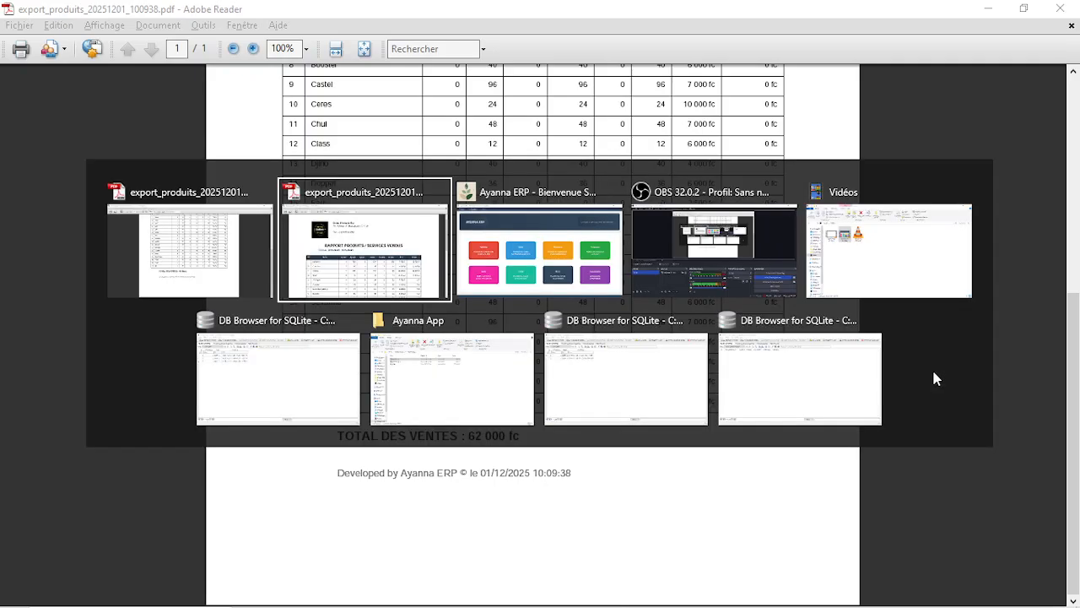
left_click(869, 340)
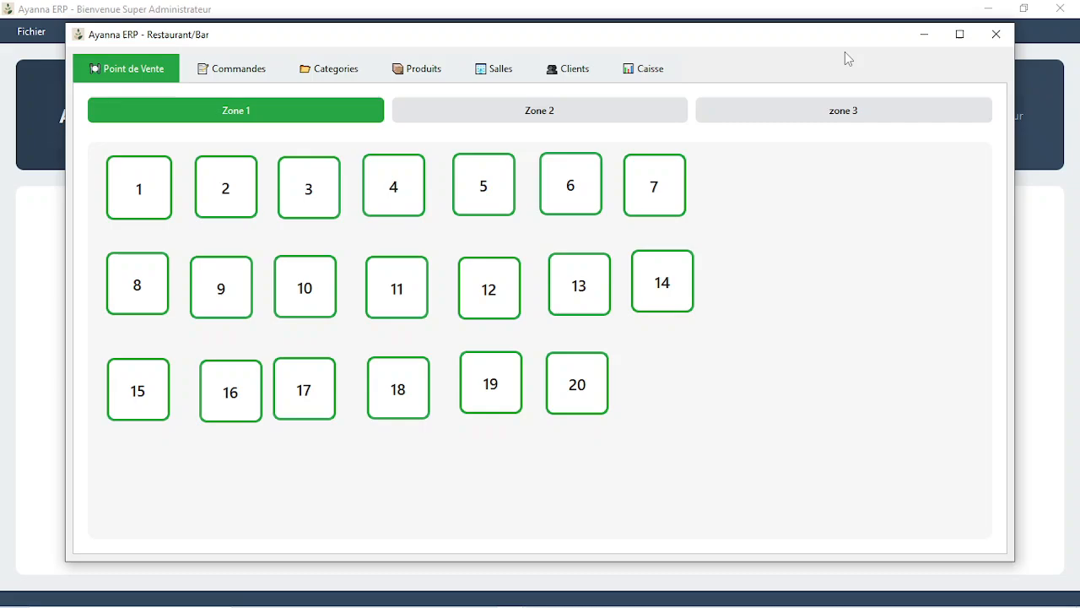
left_click(959, 33)
Recheck the renamed client's unpaid orders, amount due, last order and recent orders in the client details.
left_click(519, 43)
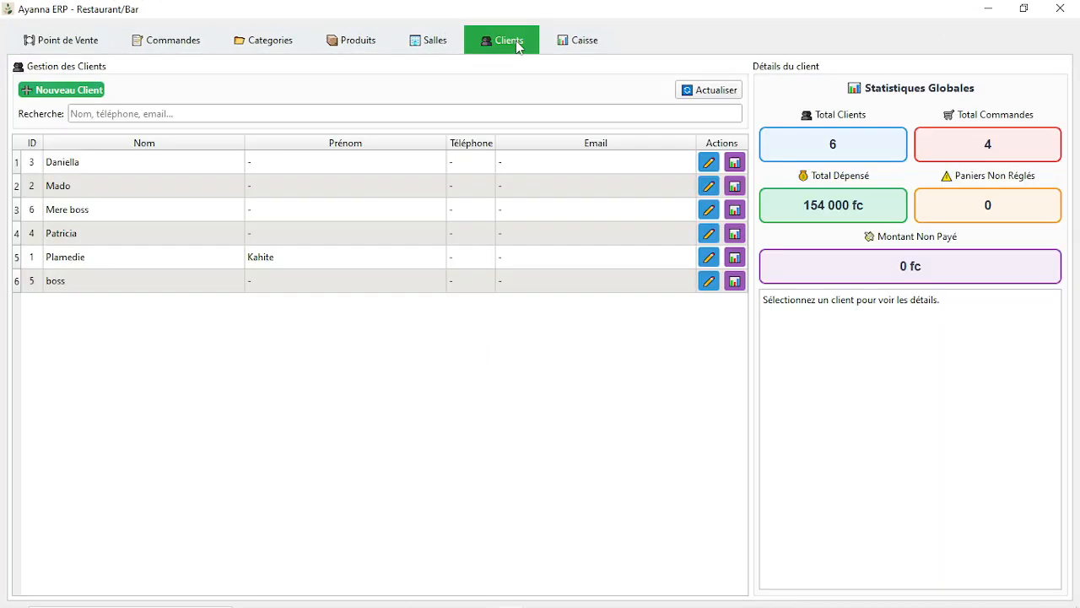
left_click(76, 284)
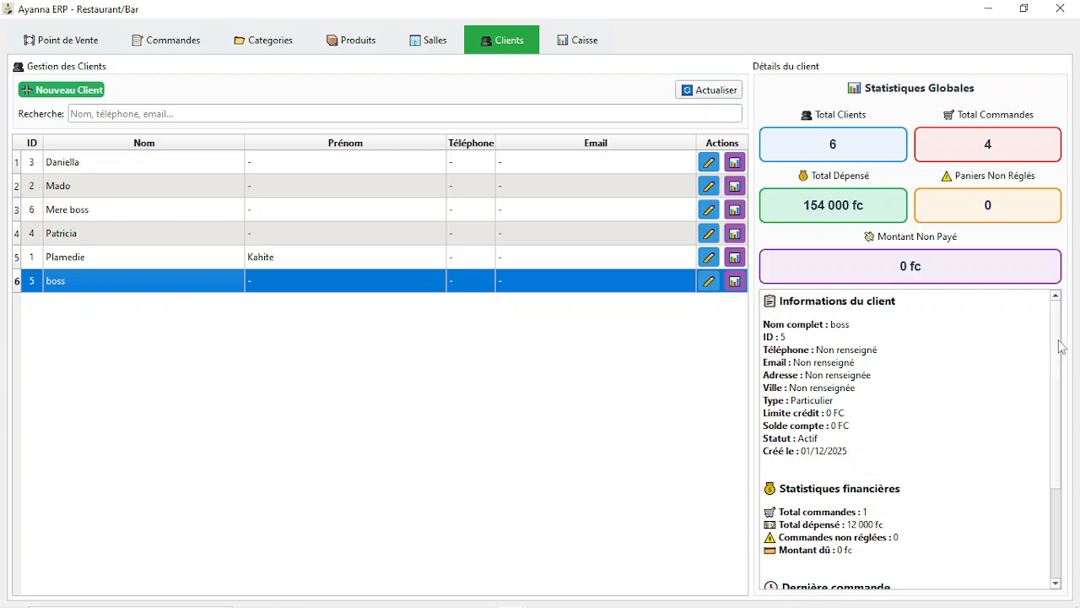
scroll(1056, 386, "down", 1)
scroll(1057, 386, "down", 2)
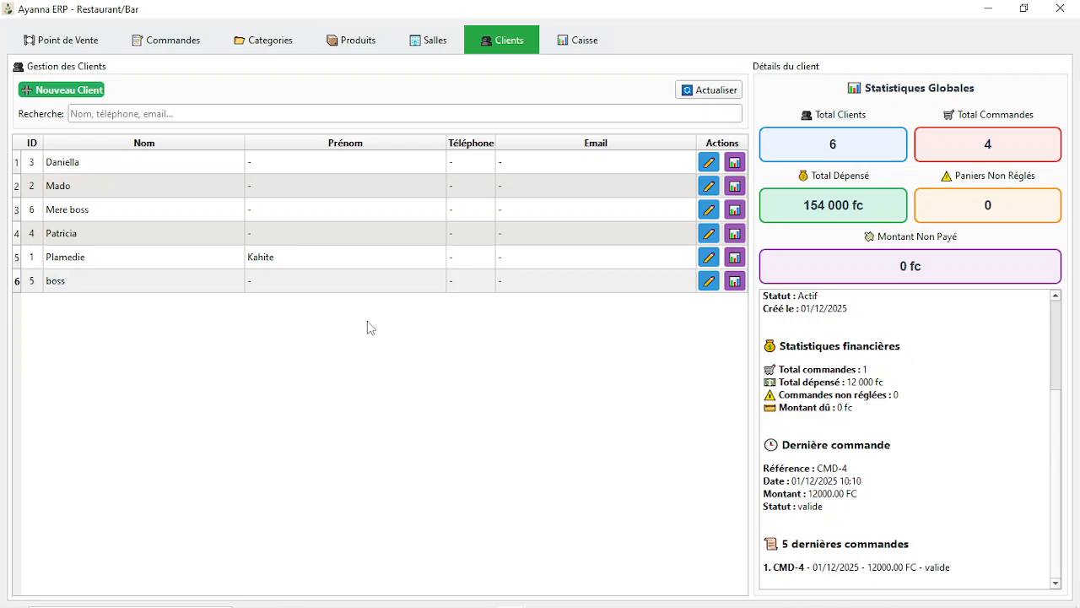
left_click(113, 286)
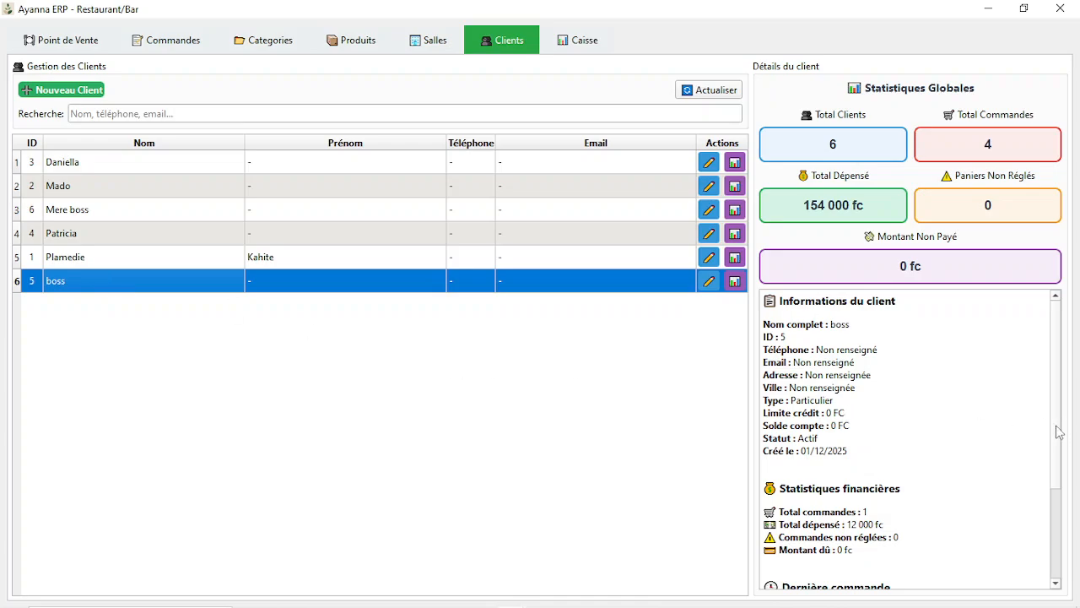
left_click_drag(1060, 431, 1062, 557)
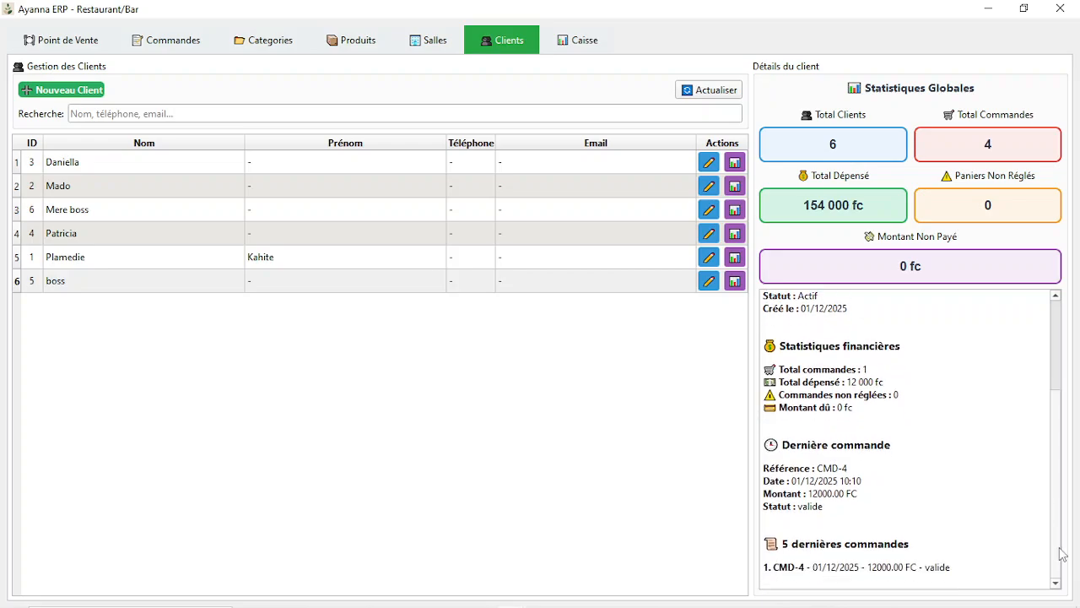
left_click(64, 40)
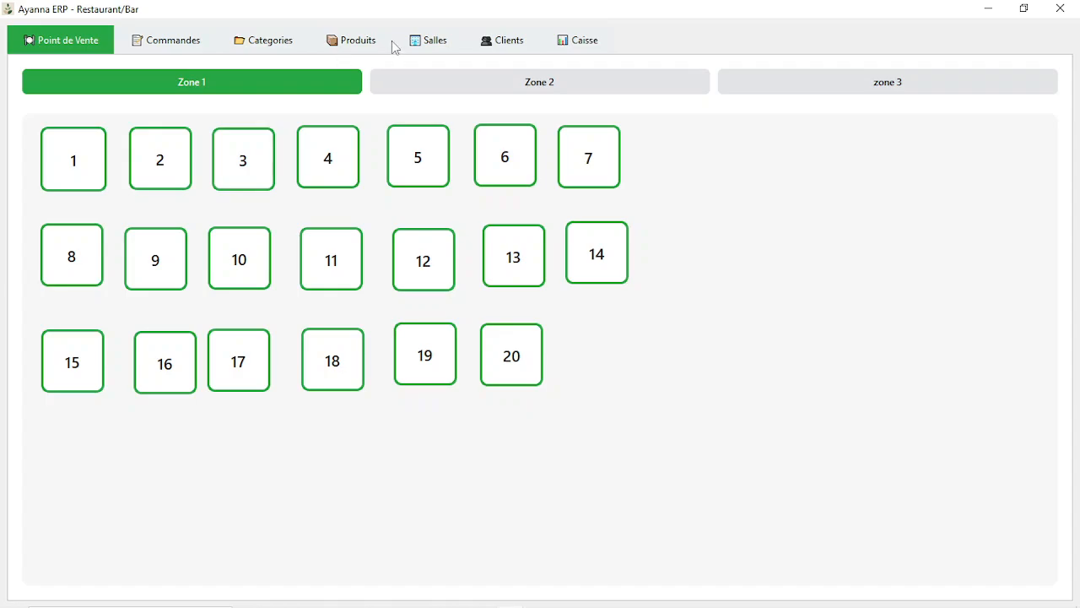
left_click(538, 42)
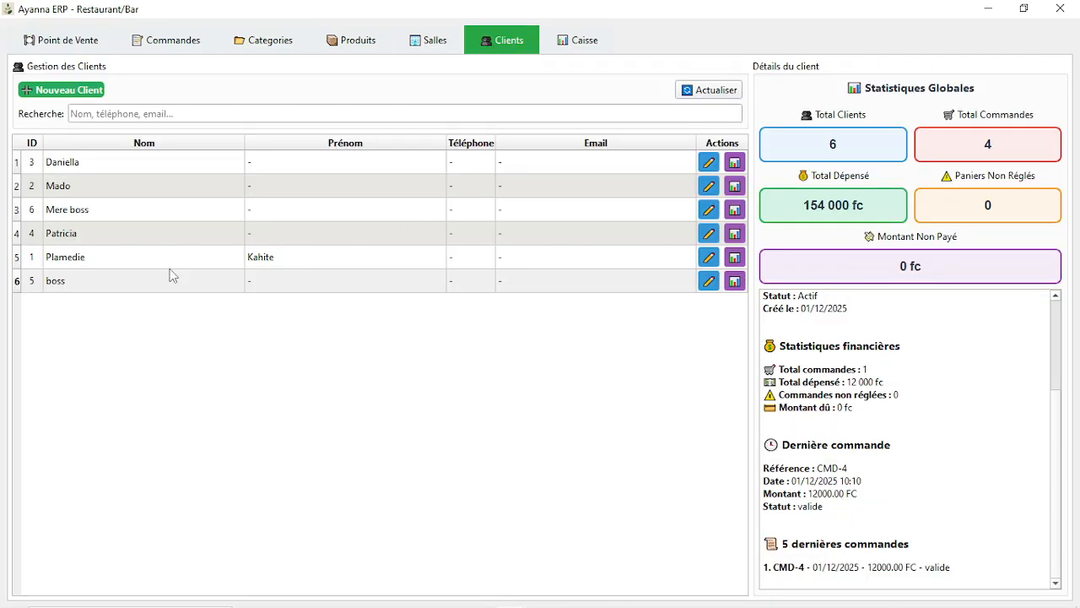
left_click(85, 285)
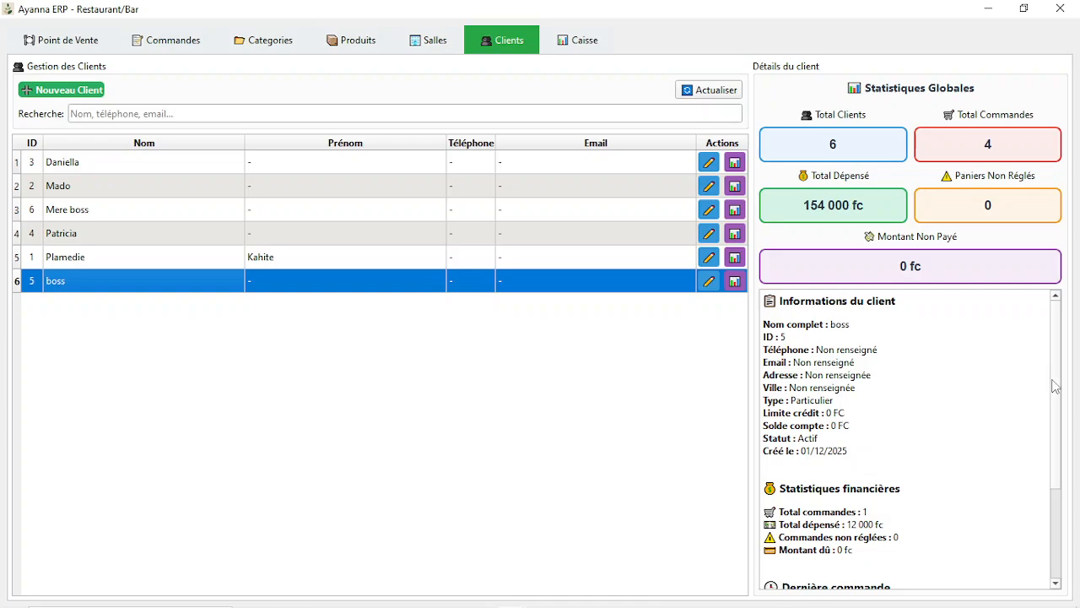
left_click_drag(1050, 384, 1053, 502)
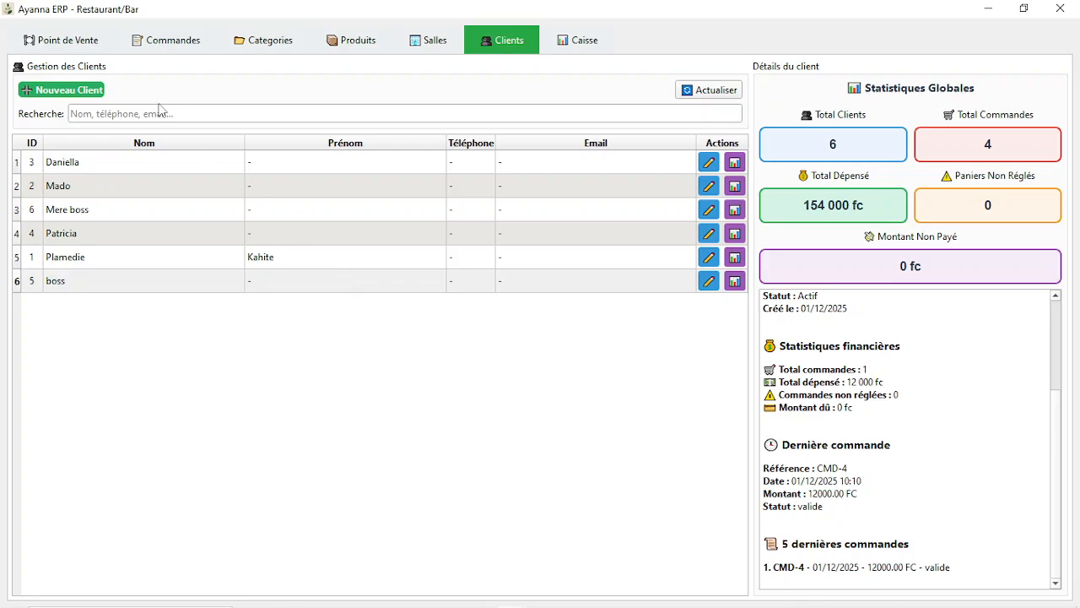
Search the customer orders by the start of the renamed client's name and clear the search.
left_click(152, 48)
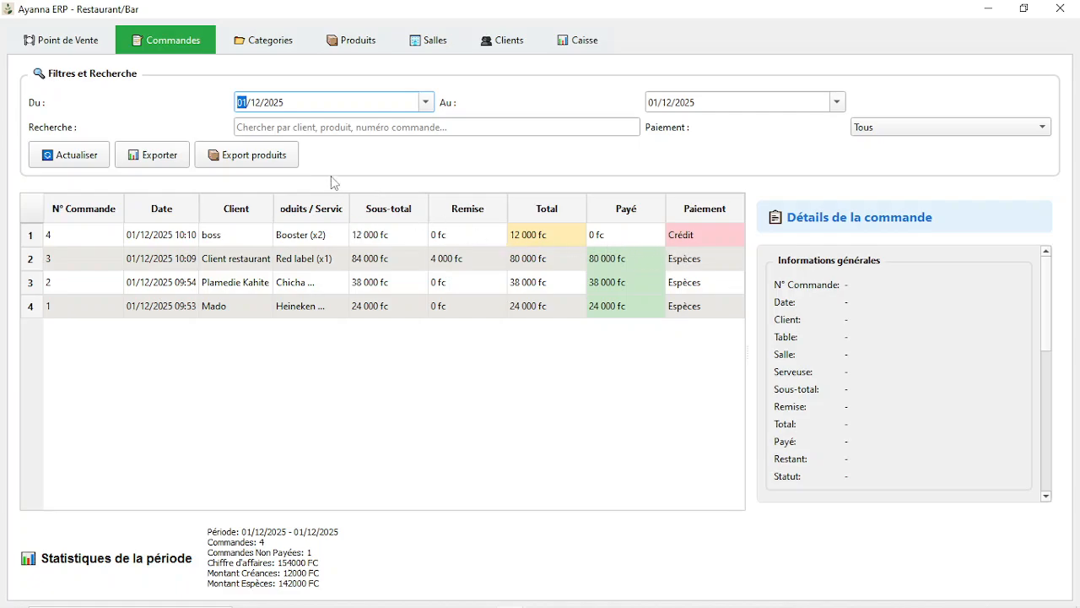
left_click(319, 123)
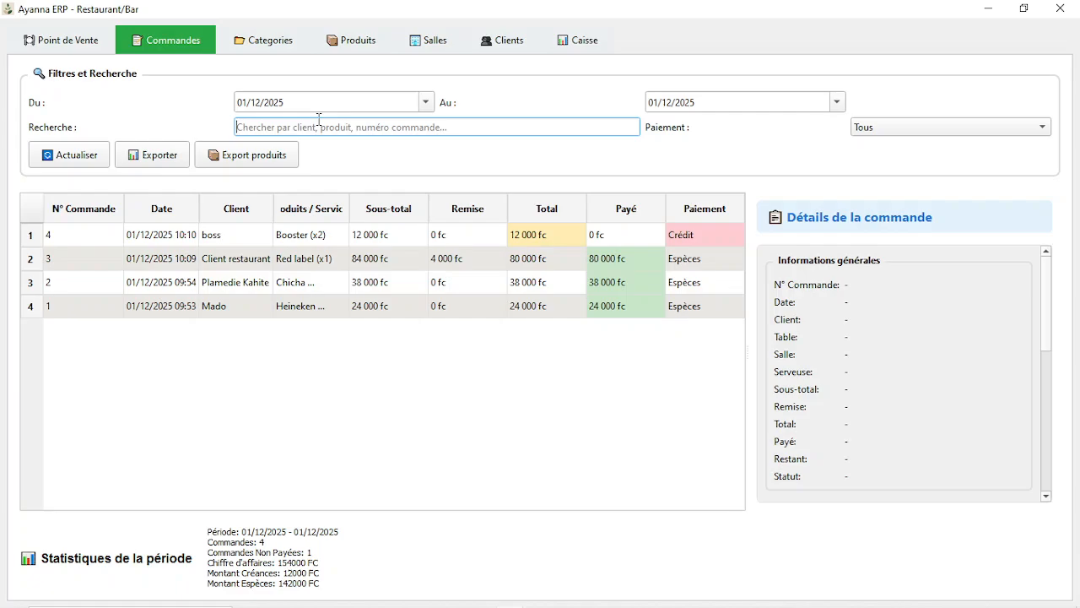
type("bos")
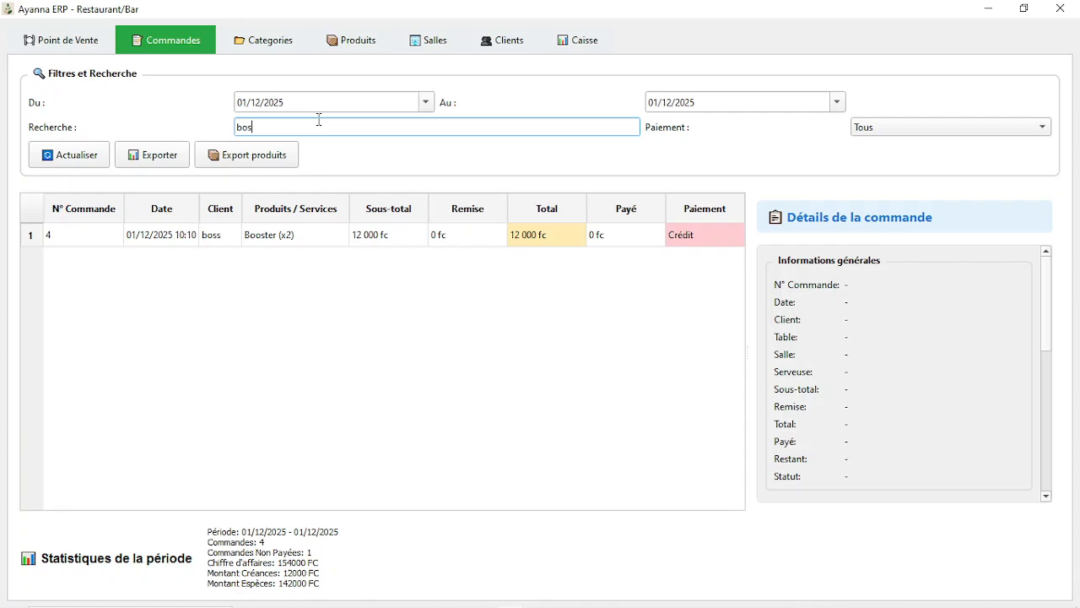
key("BackSpace")
key("BackSpace")
key("BackSpace")
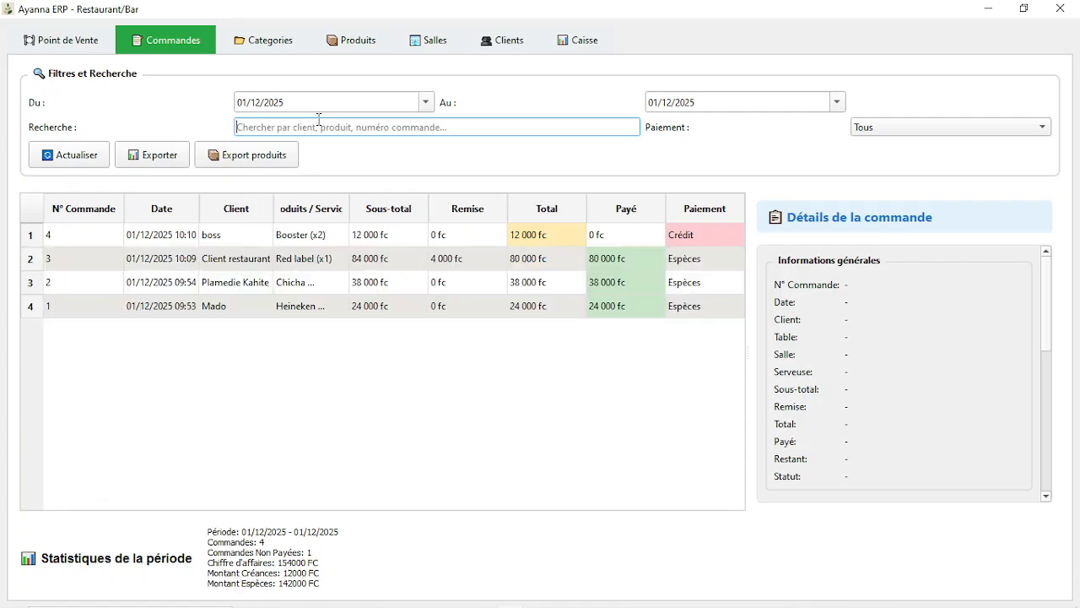
Browse the product list and inspect the sales and stock details of several beers, including Black label (Bierre), Castel and Booster.
left_click(101, 44)
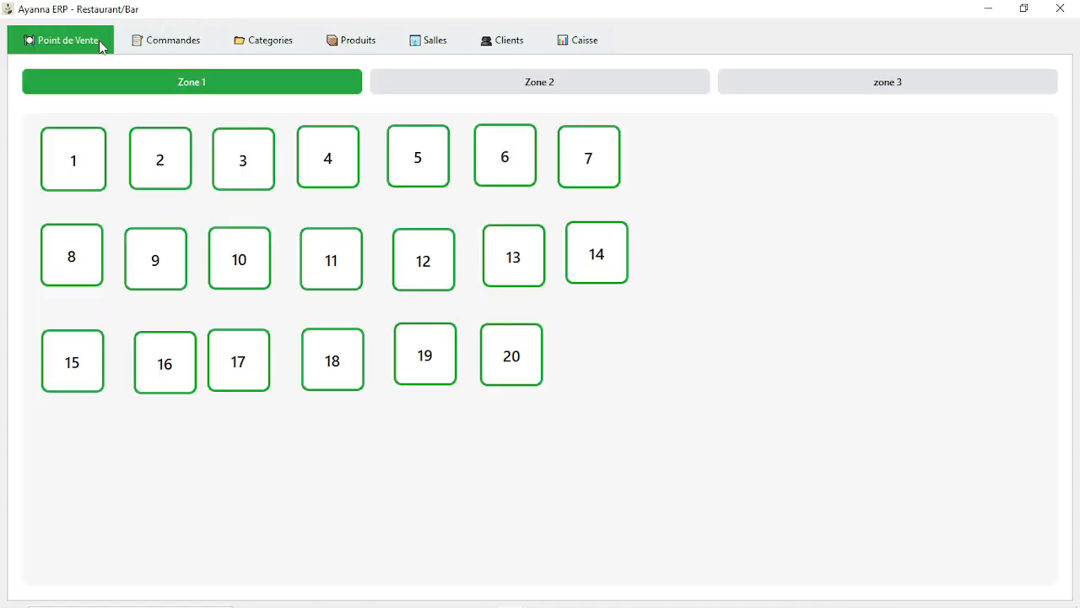
left_click(361, 47)
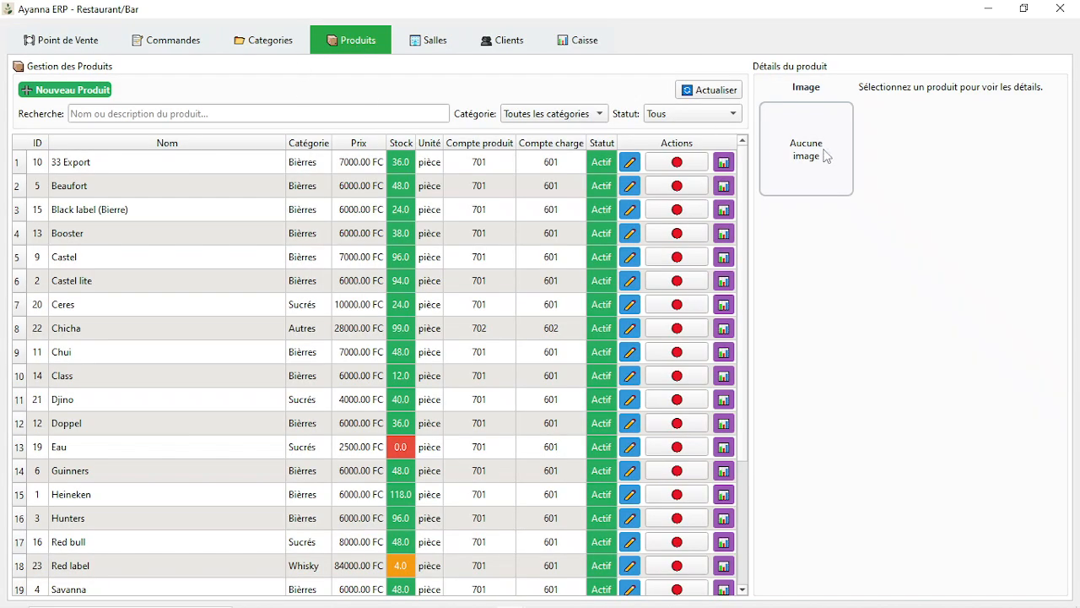
left_click(210, 184)
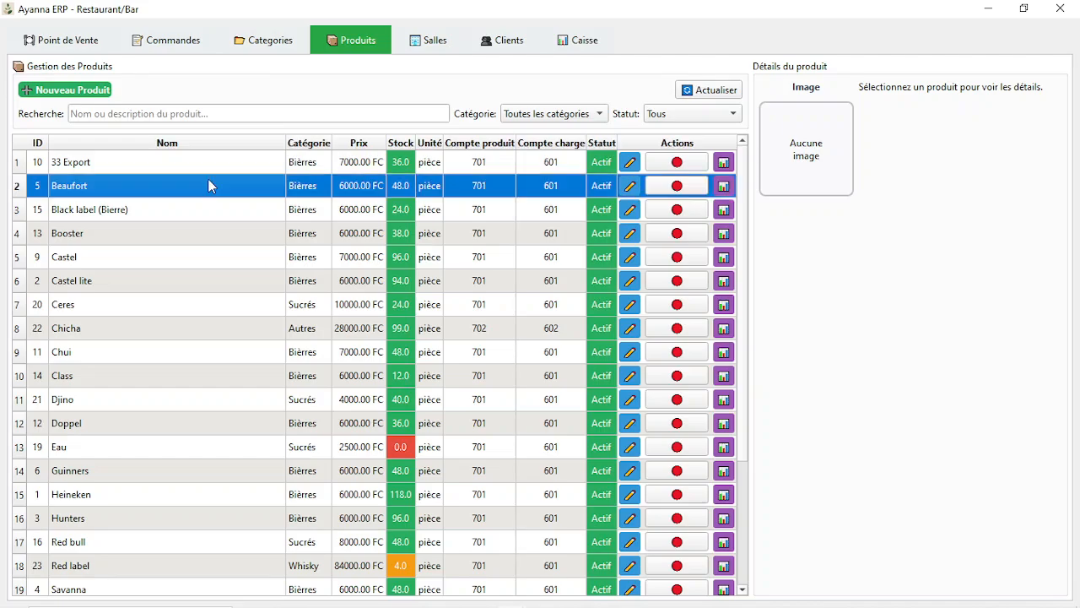
left_click(151, 213)
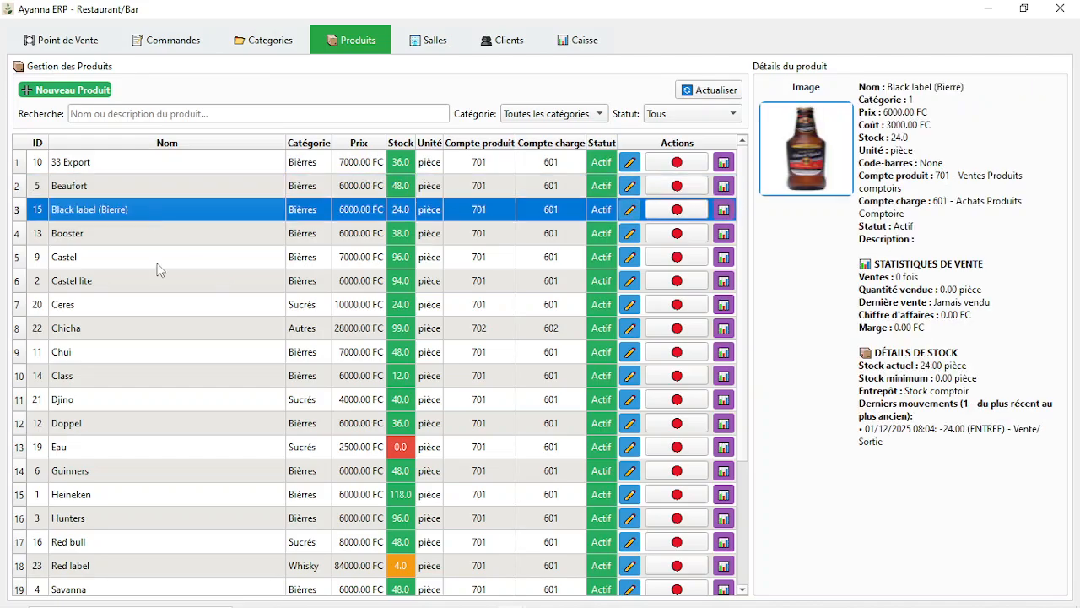
left_click(161, 265)
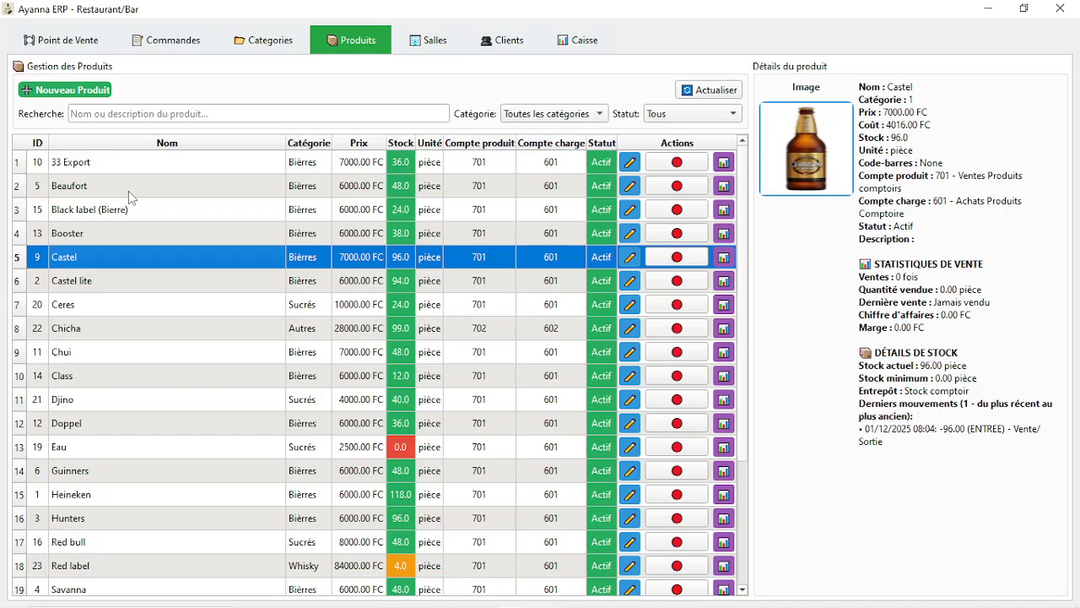
left_click(195, 380)
left_click(211, 244)
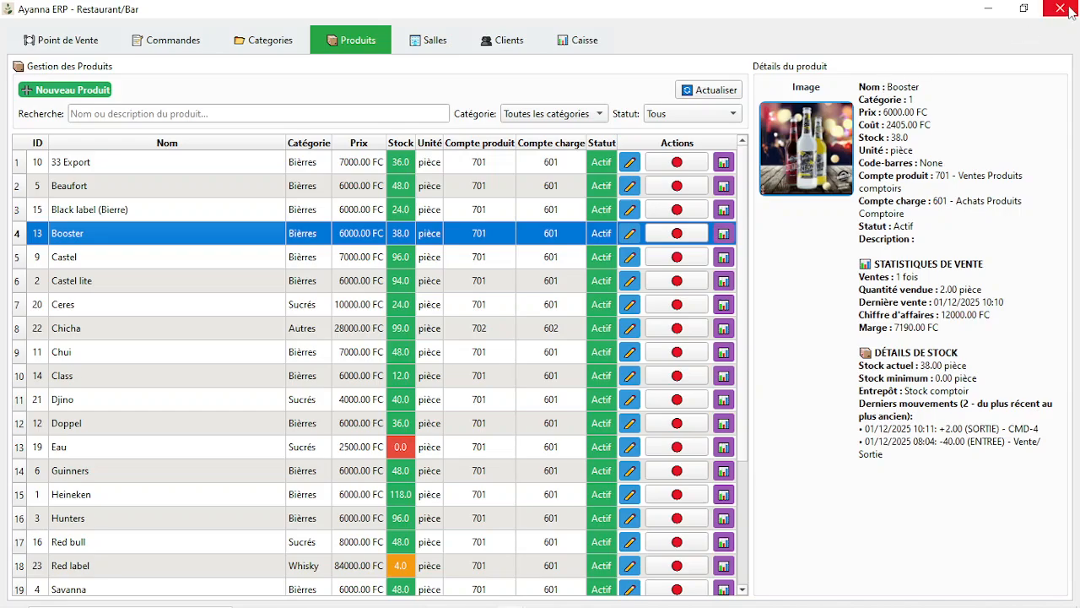
View the table layouts of Zone 1 and Zone 2 in room management and return to the point of sale.
left_click(428, 37)
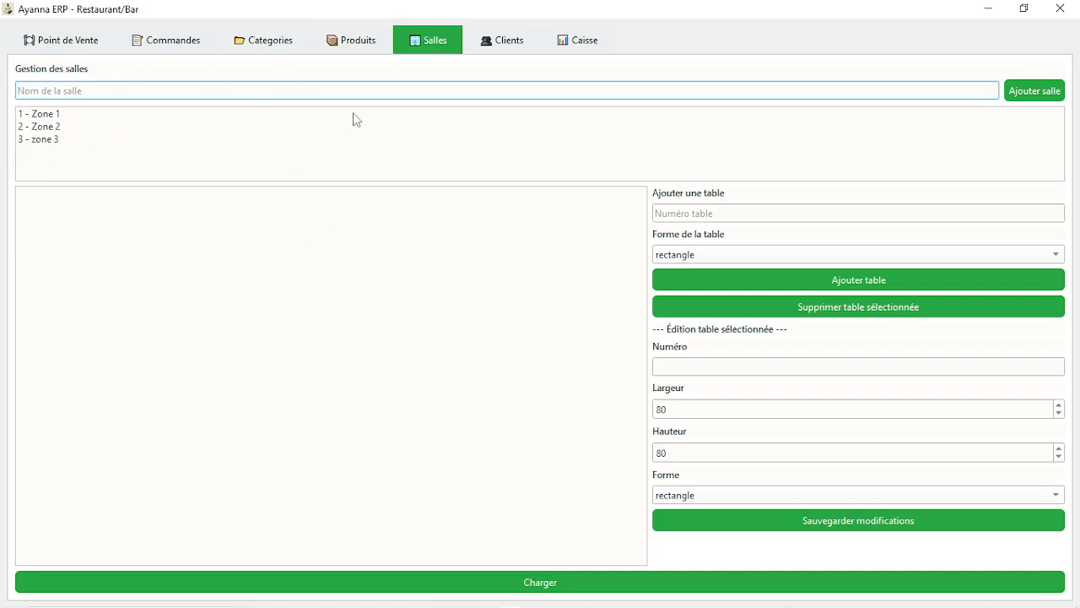
left_click(66, 116)
left_click(54, 127)
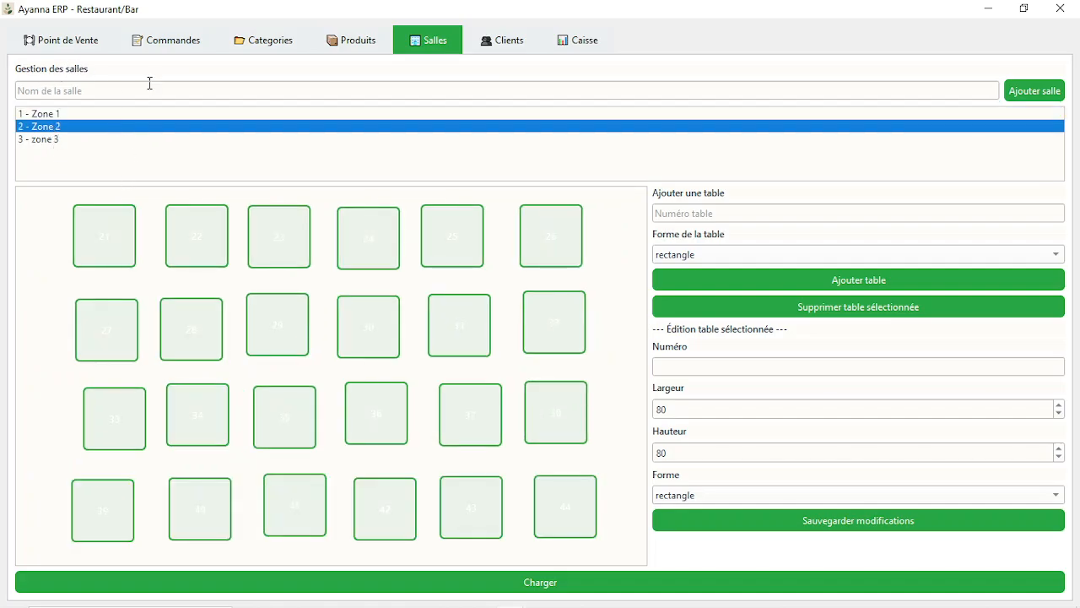
left_click(67, 42)
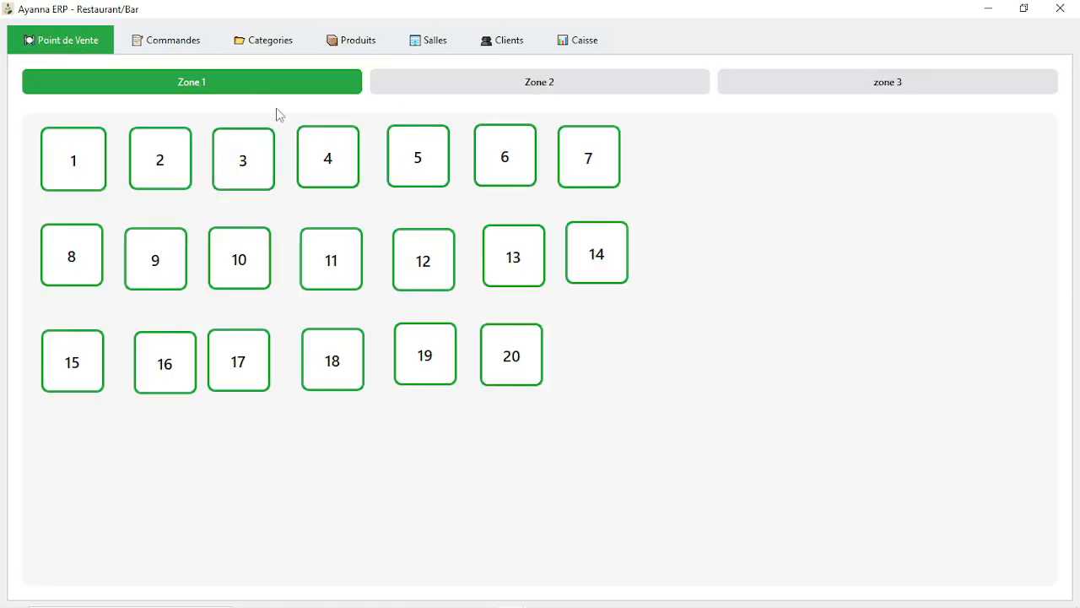
Export the customer orders of 01/12/2025 to PDF and examine the report's general statistics and order table.
left_click(174, 49)
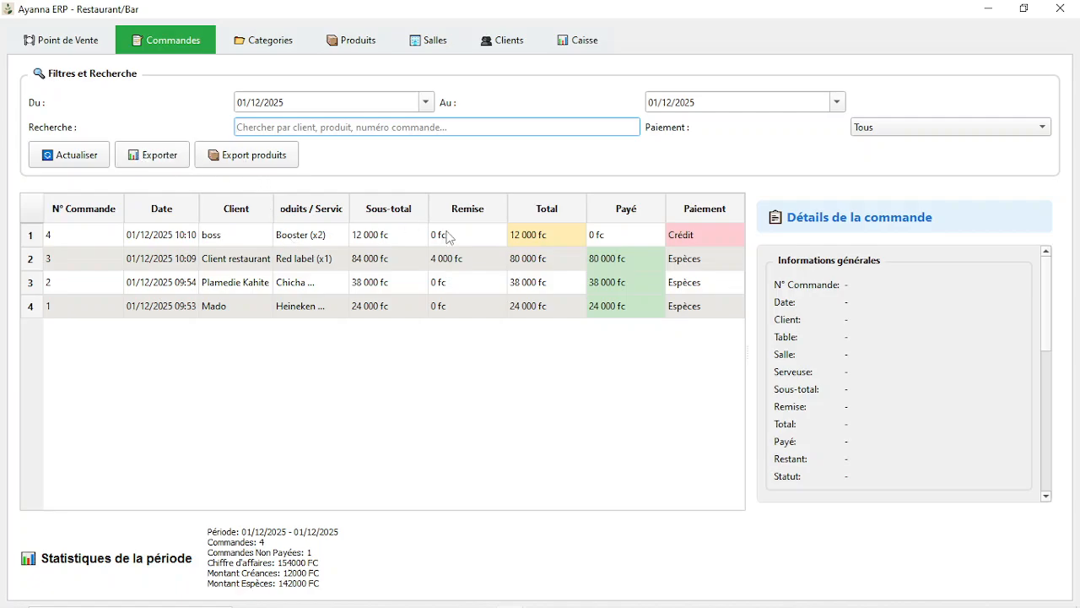
left_click(160, 158)
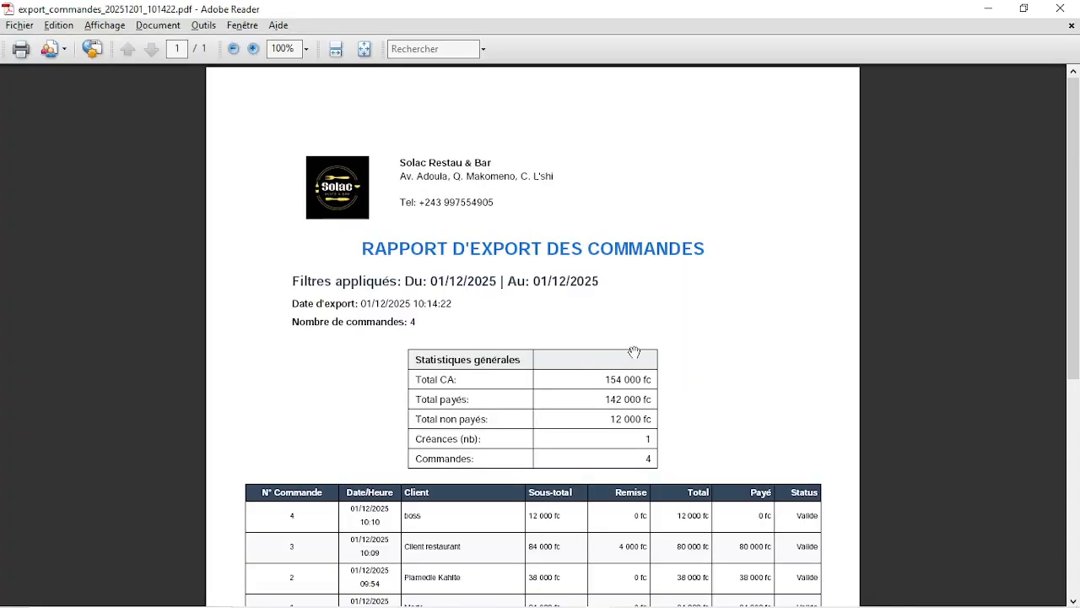
scroll(646, 435, "down", 1)
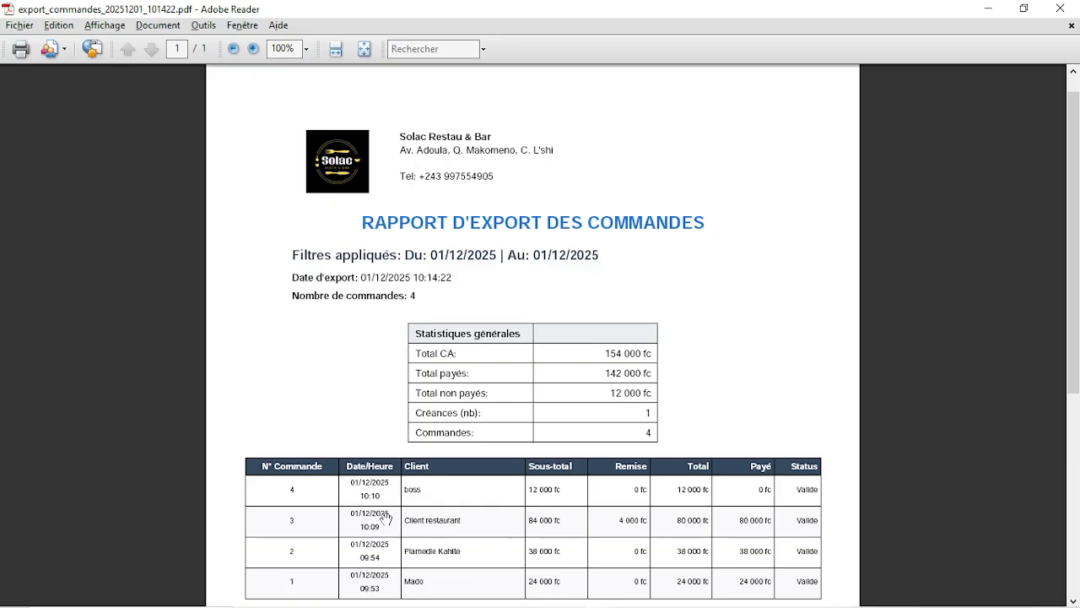
scroll(521, 501, "up", 2)
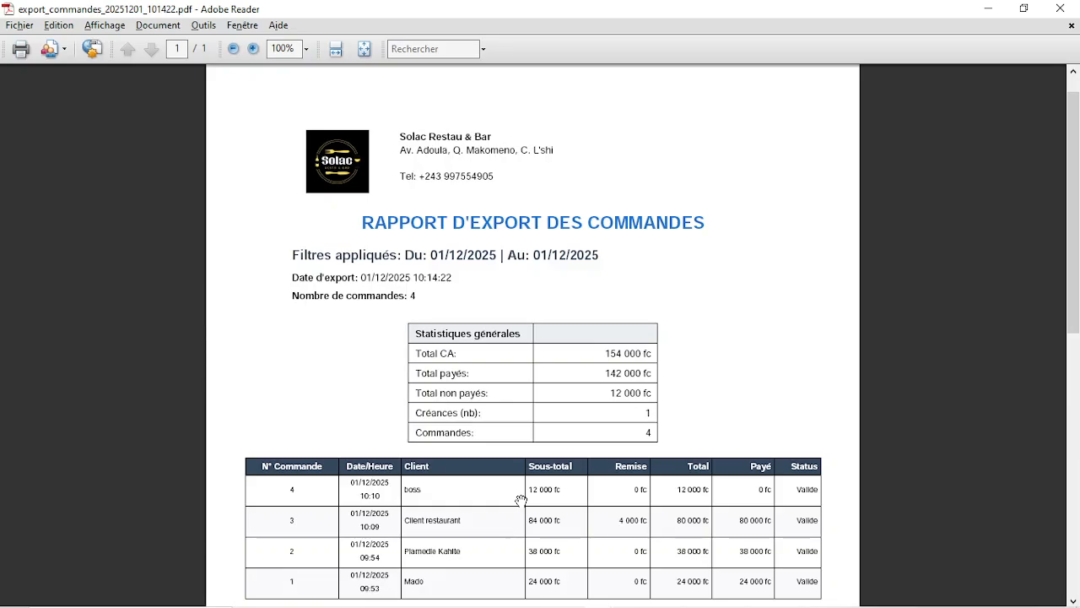
scroll(520, 501, "down", 5)
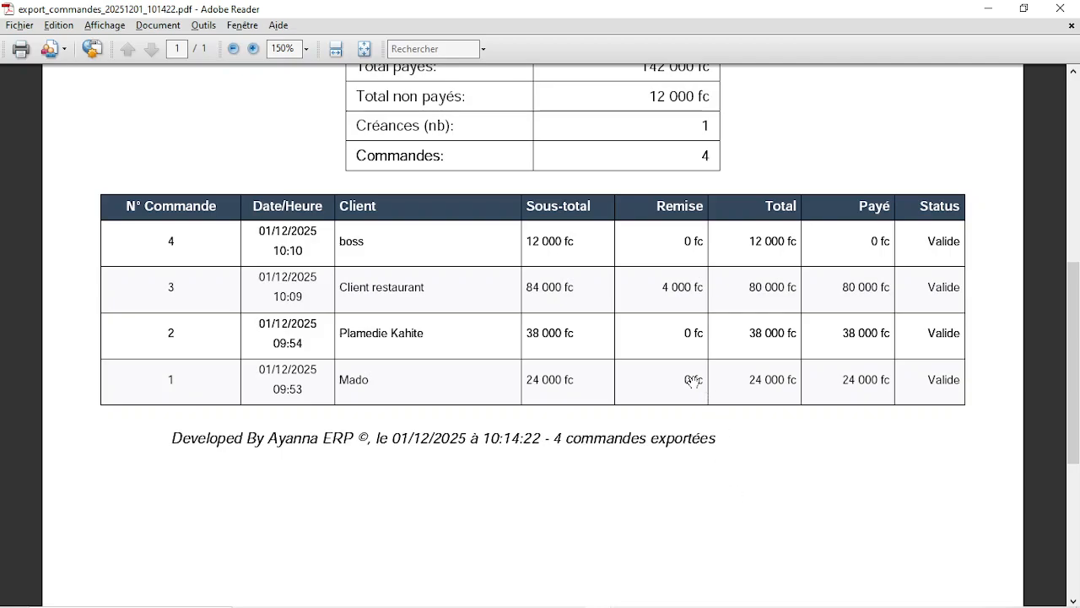
scroll(692, 380, "up", 3)
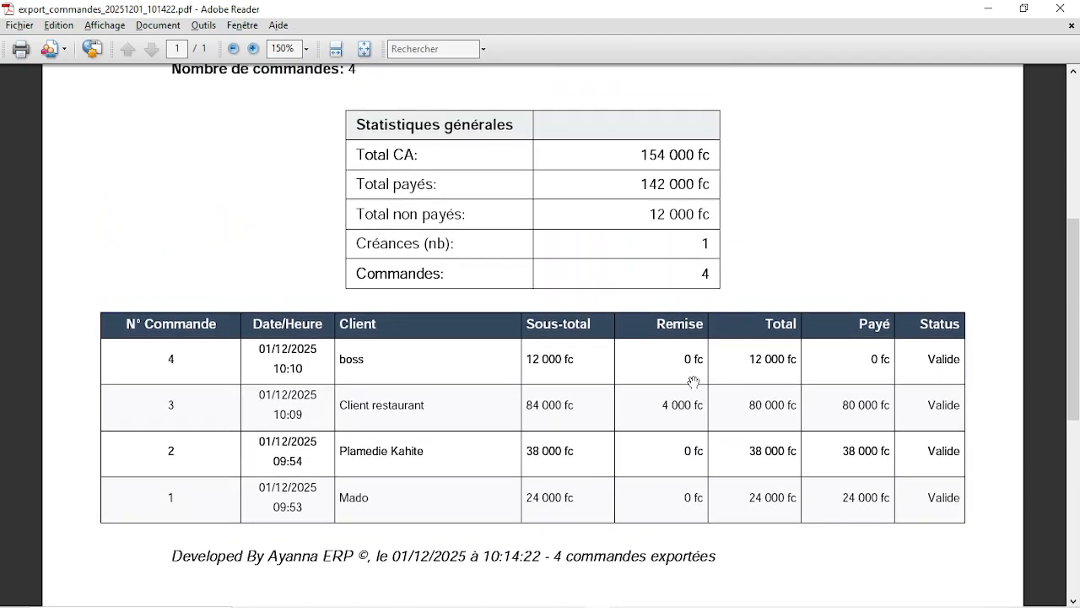
Switch back from the PDF report to Ayanna ERP and dismiss the export confirmation.
key("alt+Tab")
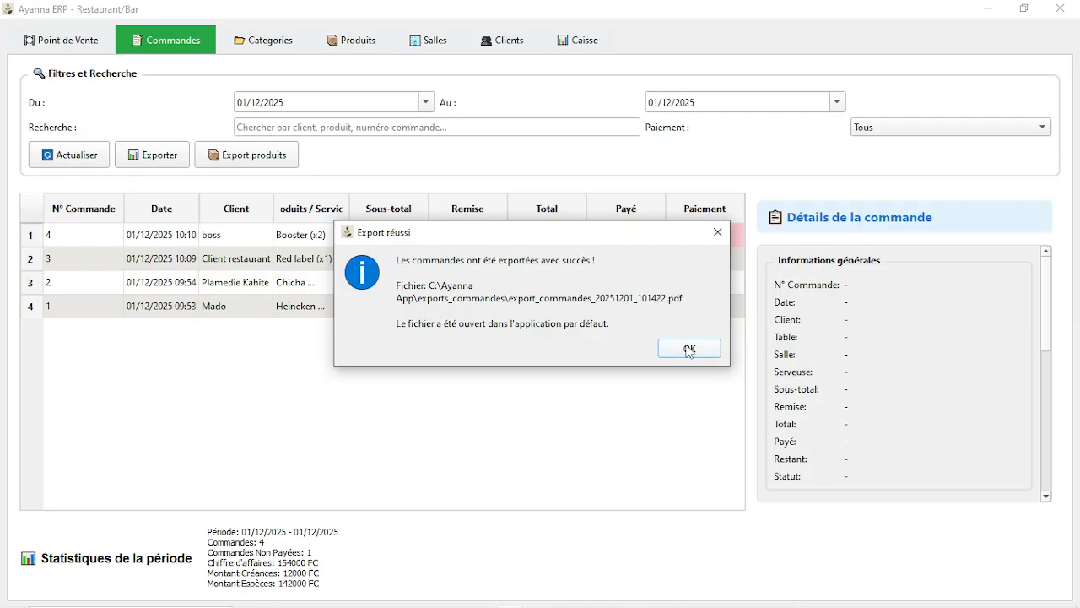
left_click(689, 350)
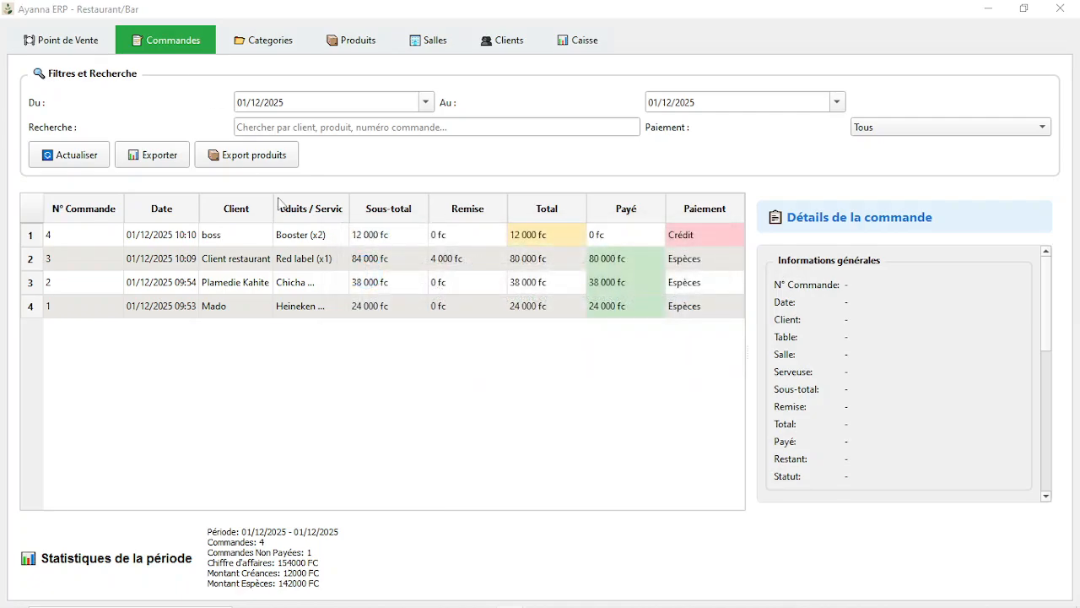
key("alt+Tab")
key("alt+Tab")
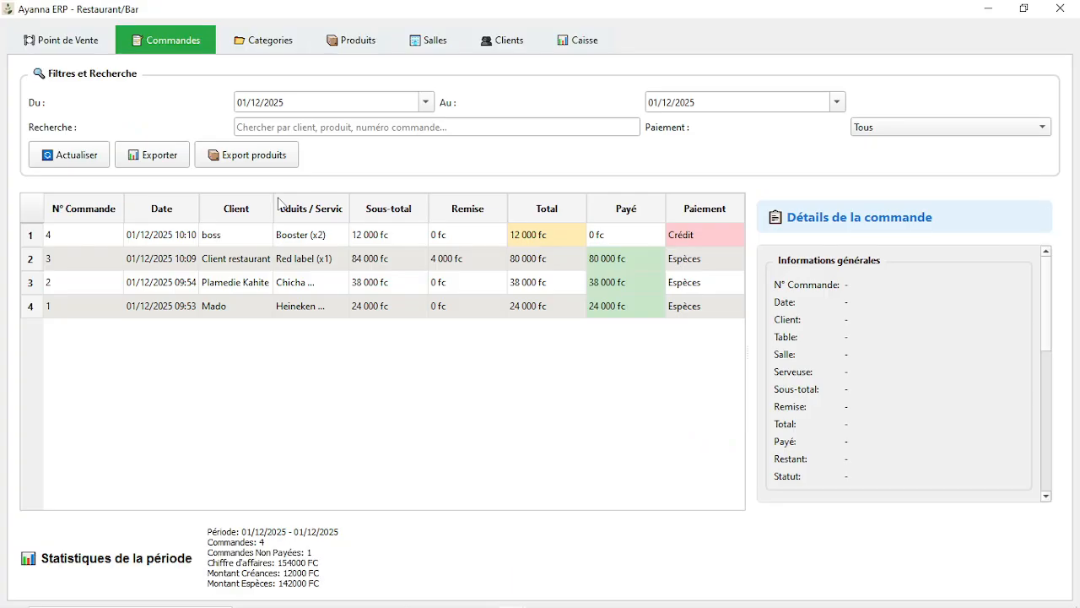
left_click(534, 42)
left_click(448, 38)
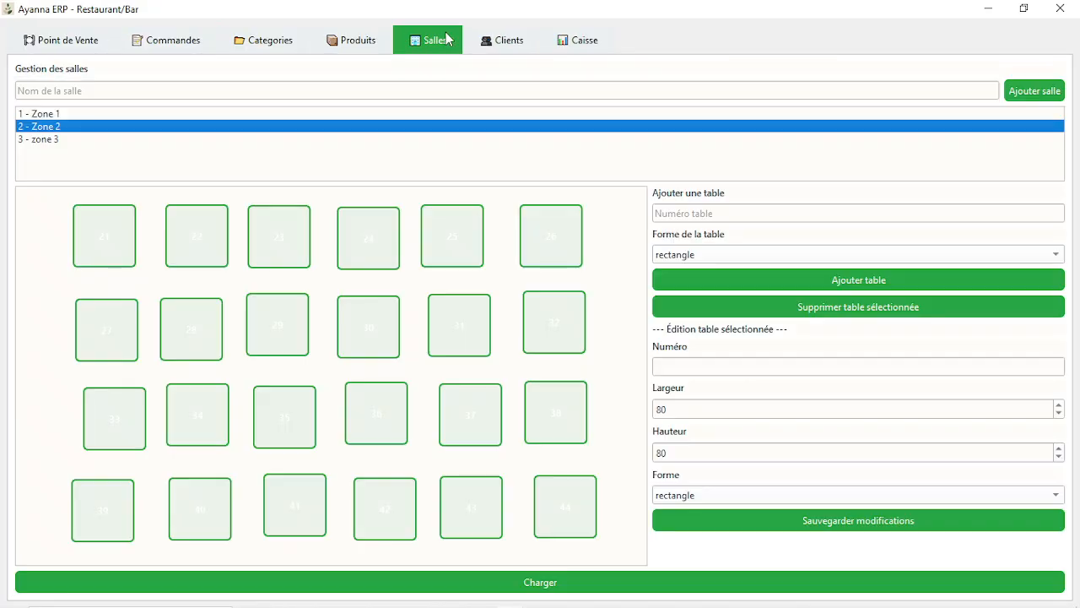
left_click(357, 42)
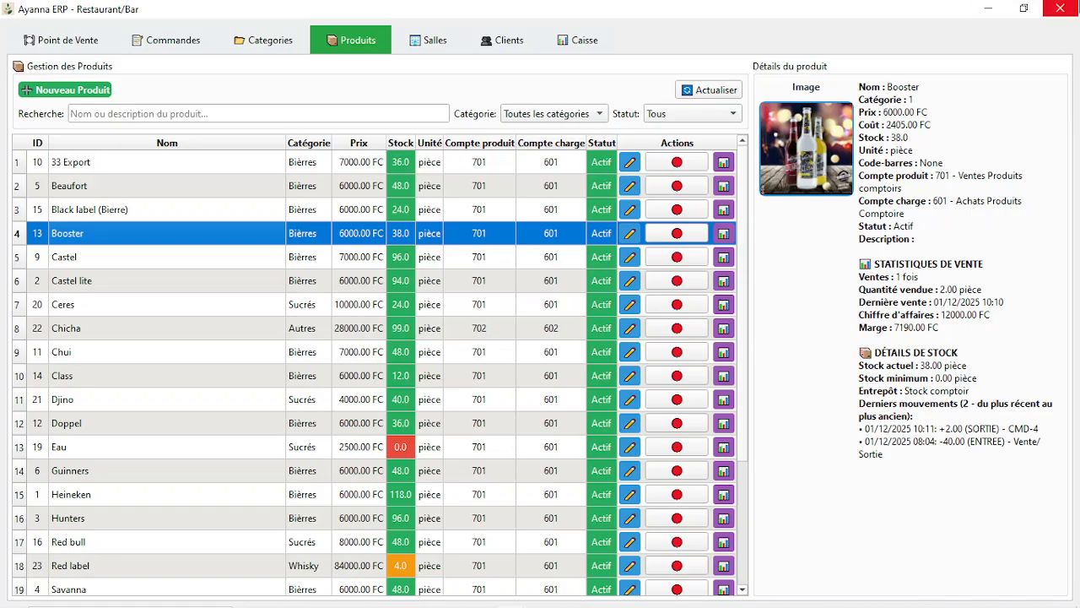
Close the Restaurant/Bar module and open the Stock module from the Ayanna ERP home window.
left_click(1061, 8)
key("alt+Tab")
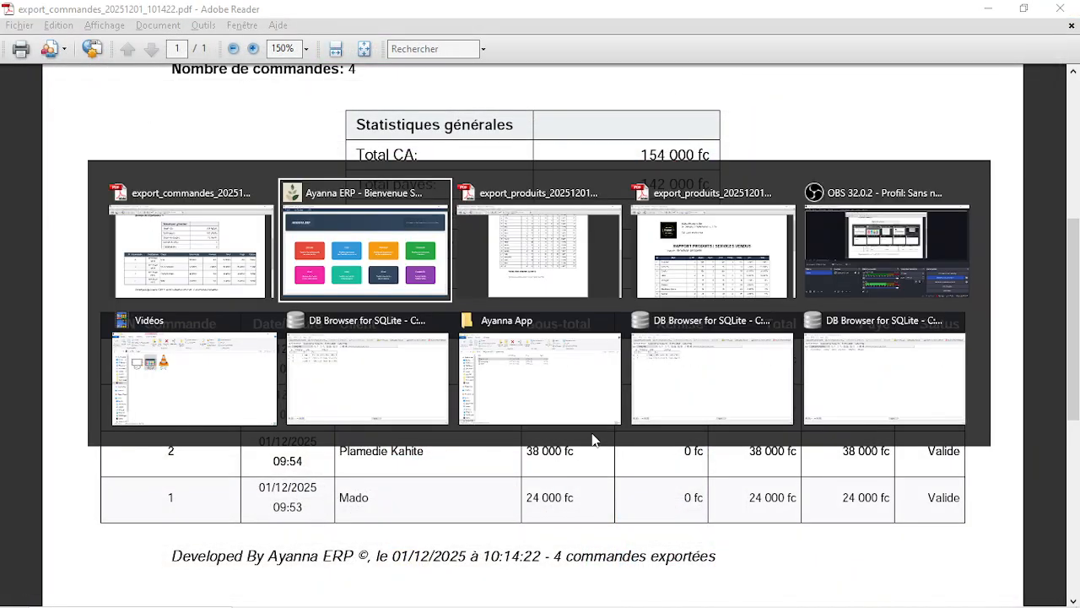
left_click(659, 470)
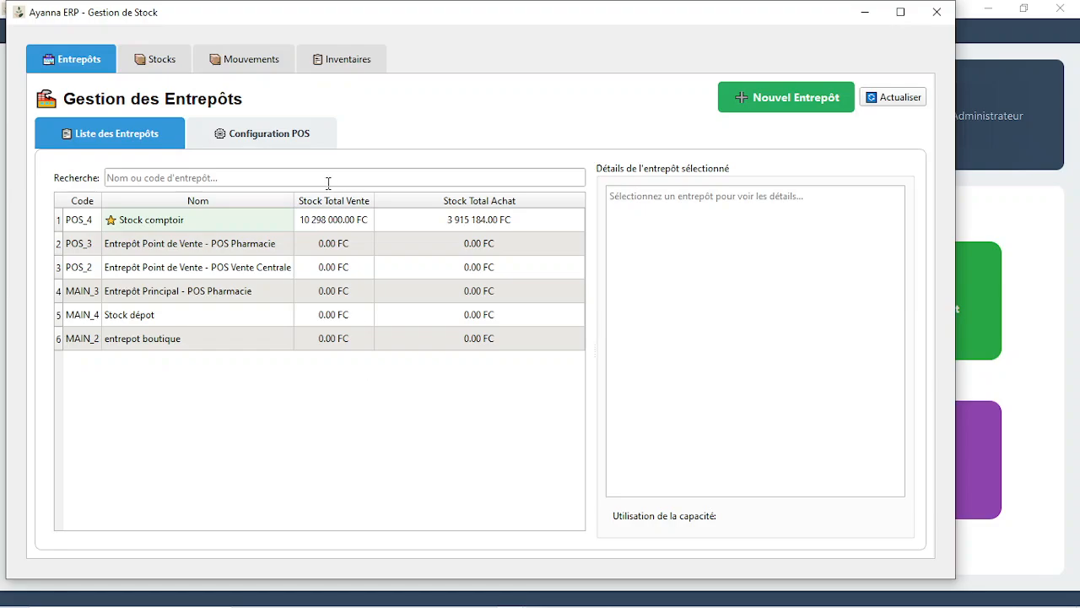
Filter the stock list by the Stock comptoir (POS_4) warehouse, check its product quantities and close the stock module.
left_click(156, 59)
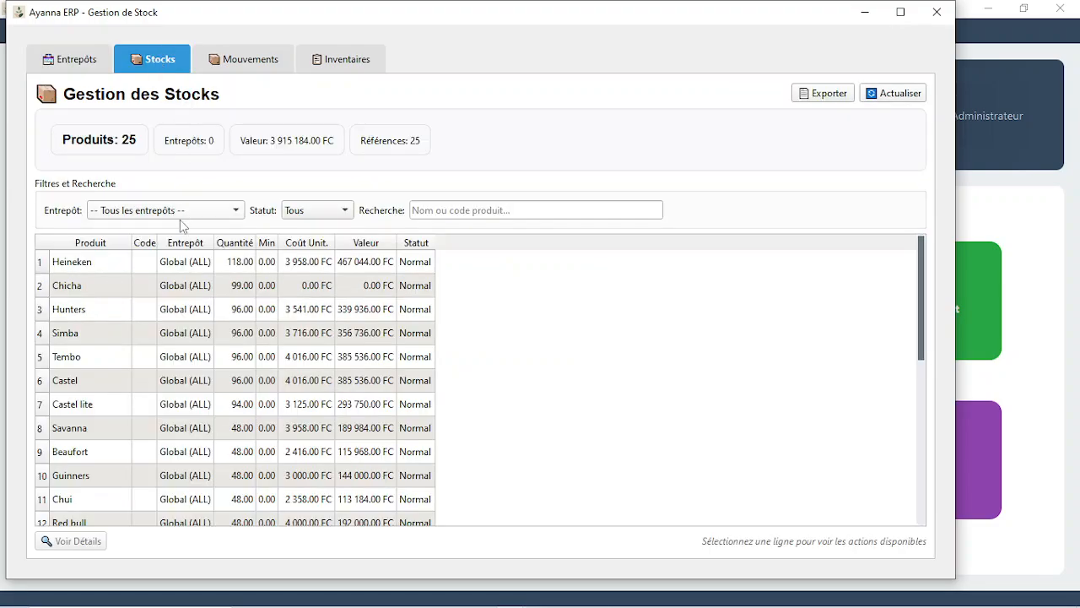
left_click(150, 210)
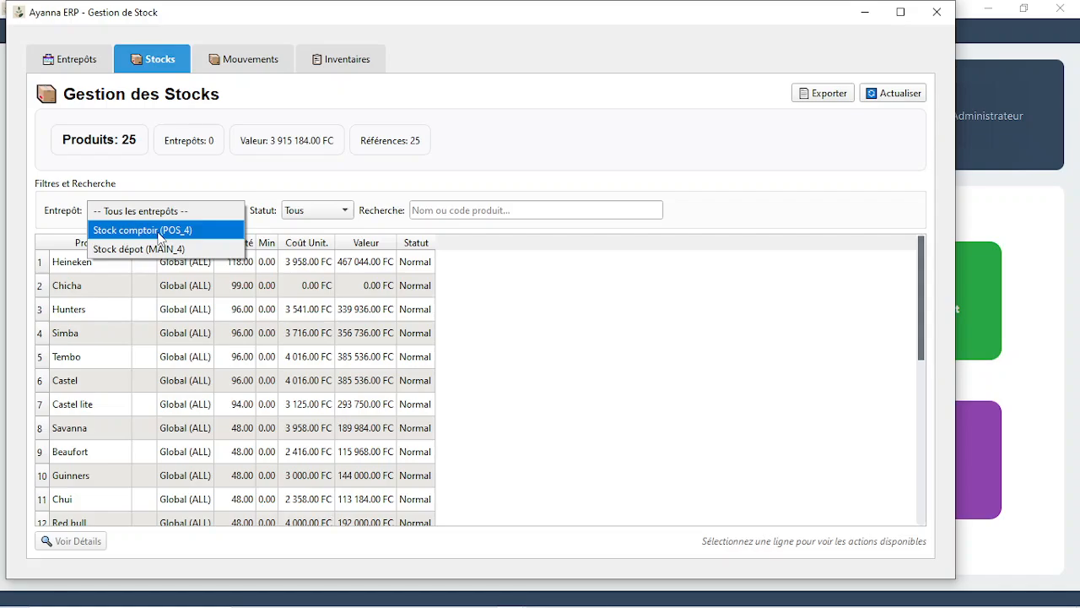
left_click(171, 234)
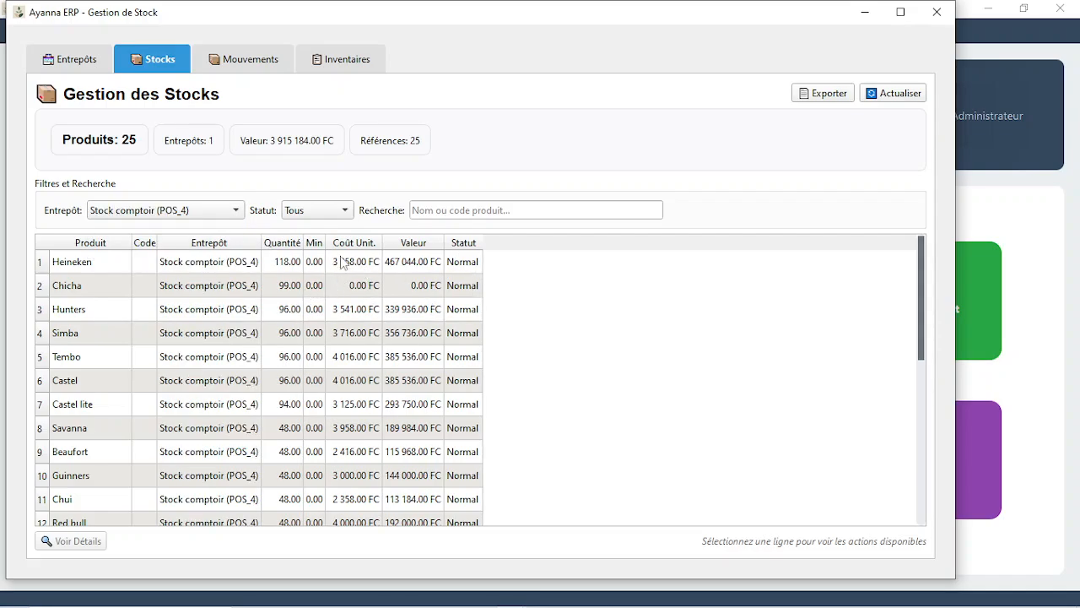
left_click(941, 19)
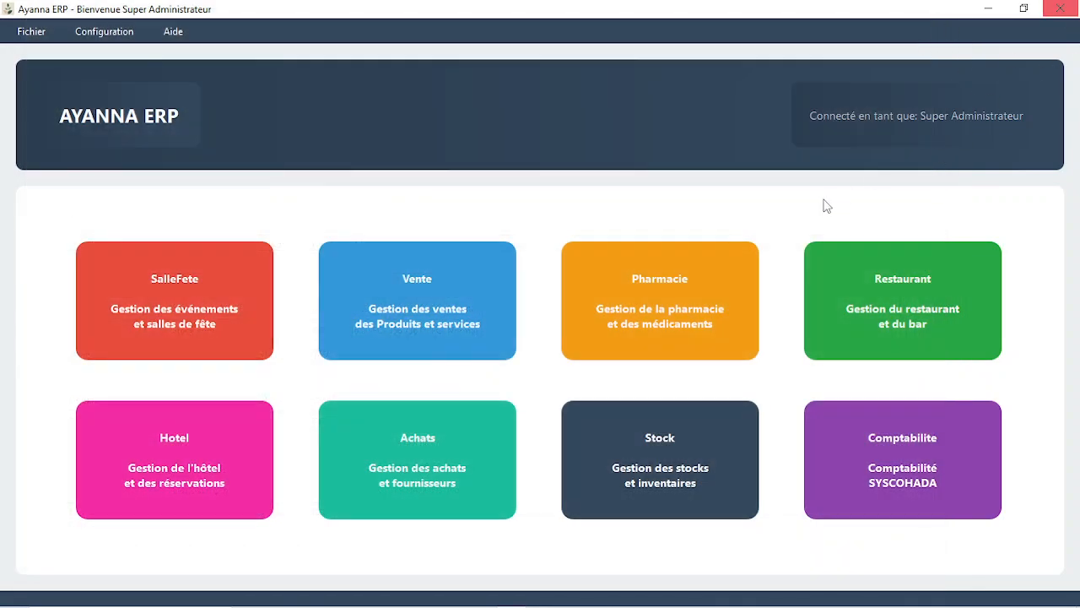
key("alt+Tab")
key("alt+Tab")
key("alt+Tab")
key("alt+Tab")
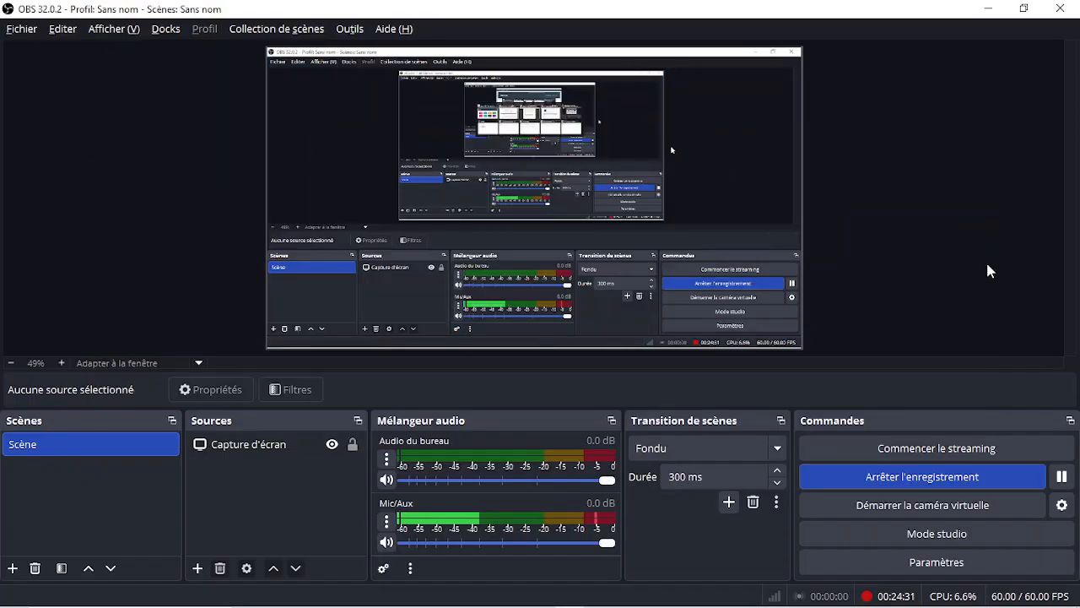